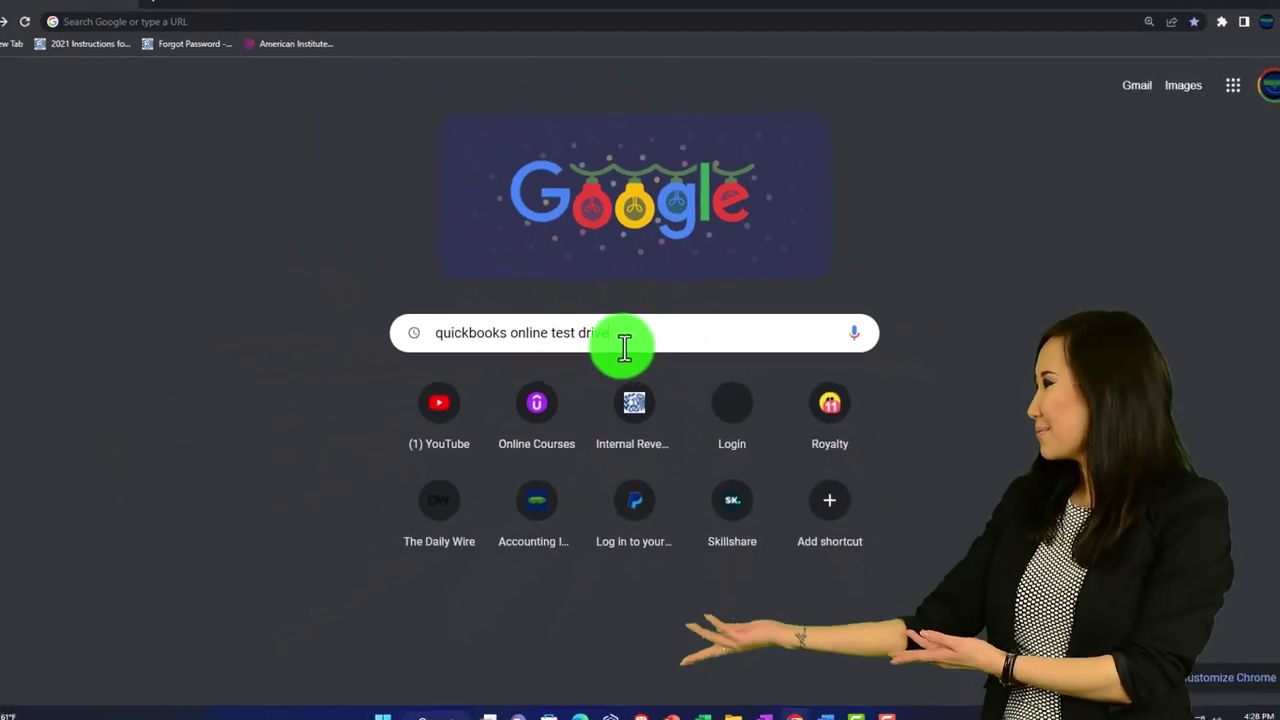
# - Search the web for "quickbooks online test drive" and enter the United States test drive company through the robot verification
pyautogui.press('Return')
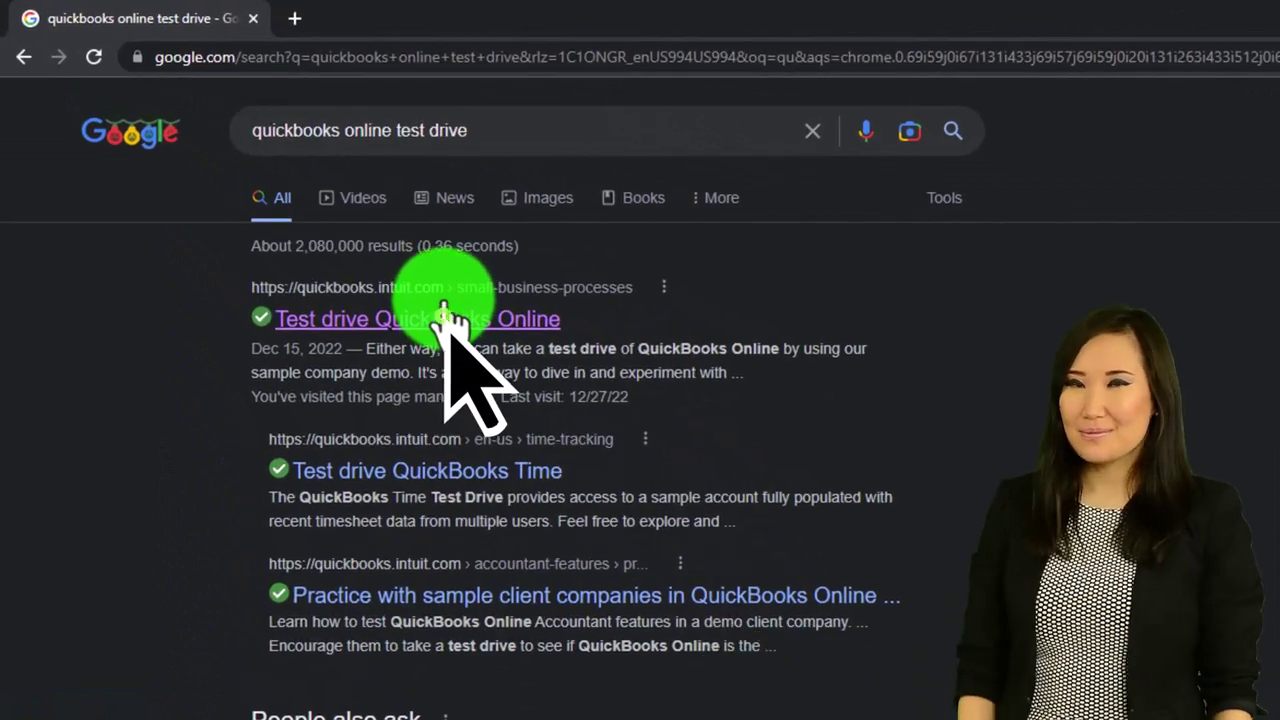
pyautogui.click(443, 318)
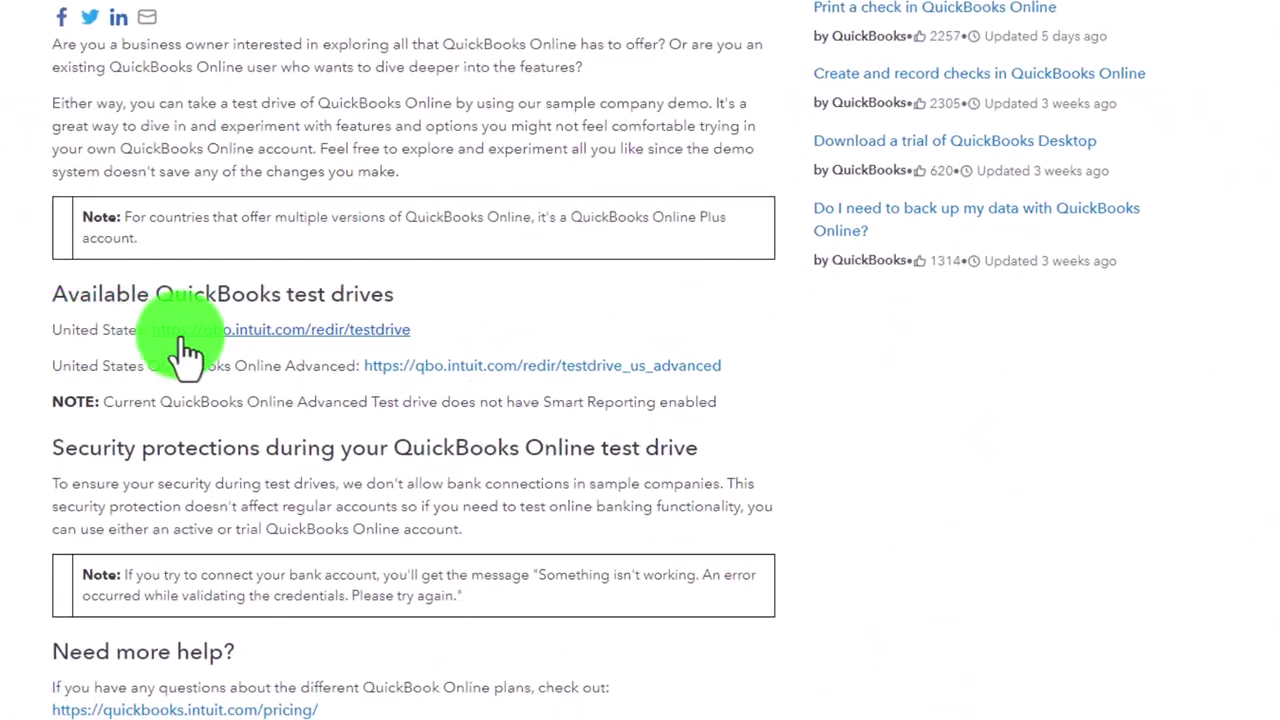
pyautogui.click(185, 340)
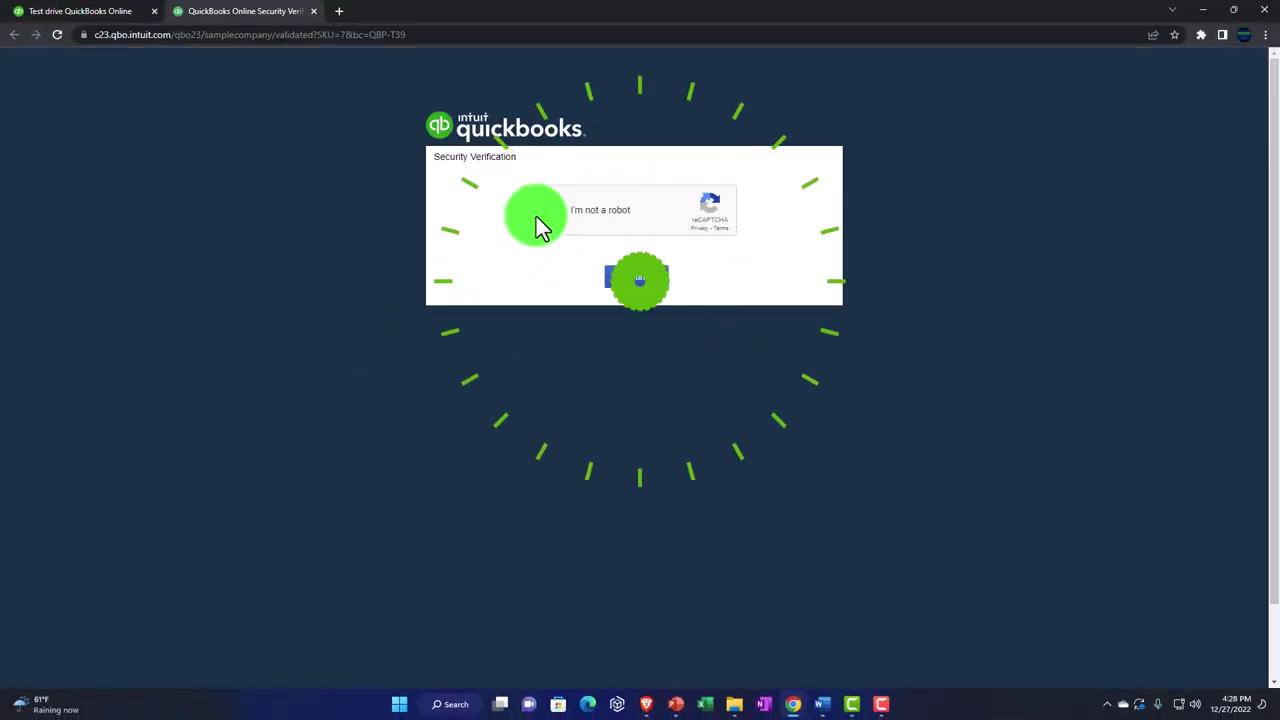
pyautogui.click(550, 215)
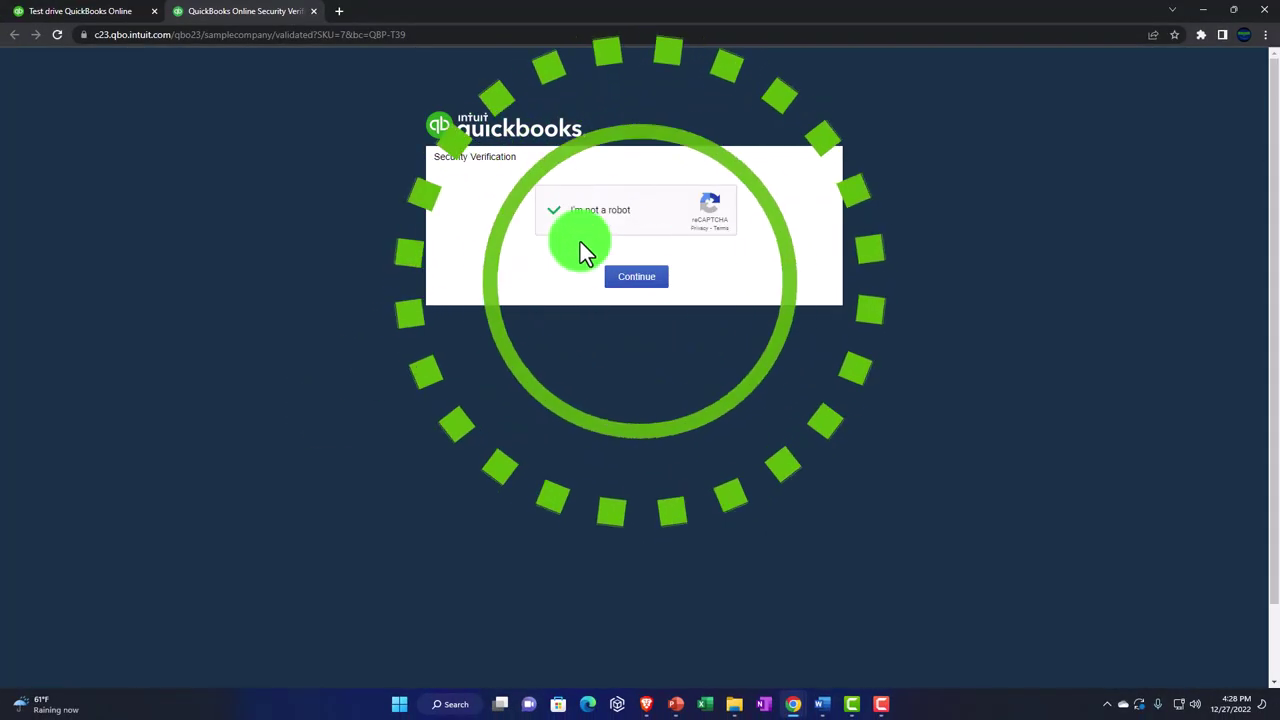
pyautogui.click(630, 278)
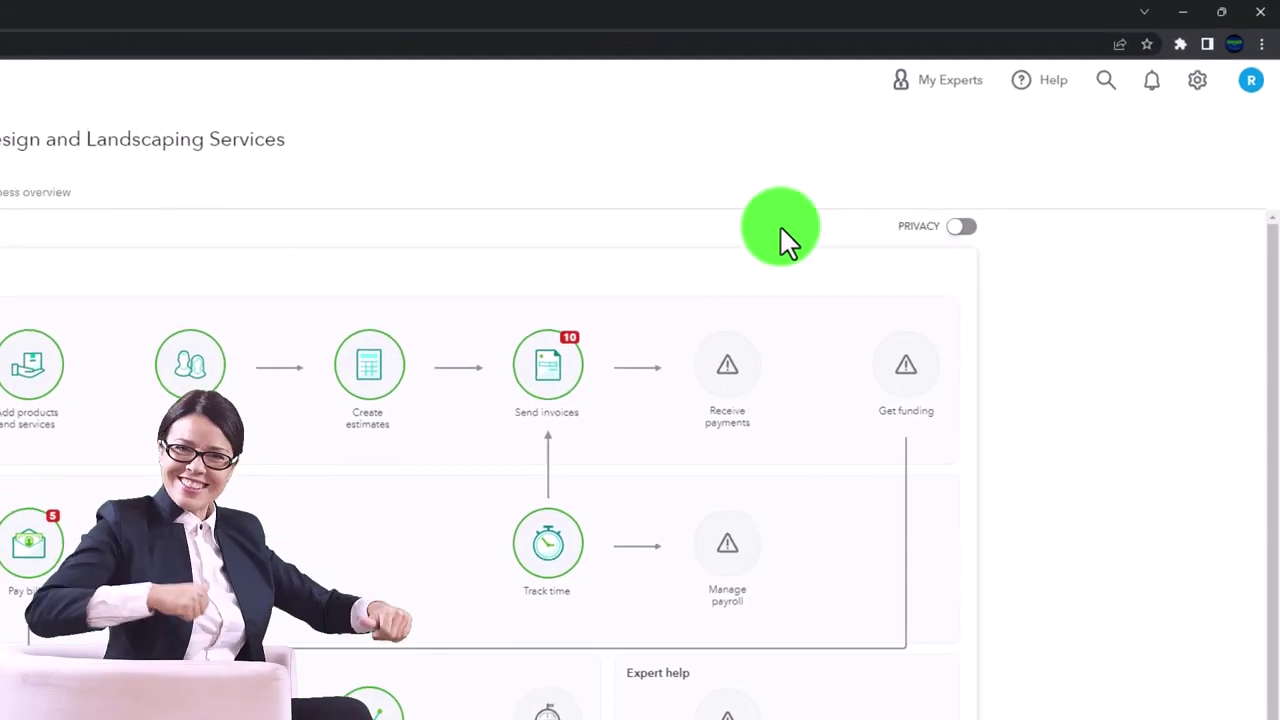
# - Check in the company settings whether the test company is in Accountant view or Business view
pyautogui.hotkey('ctrl', '+')
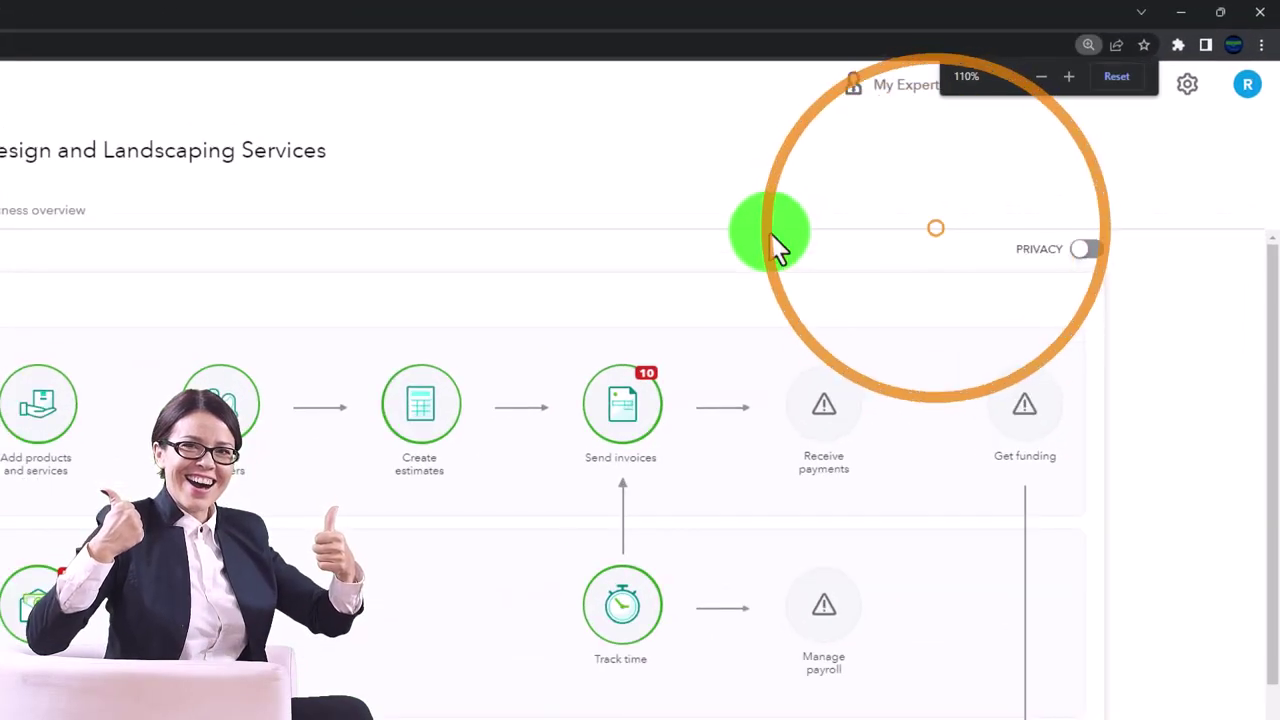
pyautogui.hotkey('ctrl', '+')
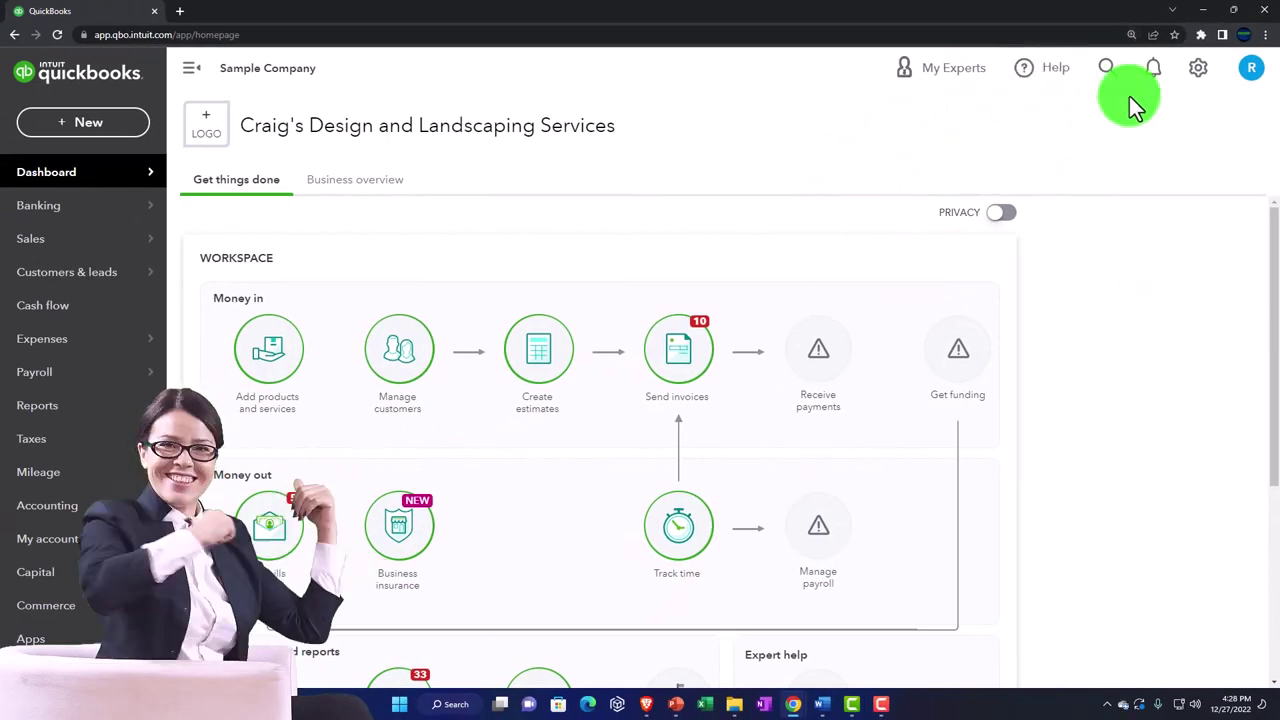
pyautogui.click(1198, 67)
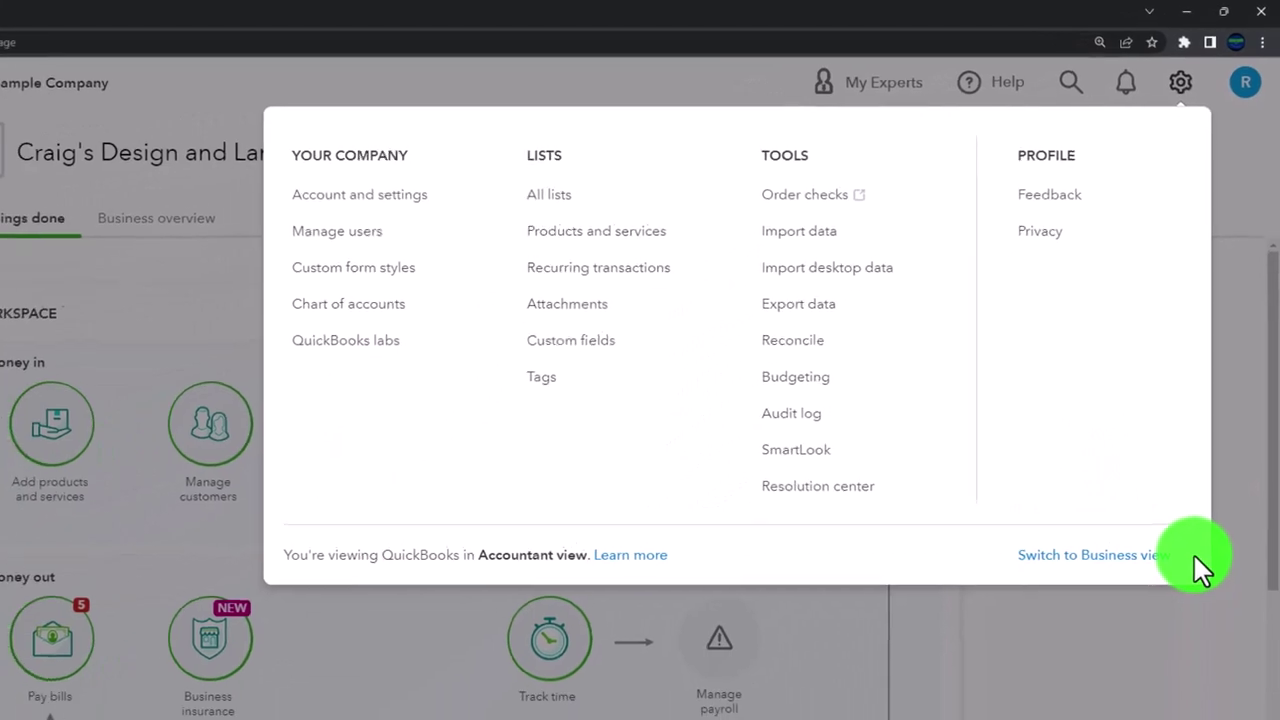
pyautogui.click(1125, 651)
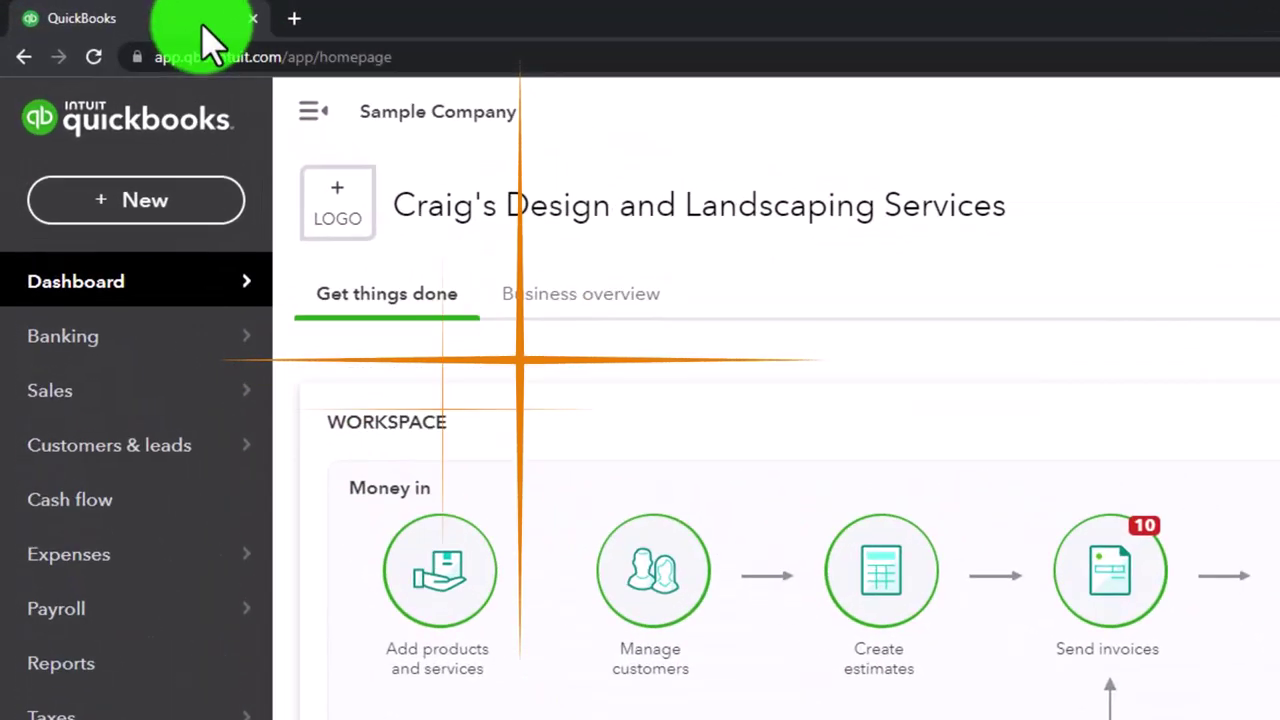
# - Duplicate the QuickBooks home page tab twice to have three tabs of the sample company
pyautogui.rightClick(205, 16)
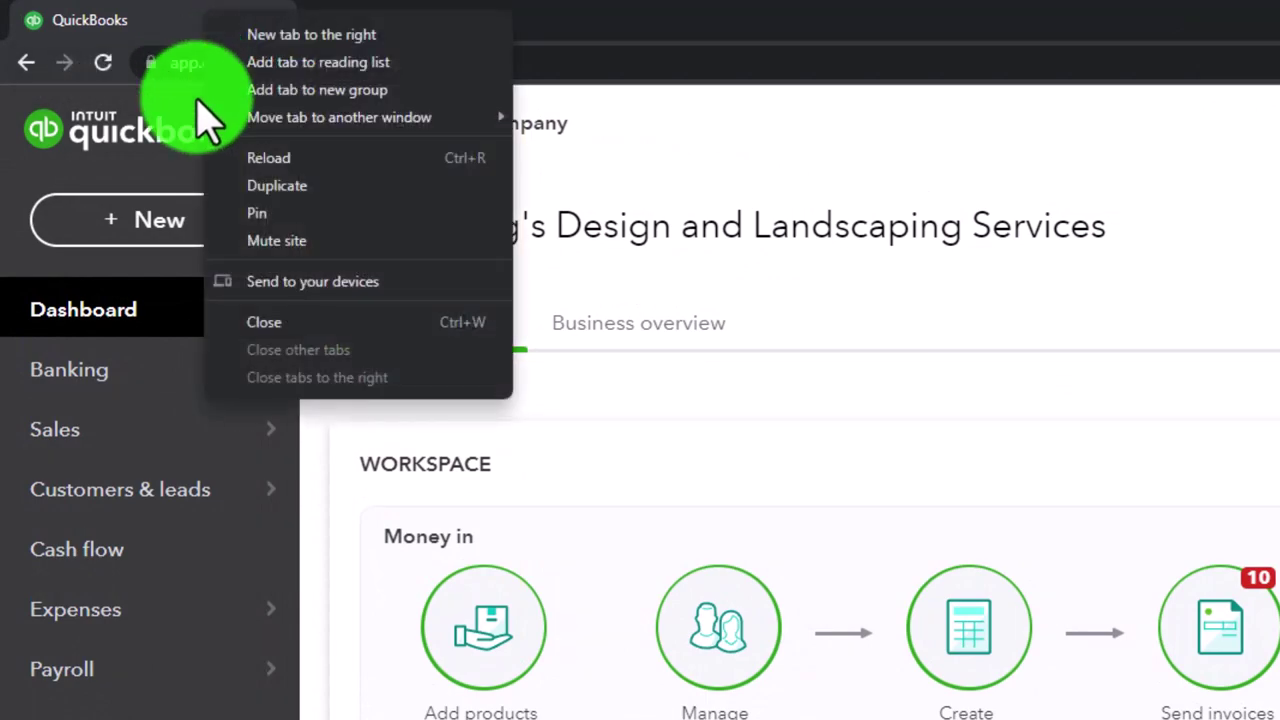
pyautogui.click(375, 186)
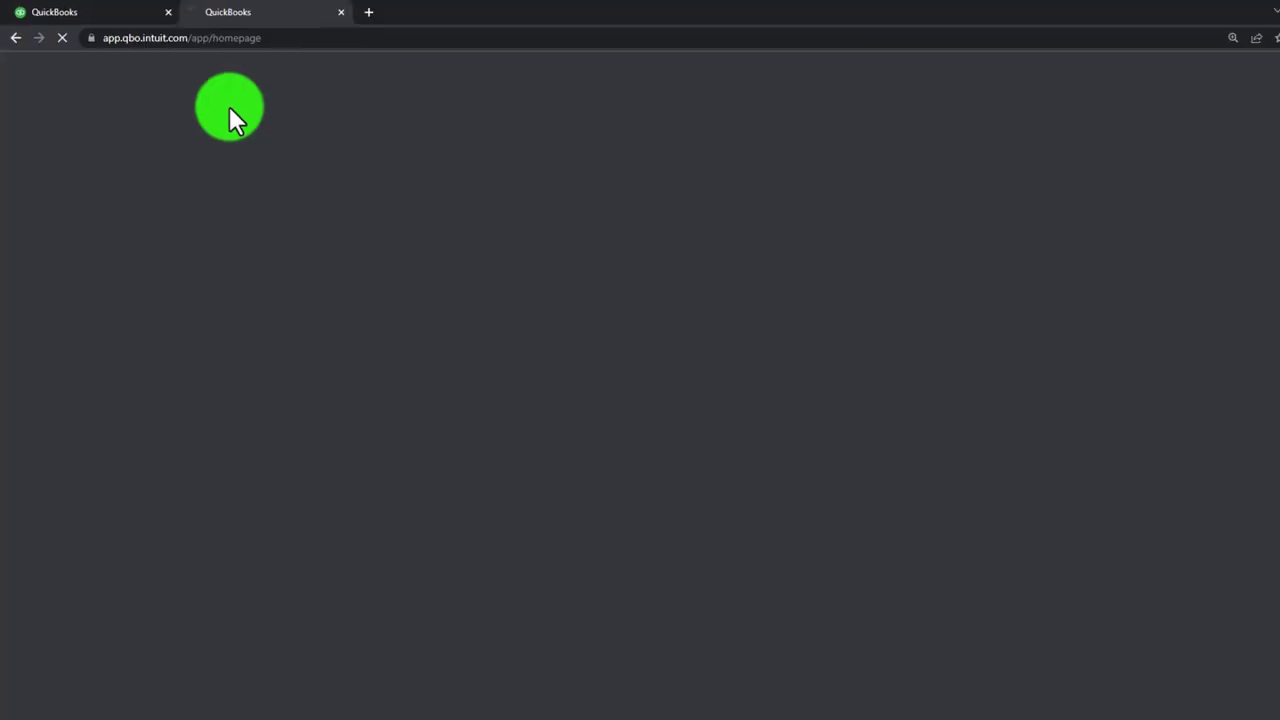
pyautogui.rightClick(238, 17)
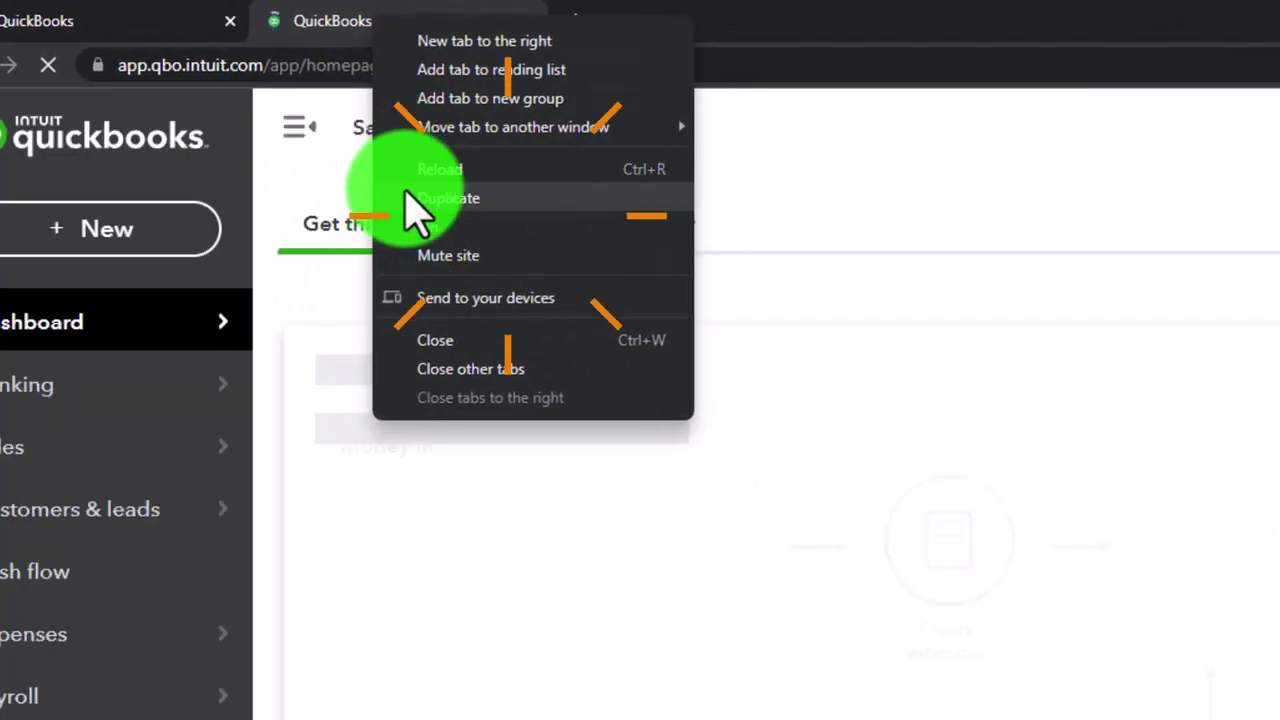
pyautogui.click(406, 194)
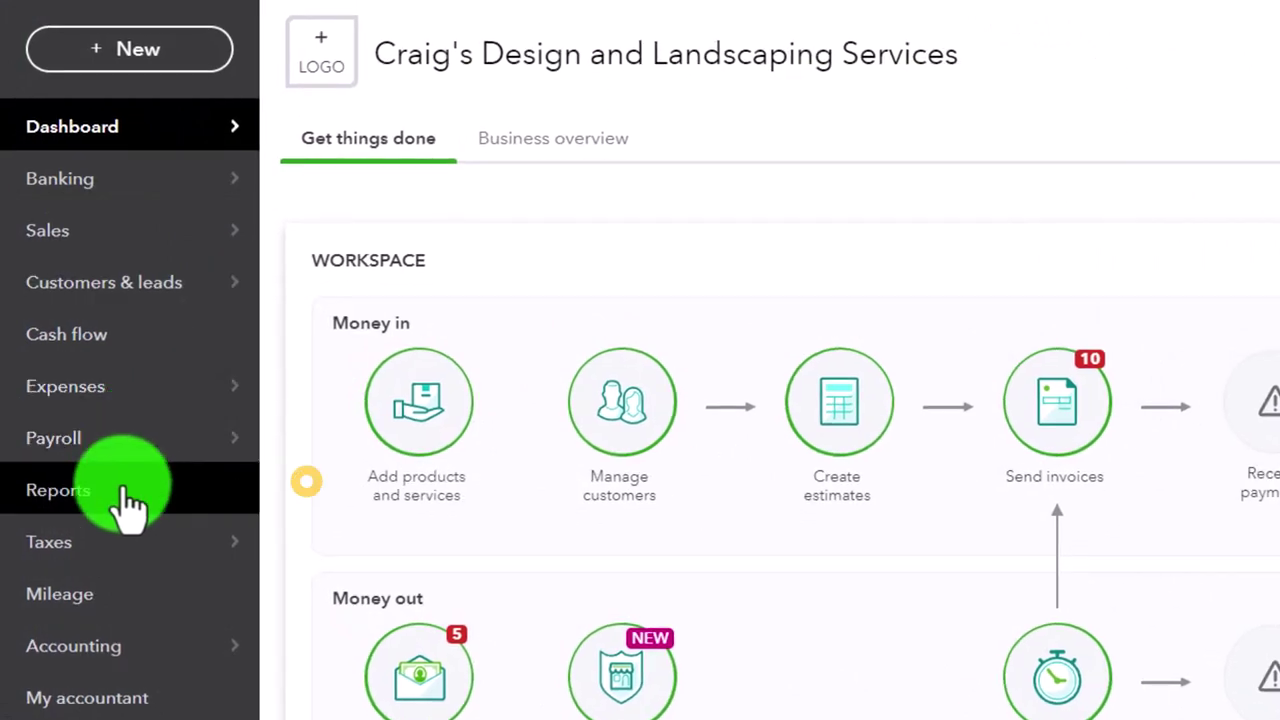
# - Open the favorite Balance Sheet report in the second browser tab and the Profit and Loss report in the third
pyautogui.click(122, 489)
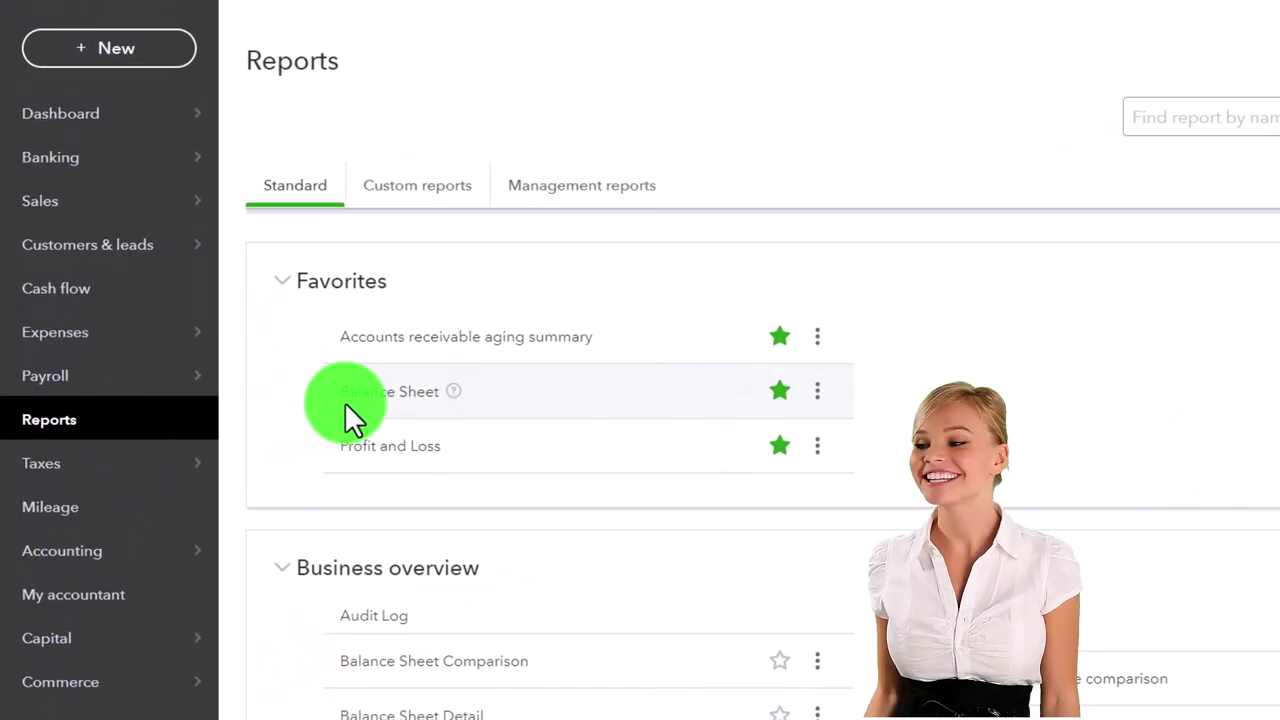
pyautogui.click(362, 398)
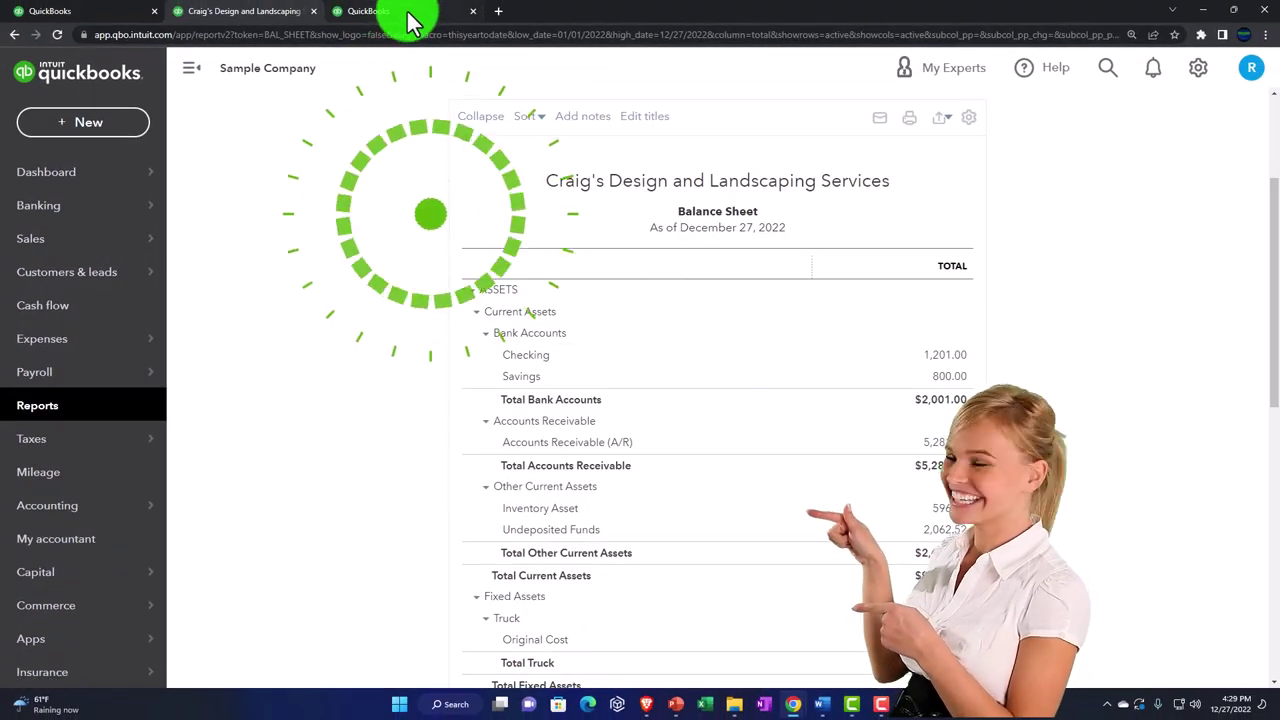
pyautogui.click(410, 20)
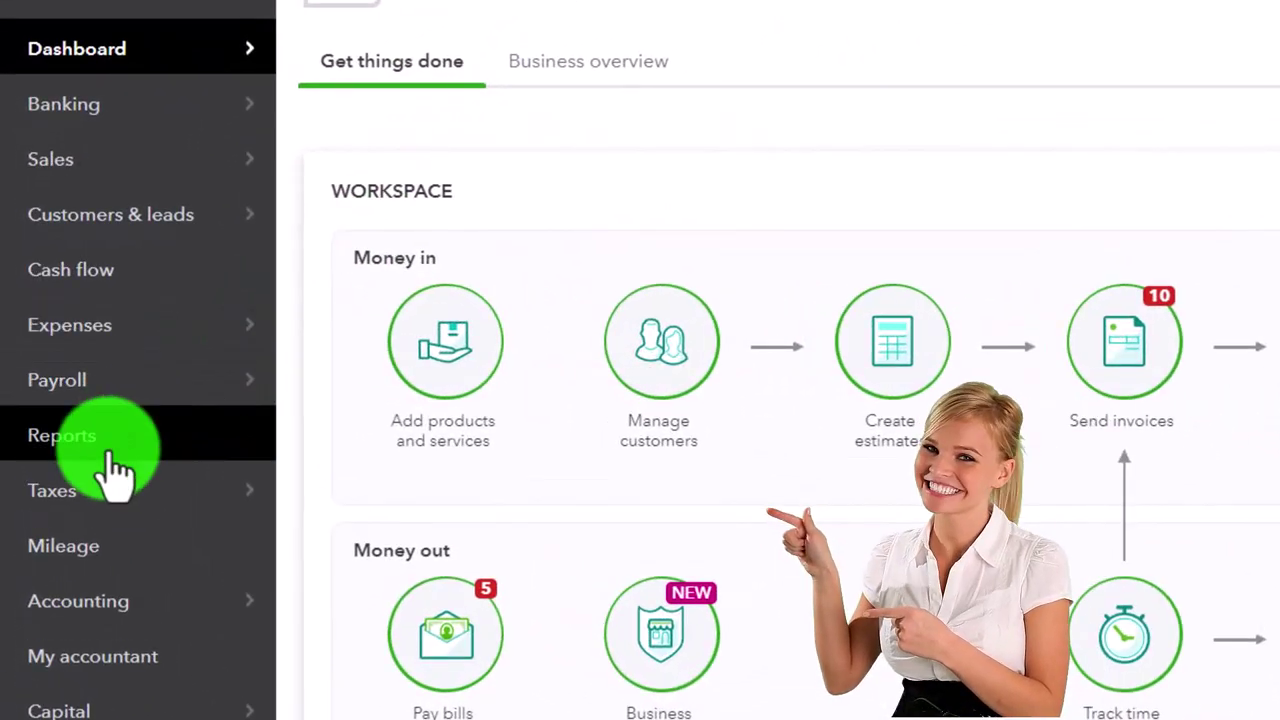
pyautogui.click(108, 455)
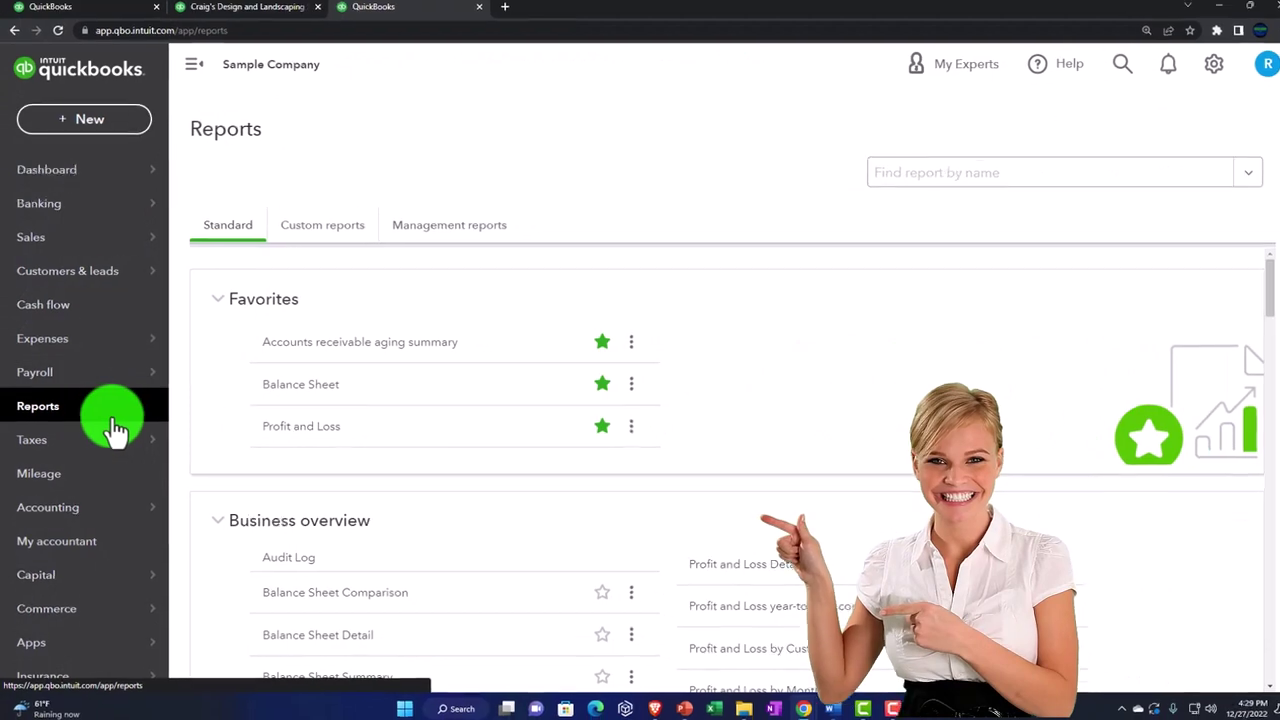
pyautogui.click(277, 435)
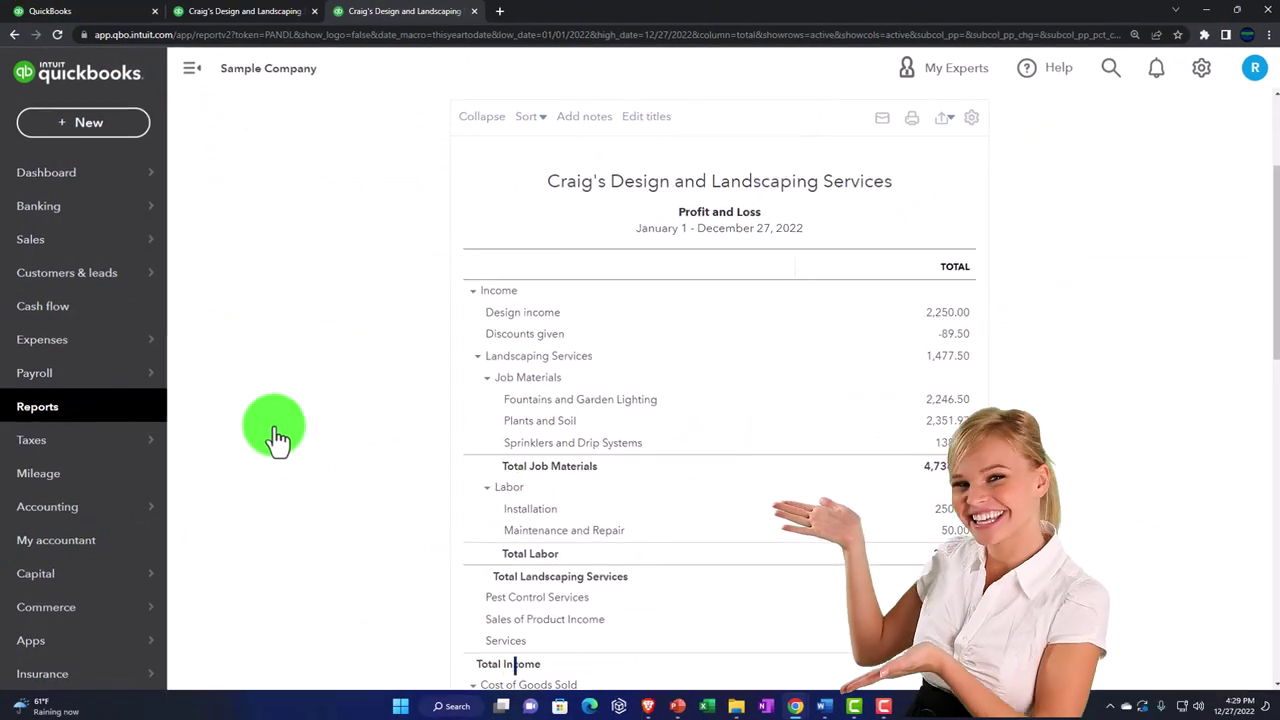
# - Collapse the navigation pane and run the Profit and Loss report for 01/01/2022 to 12/31/2022
pyautogui.click(193, 70)
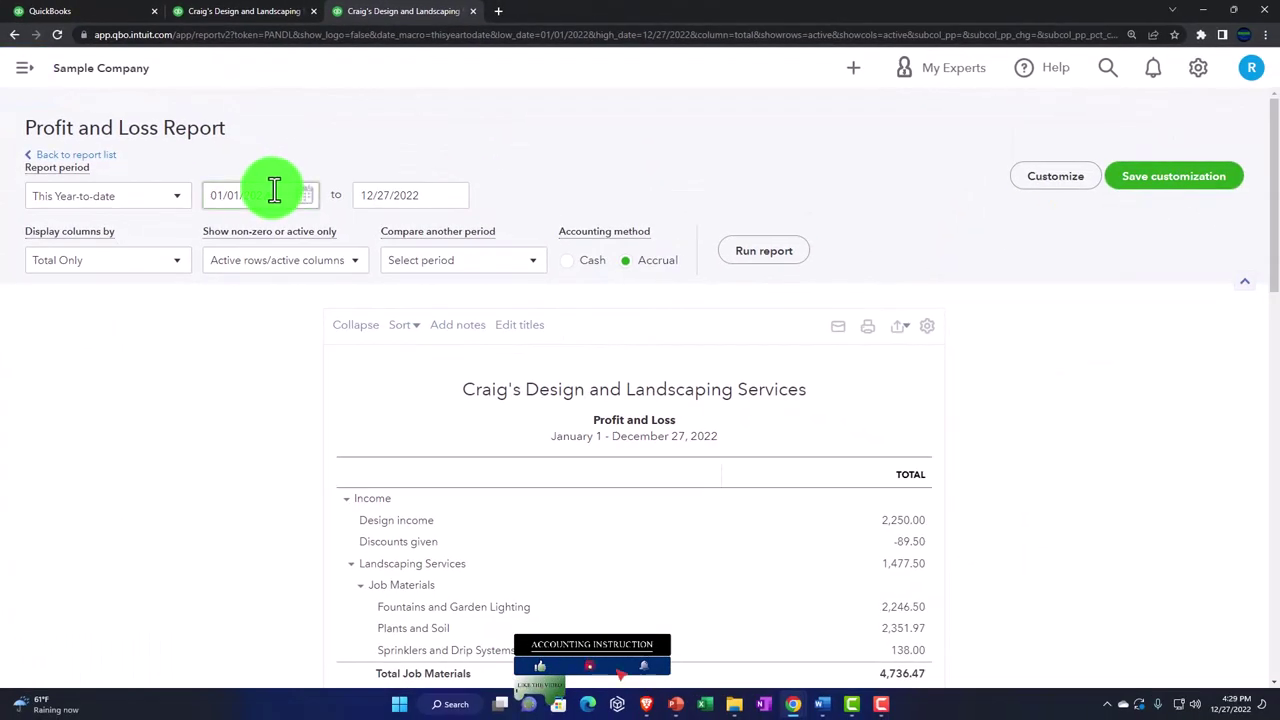
pyautogui.write('01/01/202')
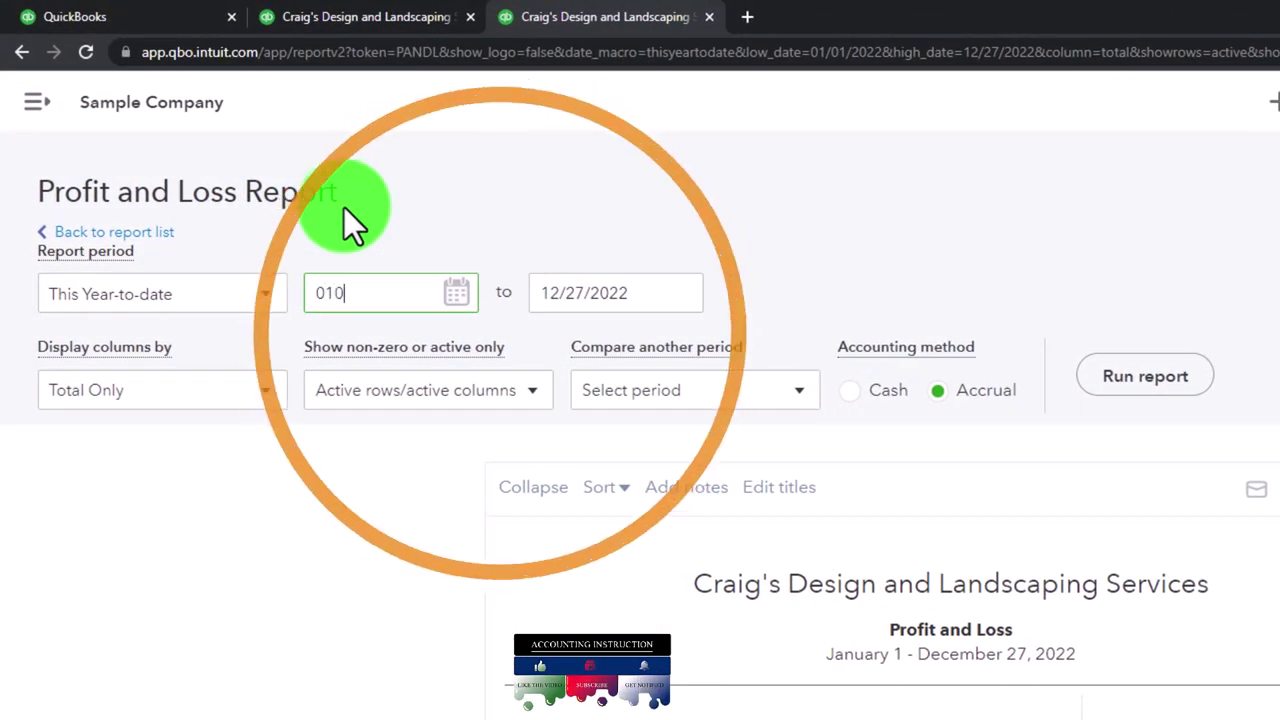
pyautogui.press('Tab')
pyautogui.write('123122')
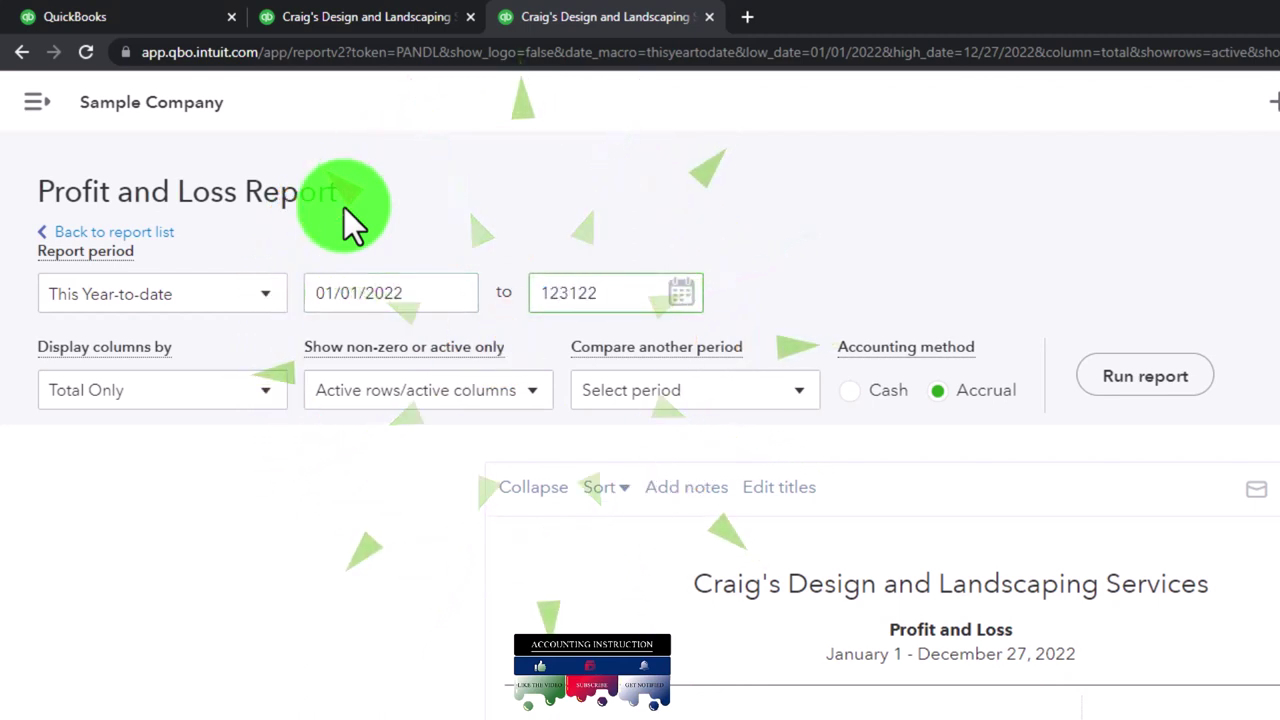
pyautogui.press('Tab')
pyautogui.click(1140, 385)
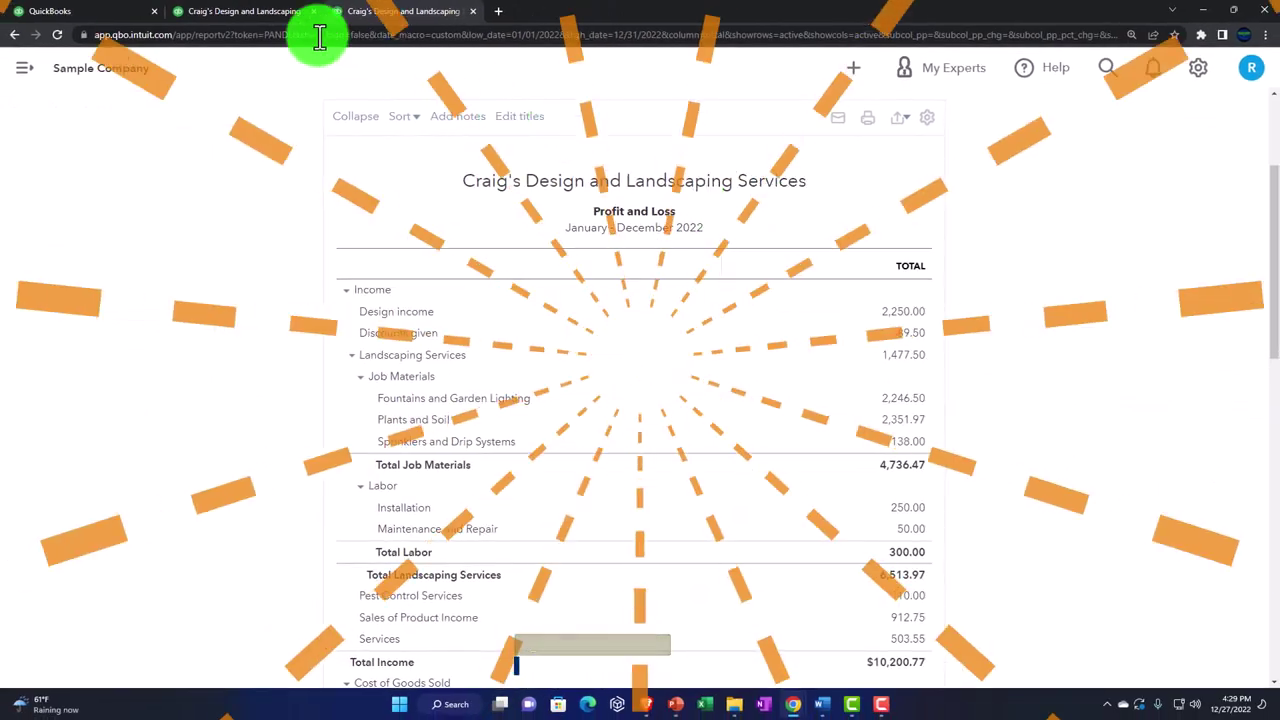
# - In the Balance Sheet tab, collapse the navigation pane and run the report for 01/01/2022 to 12/31/2022
pyautogui.click(260, 15)
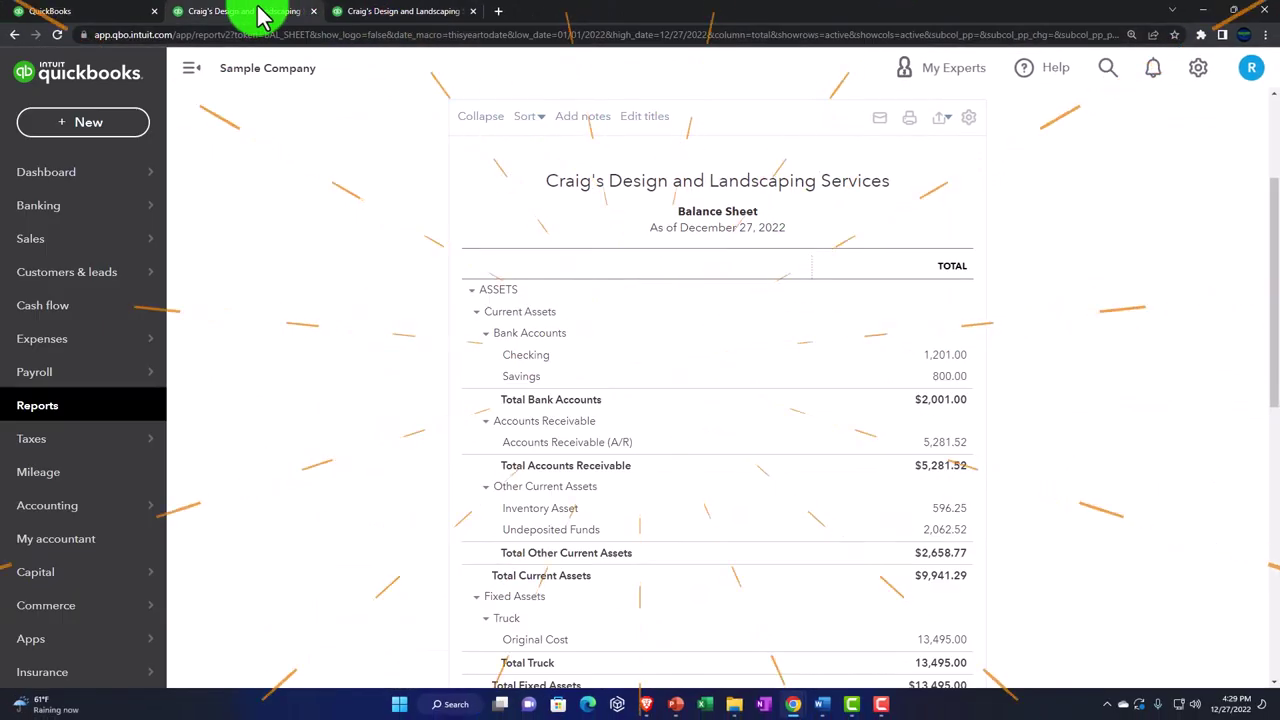
pyautogui.click(197, 76)
pyautogui.scroll(5, 193, 165)
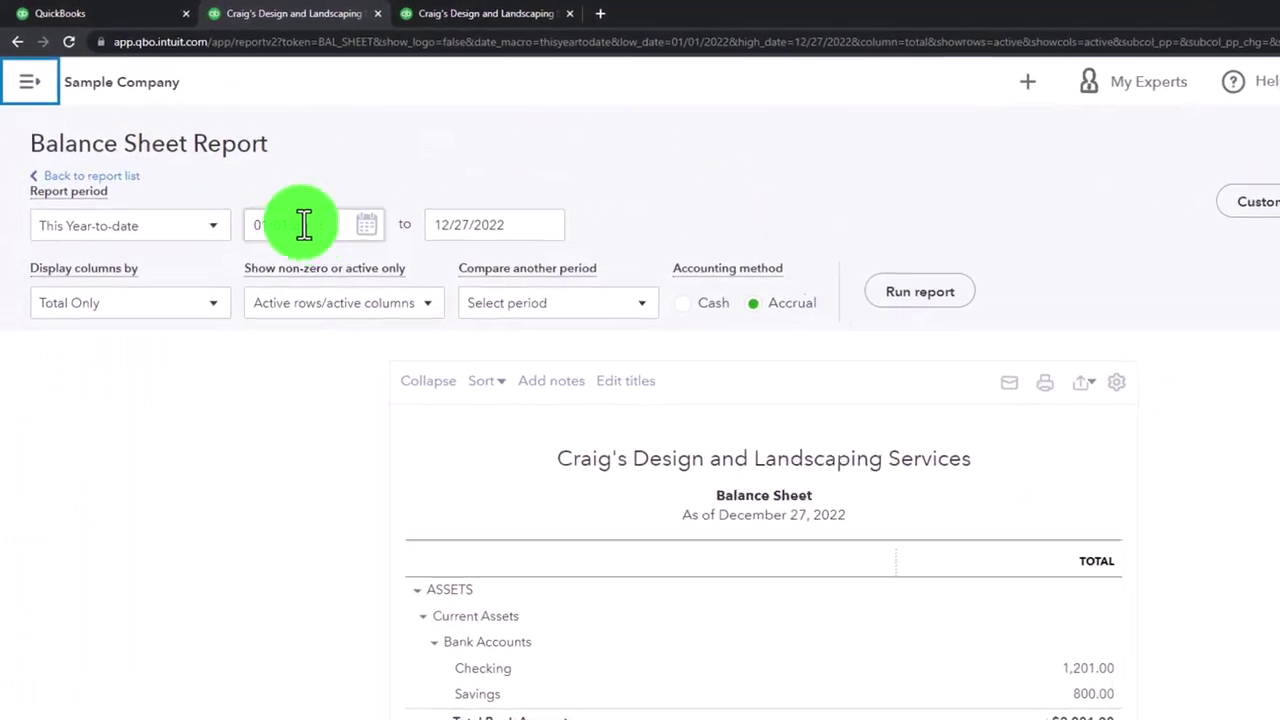
pyautogui.moveTo(267, 187); pyautogui.dragTo(227, 187)
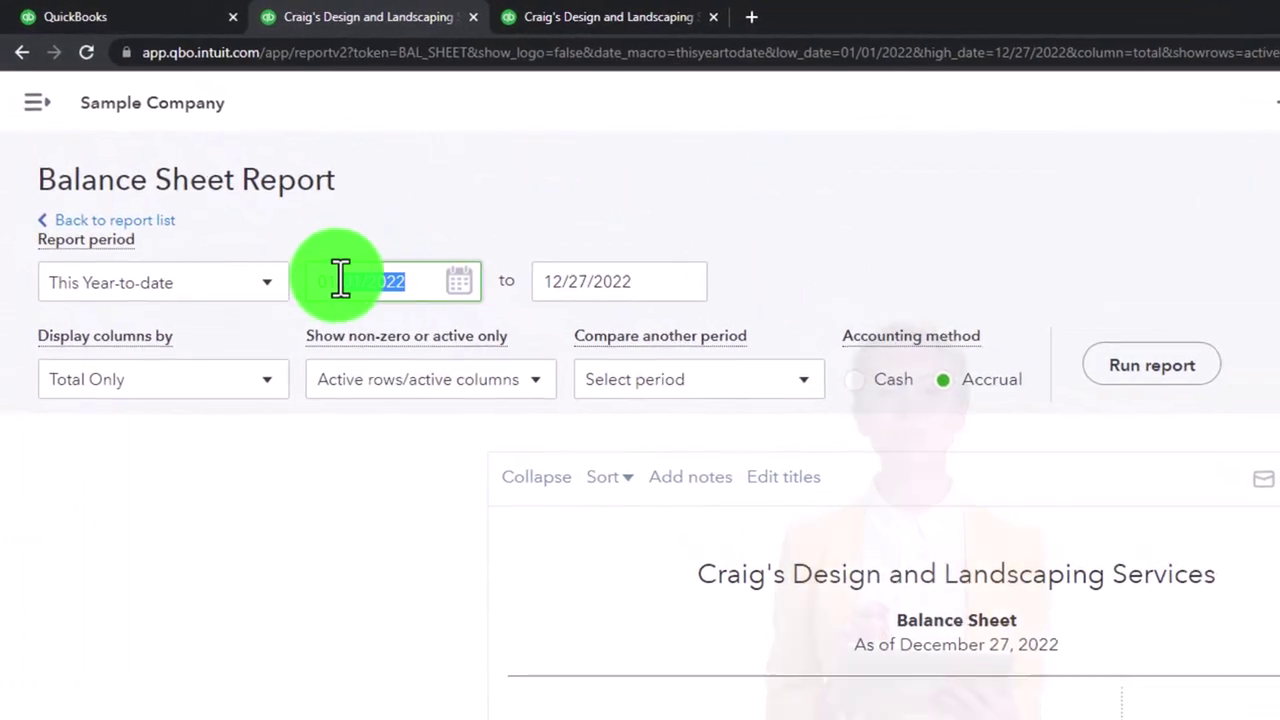
pyautogui.moveTo(340, 280); pyautogui.dragTo(384, 249)
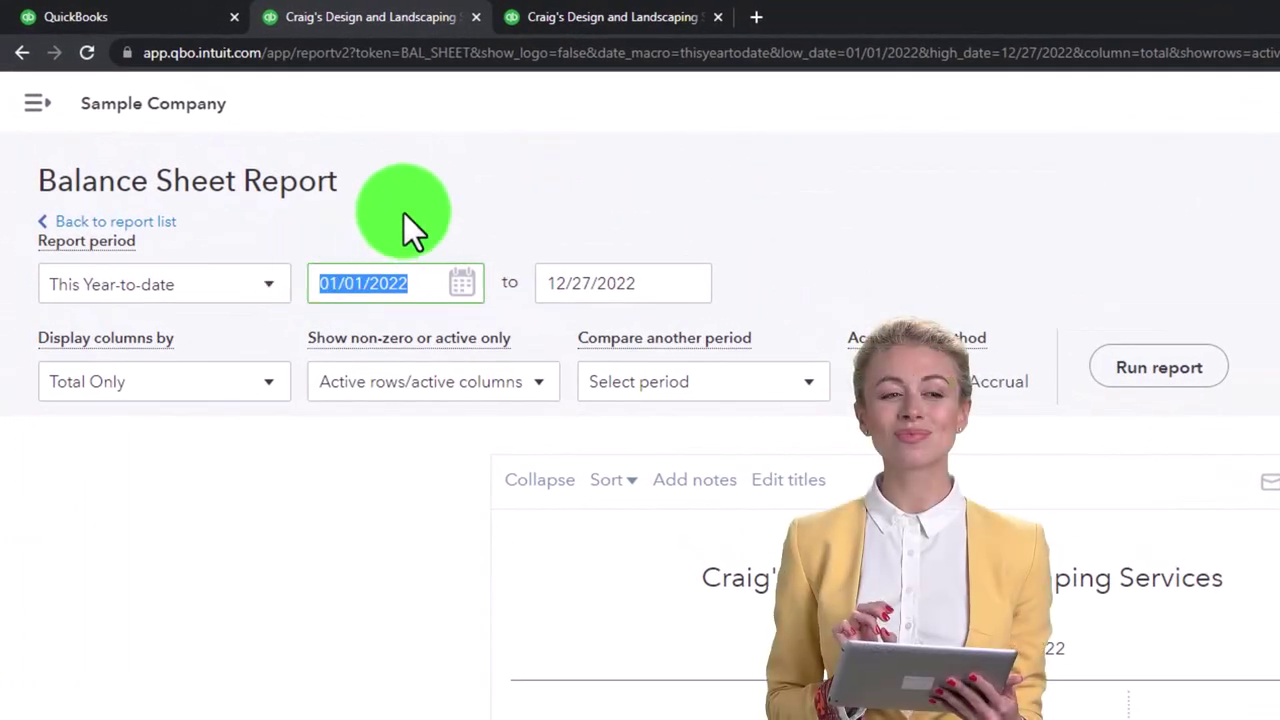
pyautogui.write('010122')
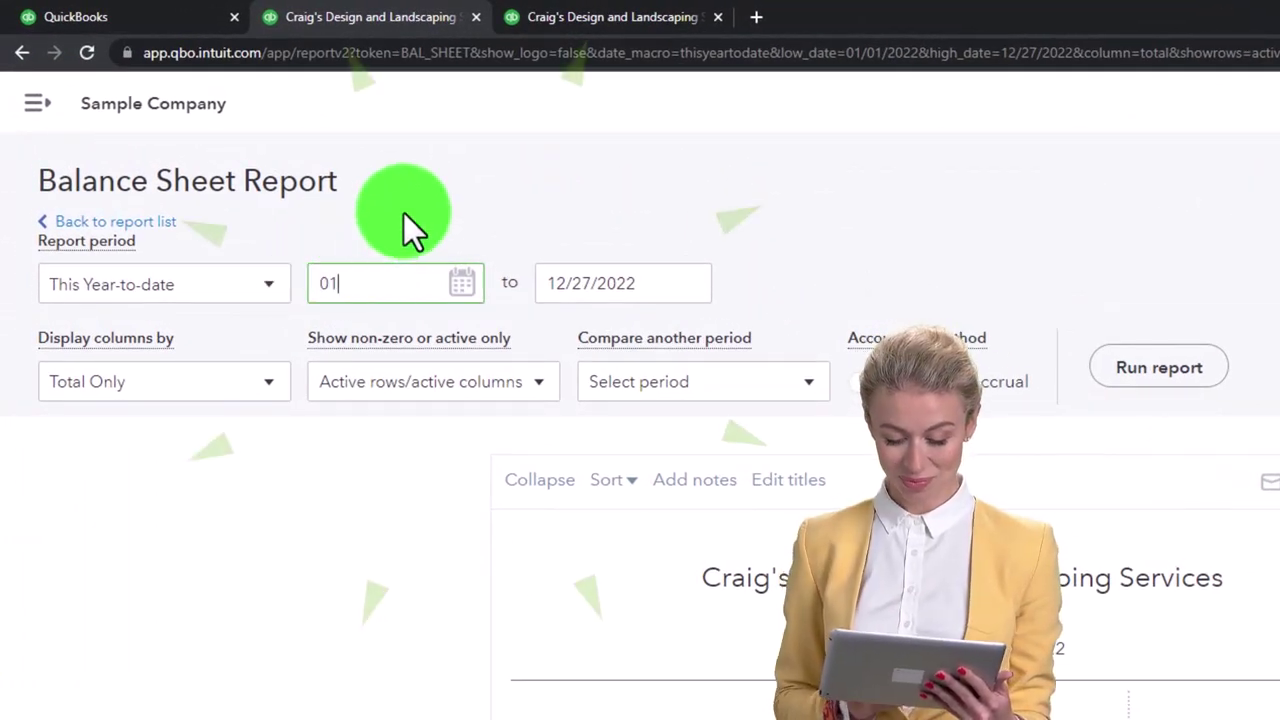
pyautogui.press('Tab')
pyautogui.write('123122')
pyautogui.press('Tab')
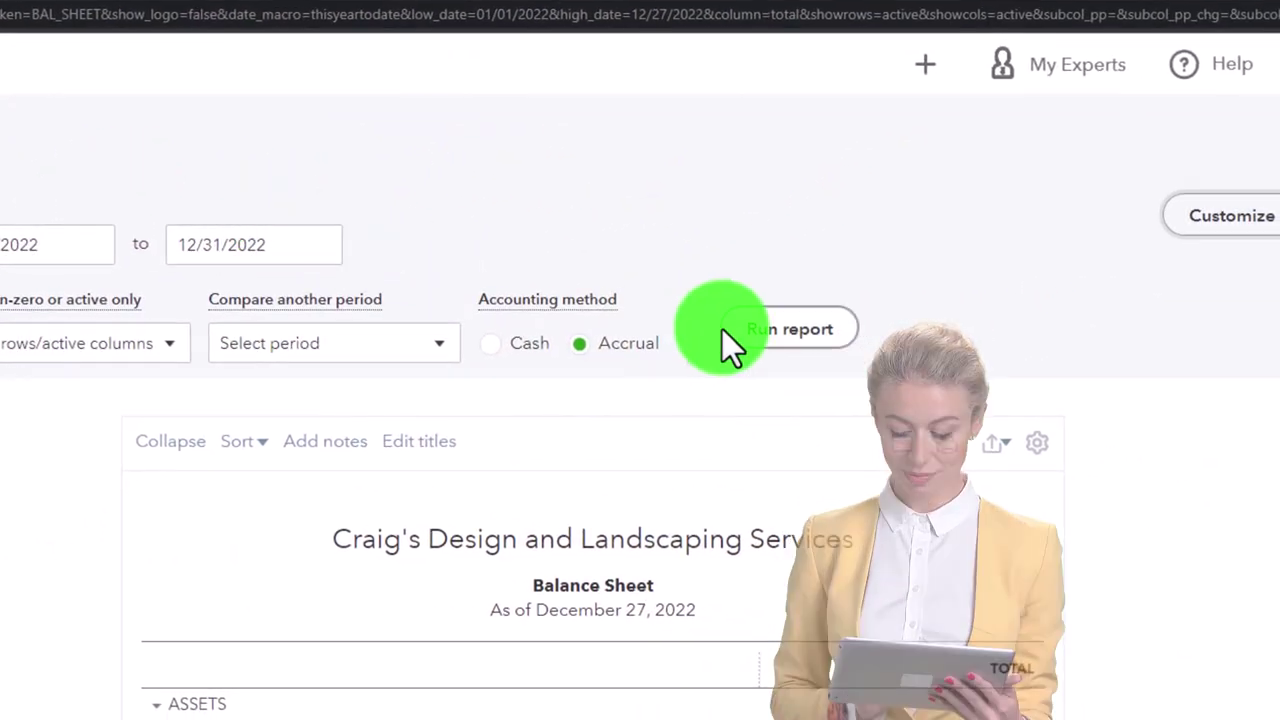
pyautogui.click(728, 332)
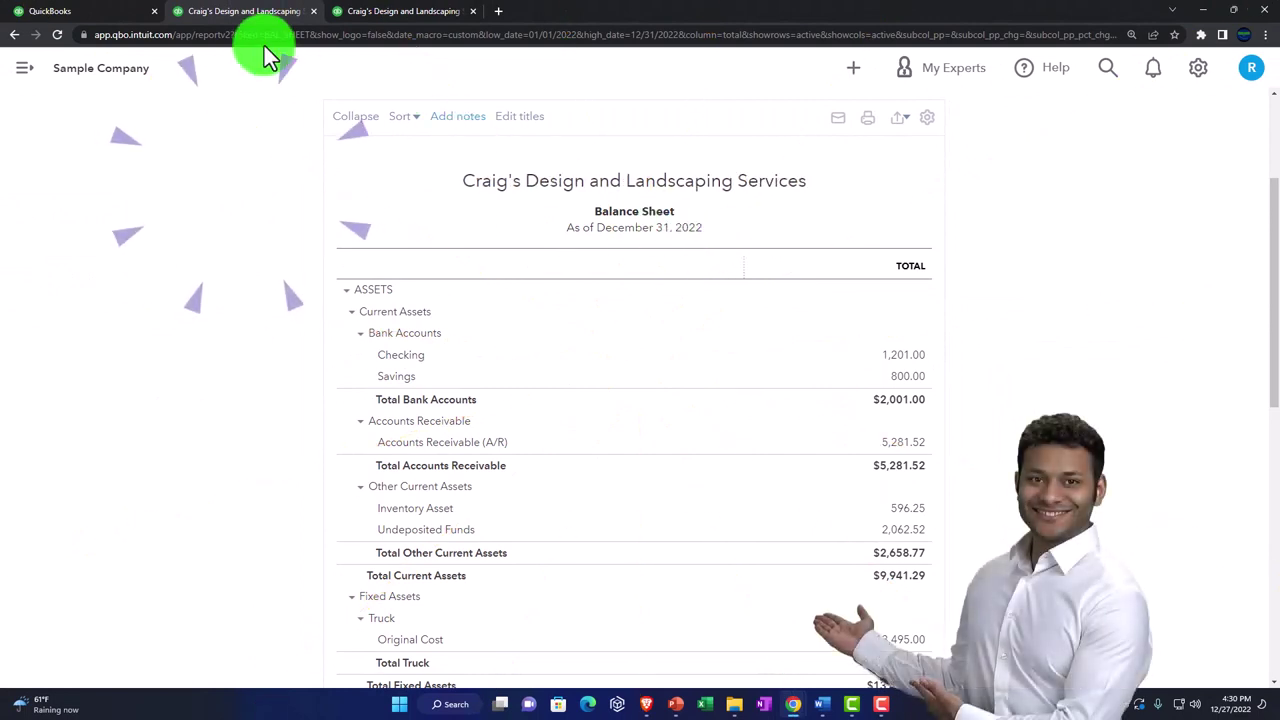
# - Return to the home page tab and open the list of new transaction forms
pyautogui.click(127, 17)
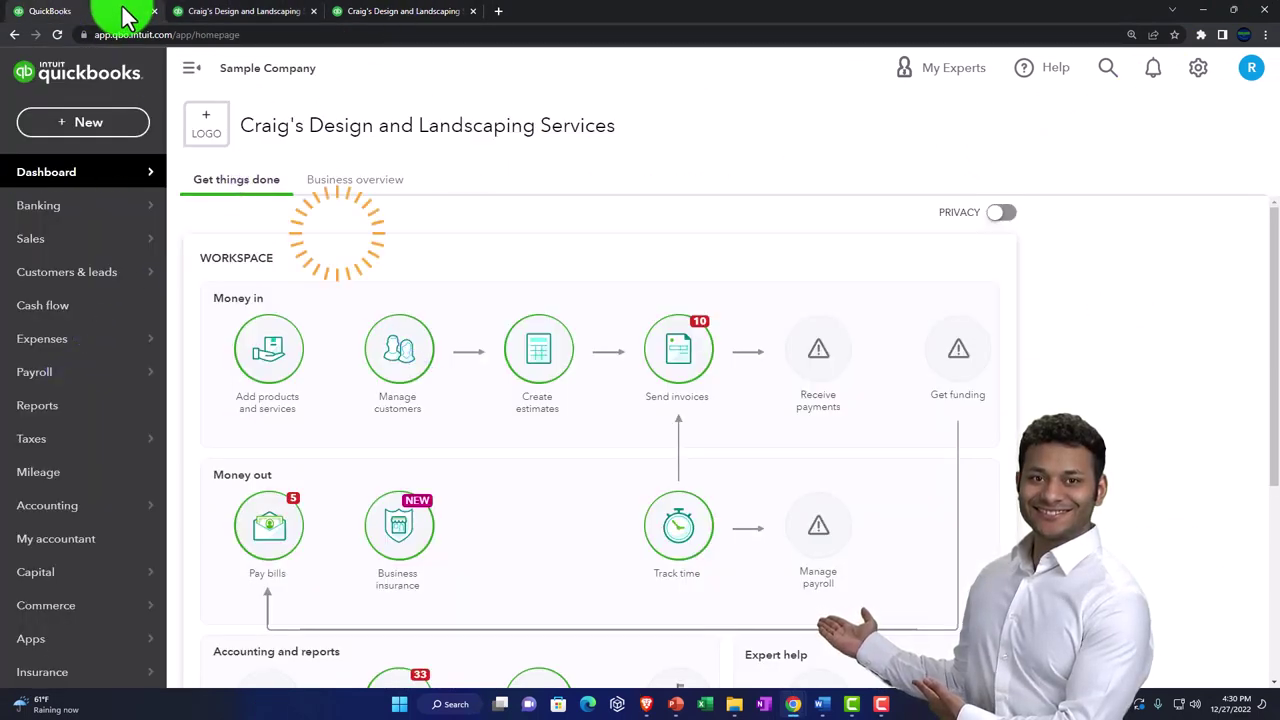
pyautogui.click(84, 122)
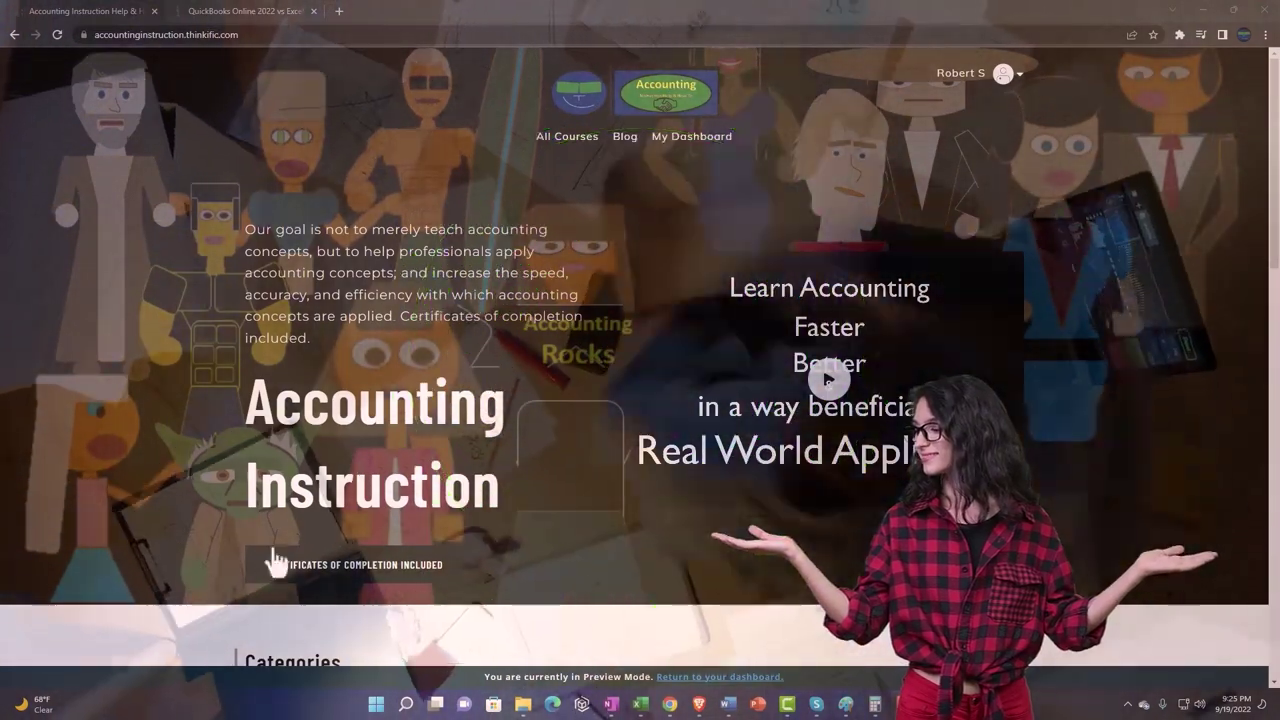
# - Browse the course categories on the Accounting Instruction site and view the QuickBooks Online 2022 vs Excel course
pyautogui.scroll(-1, 180, 557)
pyautogui.scroll(-5, 180, 557)
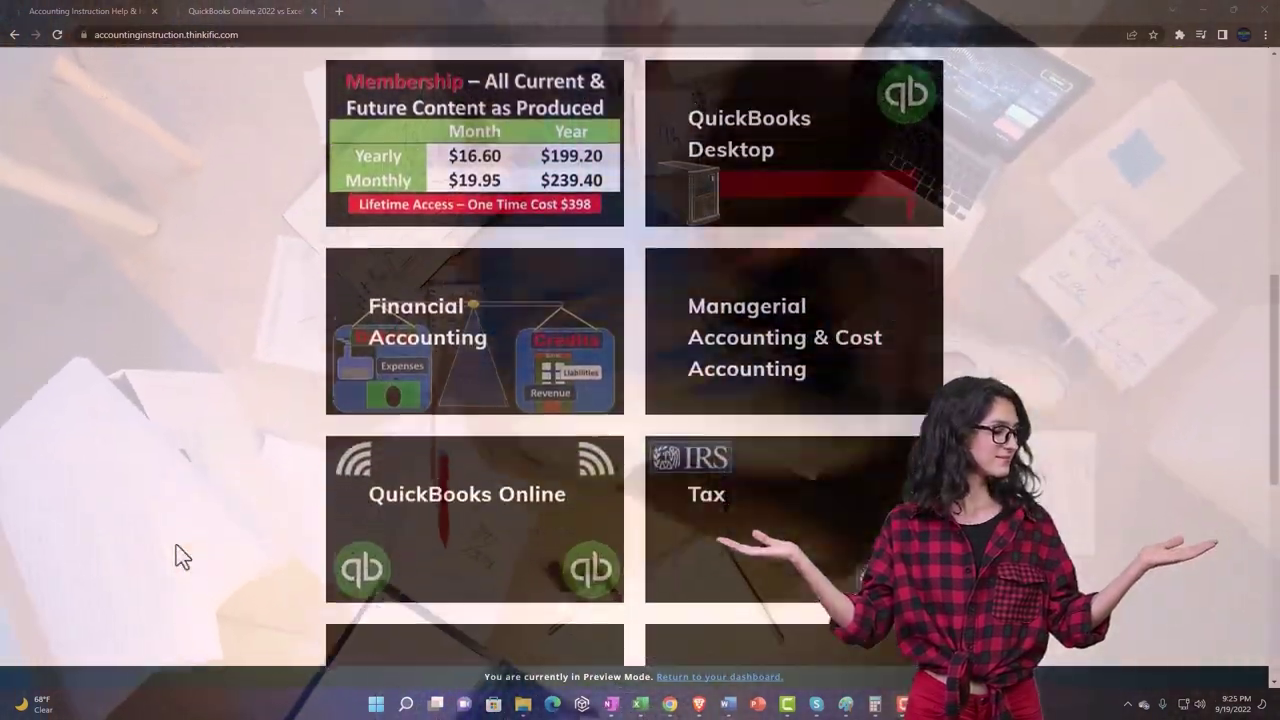
pyautogui.scroll(-5, 180, 557)
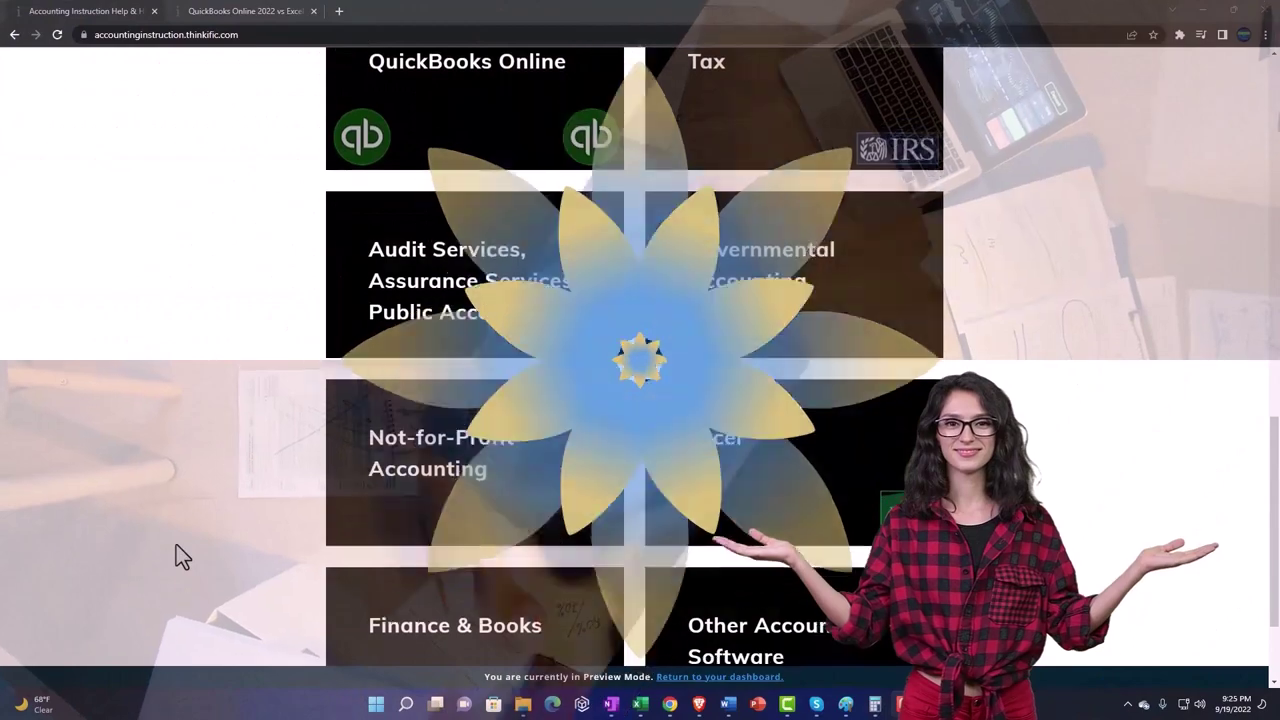
pyautogui.scroll(-1, 176, 546)
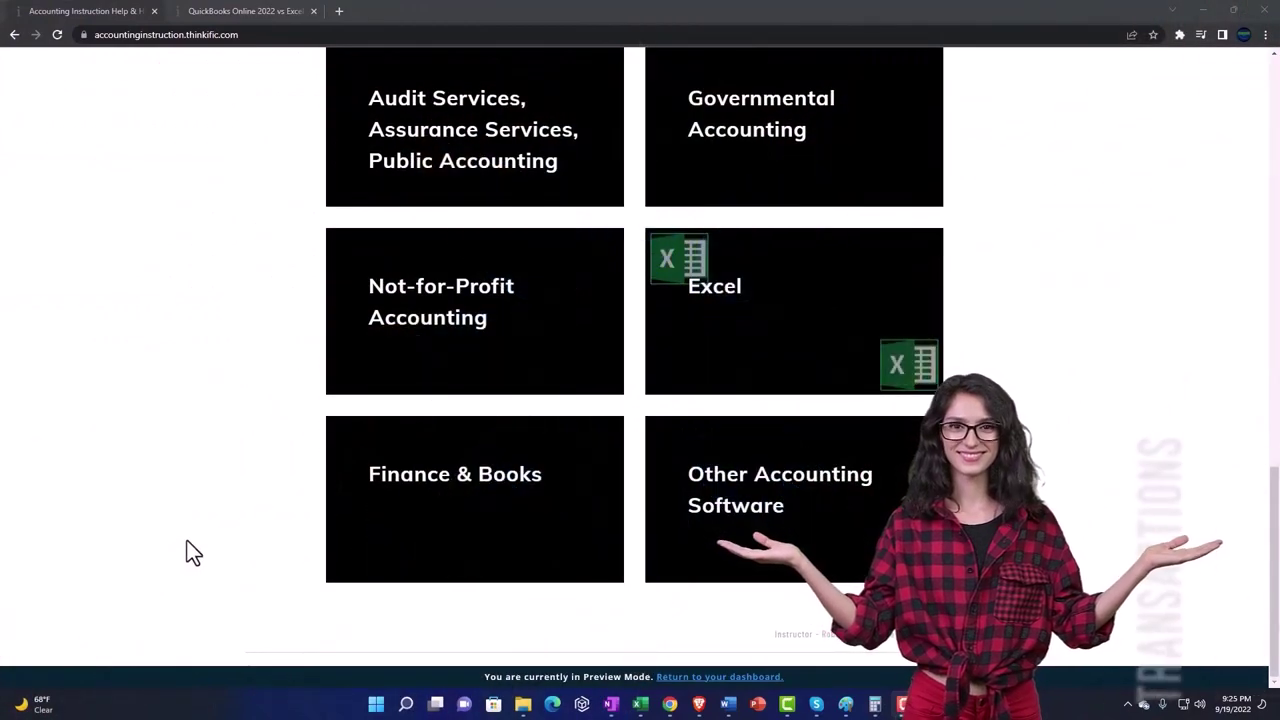
pyautogui.click(228, 12)
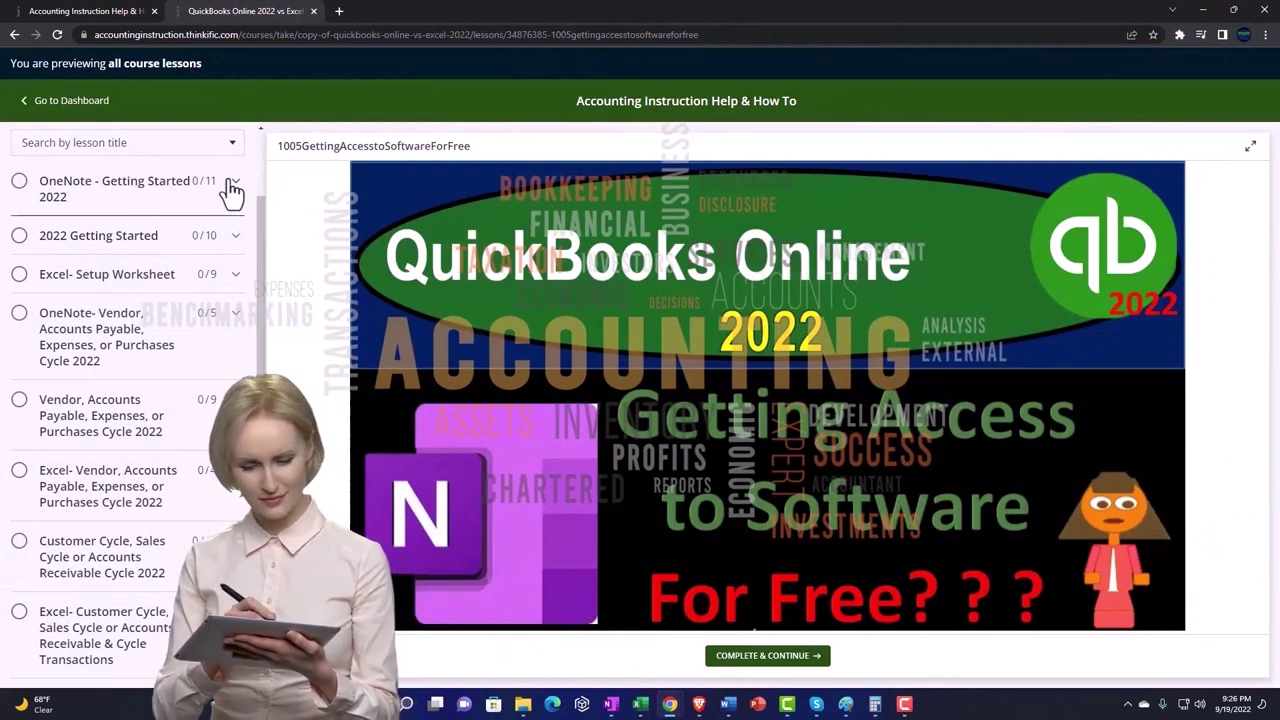
# - Expand the OneNote - Getting Started 2022 section in the course lesson list
pyautogui.click(232, 186)
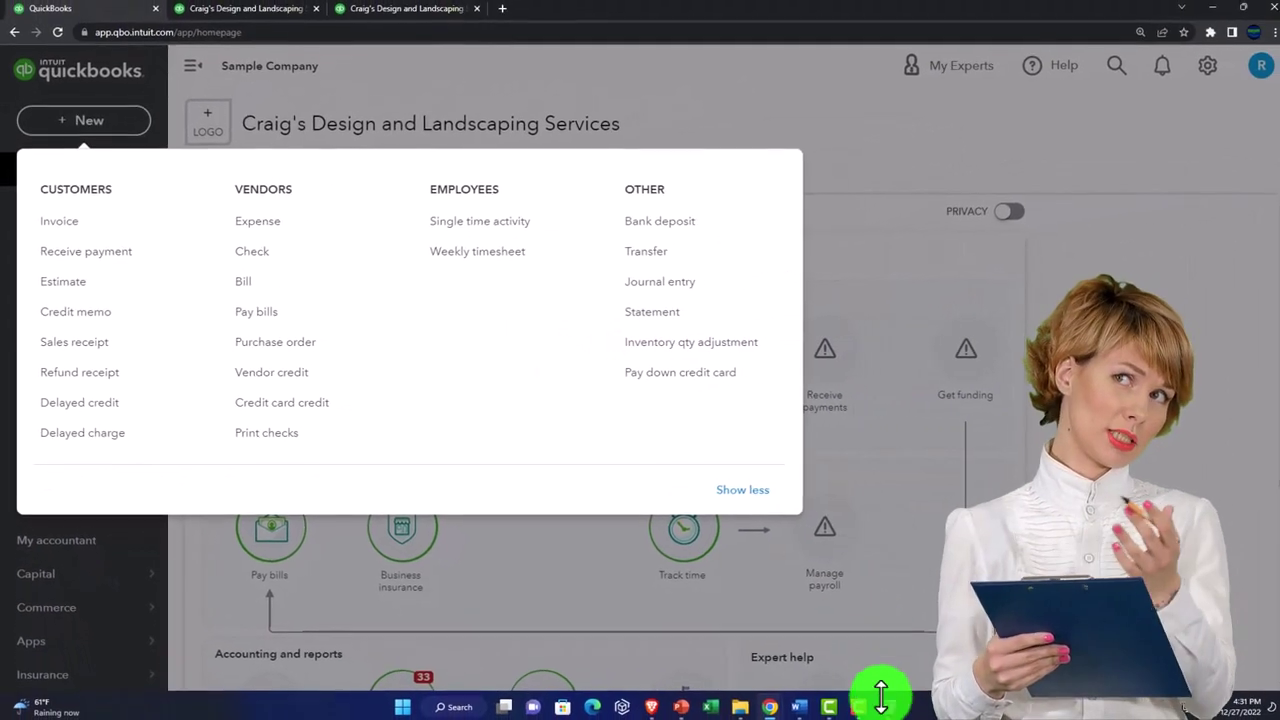
# - Switch to OneNote and examine the vendor and customer sections of the QuickBooks flow chart image
pyautogui.click(880, 703)
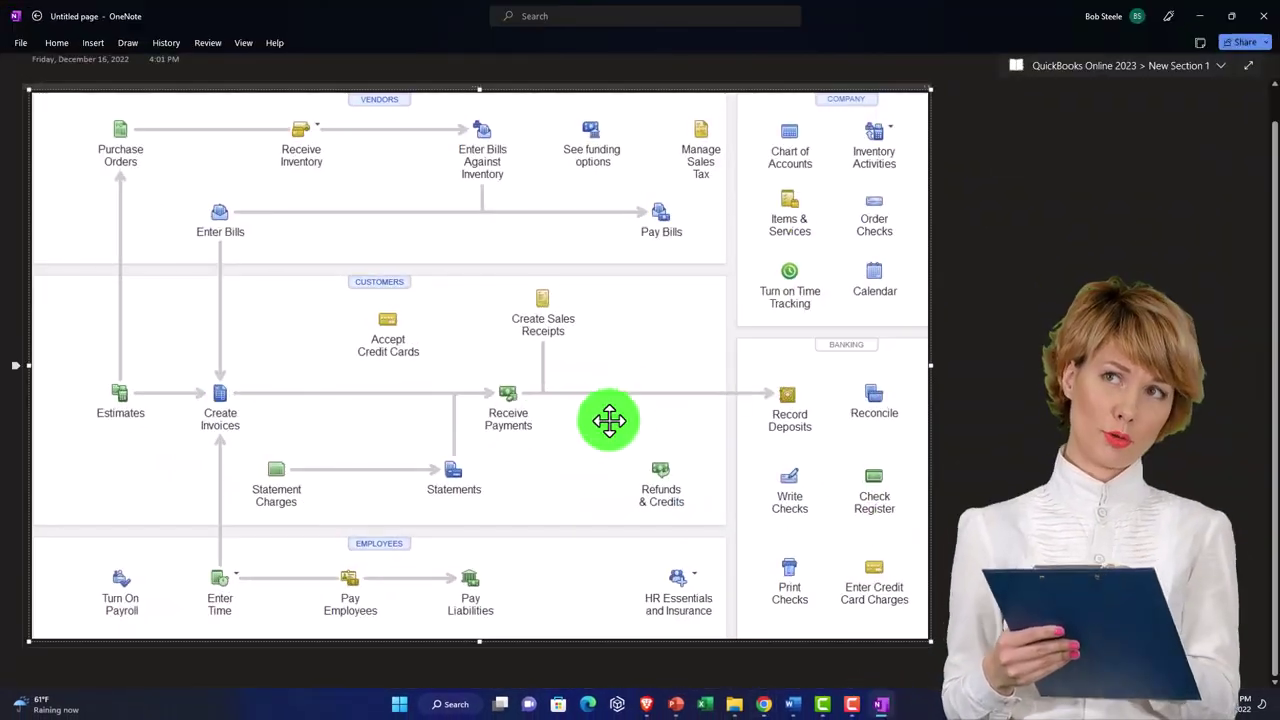
pyautogui.scroll(2, 603, 418)
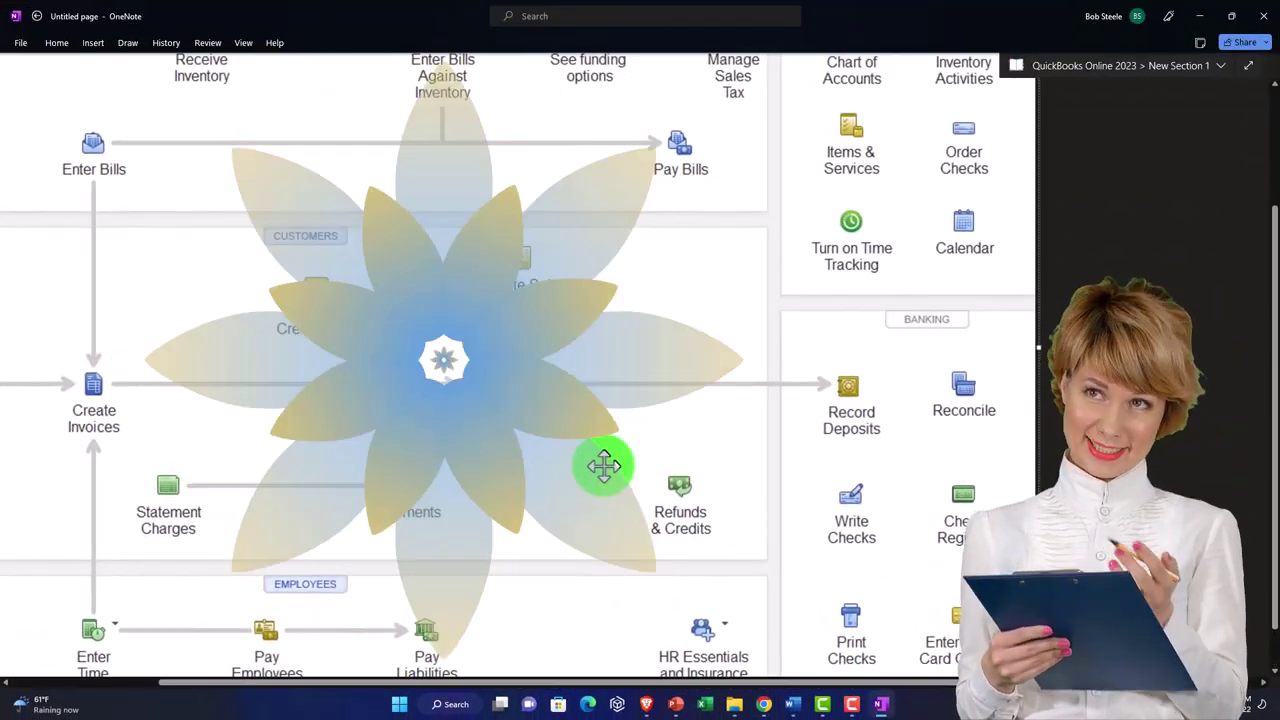
pyautogui.moveTo(645, 690); pyautogui.dragTo(560, 670)
pyautogui.scroll(1, 433, 507)
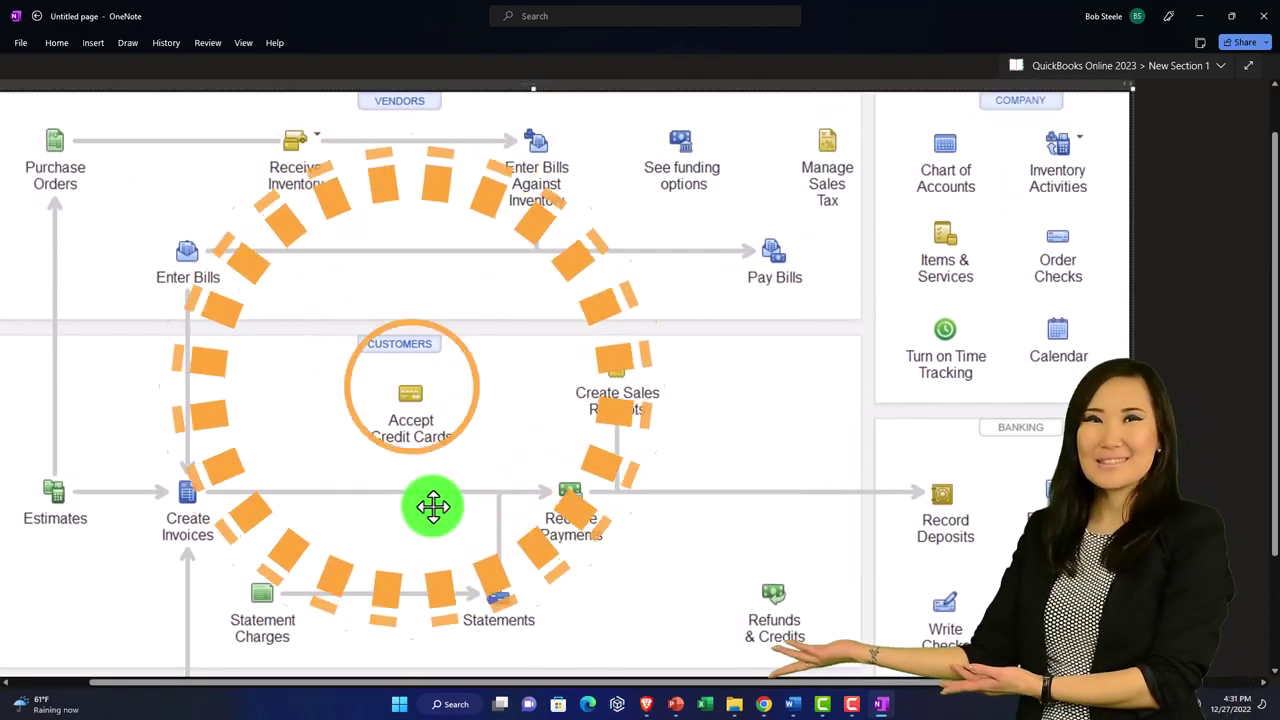
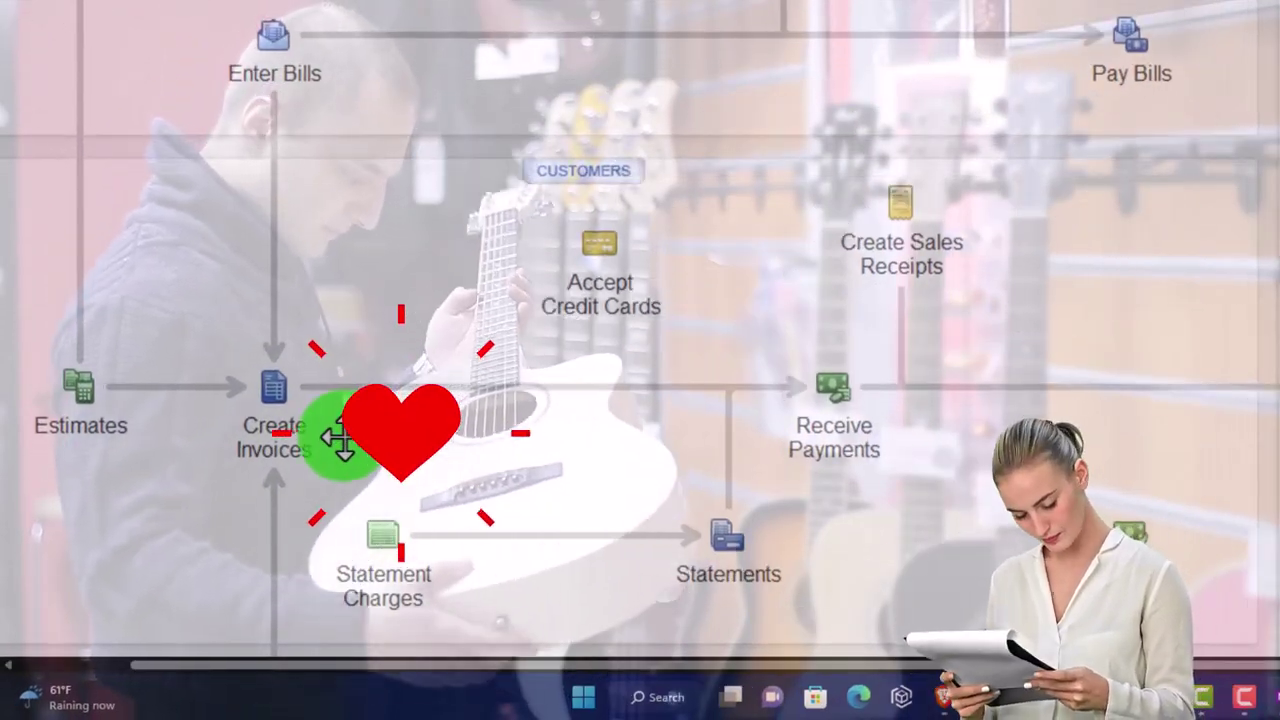
pyautogui.click(820, 271)
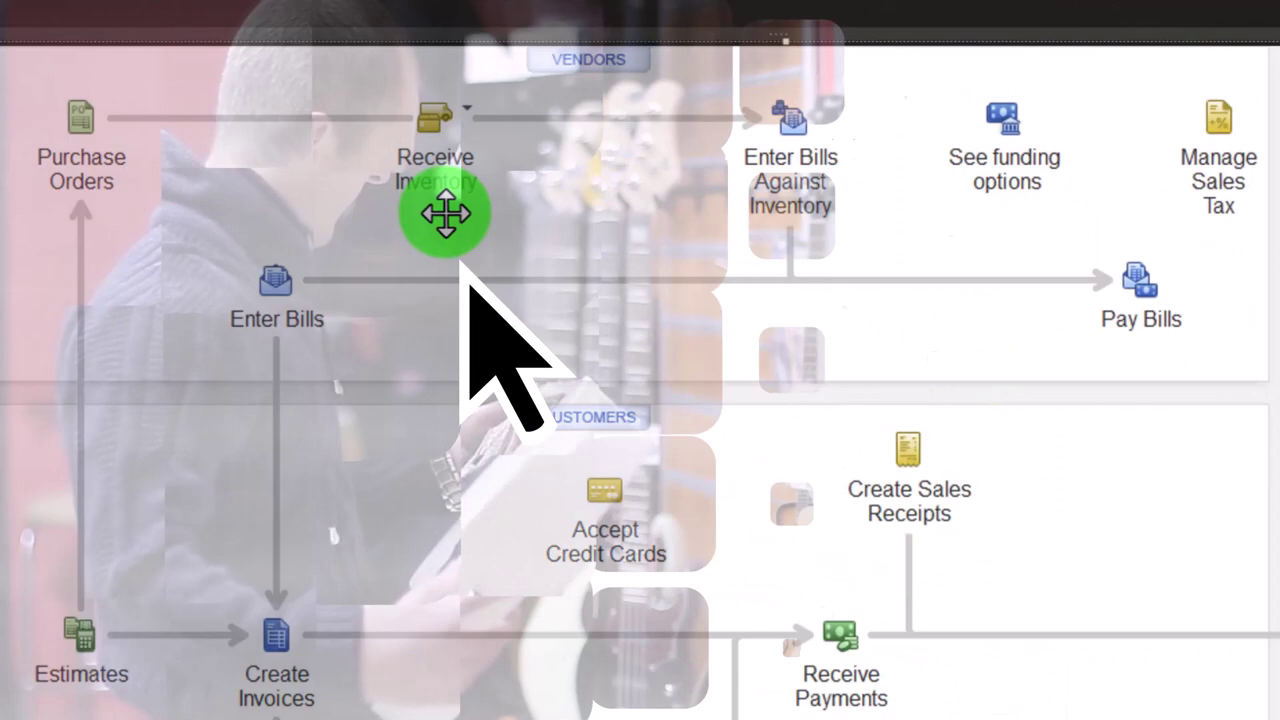
pyautogui.click(461, 259)
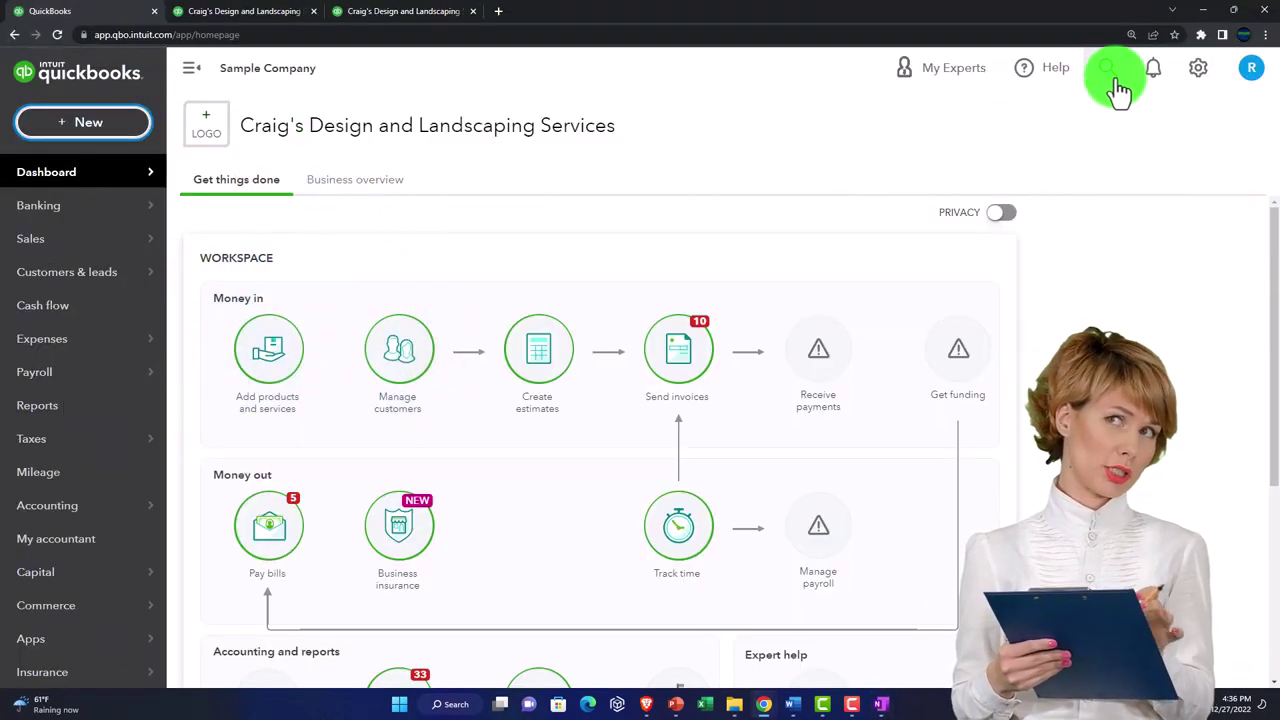
# - In the QuickBooks home page, look over the new transaction forms and close the list
pyautogui.click(88, 124)
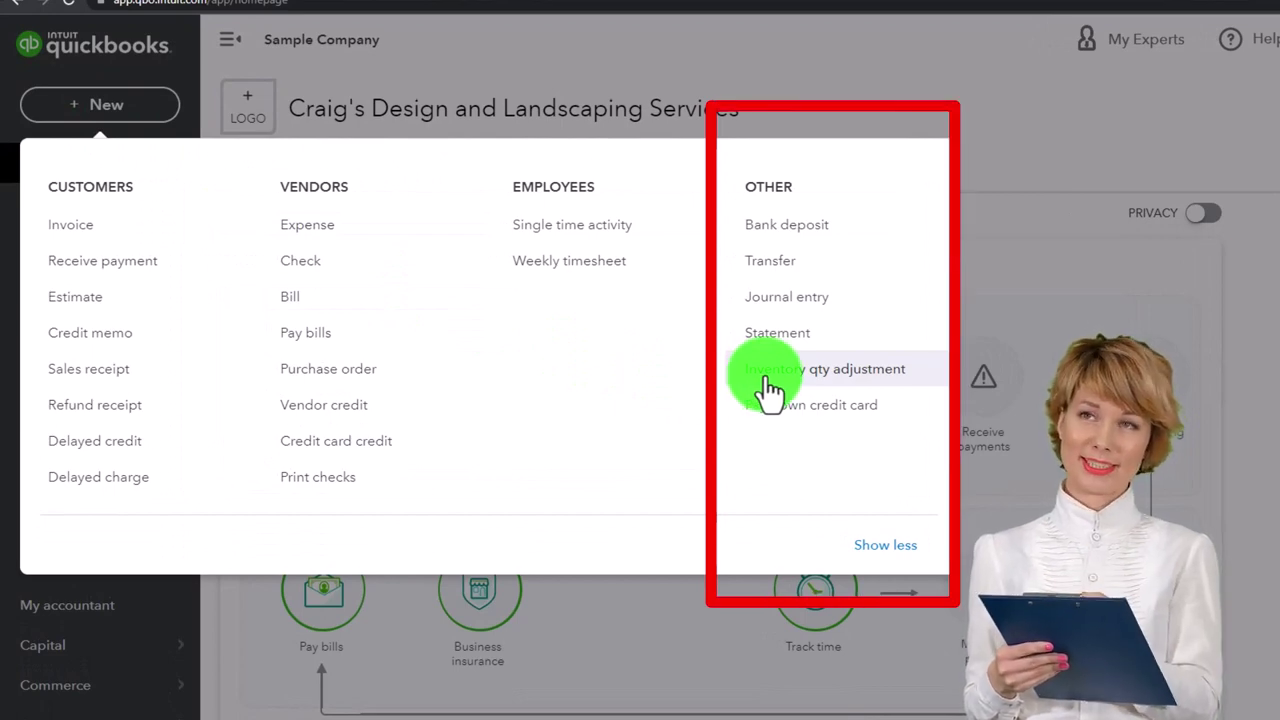
pyautogui.click(1026, 128)
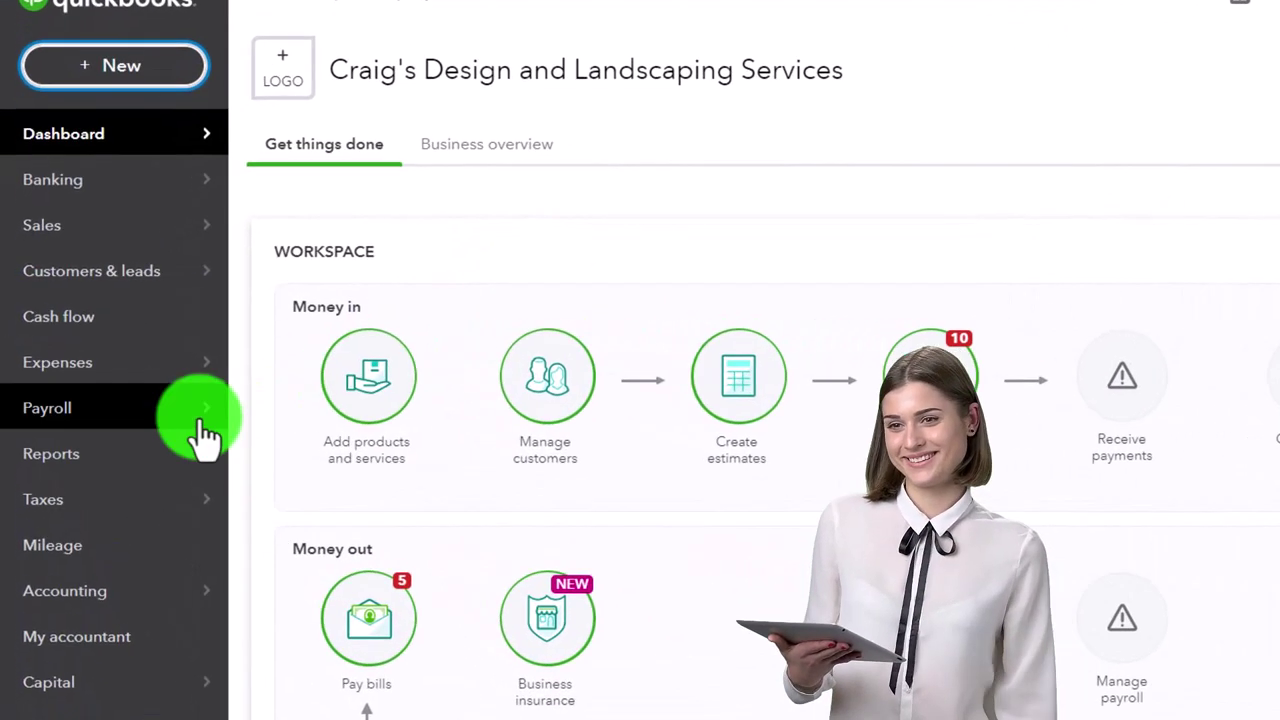
# - Go to Products and services under Sales and start a new item of type Inventory
pyautogui.click(80, 235)
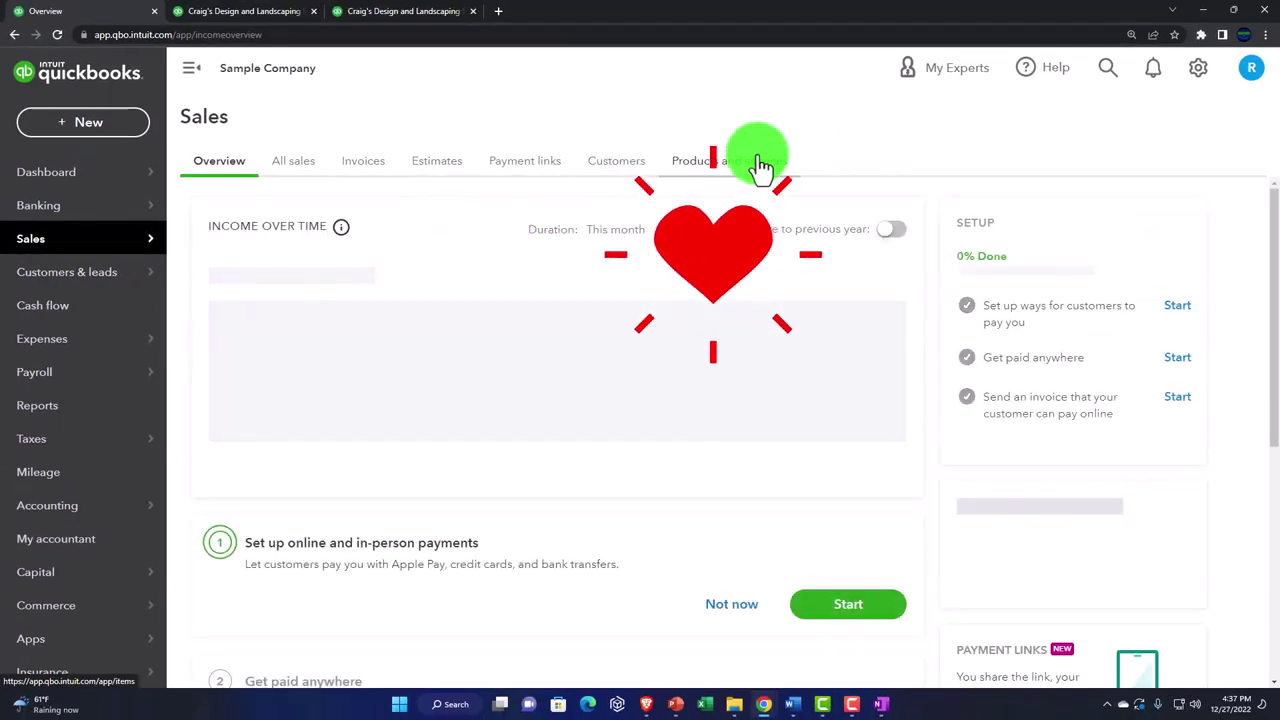
pyautogui.click(757, 161)
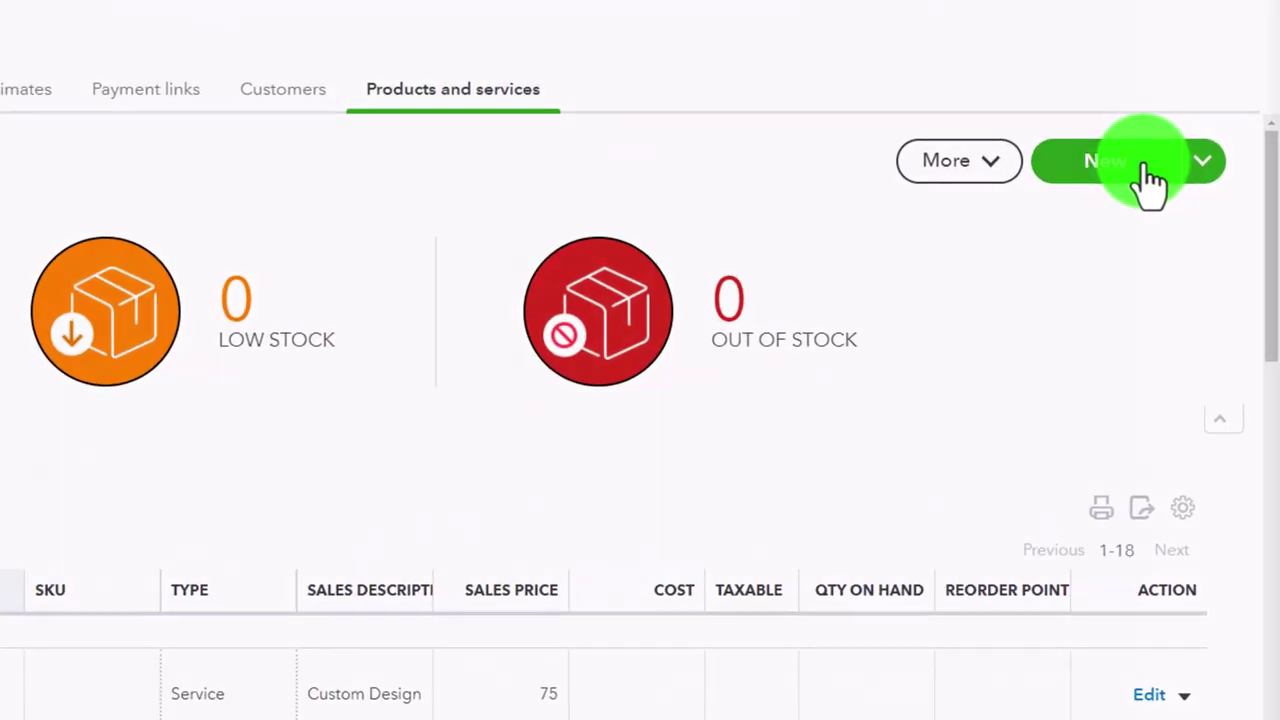
pyautogui.click(1185, 211)
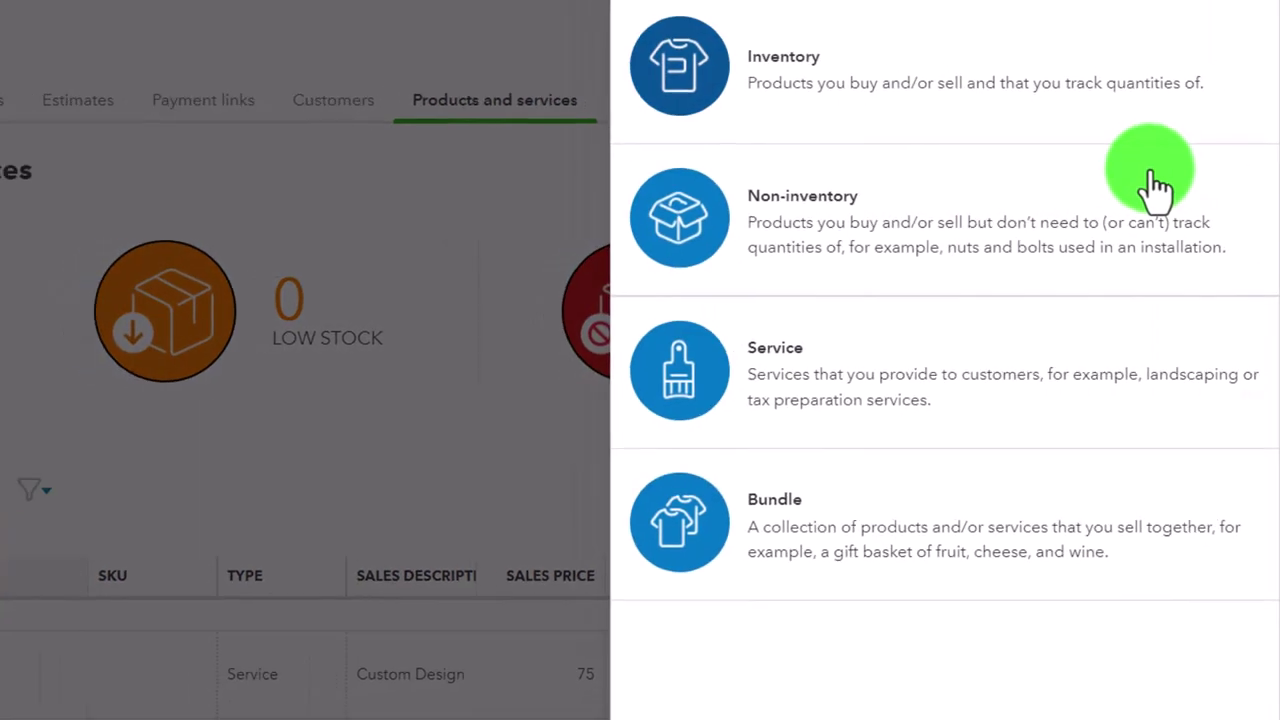
pyautogui.click(792, 78)
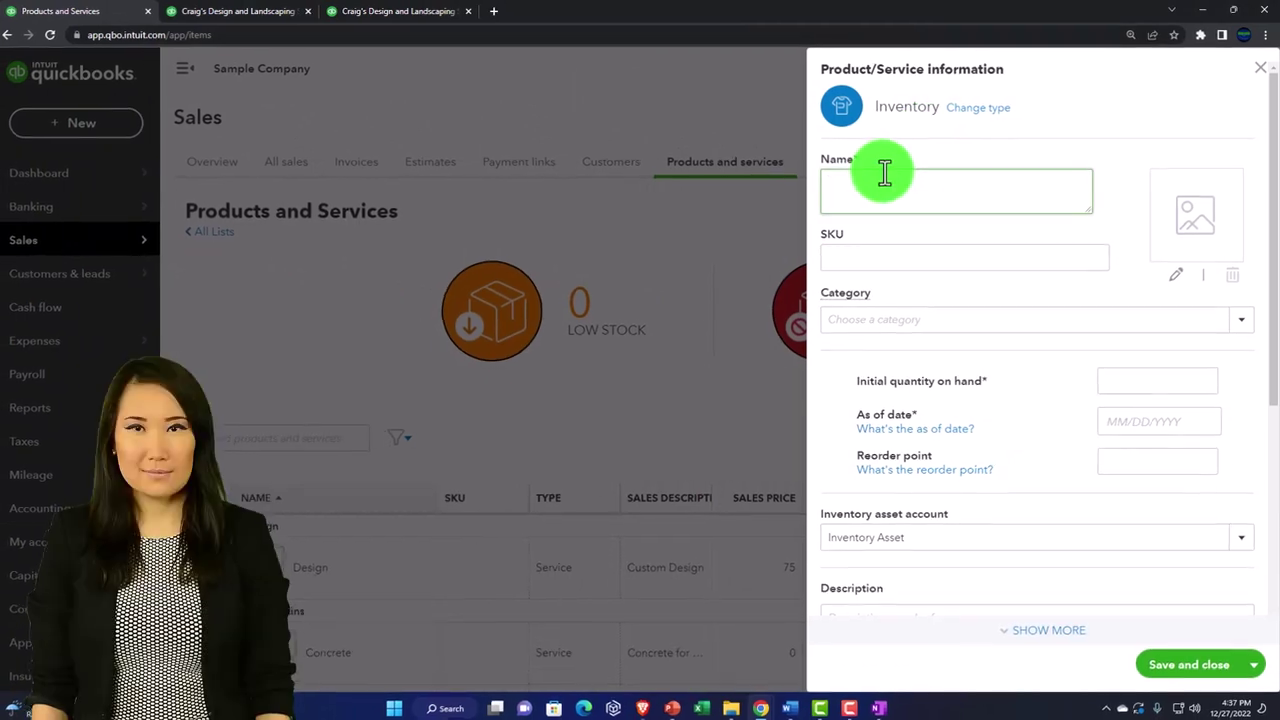
# - Name the new inventory item Inve 1 and select the name text for reuse
pyautogui.click(885, 180)
pyautogui.write('Inve')
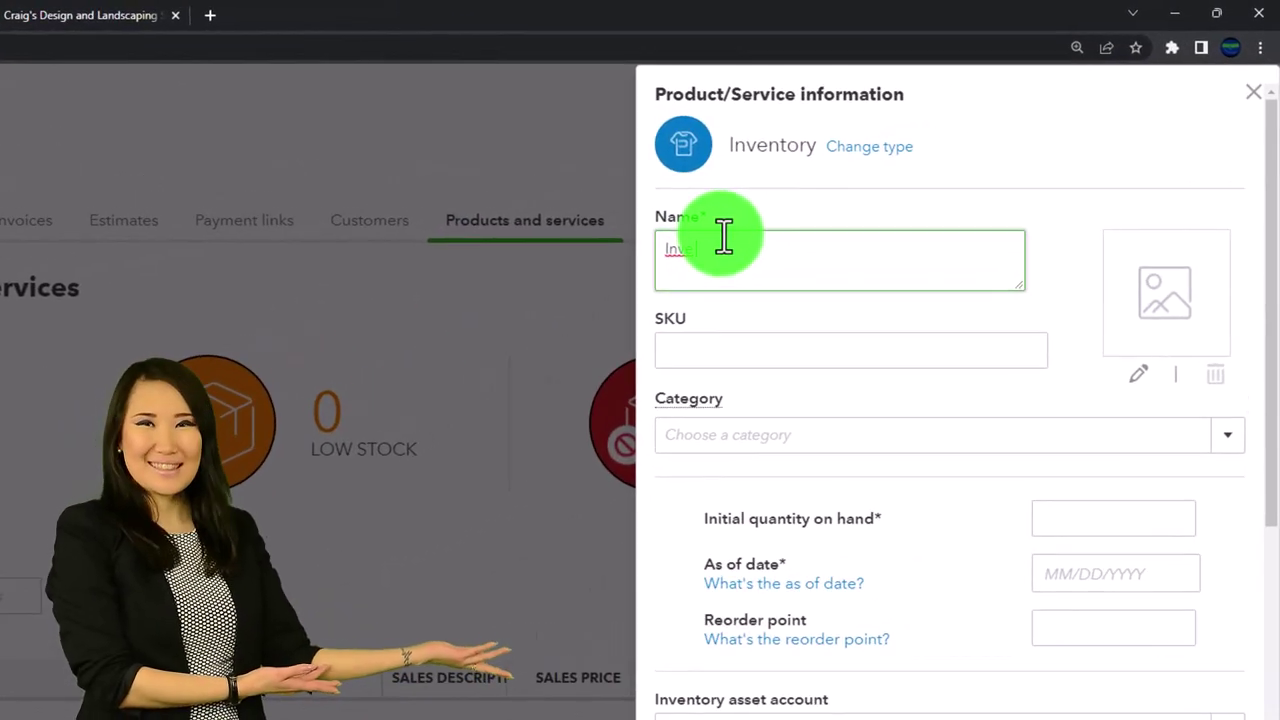
pyautogui.doubleClick(724, 237)
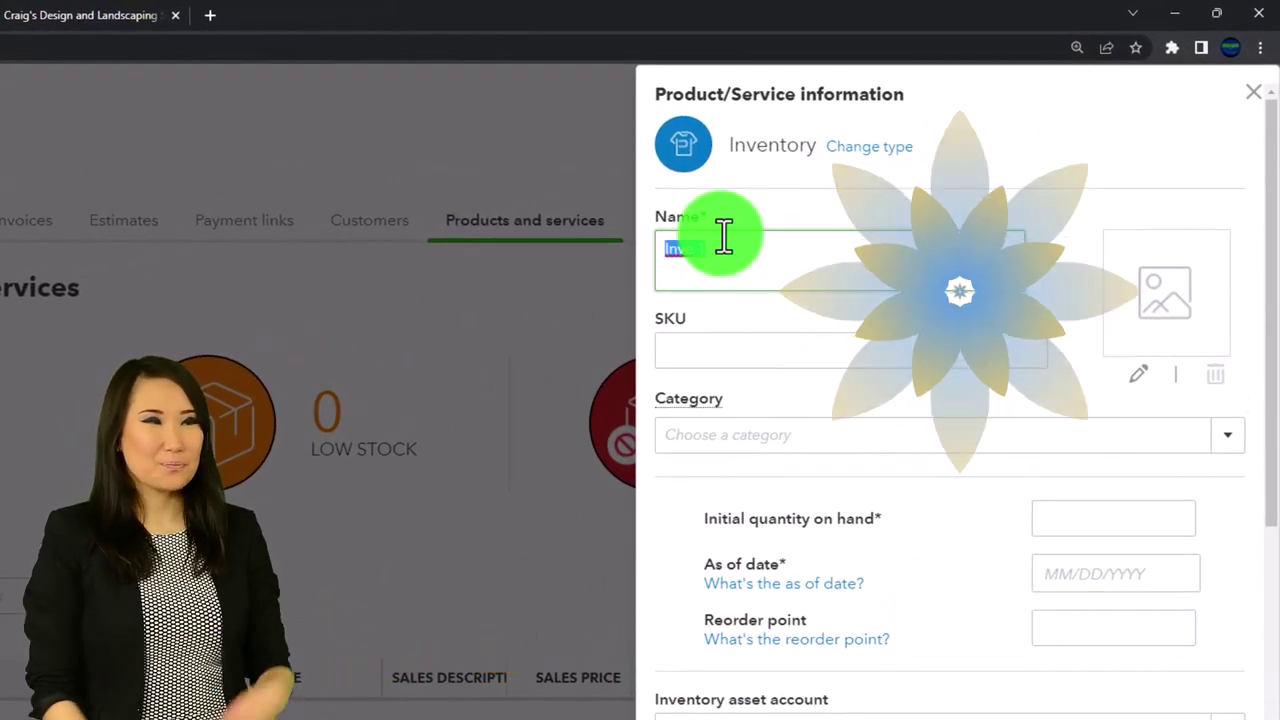
# - Set the item's initial quantity on hand to 0, as of date to 03/01/2022 and reorder point to 0
pyautogui.scroll(-1, 774, 375)
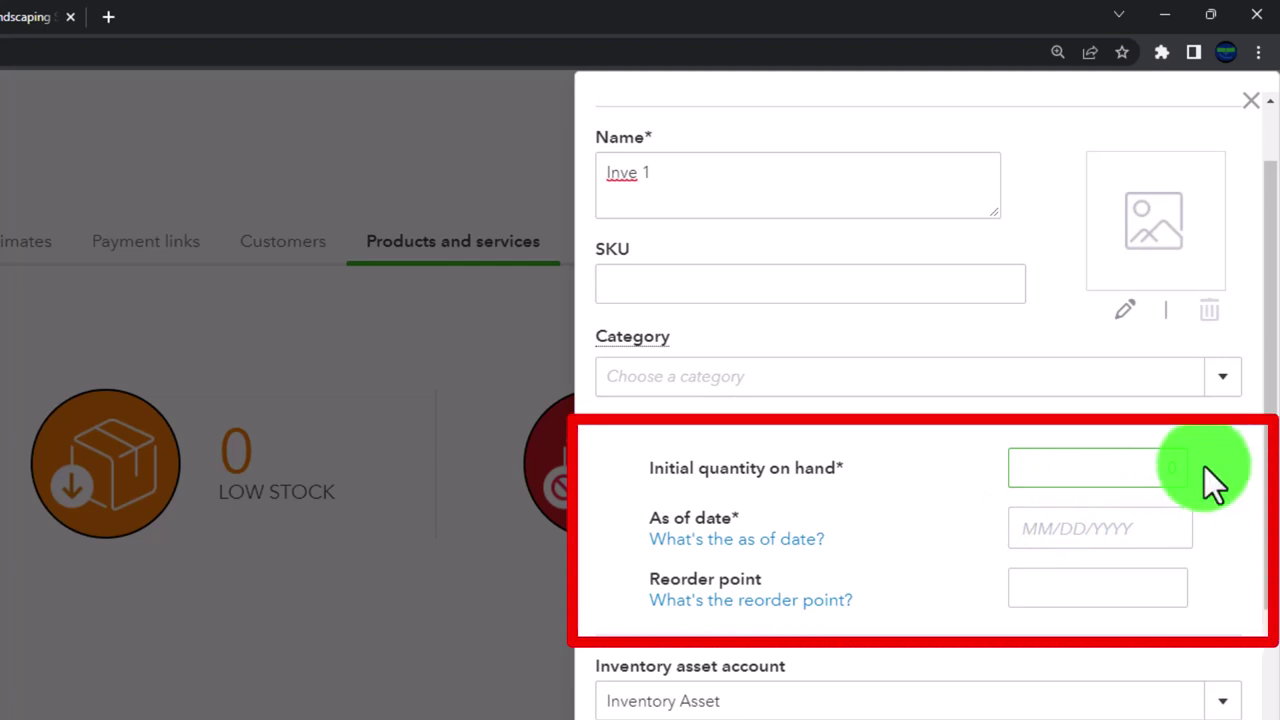
pyautogui.press('Tab')
pyautogui.click(1115, 528)
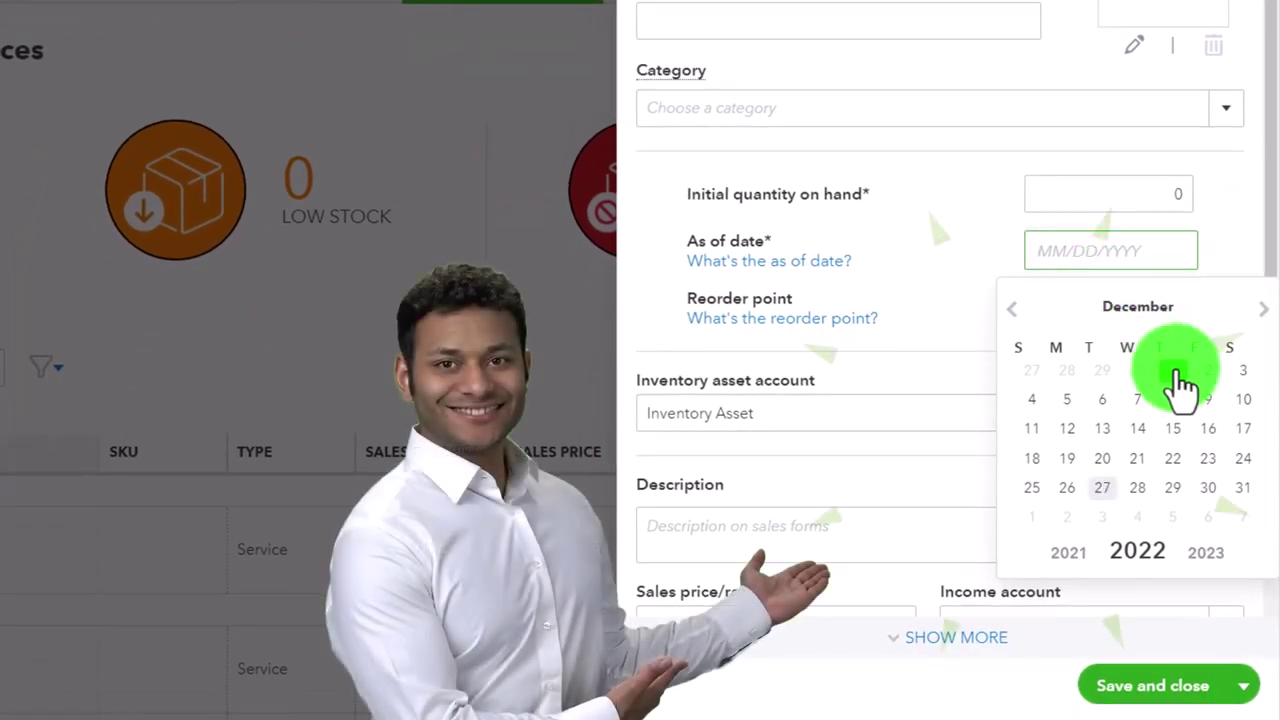
pyautogui.click(1014, 310)
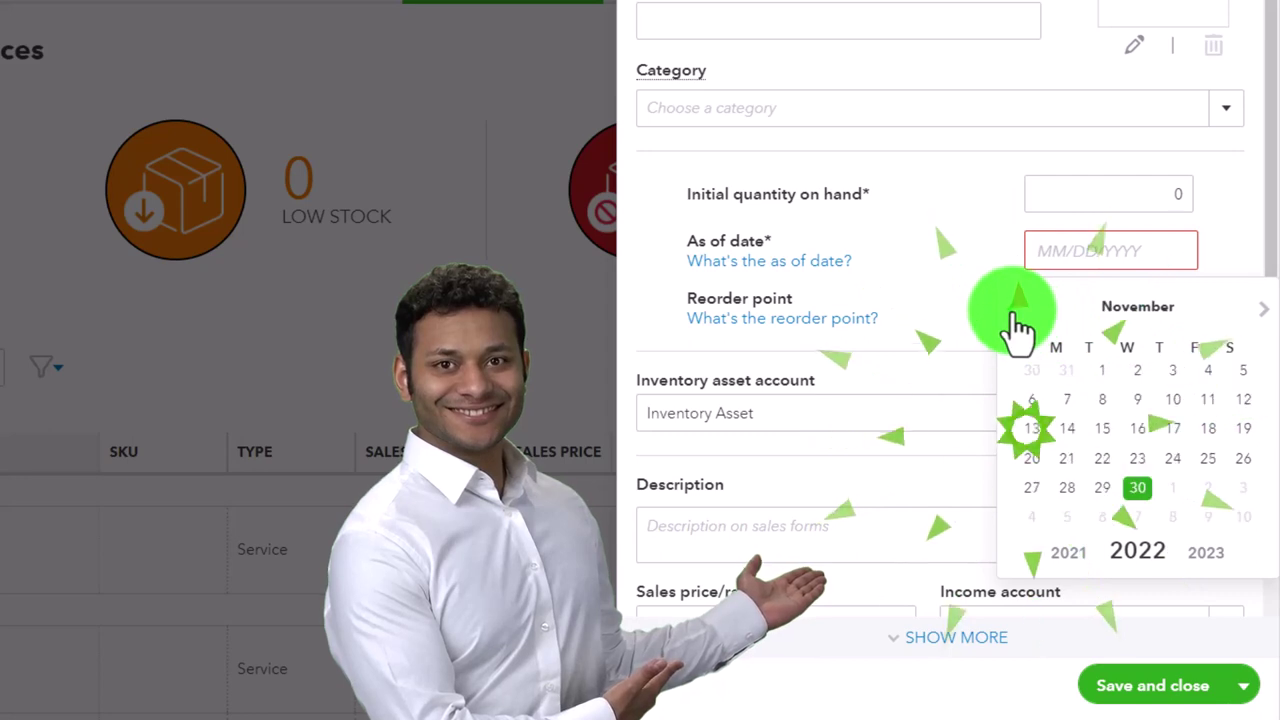
pyautogui.click(1014, 310)
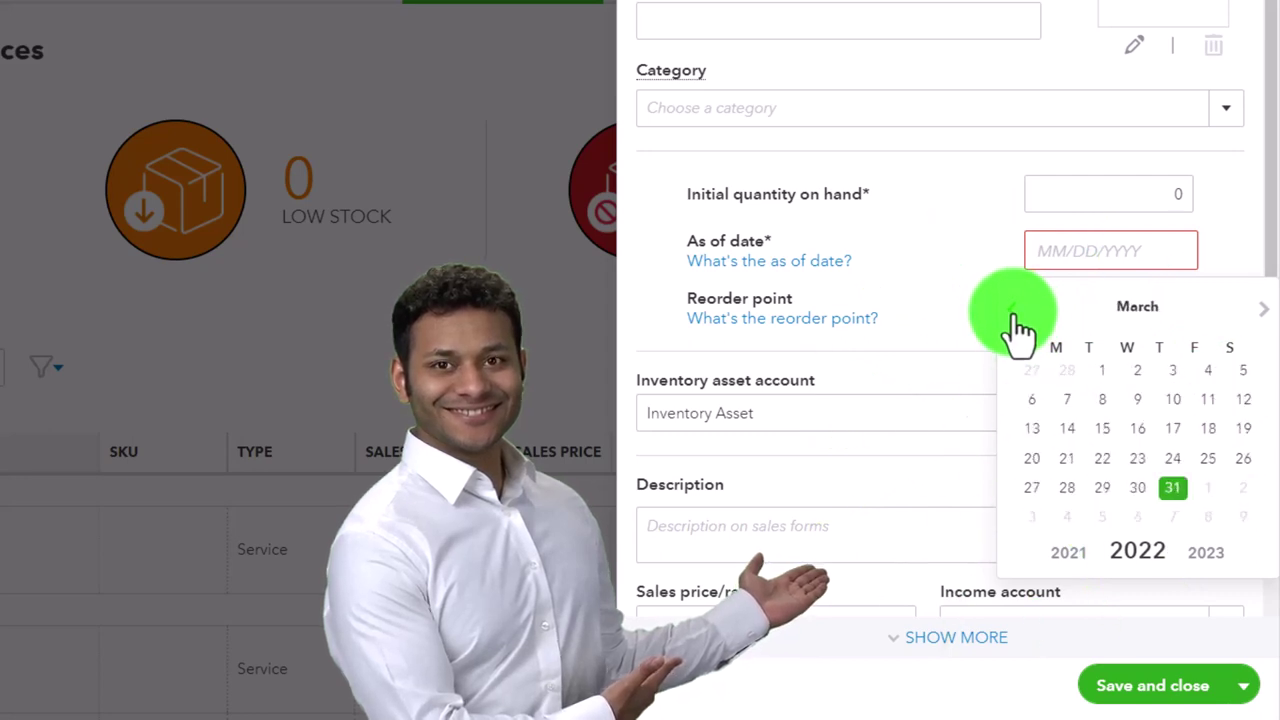
pyautogui.click(1102, 372)
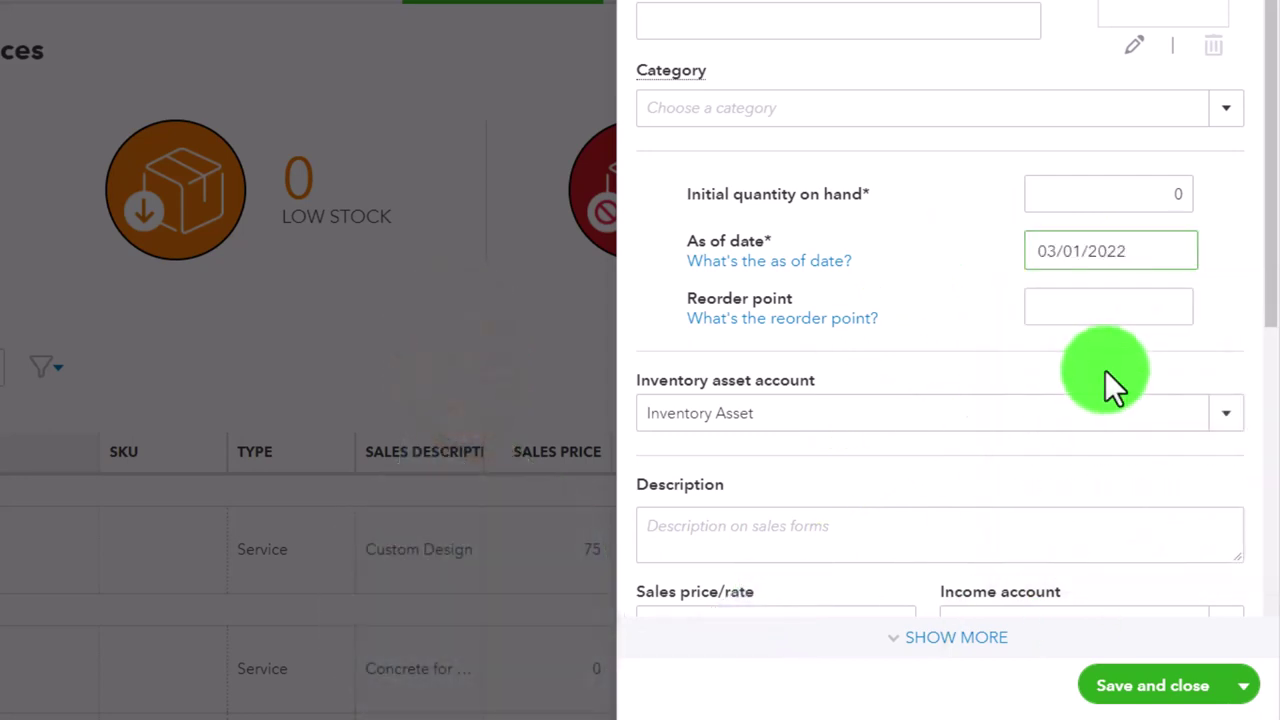
pyautogui.click(1082, 318)
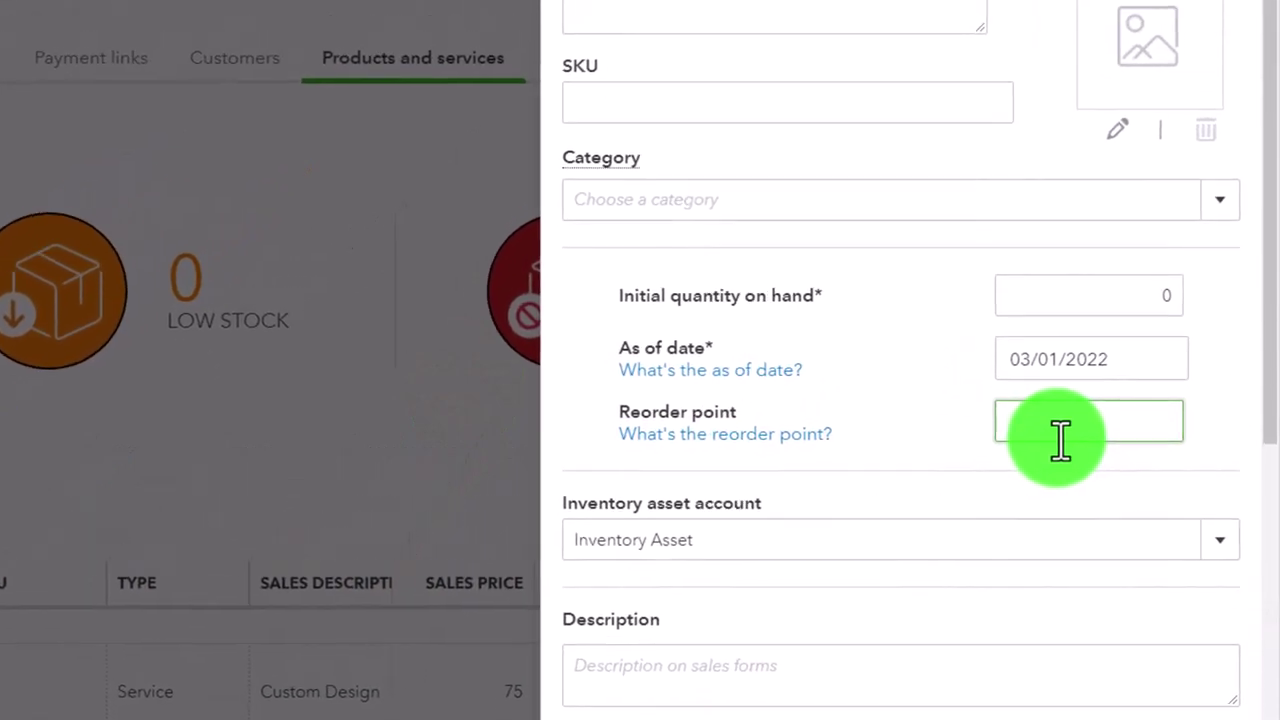
pyautogui.write('0')
pyautogui.press('Tab')
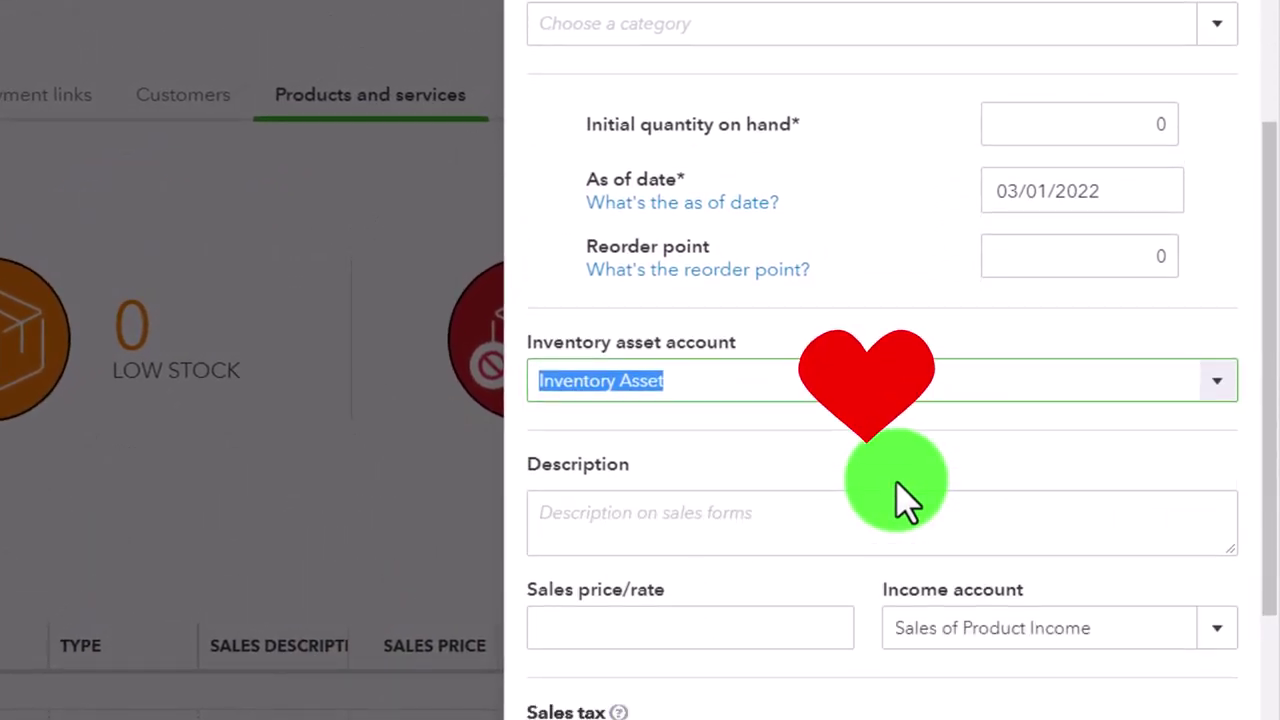
# - Enter the sales description Inve 1 and a sales price of 200, keeping Sales of Product Income as the income account
pyautogui.scroll(-1, 757, 404)
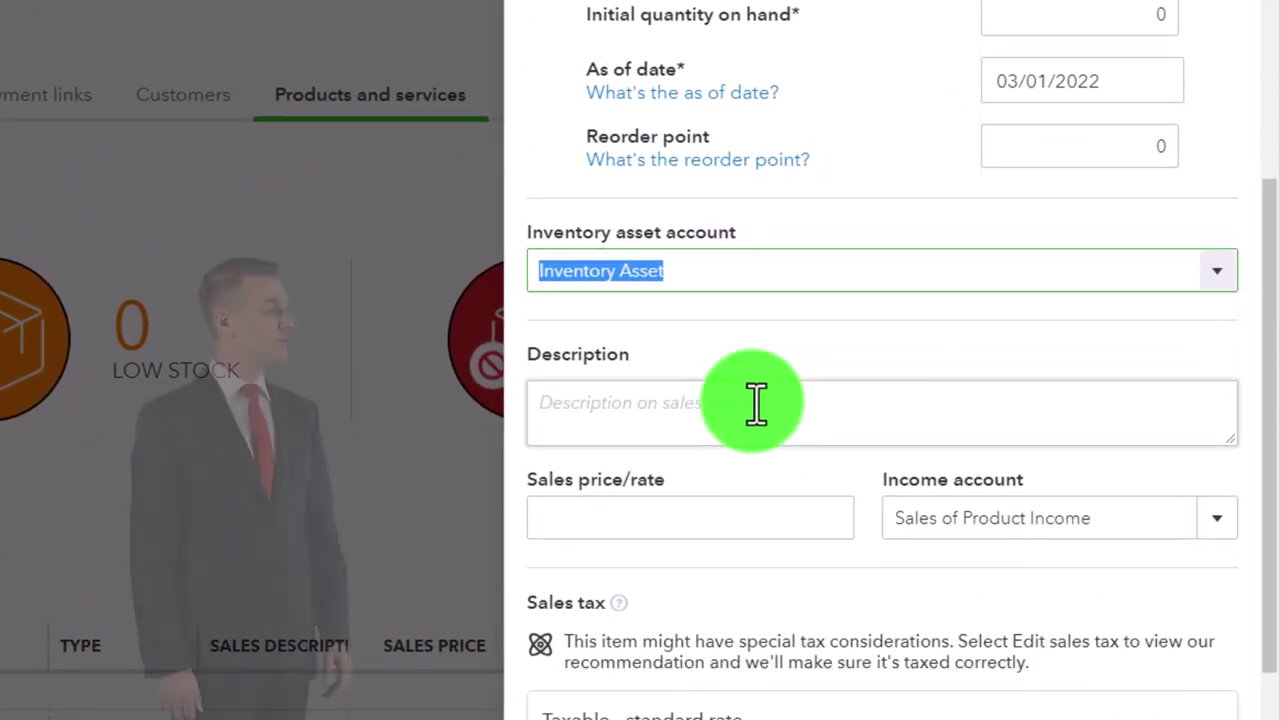
pyautogui.click(756, 405)
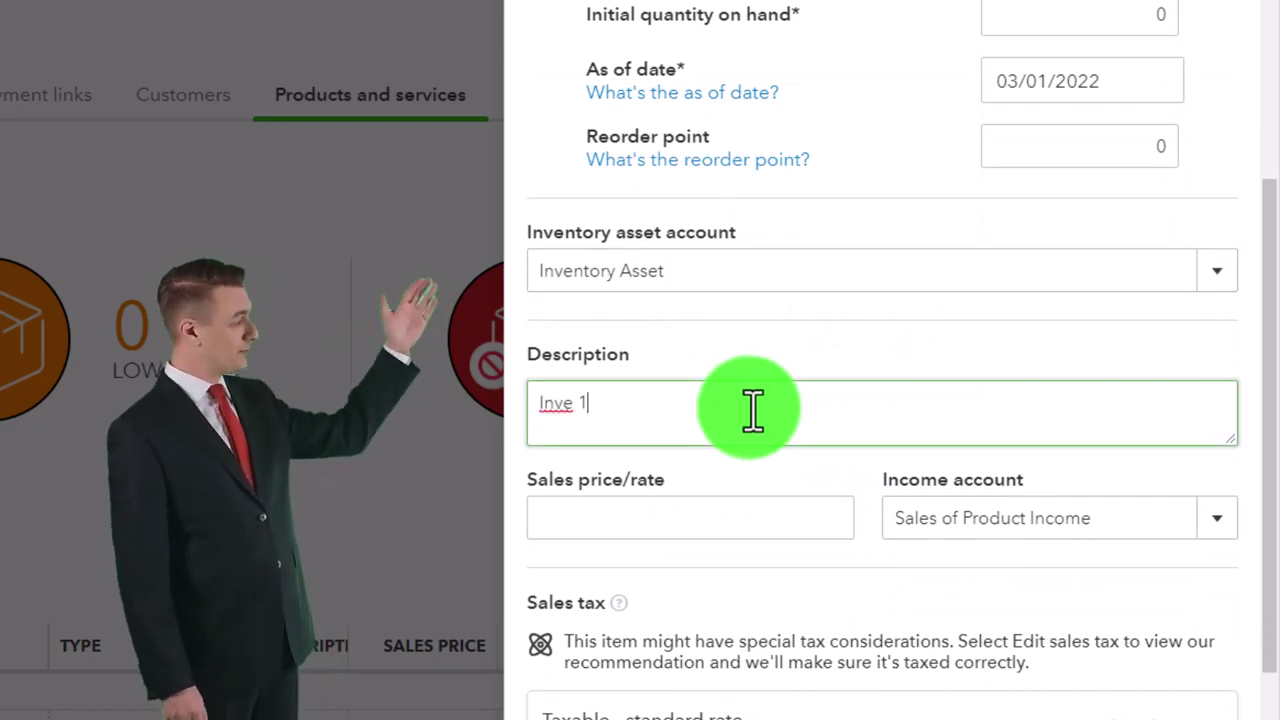
pyautogui.scroll(-2, 753, 410)
pyautogui.click(607, 300)
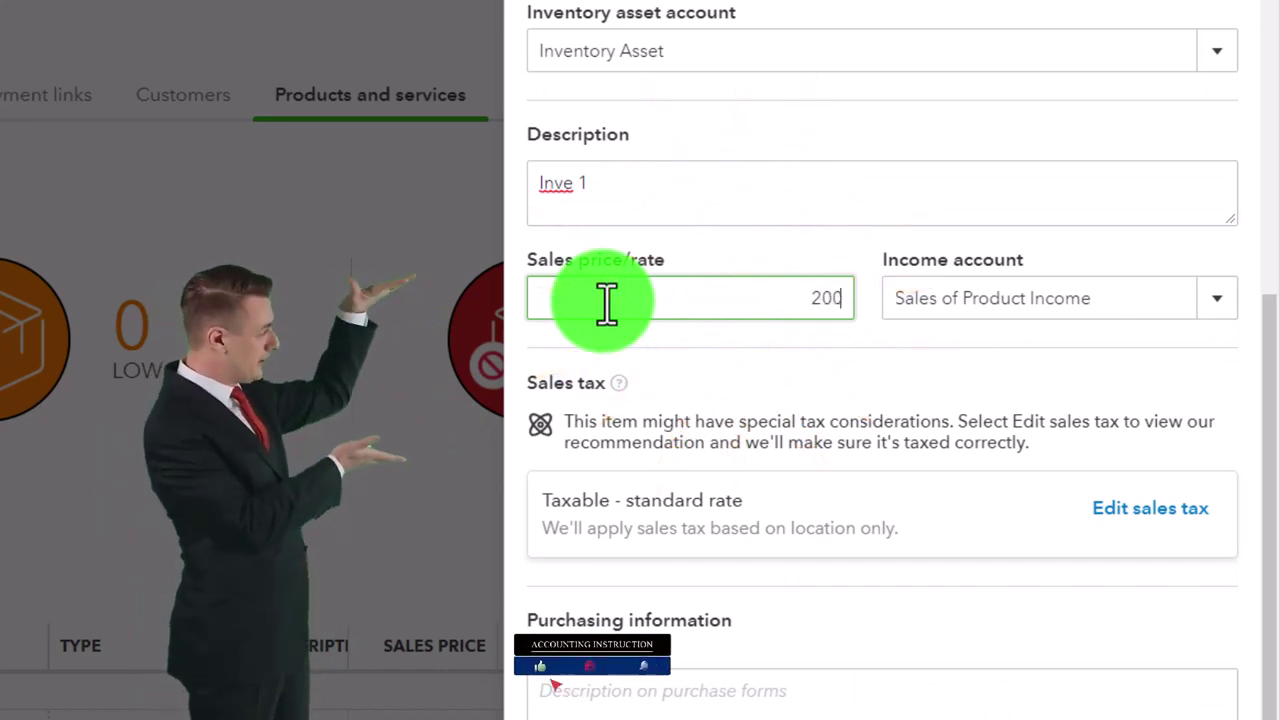
pyautogui.press('Tab')
# - Enter the purchase description Inve 1 and a cost of 75, keep Cost of Goods Sold, and save the item
pyautogui.scroll(-2, 1100, 543)
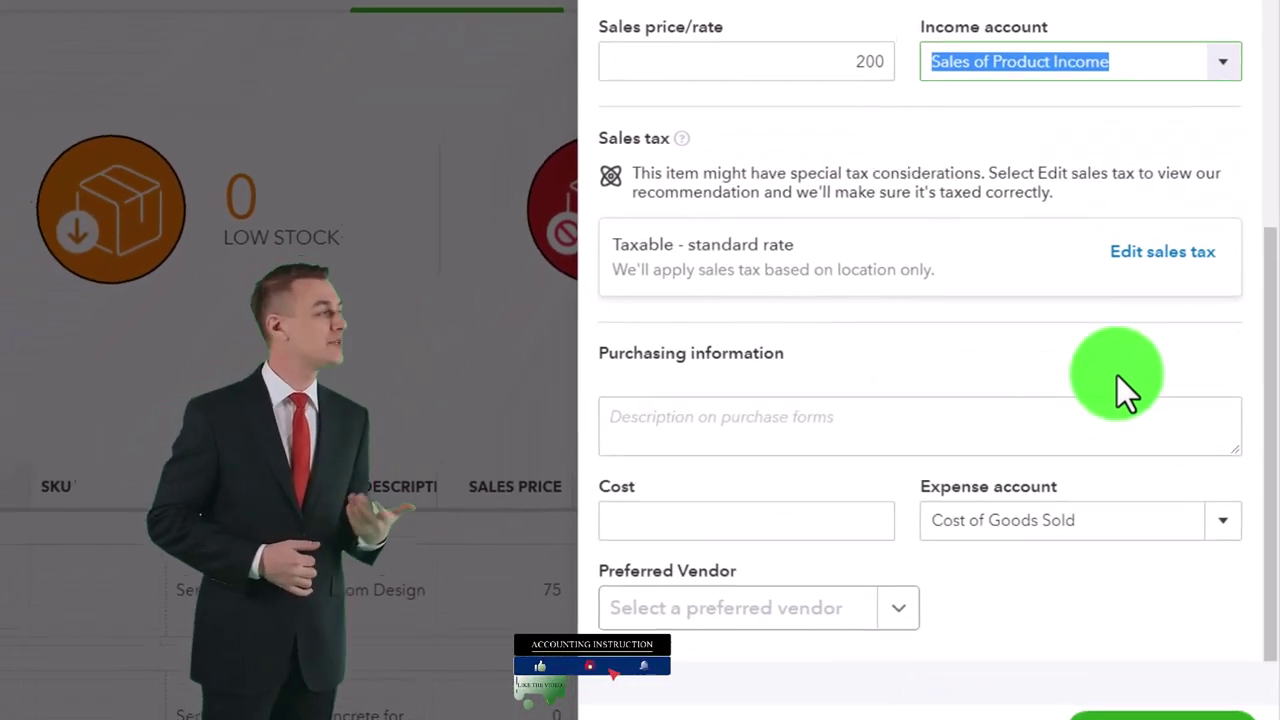
pyautogui.click(732, 405)
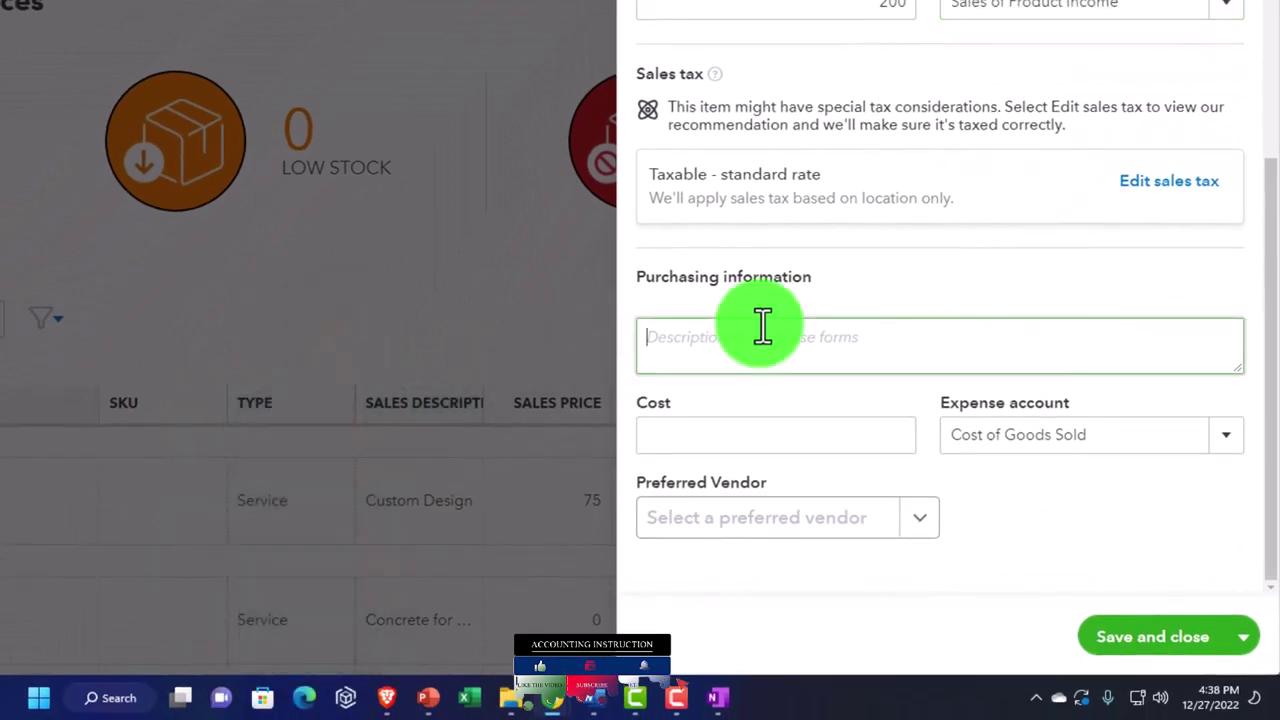
pyautogui.write('Inve 1')
pyautogui.click(713, 434)
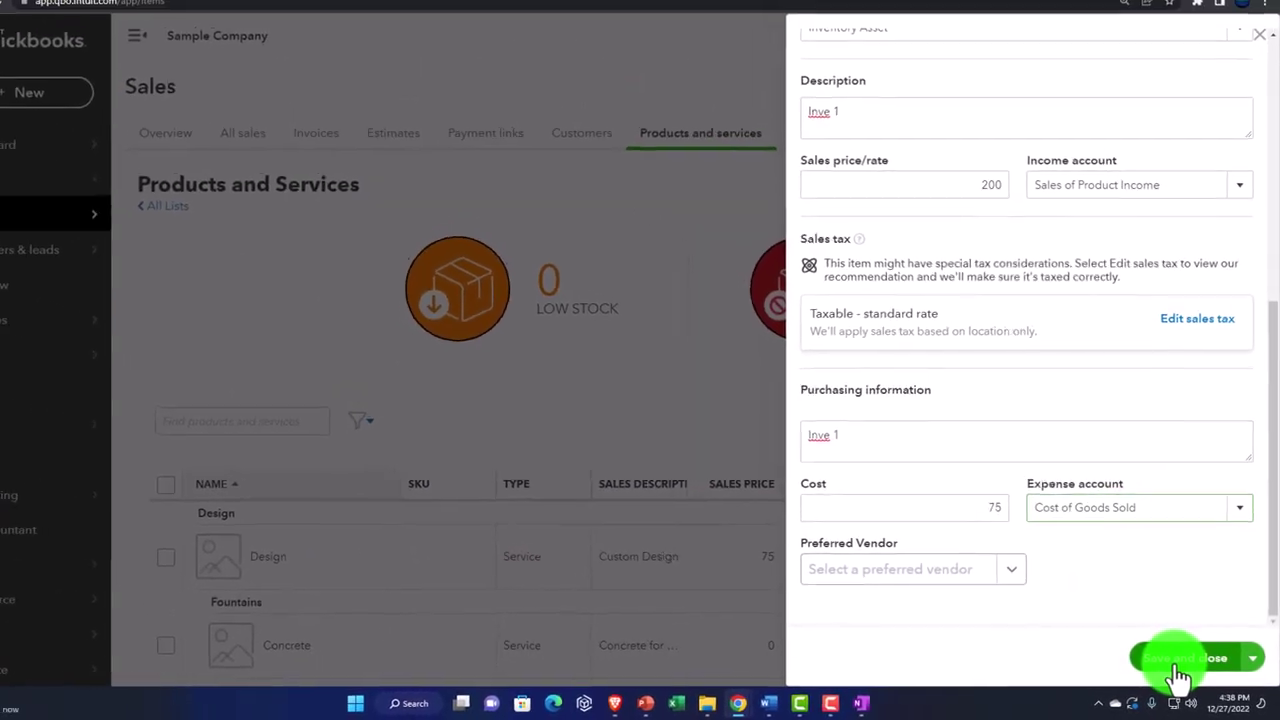
pyautogui.click(1178, 664)
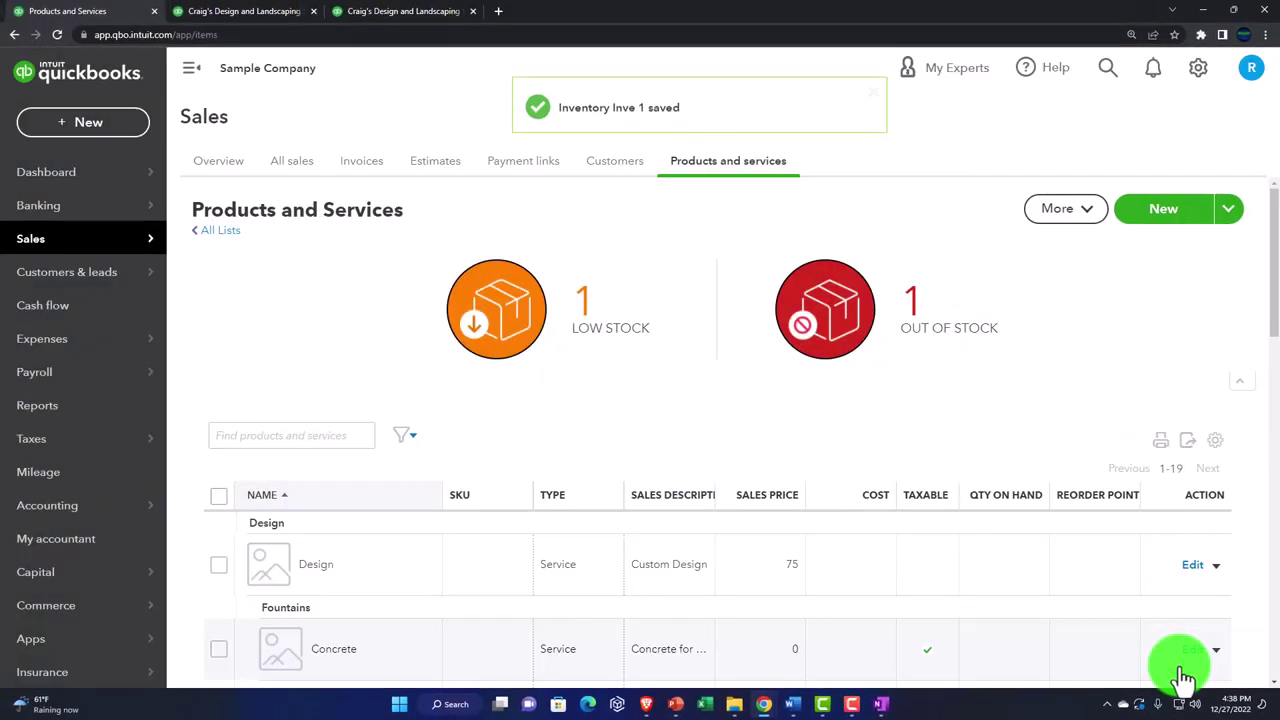
# - Find Inve 1 in the products and services list and open it for editing
pyautogui.scroll(-1, 752, 398)
pyautogui.scroll(-5, 752, 398)
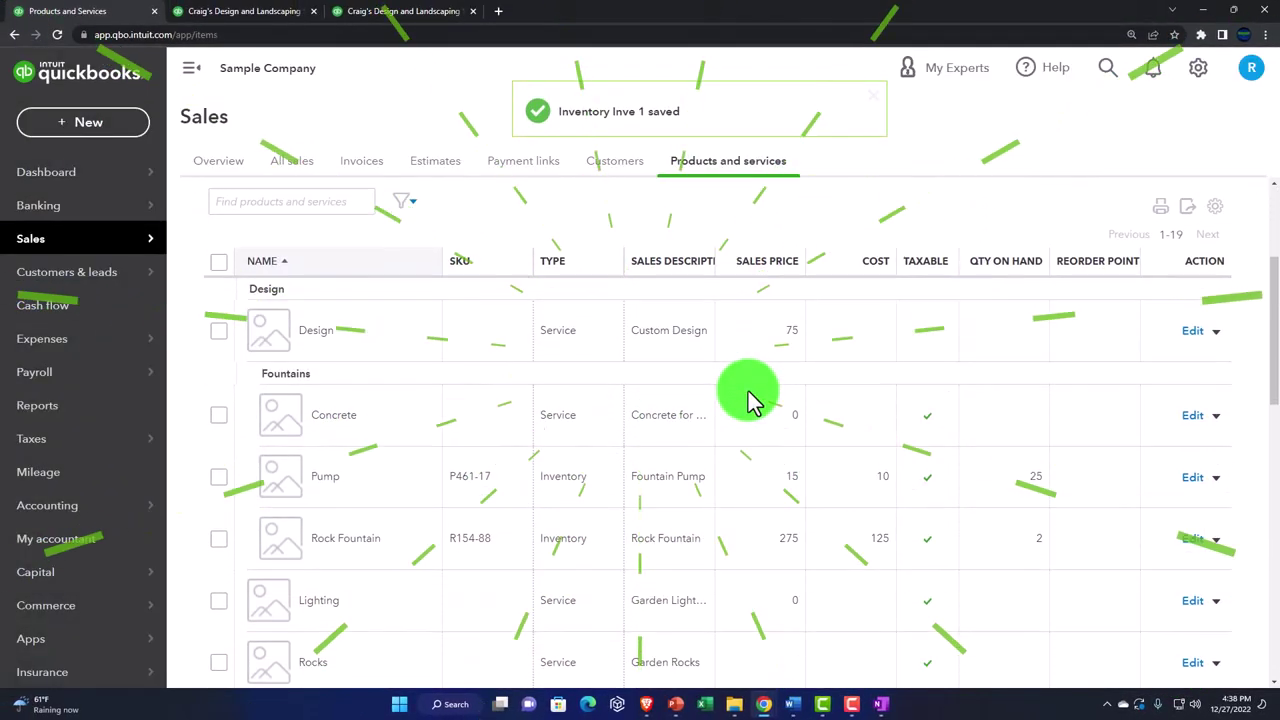
pyautogui.scroll(-1, 752, 398)
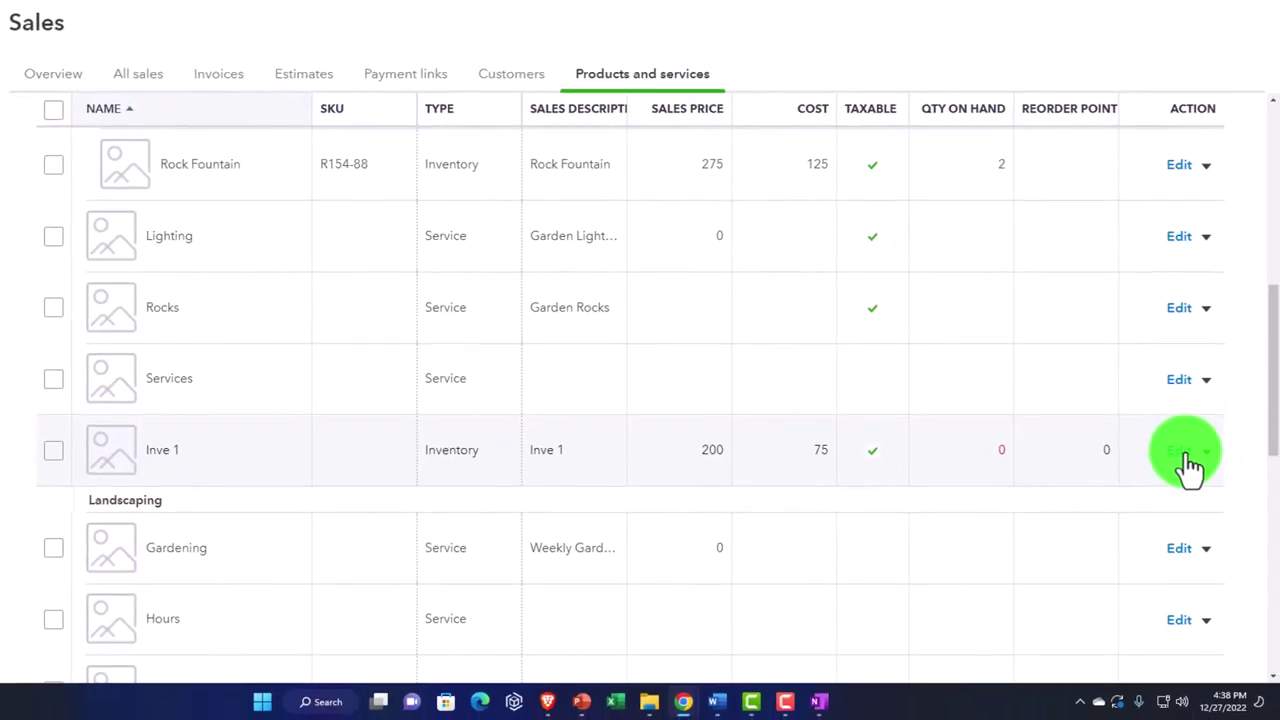
pyautogui.click(1186, 458)
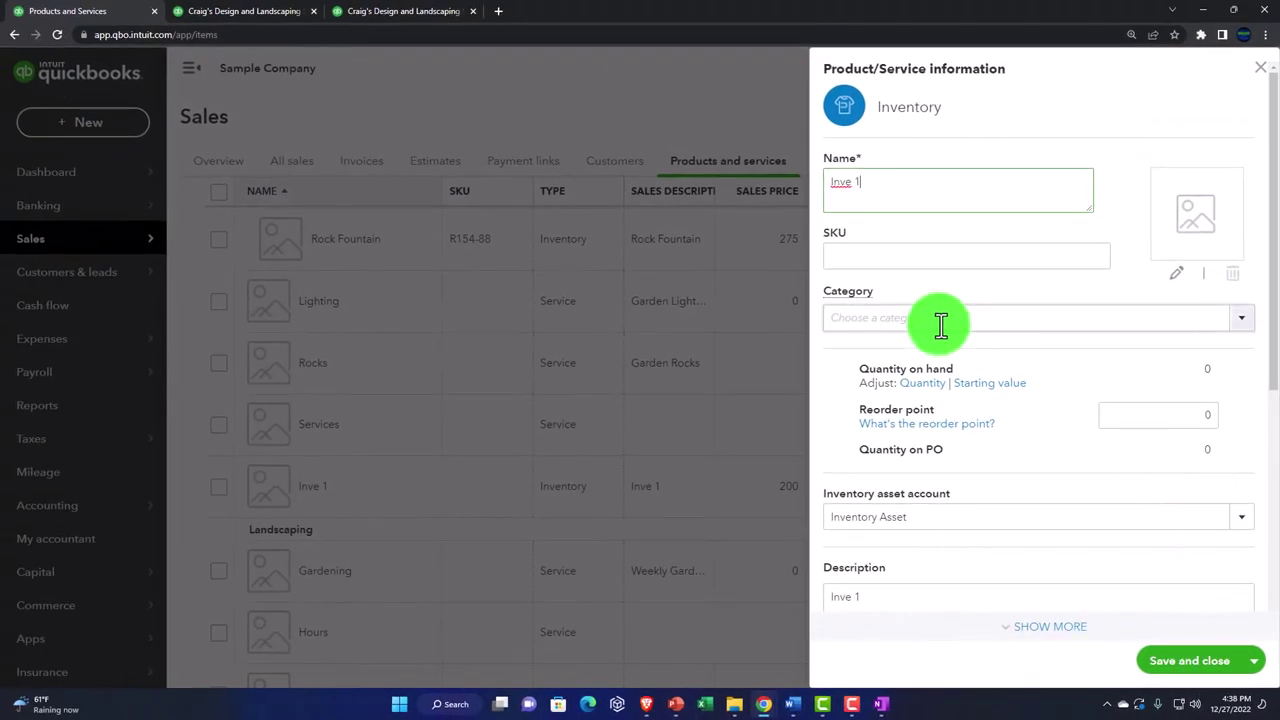
# - Create a new category named Test Inve, assign it to Inve 1, and save the item
pyautogui.click(1243, 322)
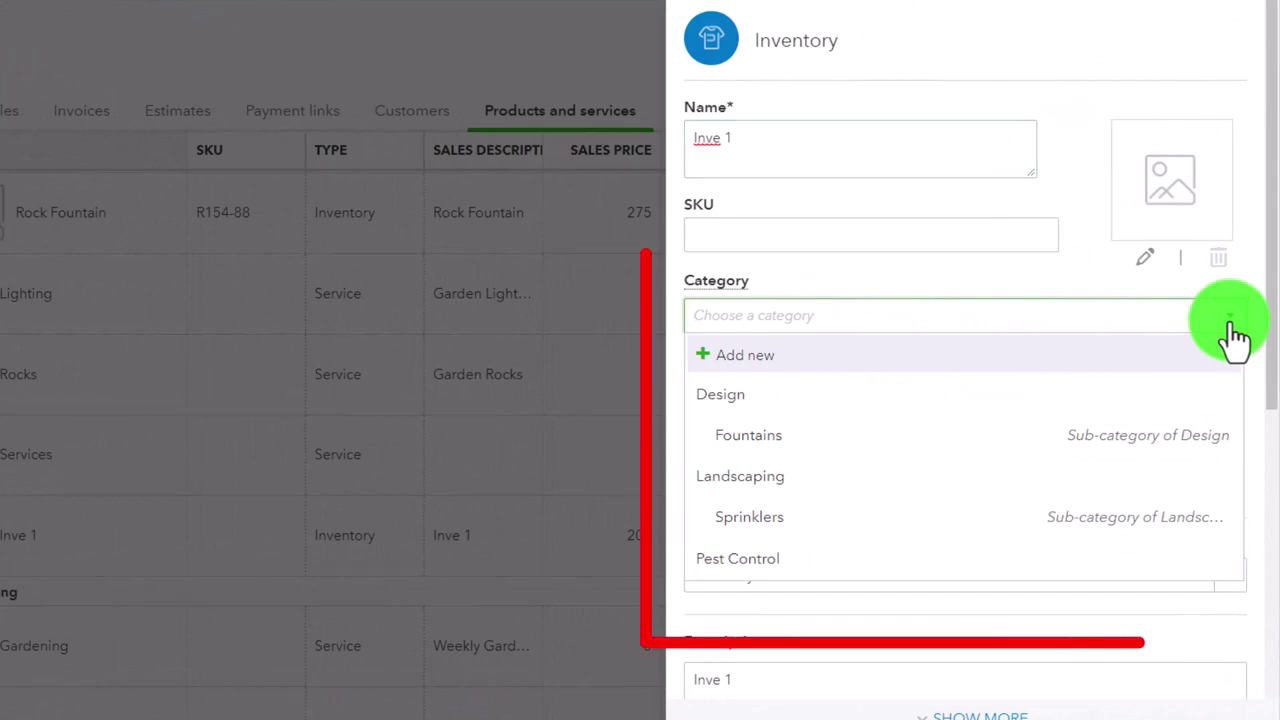
pyautogui.click(735, 358)
pyautogui.click(768, 322)
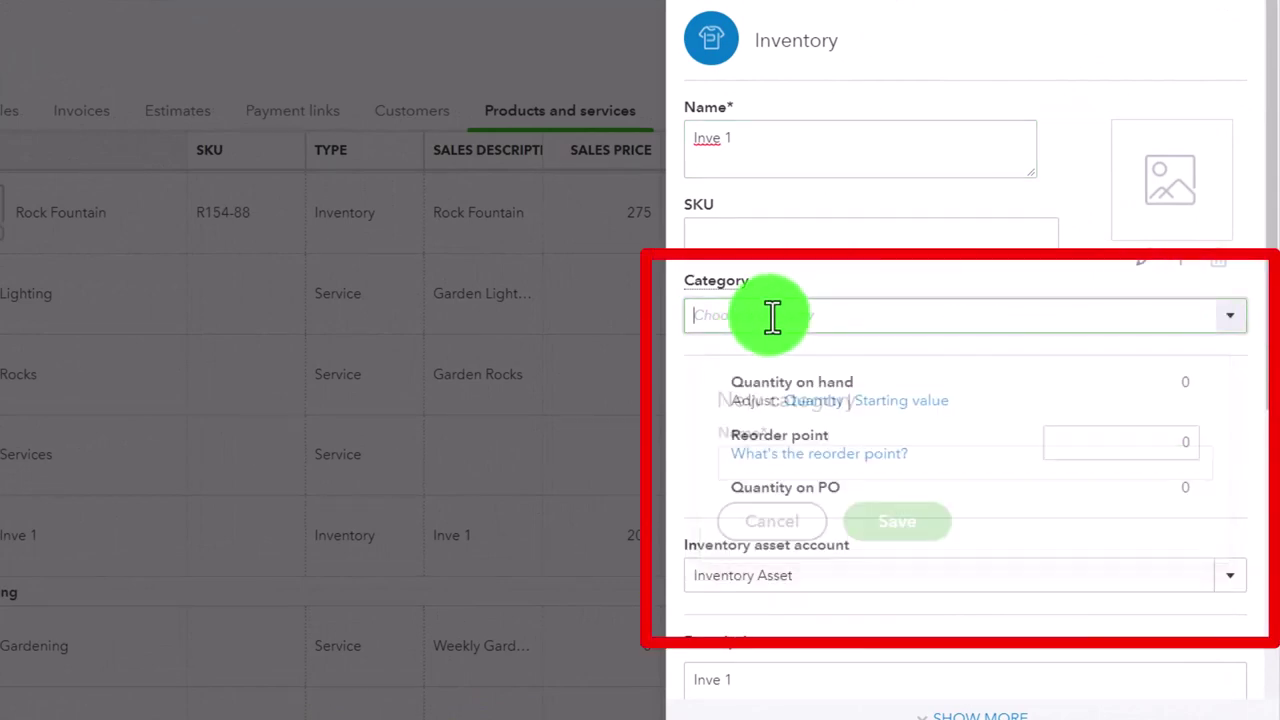
pyautogui.click(1243, 322)
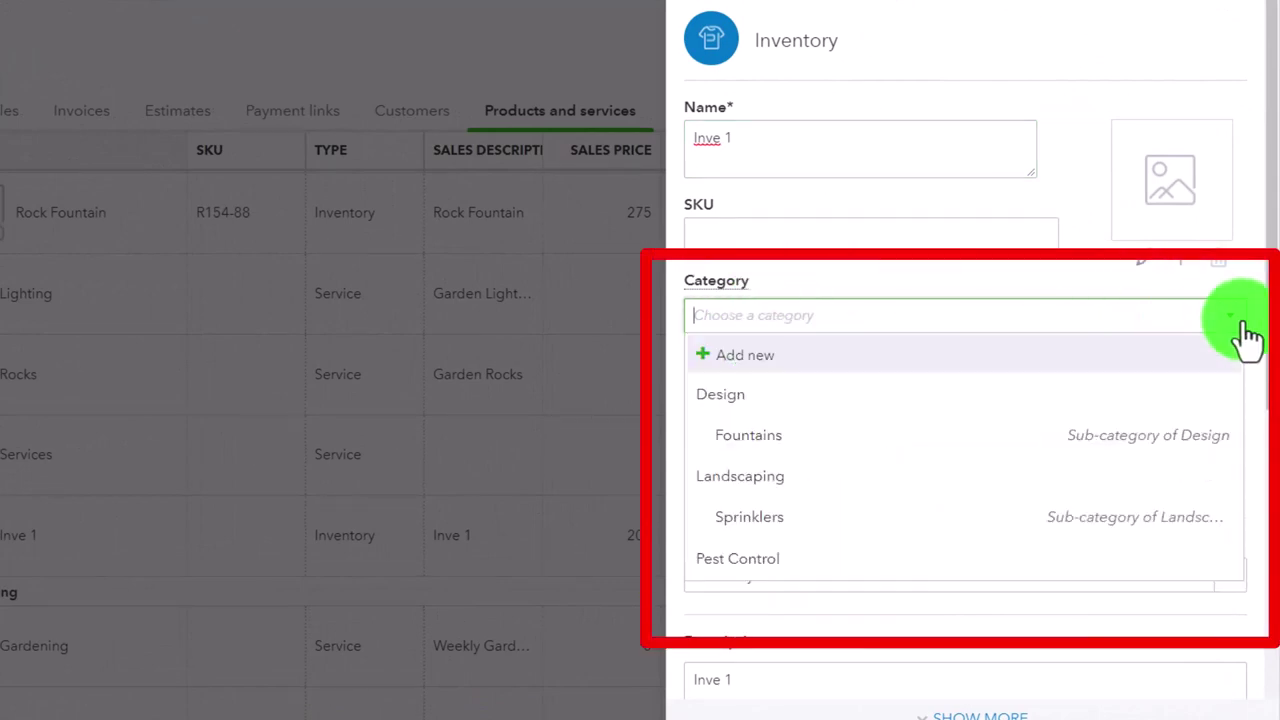
pyautogui.click(770, 374)
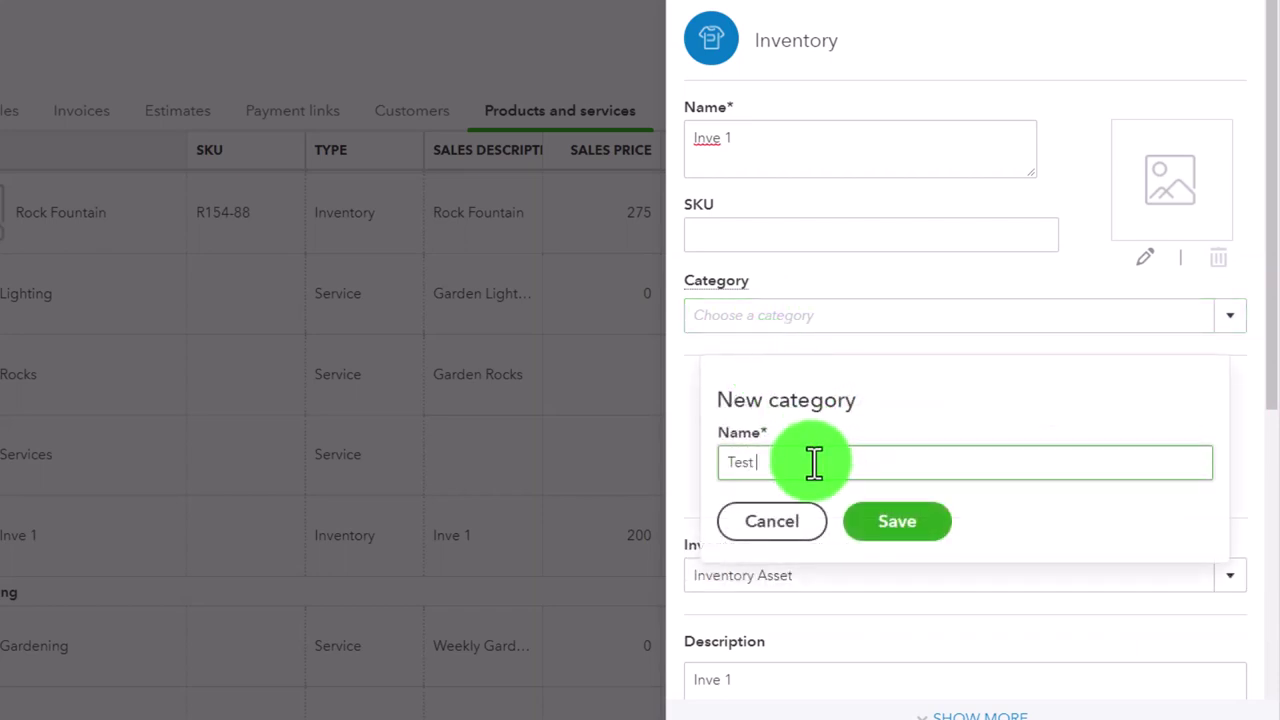
pyautogui.click(904, 530)
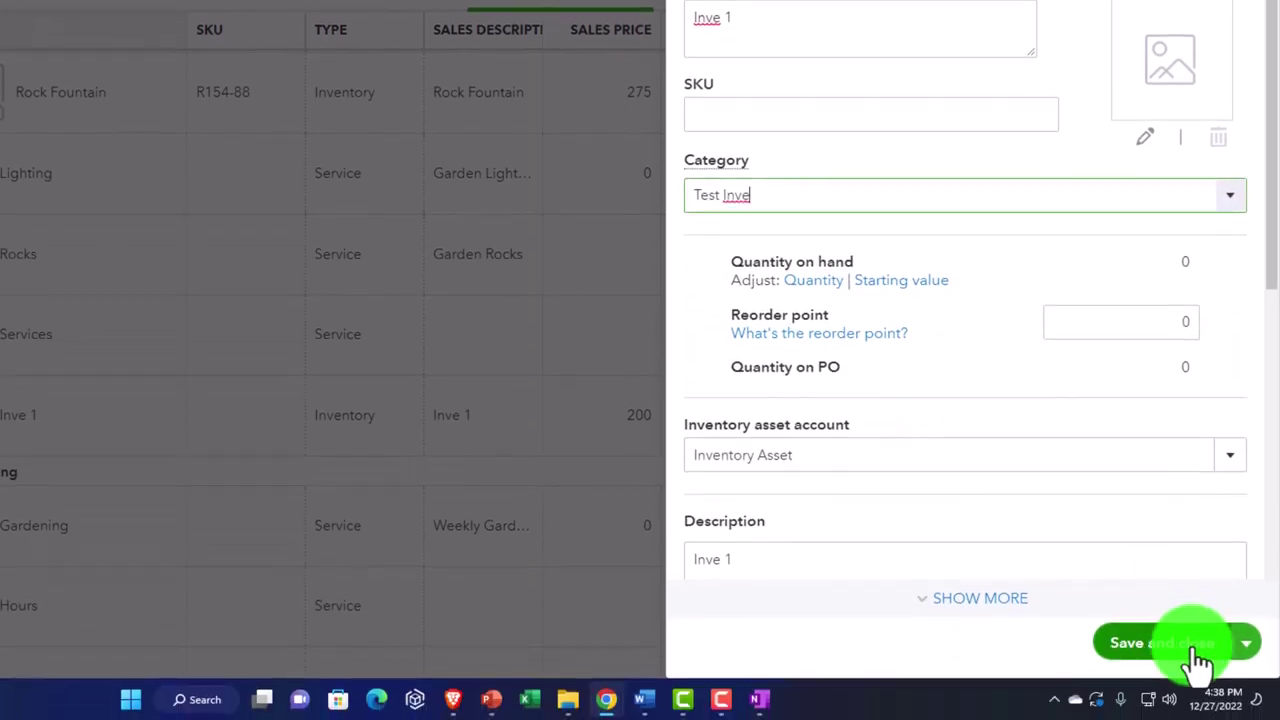
pyautogui.click(1200, 660)
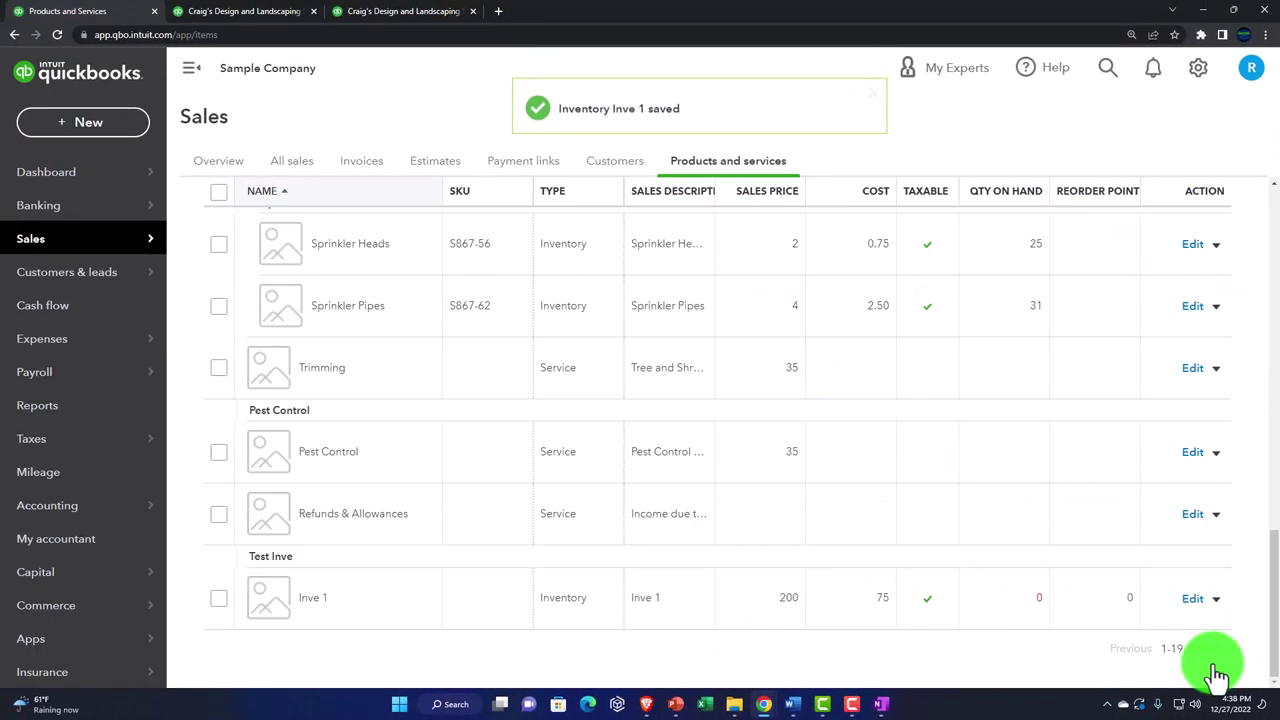
# - Review the categorized products list and examine the additional actions available for Inve 1
pyautogui.scroll(15, 405, 488)
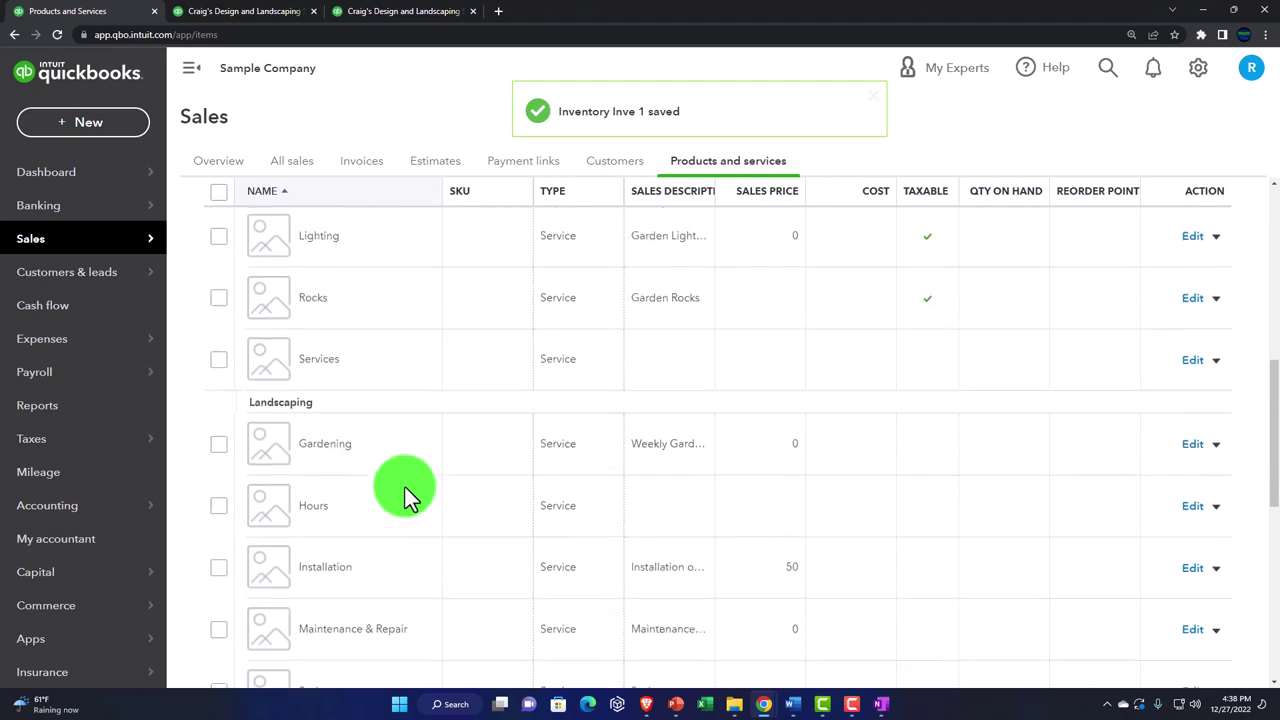
pyautogui.scroll(-10, 406, 493)
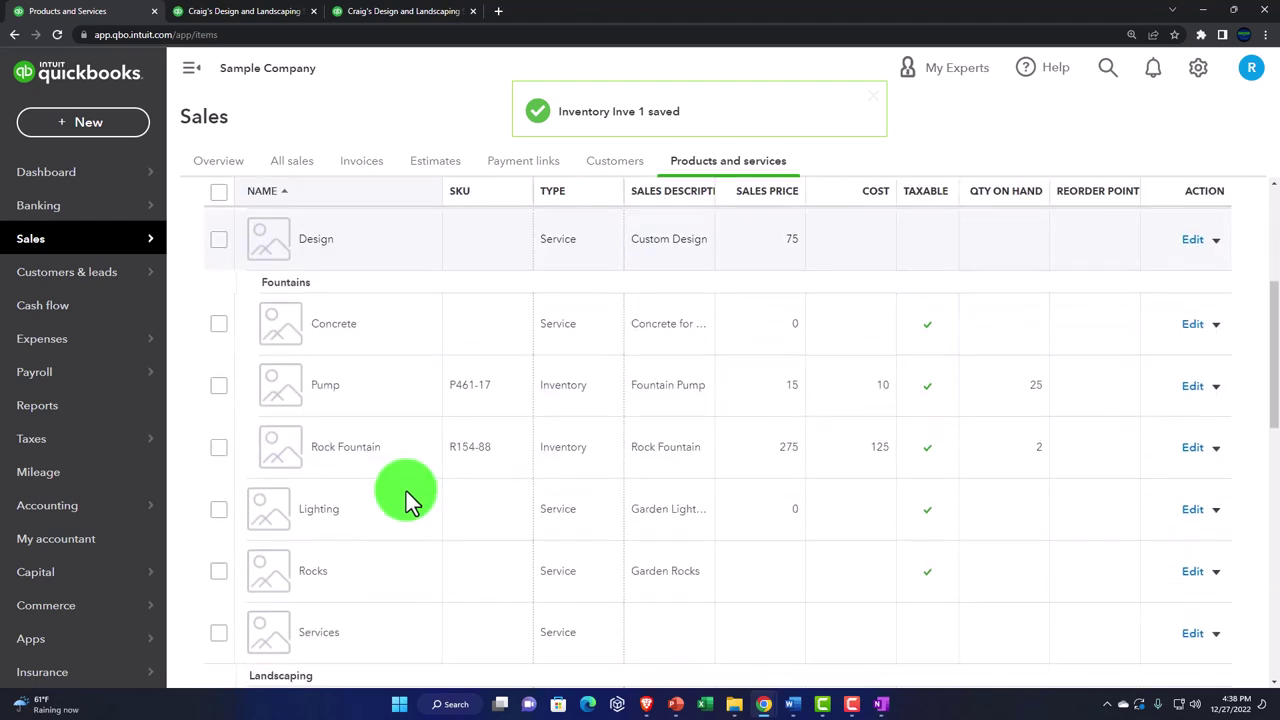
pyautogui.scroll(-5, 406, 491)
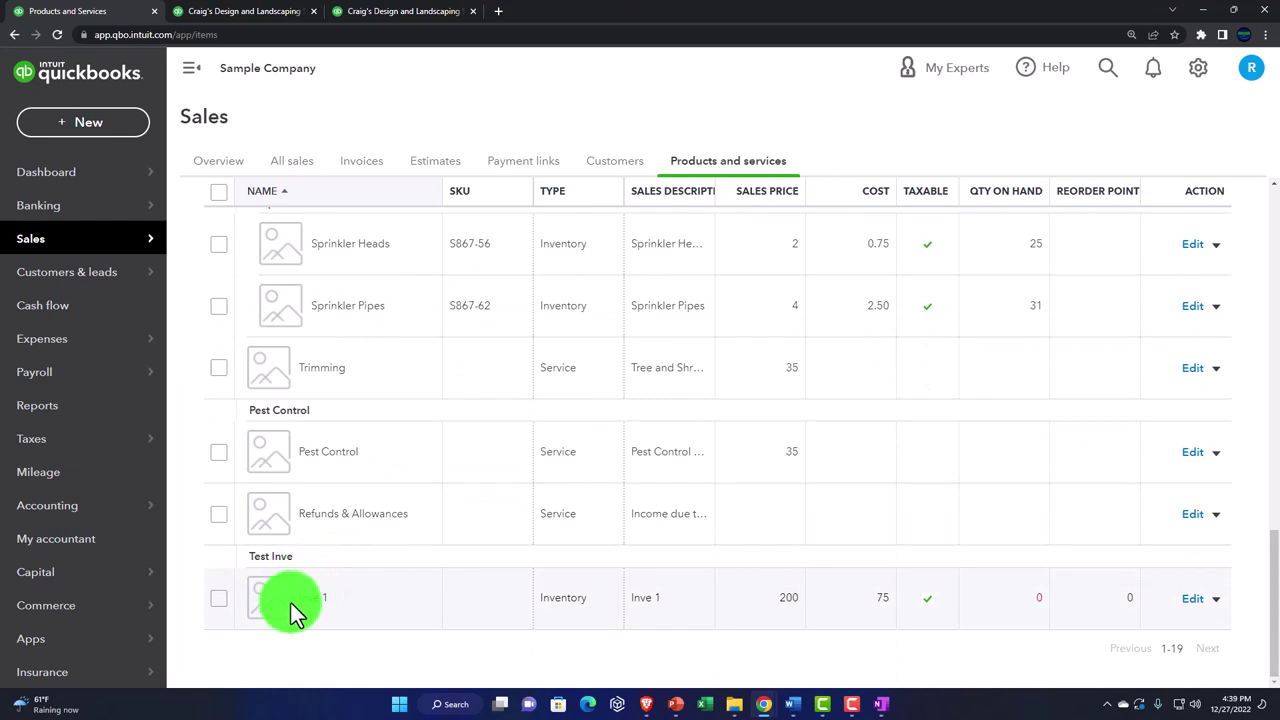
pyautogui.click(1216, 598)
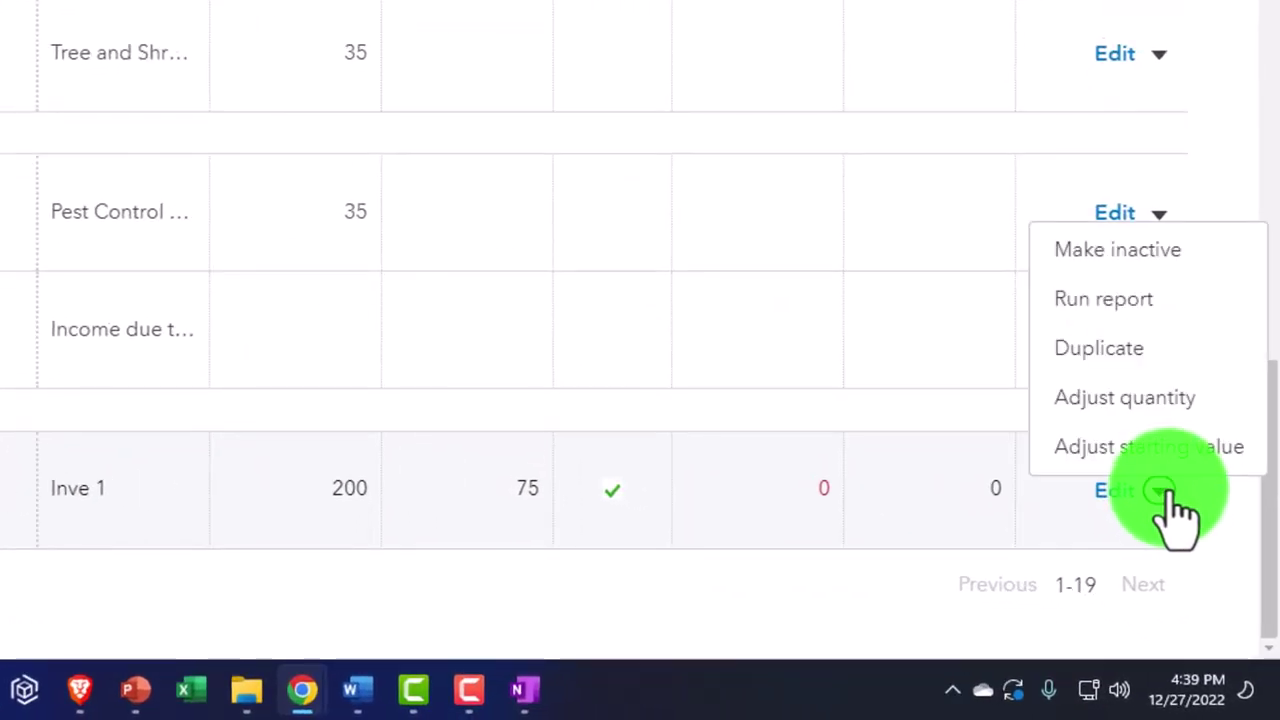
pyautogui.click(1160, 493)
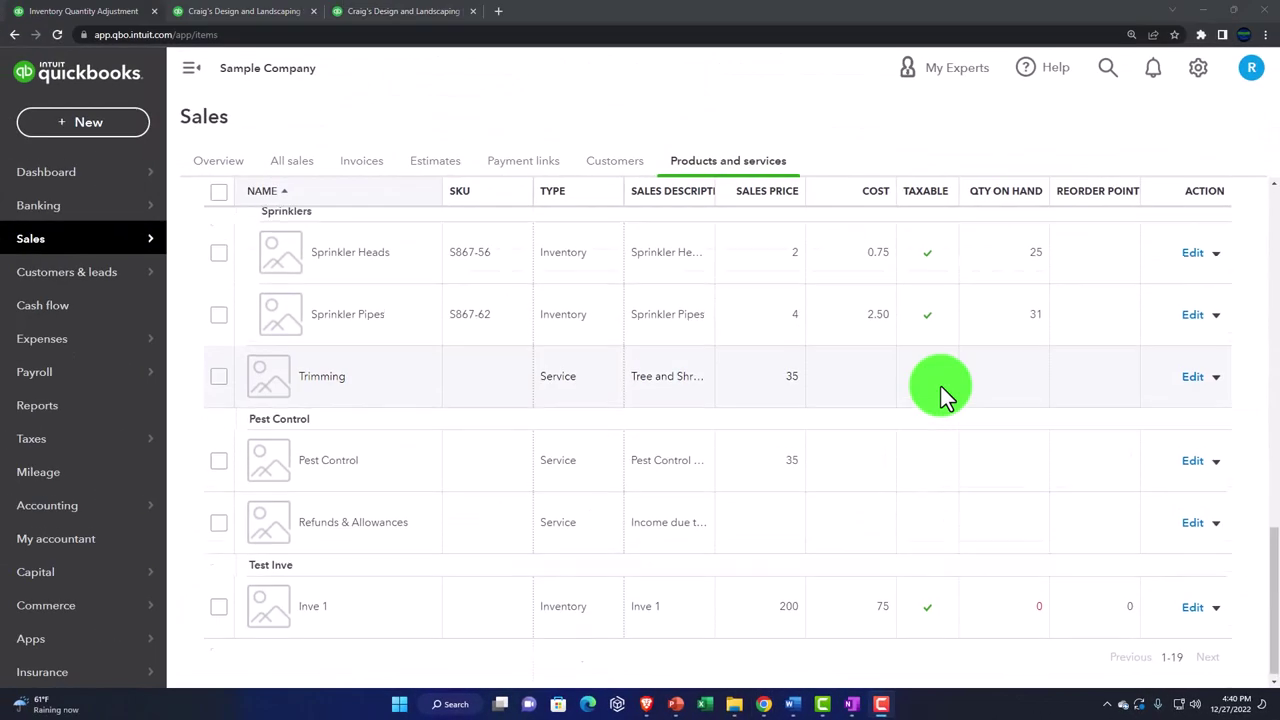
# - Start a new inventory item named Inve 2 and assign it to the Test Inve category
pyautogui.scroll(10, 940, 385)
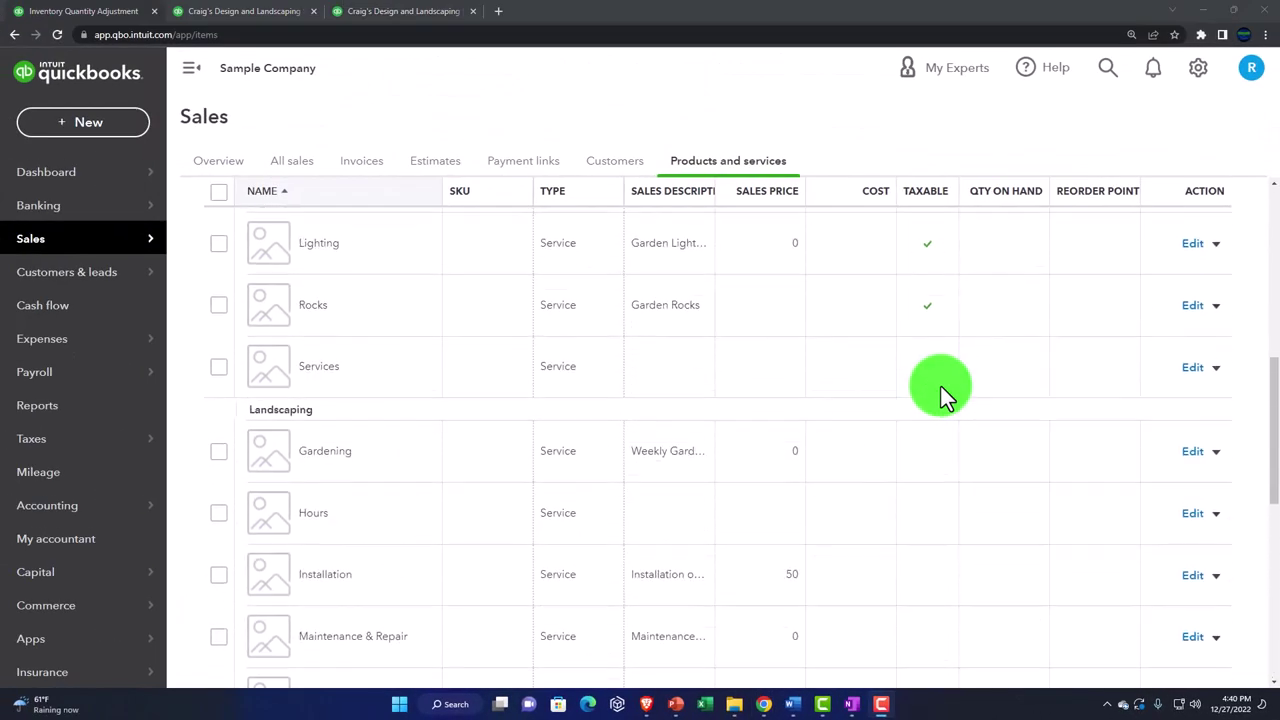
pyautogui.click(1155, 232)
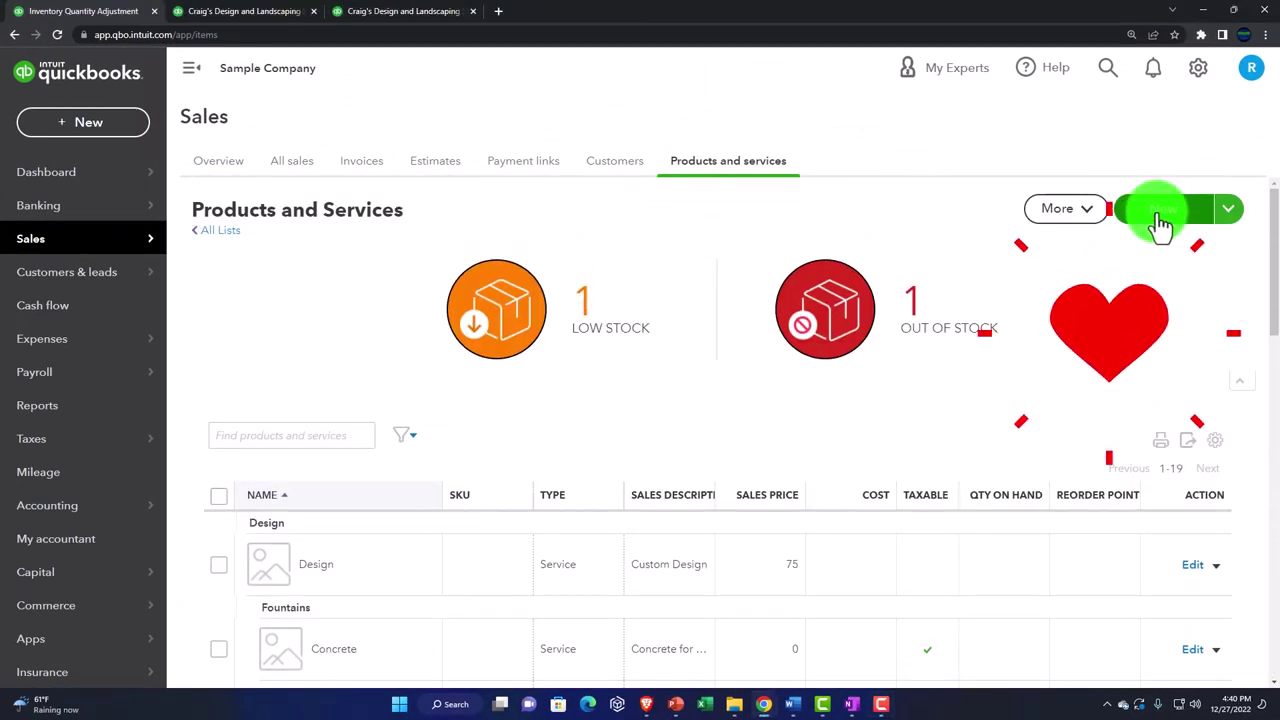
pyautogui.click(970, 160)
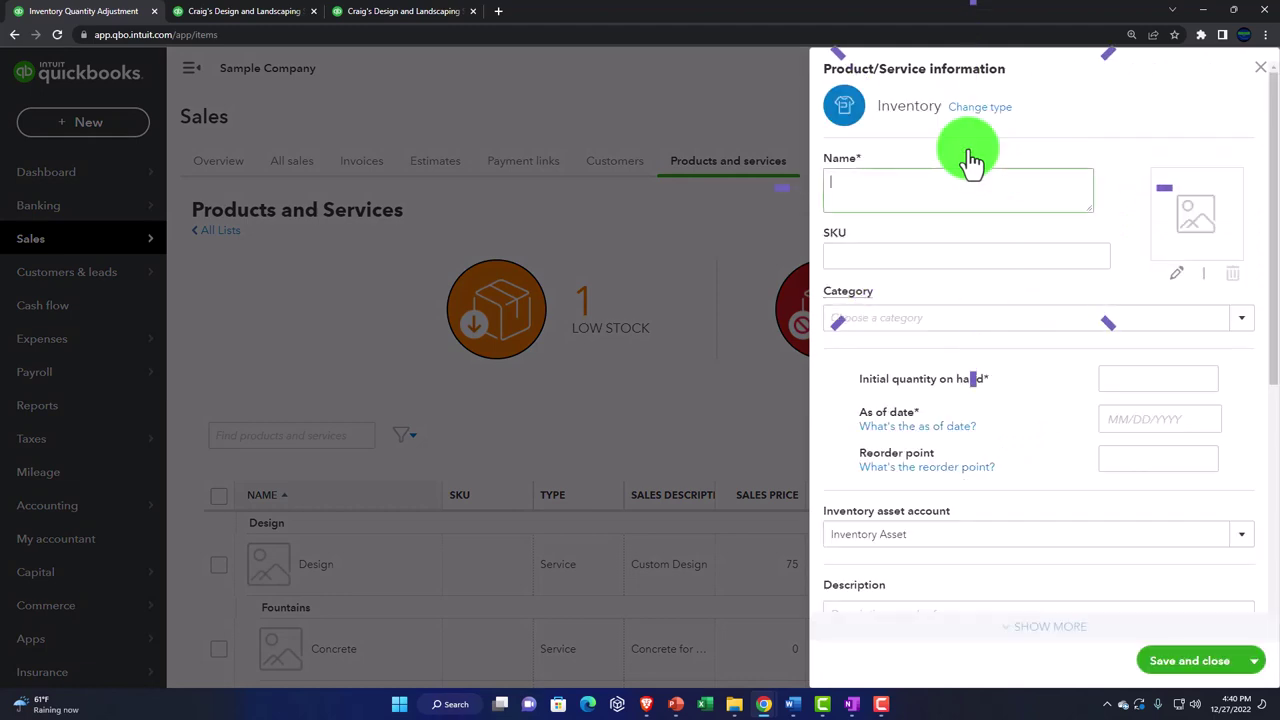
pyautogui.write('Inve 2')
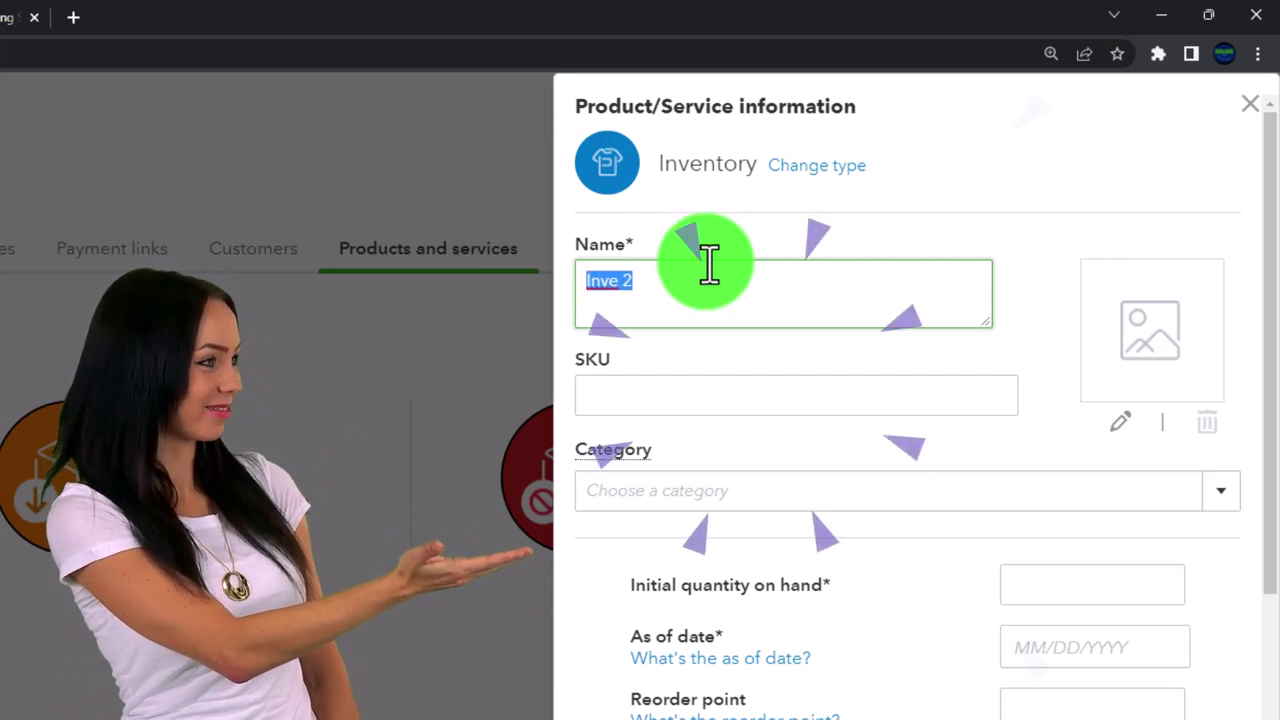
pyautogui.click(1210, 492)
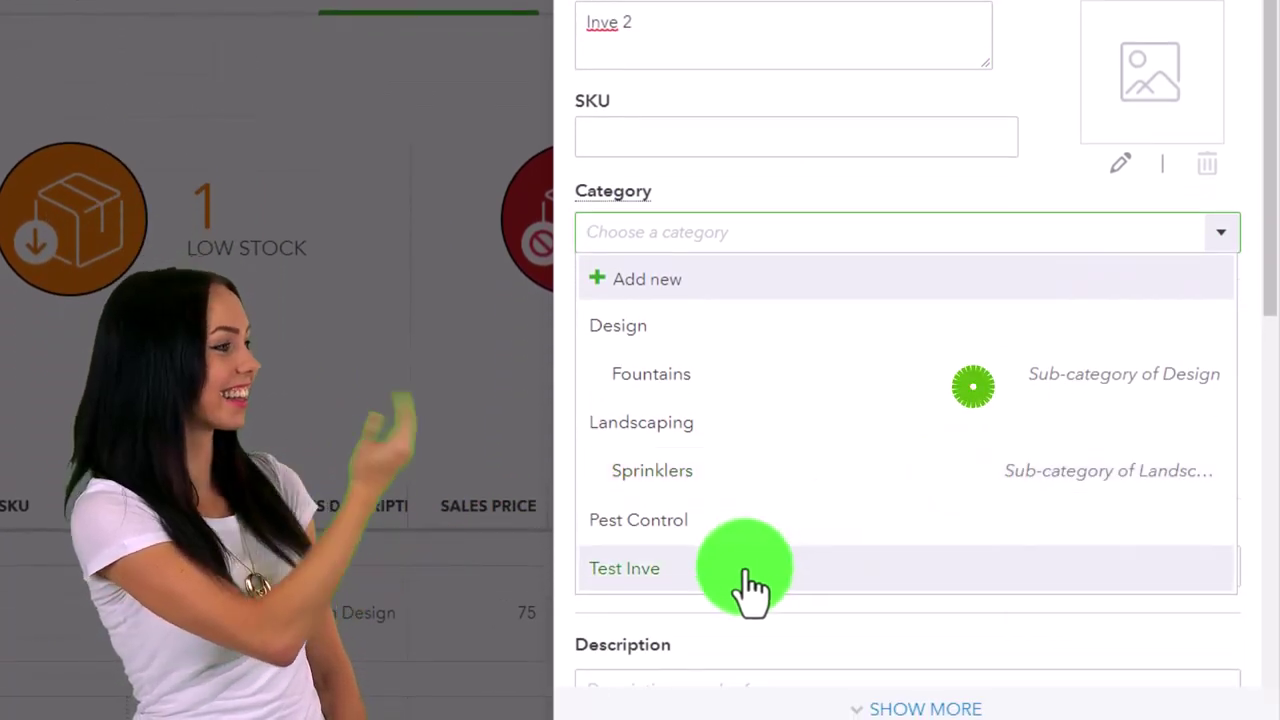
pyautogui.click(750, 585)
# - Set Inve 2's initial quantity on hand to 0, as of date to 07/01/2022 and reorder point to 0
pyautogui.click(1065, 327)
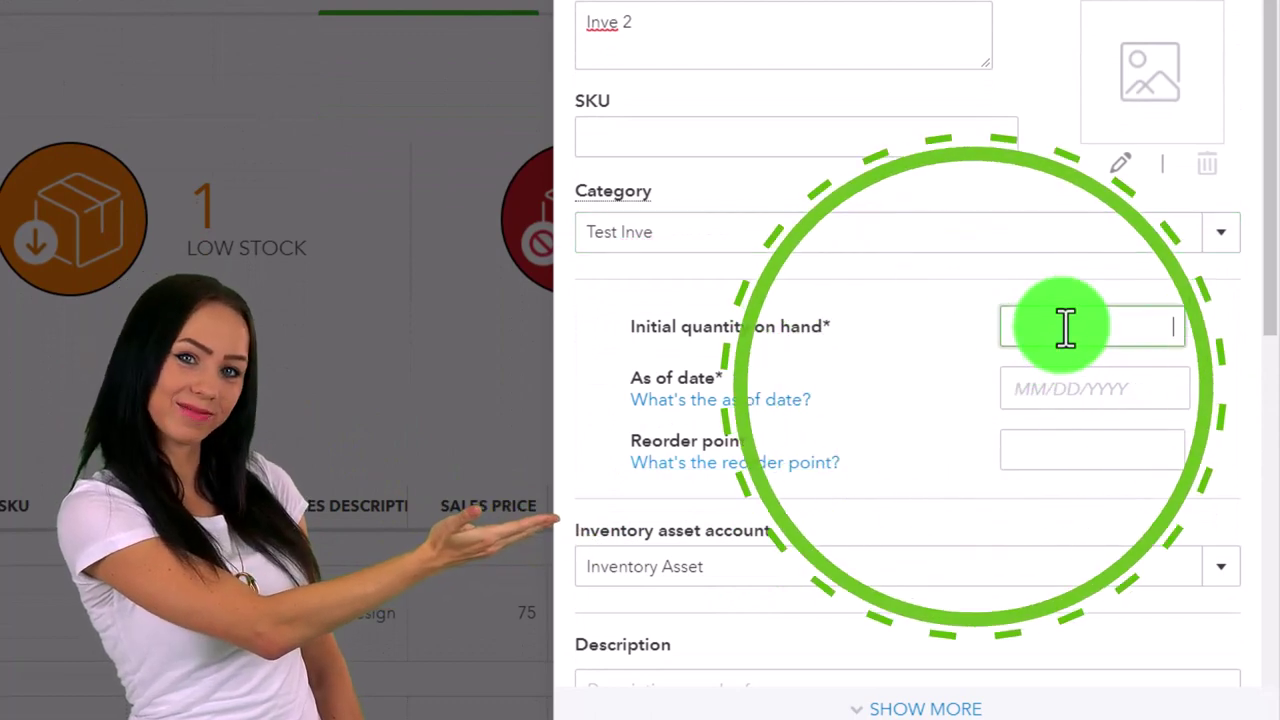
pyautogui.write('0')
pyautogui.press('Tab')
pyautogui.click(1071, 380)
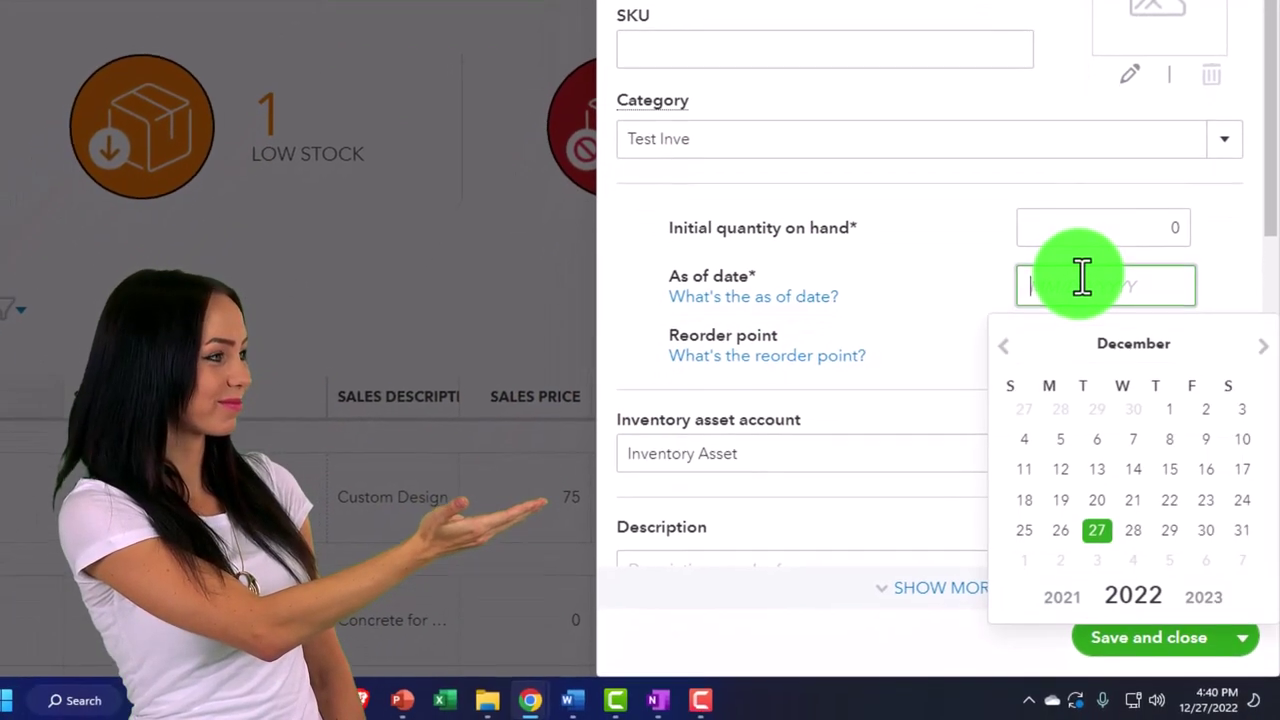
pyautogui.click(1006, 343)
pyautogui.click(1006, 343)
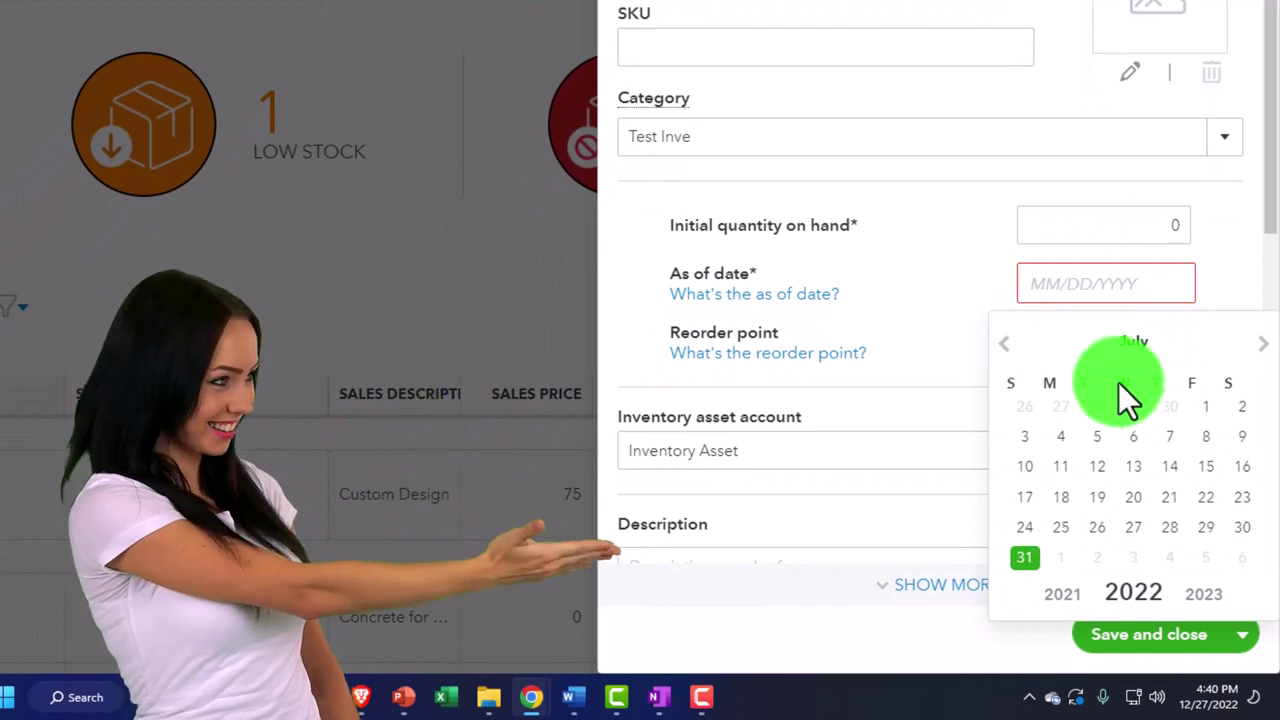
pyautogui.click(1200, 410)
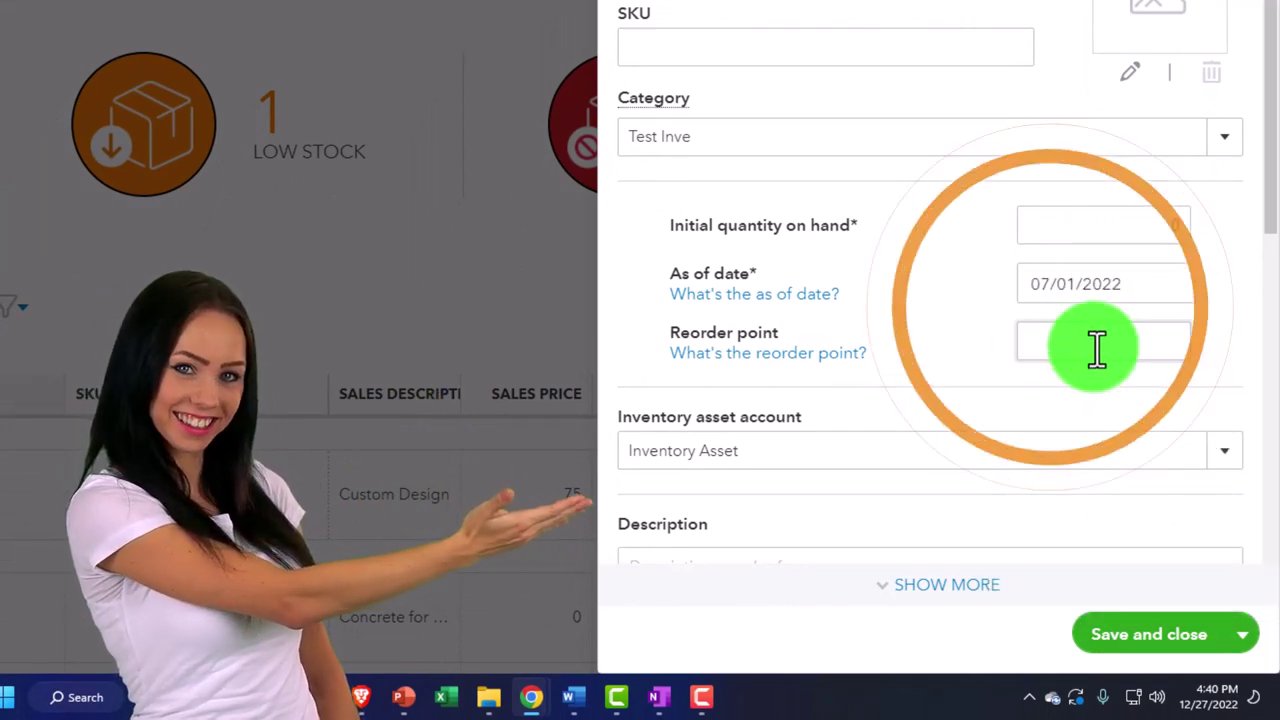
pyautogui.write('0')
pyautogui.press('Tab')
# - Enter the sales description Inve 2 and a sales price of 300, keeping Sales of Product Income as the income account
pyautogui.scroll(-3, 880, 260)
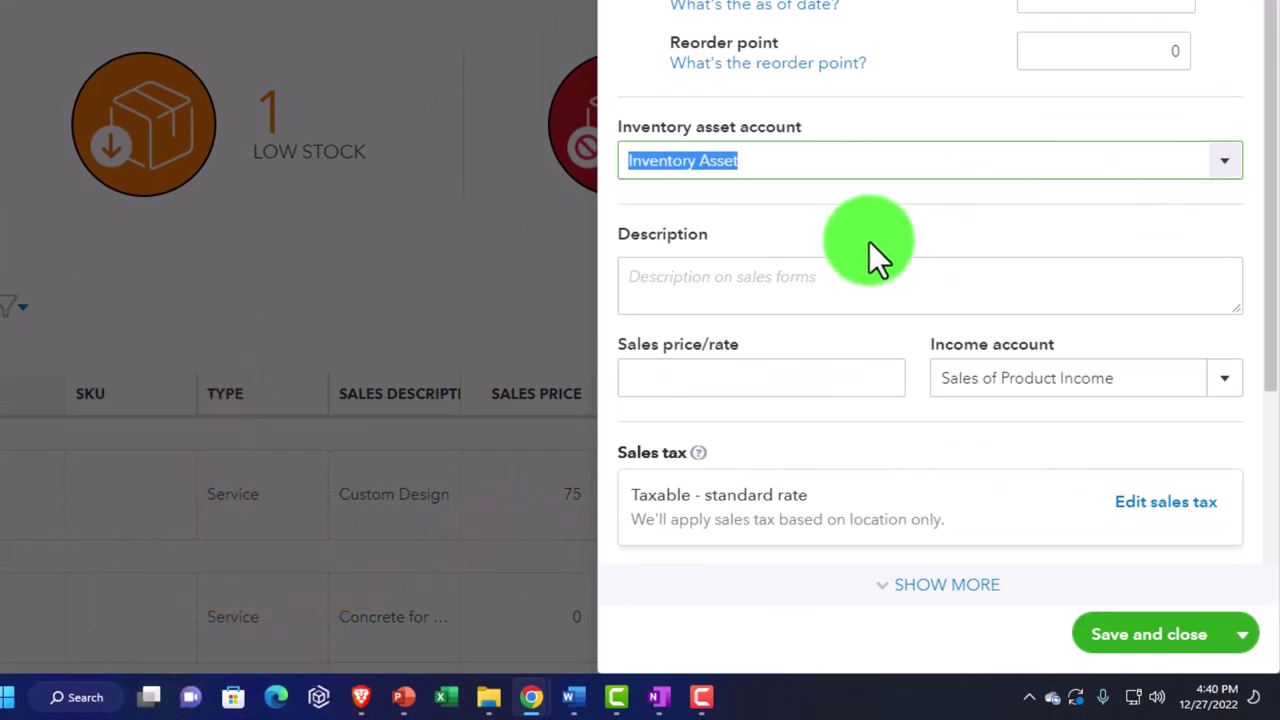
pyautogui.click(719, 285)
pyautogui.write('Inve 2')
pyautogui.click(751, 373)
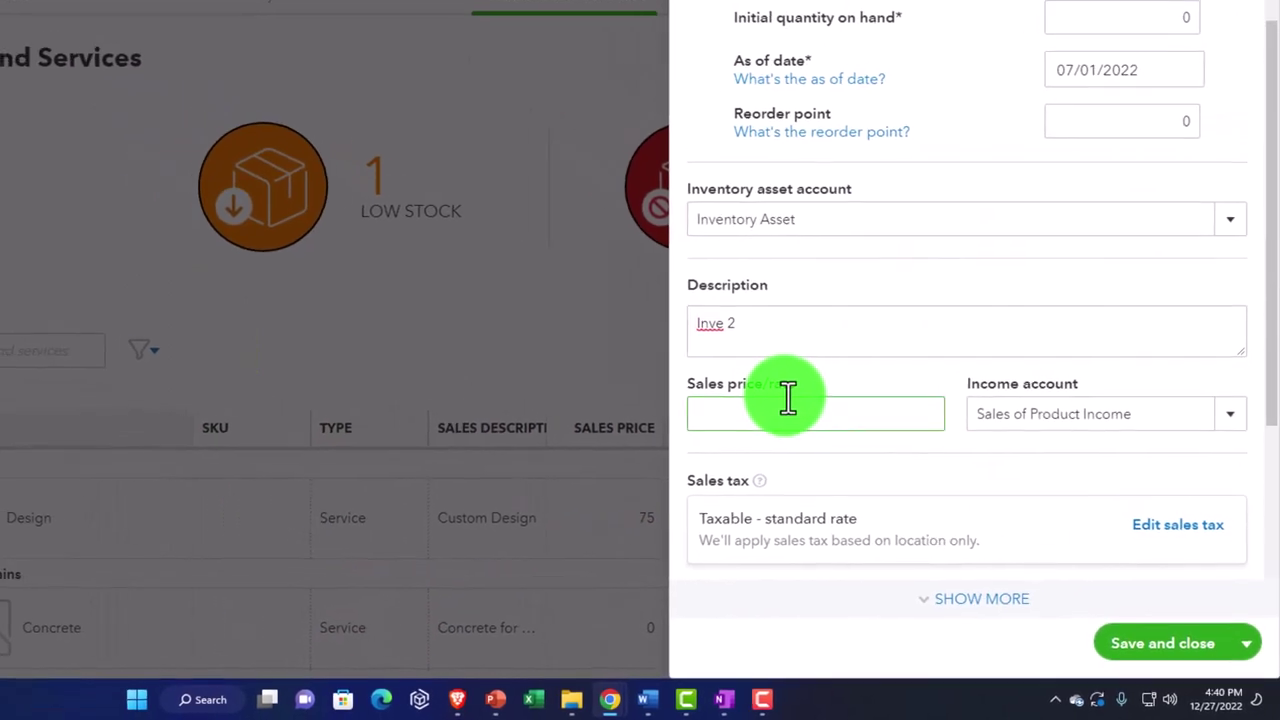
pyautogui.write('300')
pyautogui.press('Tab')
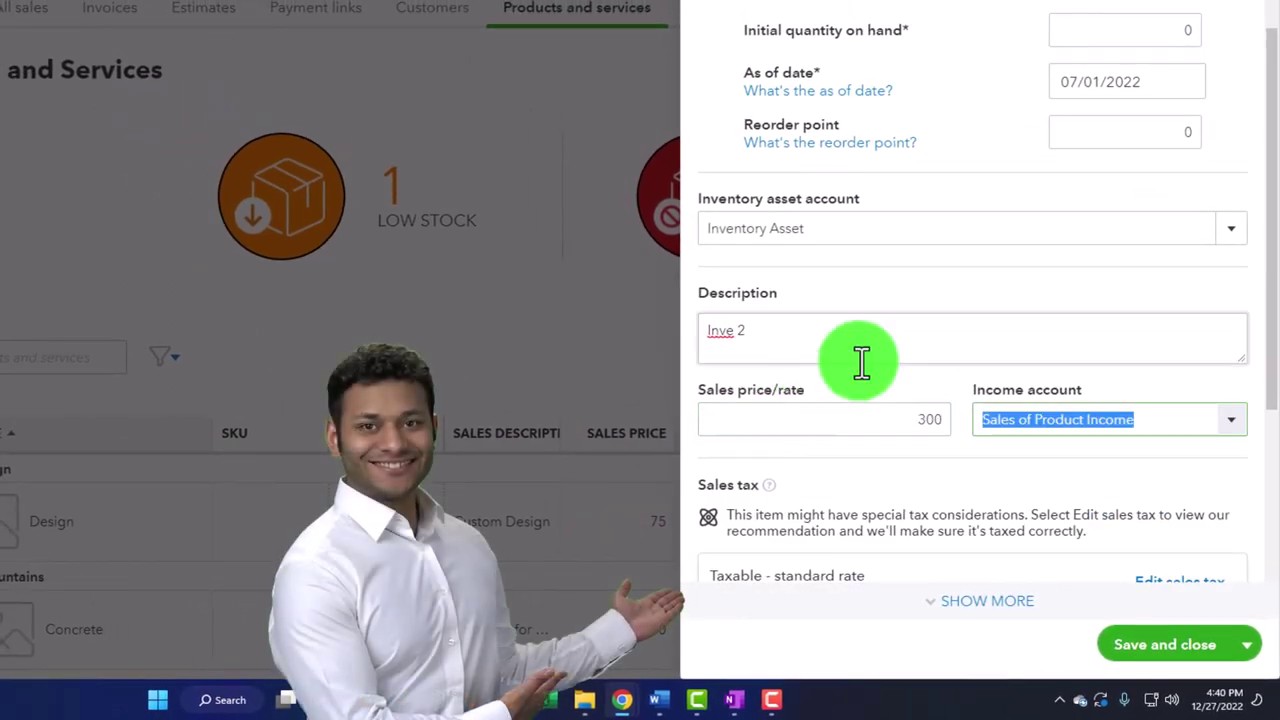
# - Enter the purchase description Inve 2 and a cost of 120, keep Cost of Goods Sold, and save the item
pyautogui.scroll(-2, 862, 362)
pyautogui.write('Inve 2')
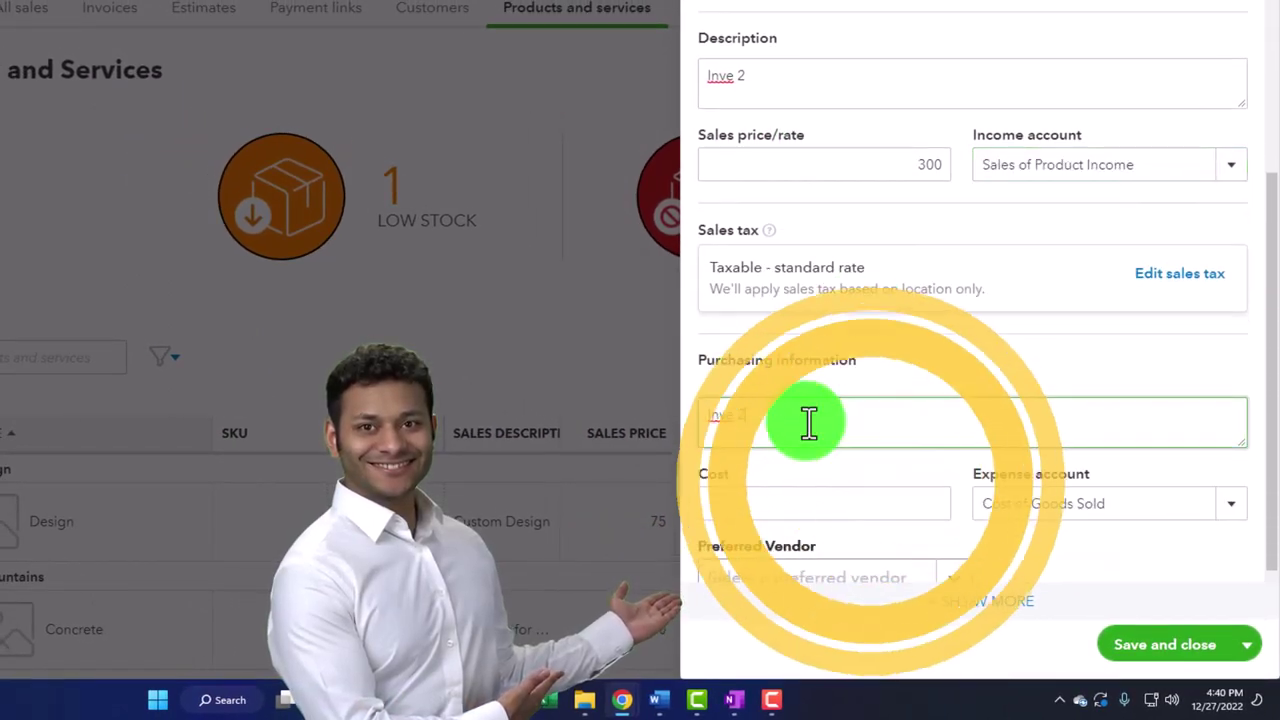
pyautogui.scroll(-1, 808, 422)
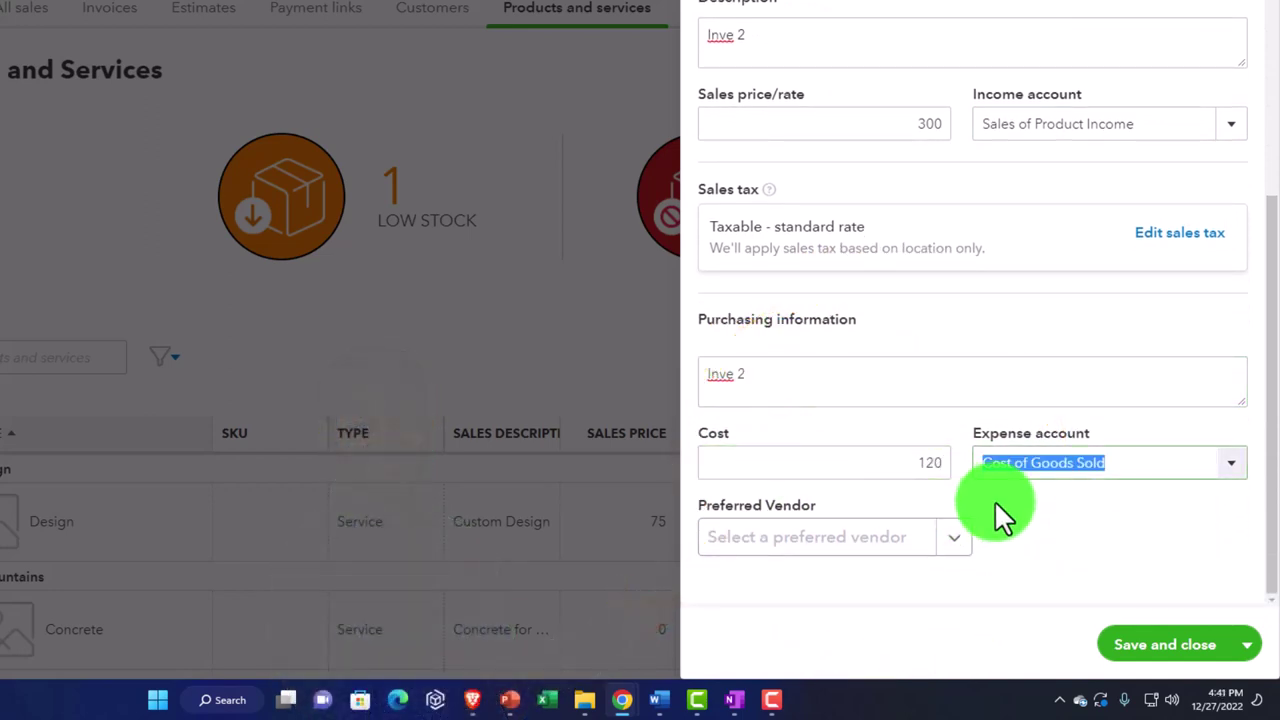
pyautogui.click(1160, 648)
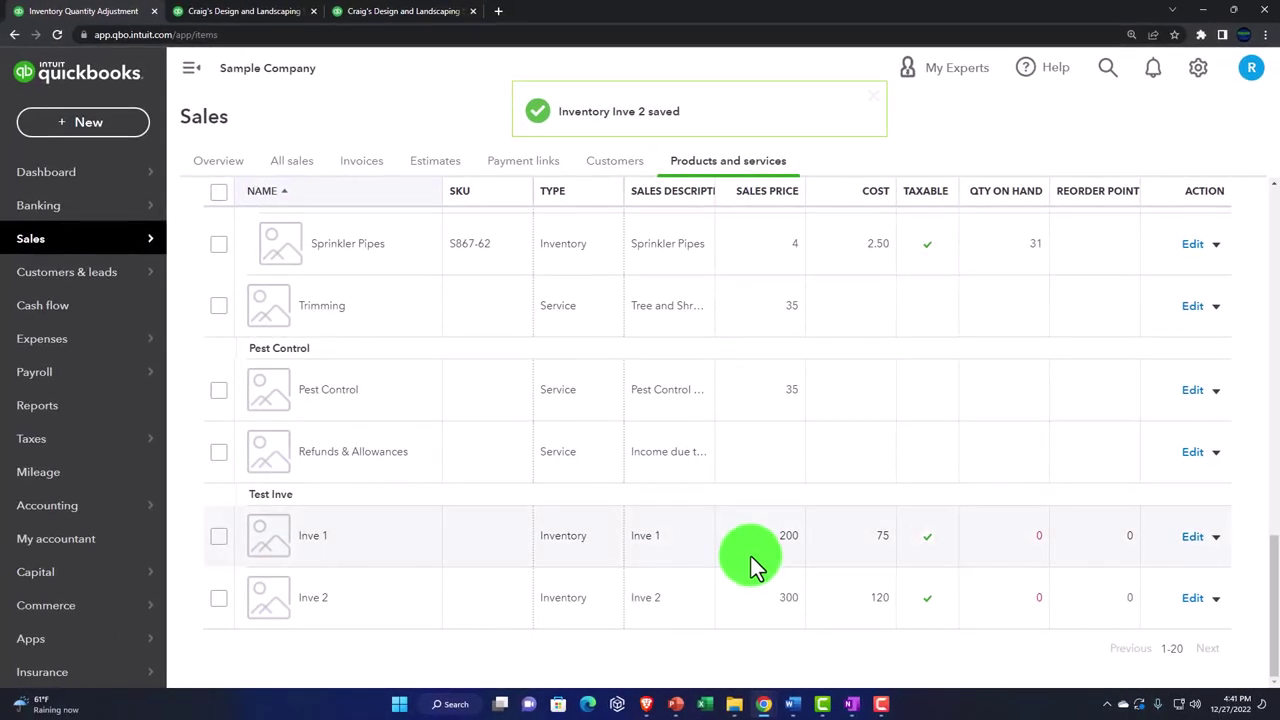
# - Start another inventory item named Inve 3 and assign it to the Test Inve category
pyautogui.scroll(15, 750, 556)
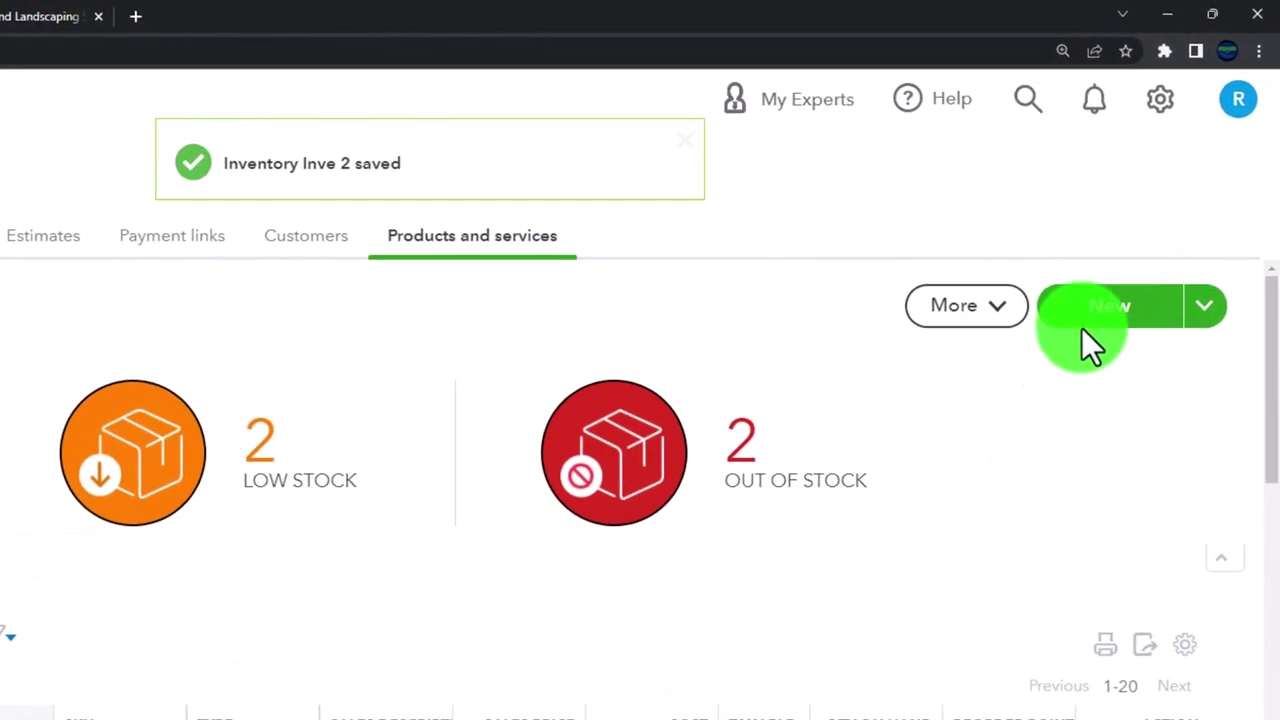
pyautogui.click(1120, 269)
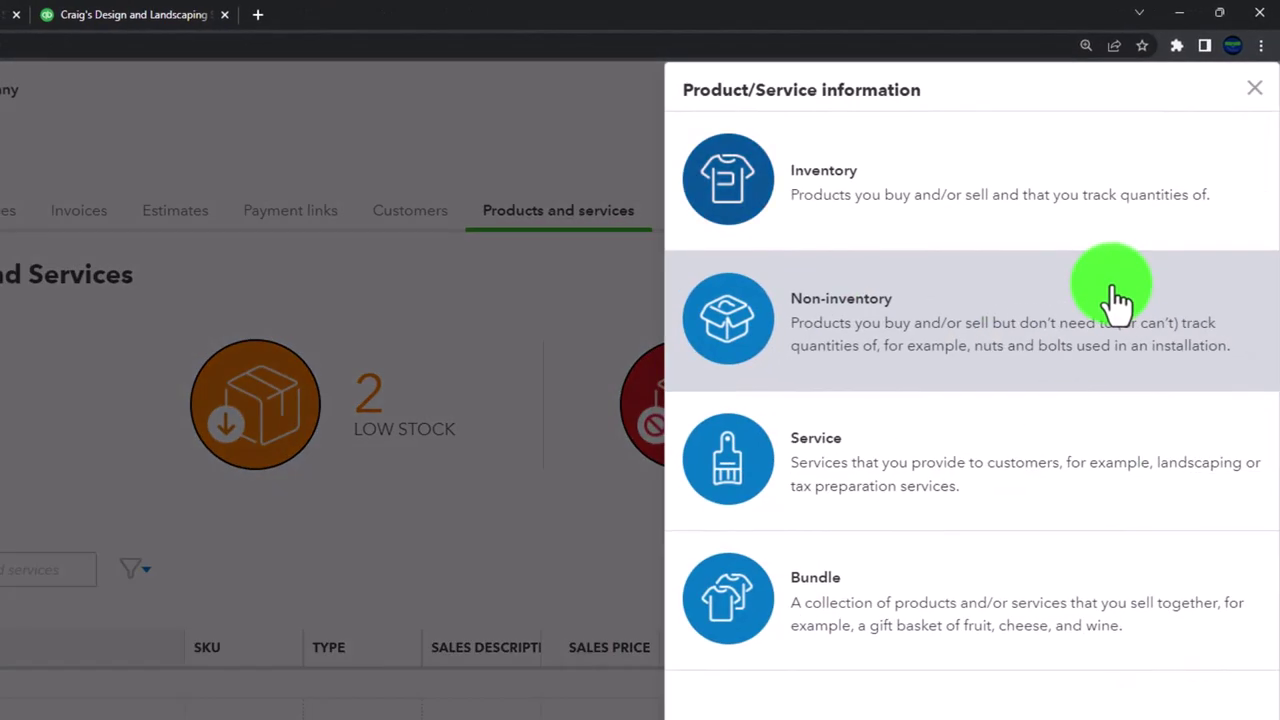
pyautogui.click(912, 205)
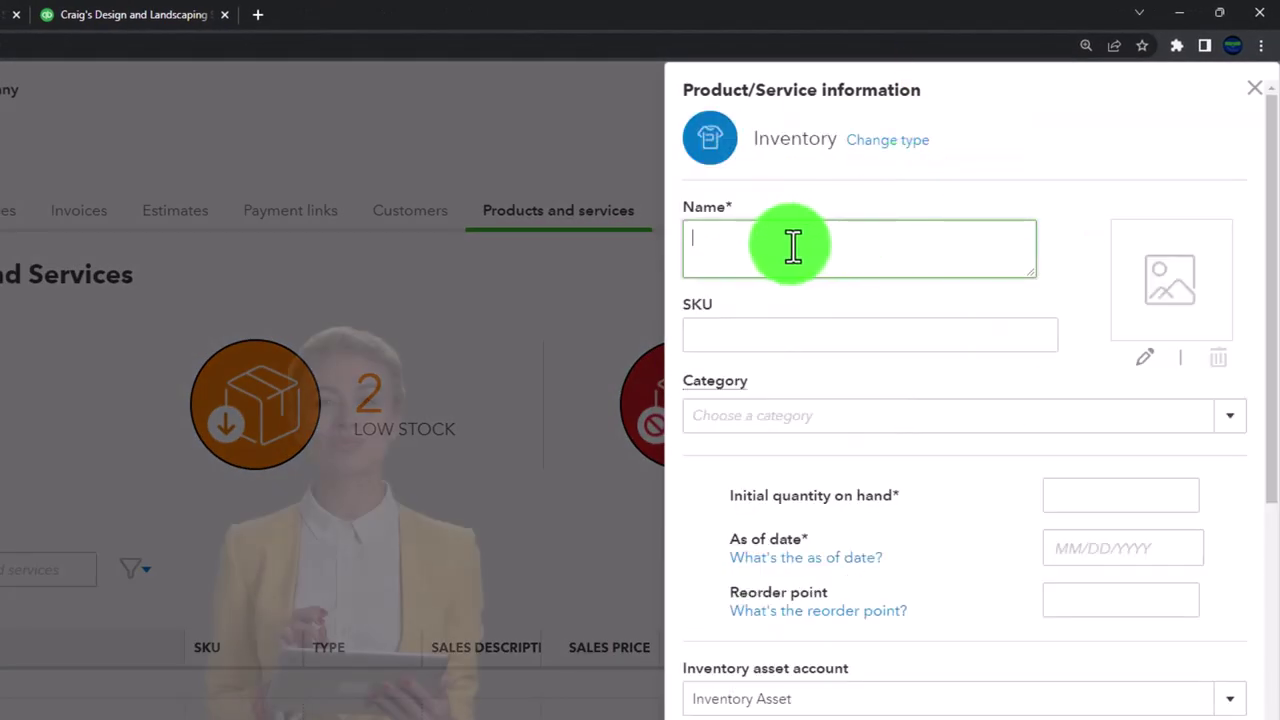
pyautogui.write('Inve 3')
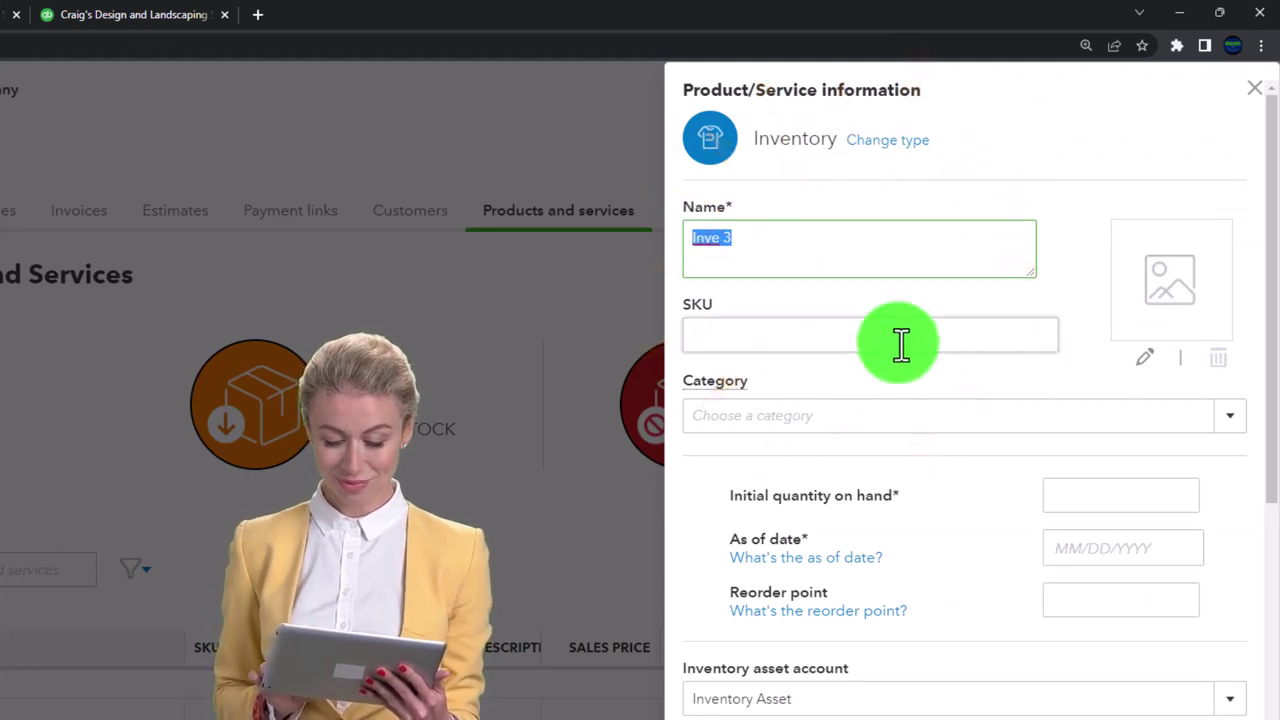
pyautogui.scroll(-2, 1131, 290)
pyautogui.click(1224, 252)
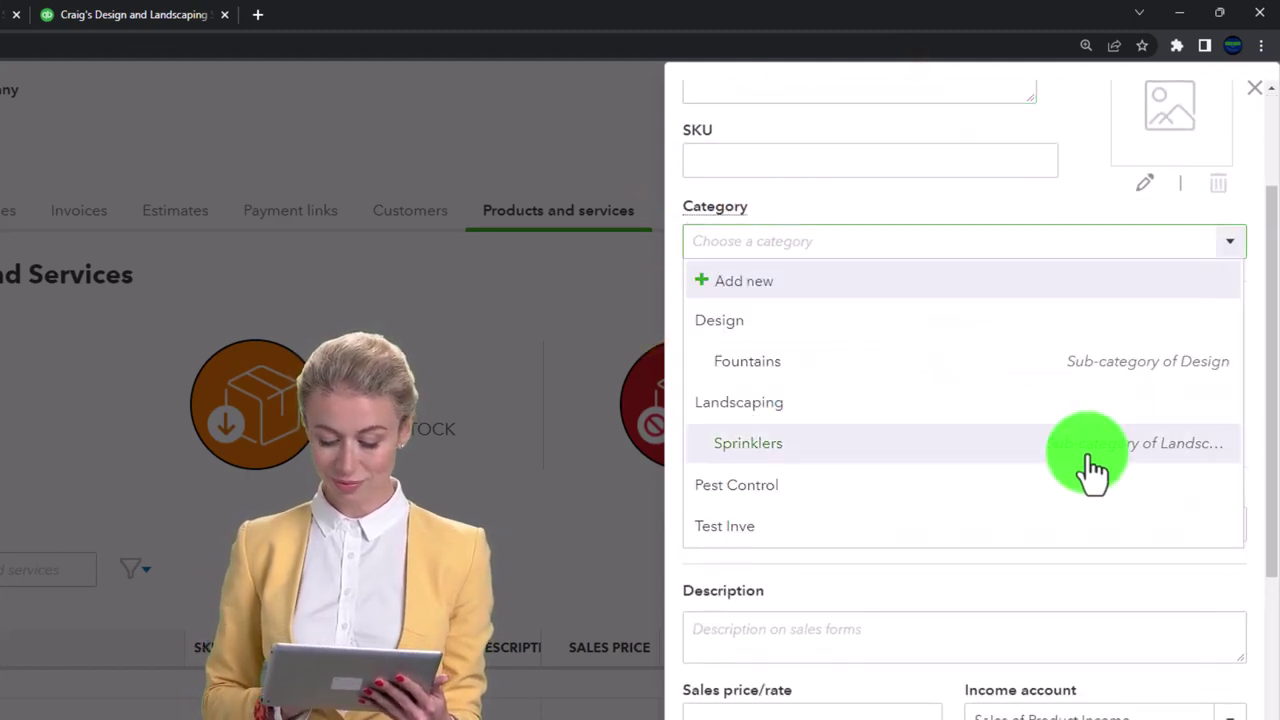
pyautogui.click(912, 528)
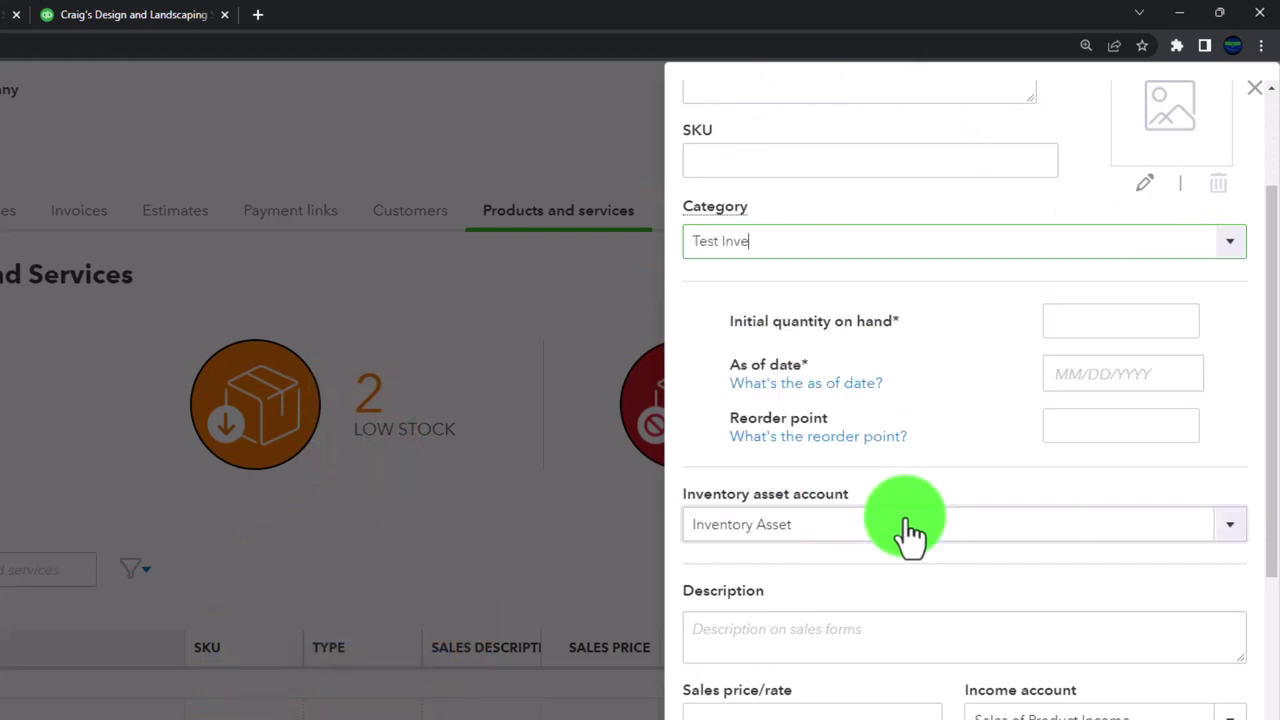
# - Enter the sales description Inve 3 and a sales price of 450, keeping Sales of Product Income as the income account
pyautogui.scroll(-3, 908, 517)
pyautogui.write('Inve 3')
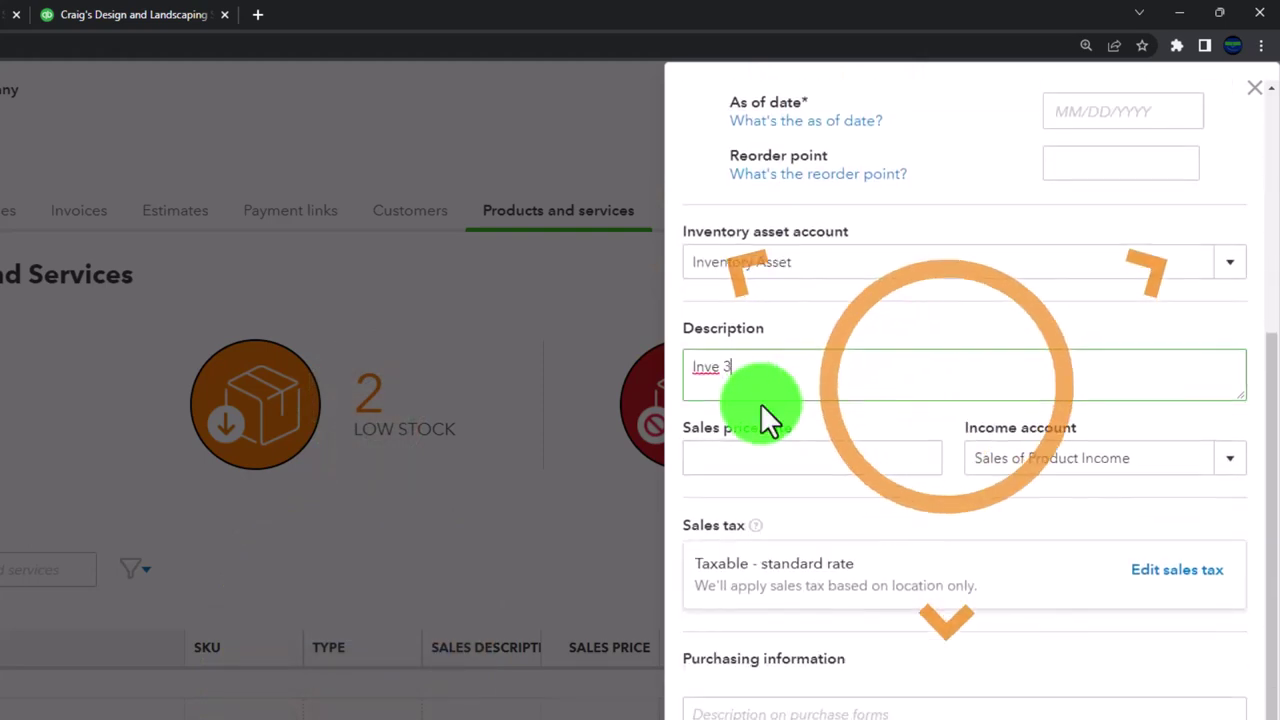
pyautogui.scroll(-1, 760, 402)
pyautogui.click(748, 377)
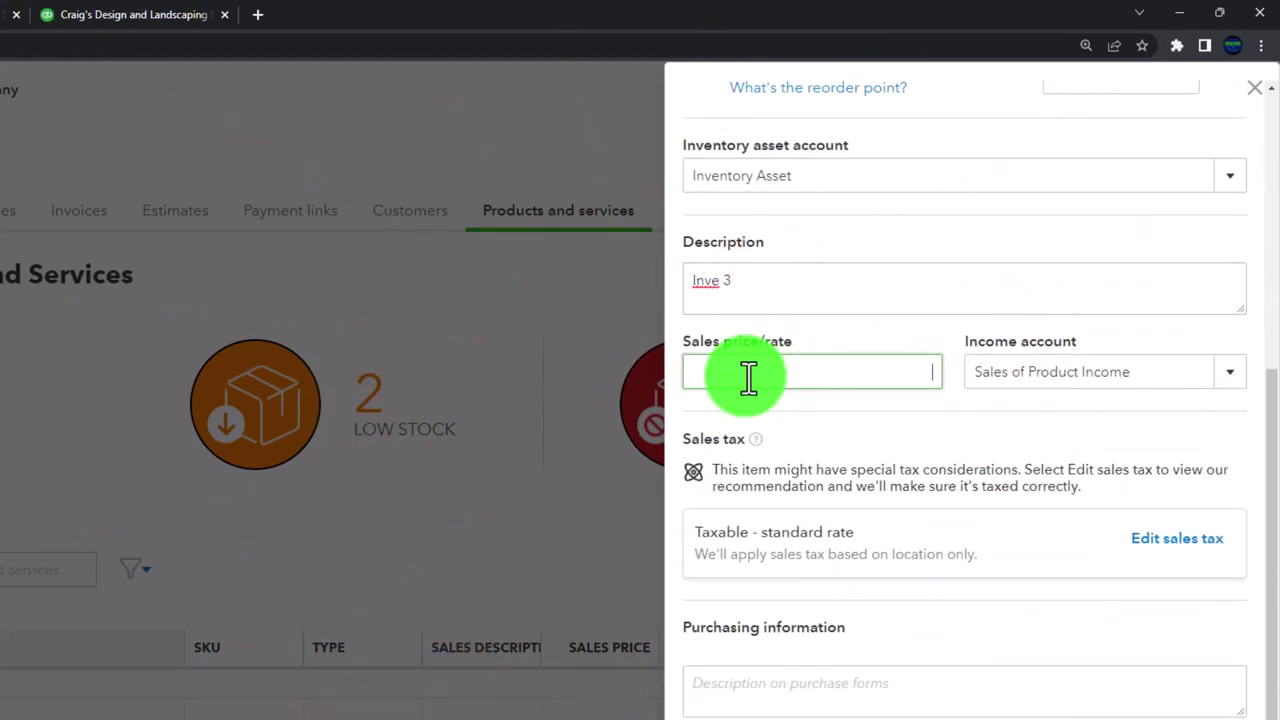
pyautogui.write('450')
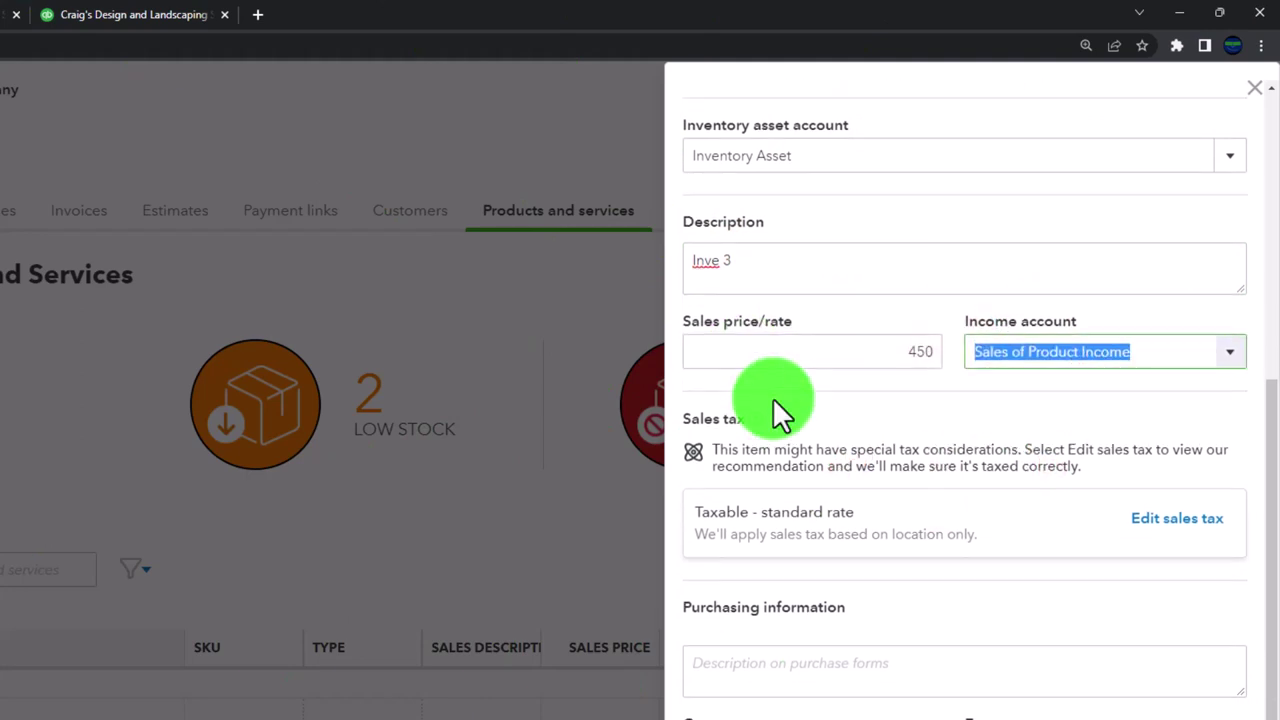
# - Enter the purchase description Inve 3 and a cost of 200, keep Cost of Goods Sold as the expense account, and try to save
pyautogui.scroll(-4, 777, 551)
pyautogui.click(771, 449)
pyautogui.write('Inve 3')
pyautogui.click(747, 465)
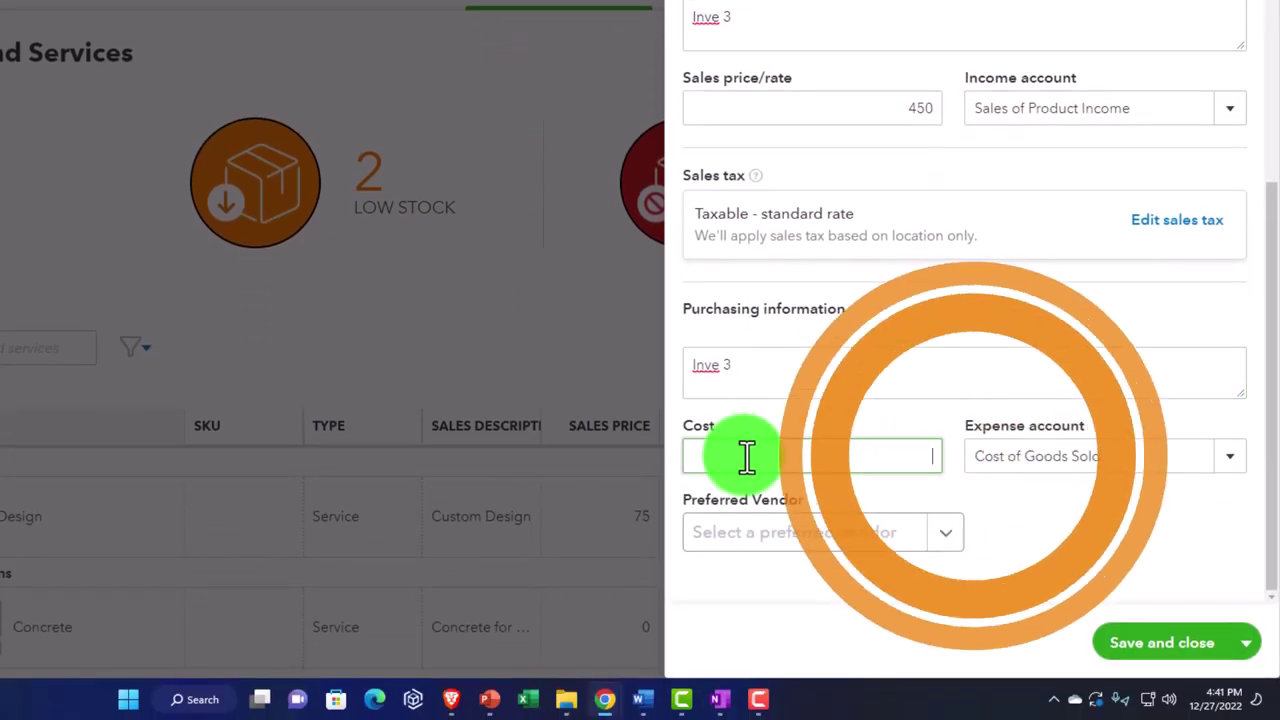
pyautogui.write('200')
pyautogui.press('Tab')
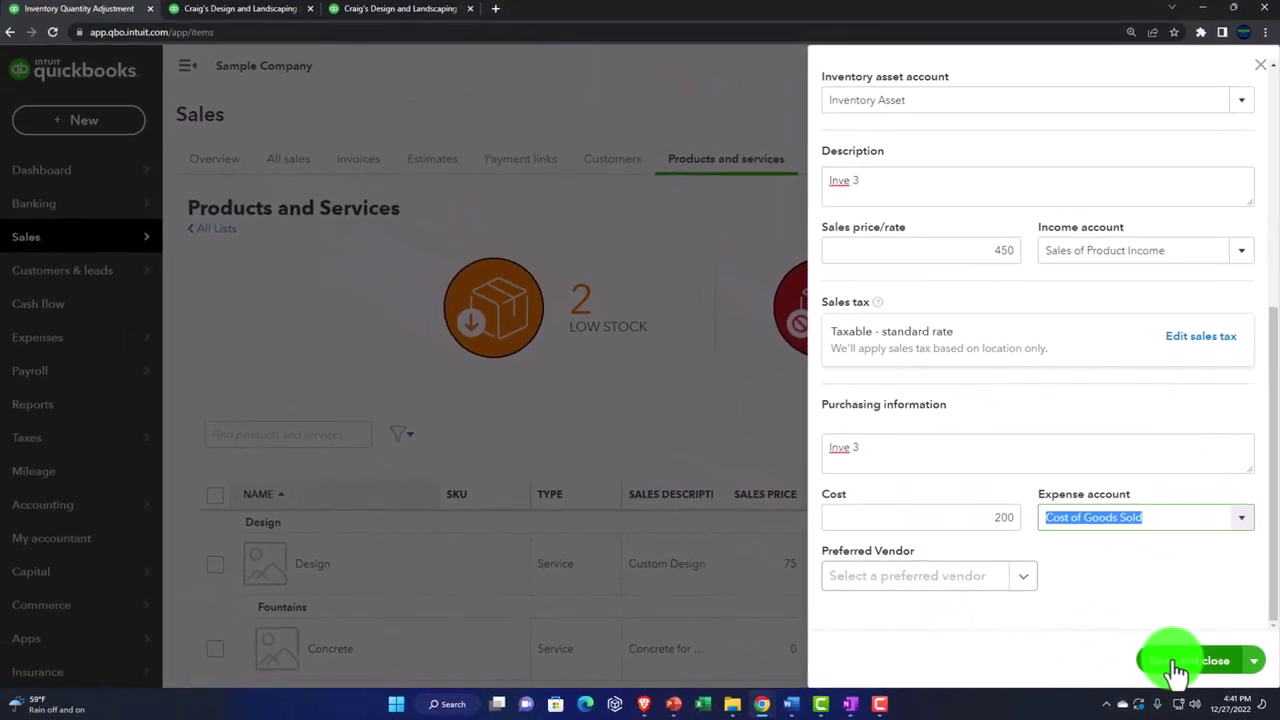
pyautogui.click(1178, 664)
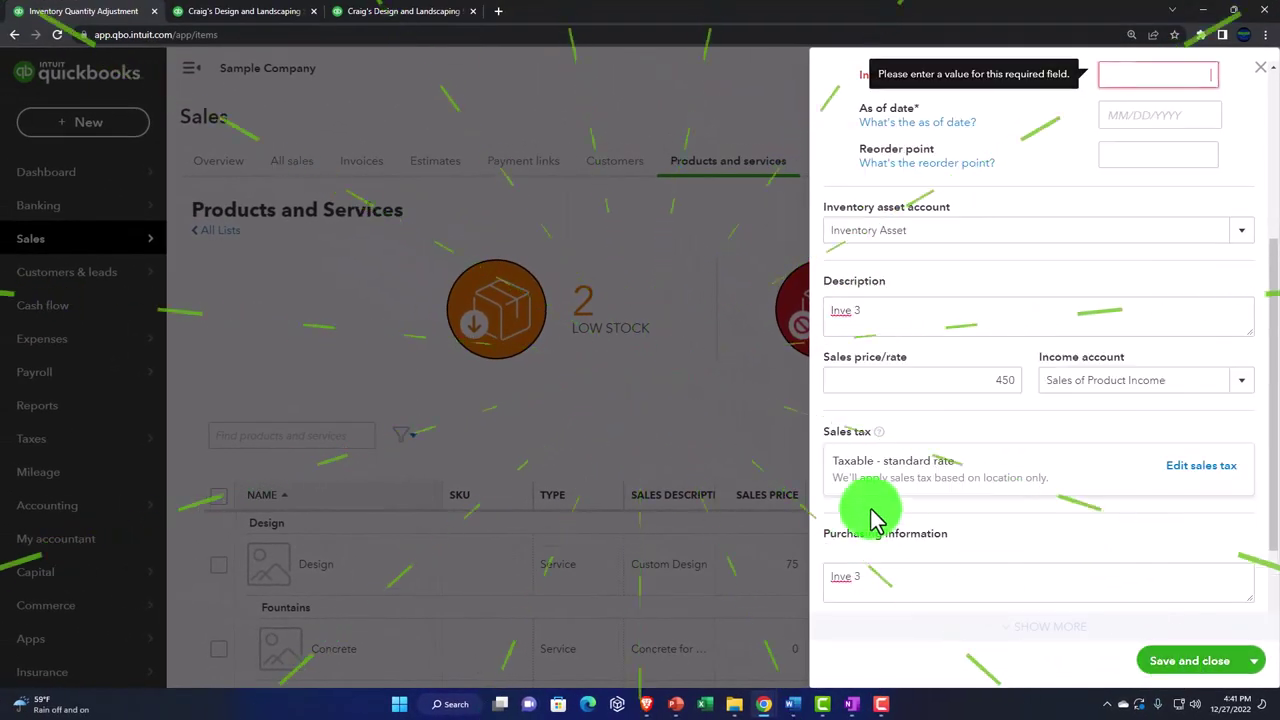
# - Set Inve 3's initial quantity on hand to 0 as of 09/01/2022 and save the item
pyautogui.scroll(3, 971, 457)
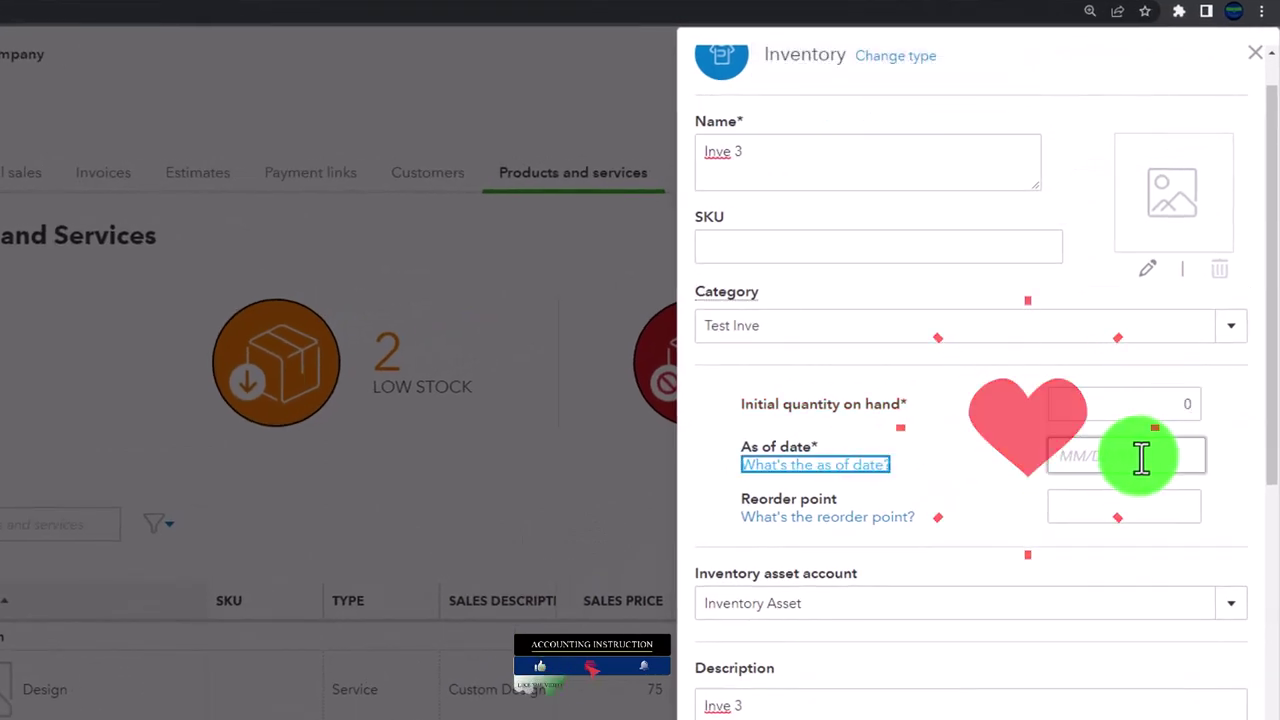
pyautogui.click(1036, 508)
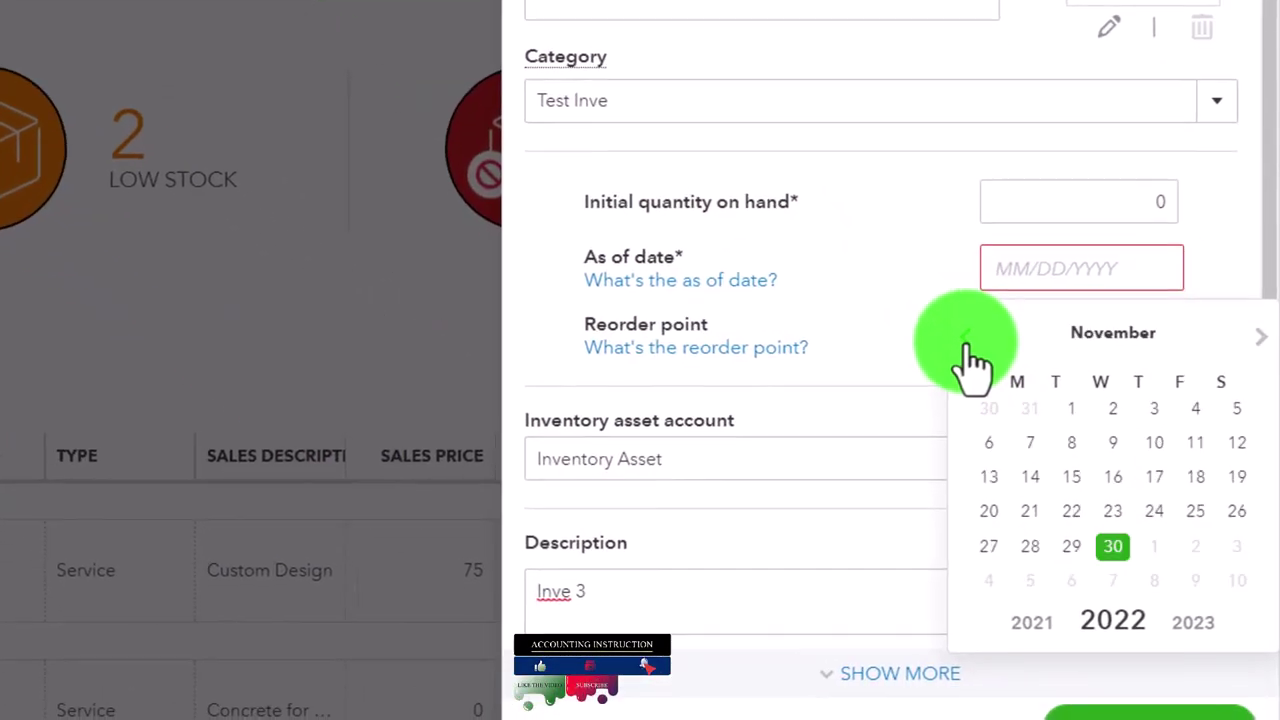
pyautogui.click(1036, 508)
pyautogui.click(1036, 508)
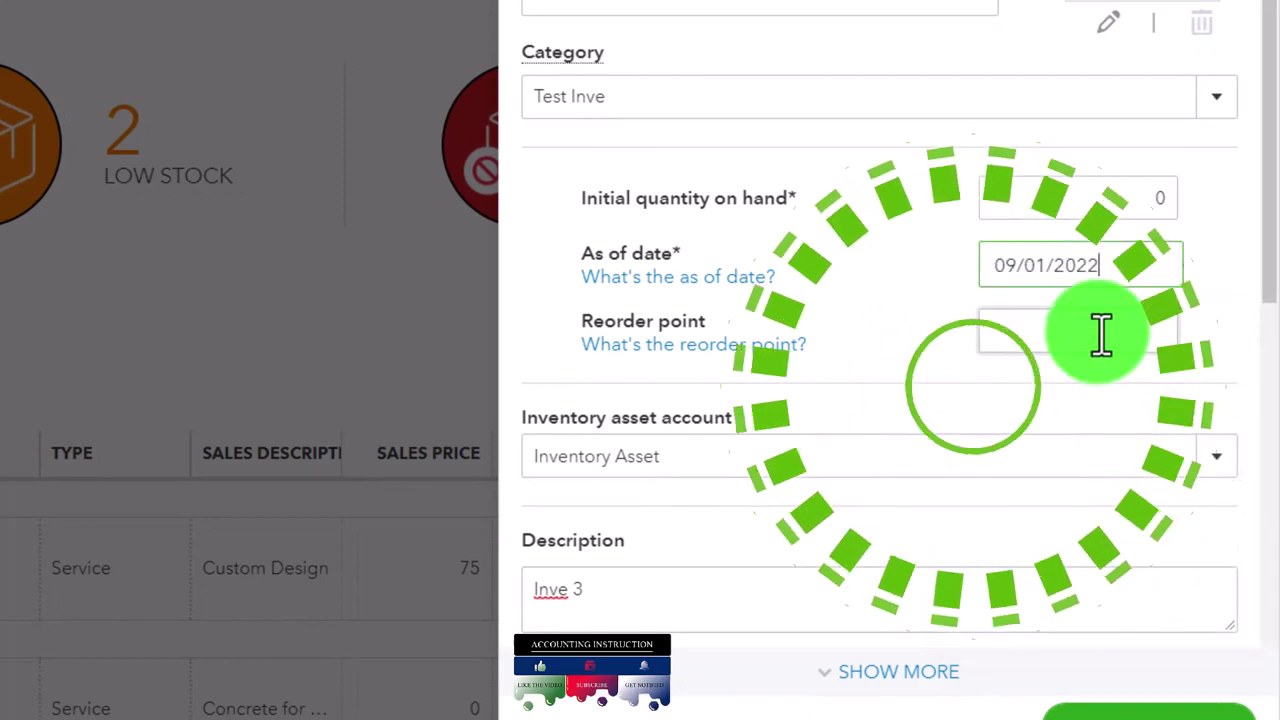
pyautogui.scroll(-5, 1117, 322)
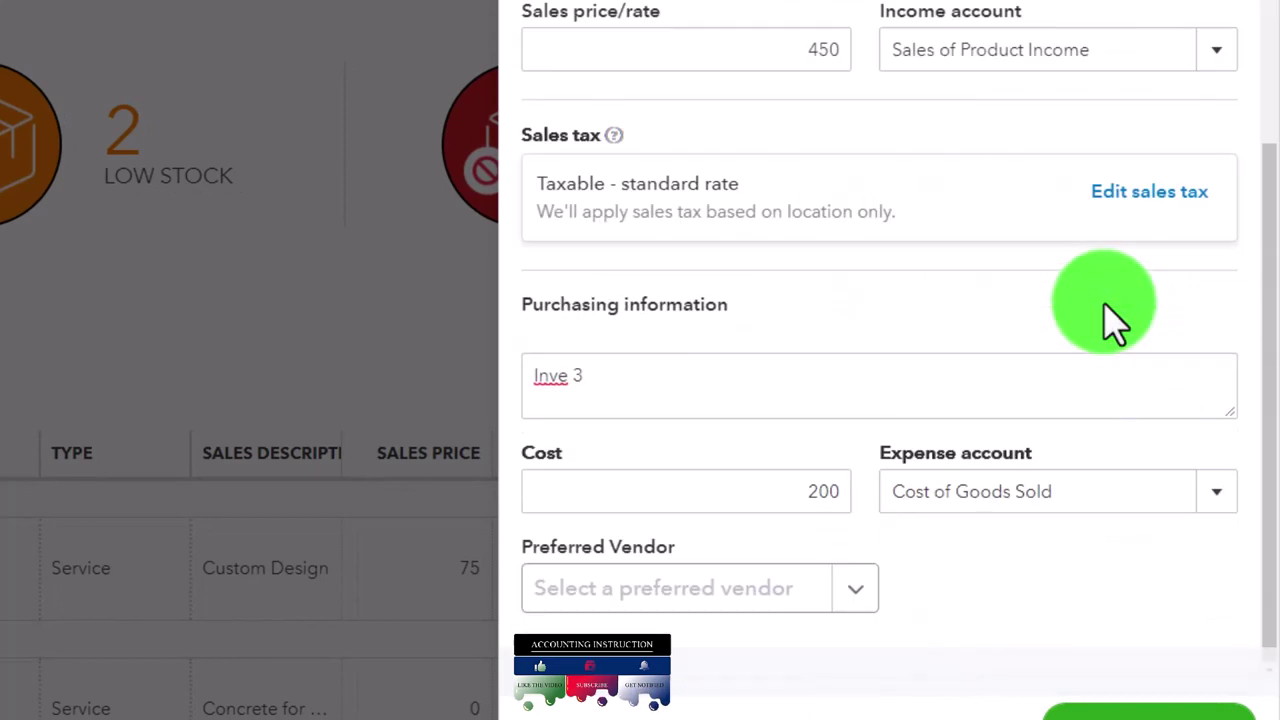
pyautogui.click(1198, 698)
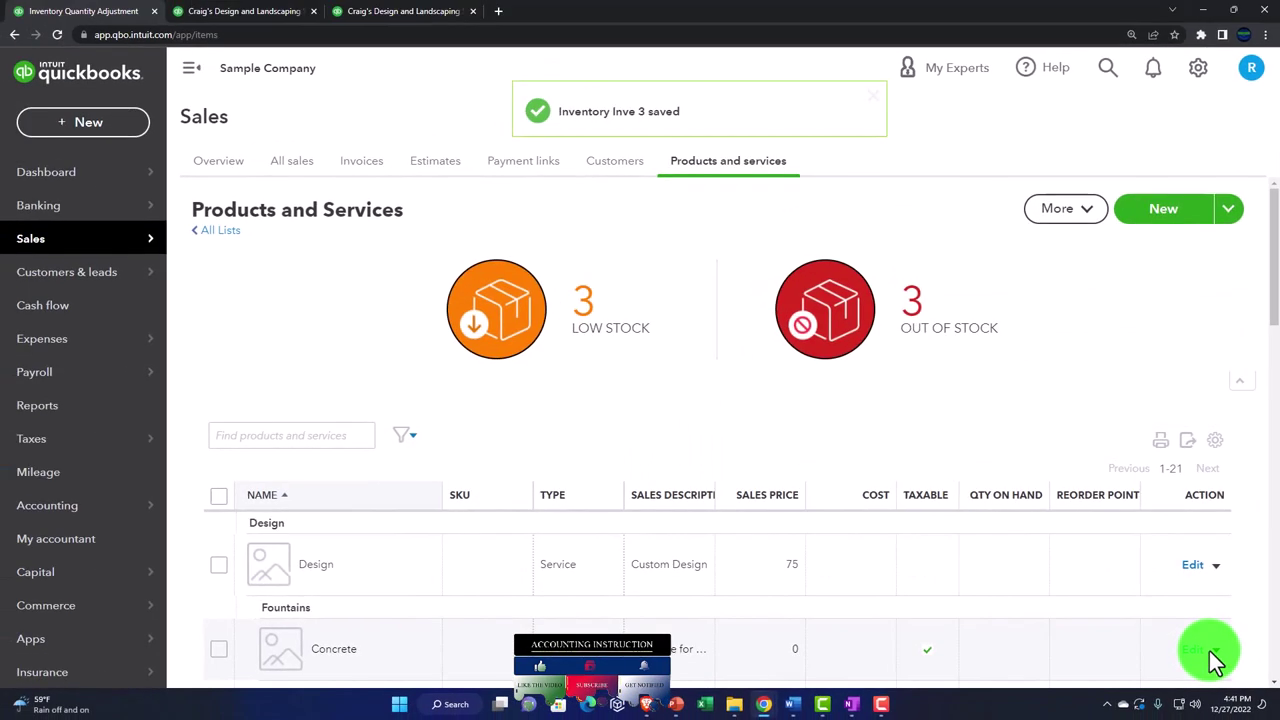
pyautogui.scroll(-10, 1044, 514)
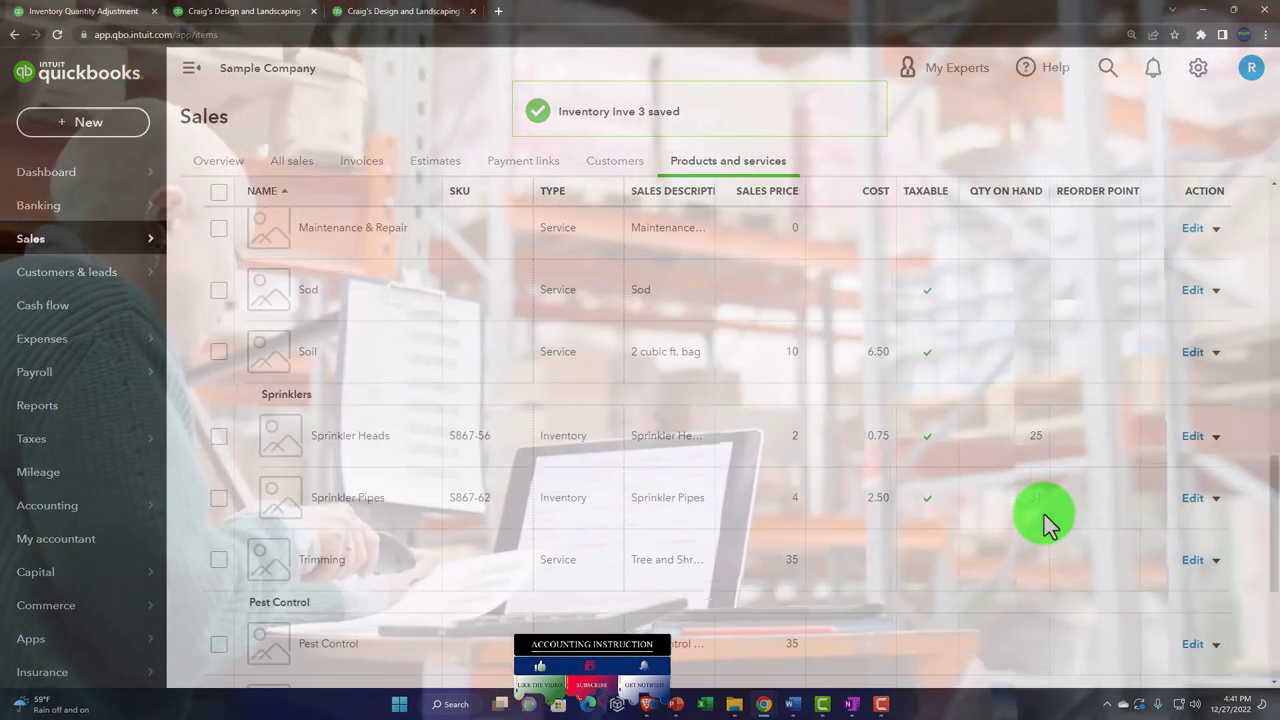
pyautogui.scroll(-3, 1044, 514)
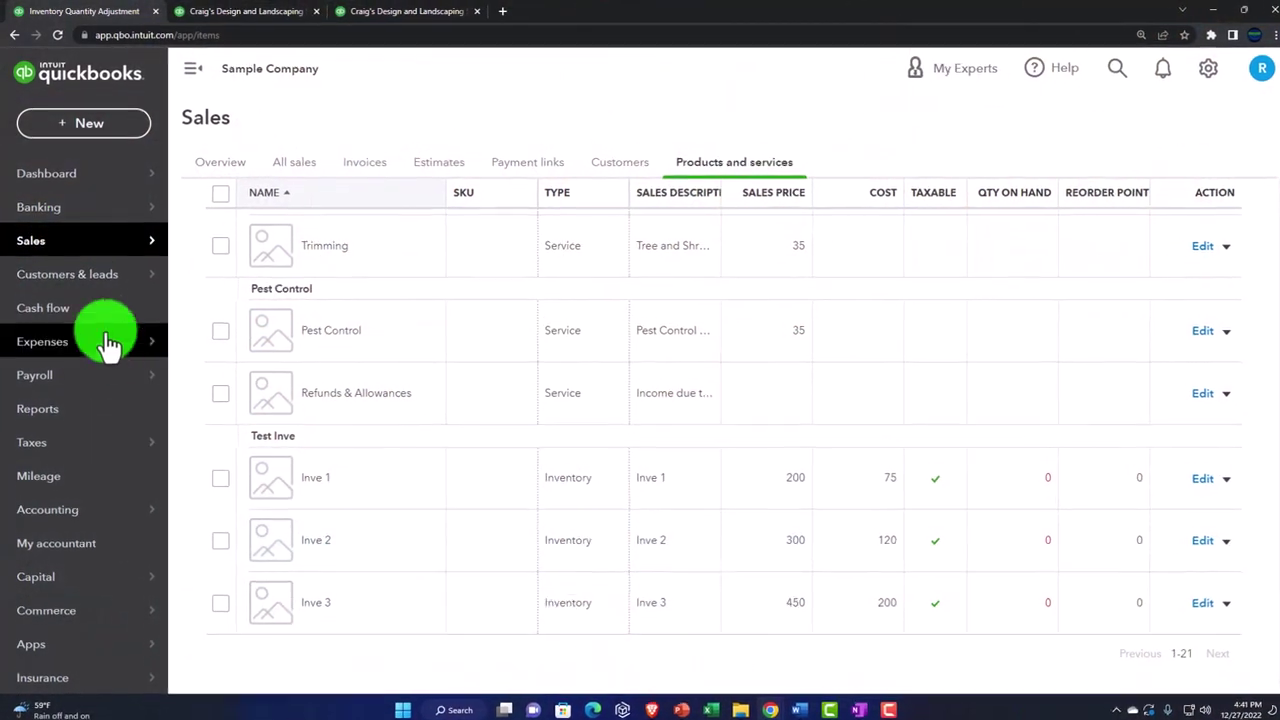
# - Start a new expense and add AAA as a new vendor for the payee
pyautogui.click(83, 140)
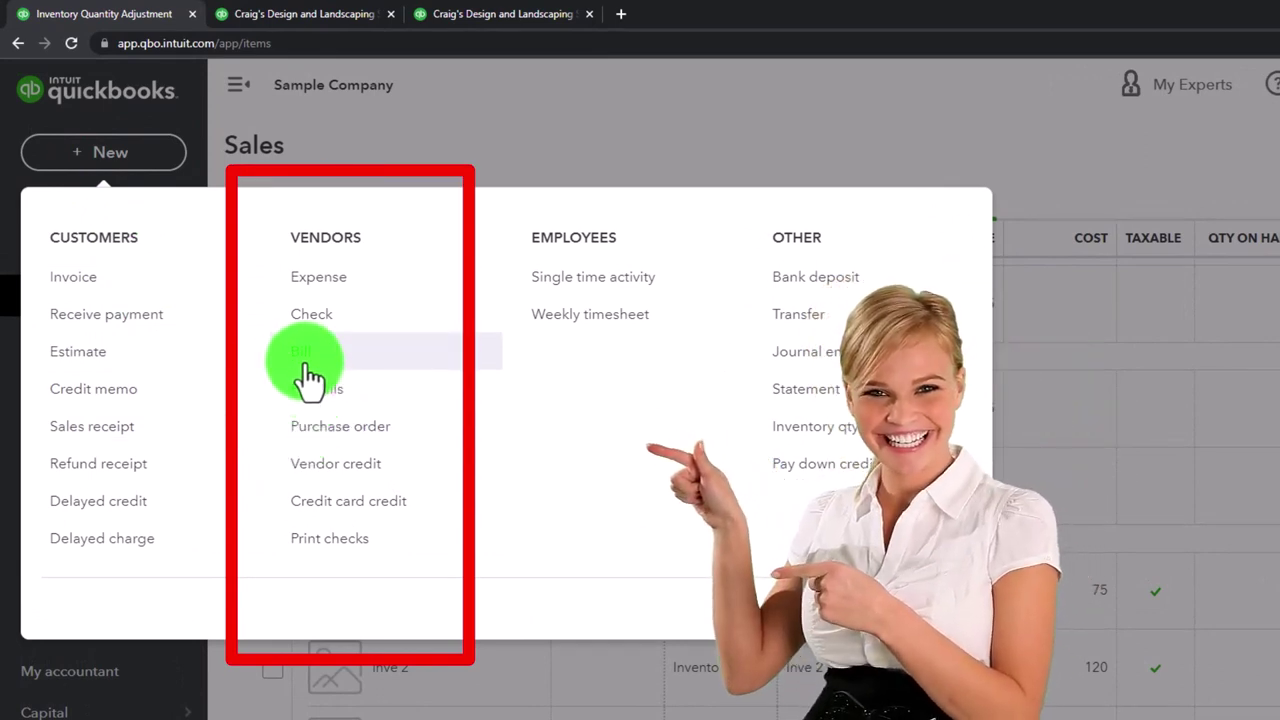
pyautogui.click(313, 300)
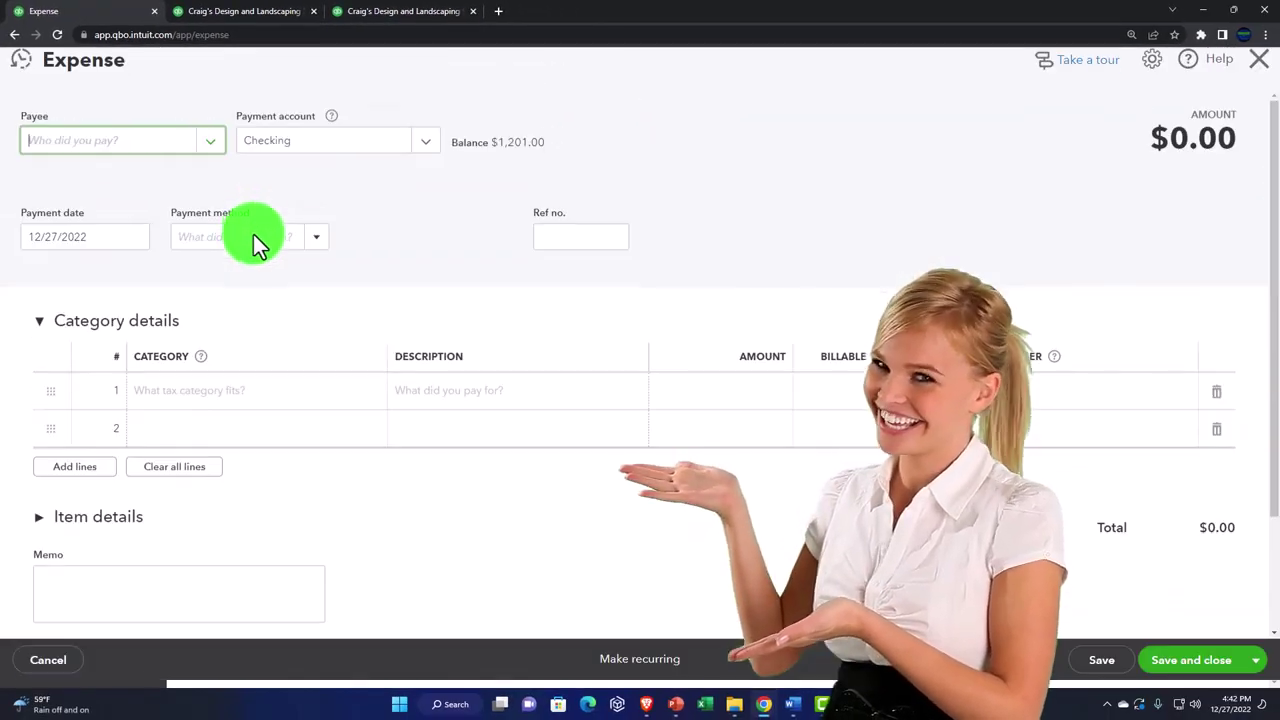
pyautogui.write('A')
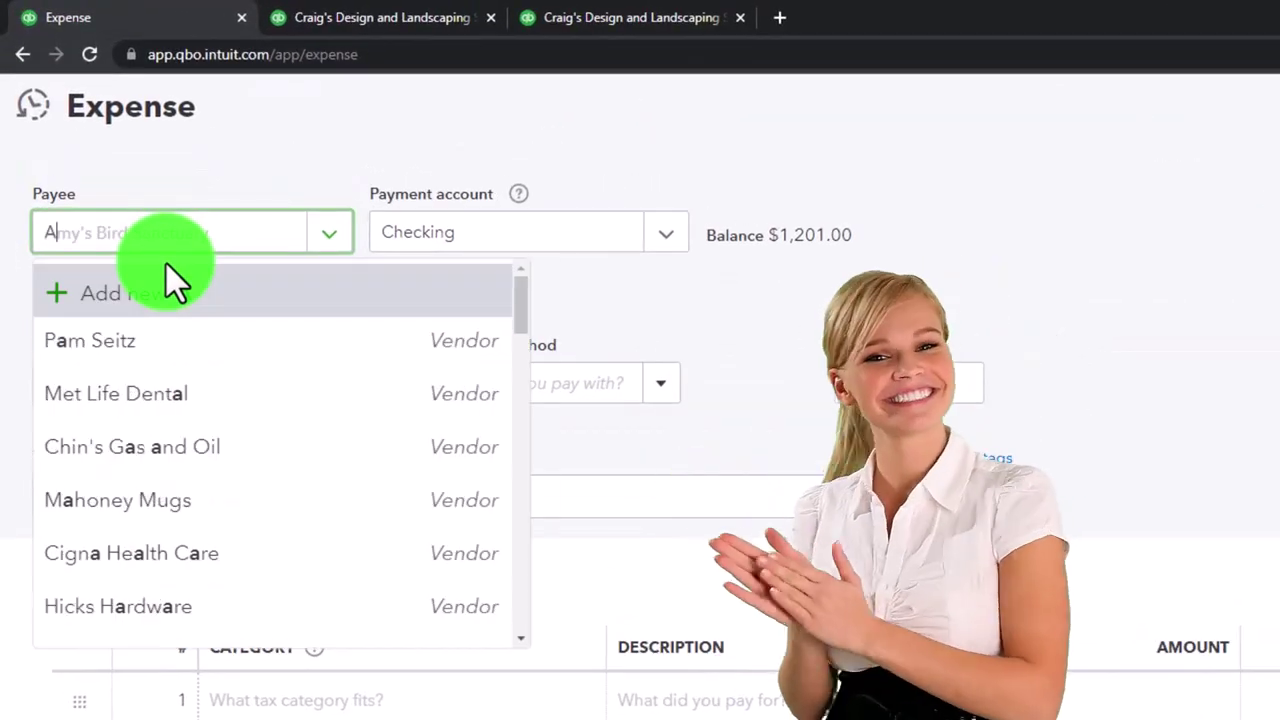
pyautogui.write('AA')
pyautogui.click(166, 285)
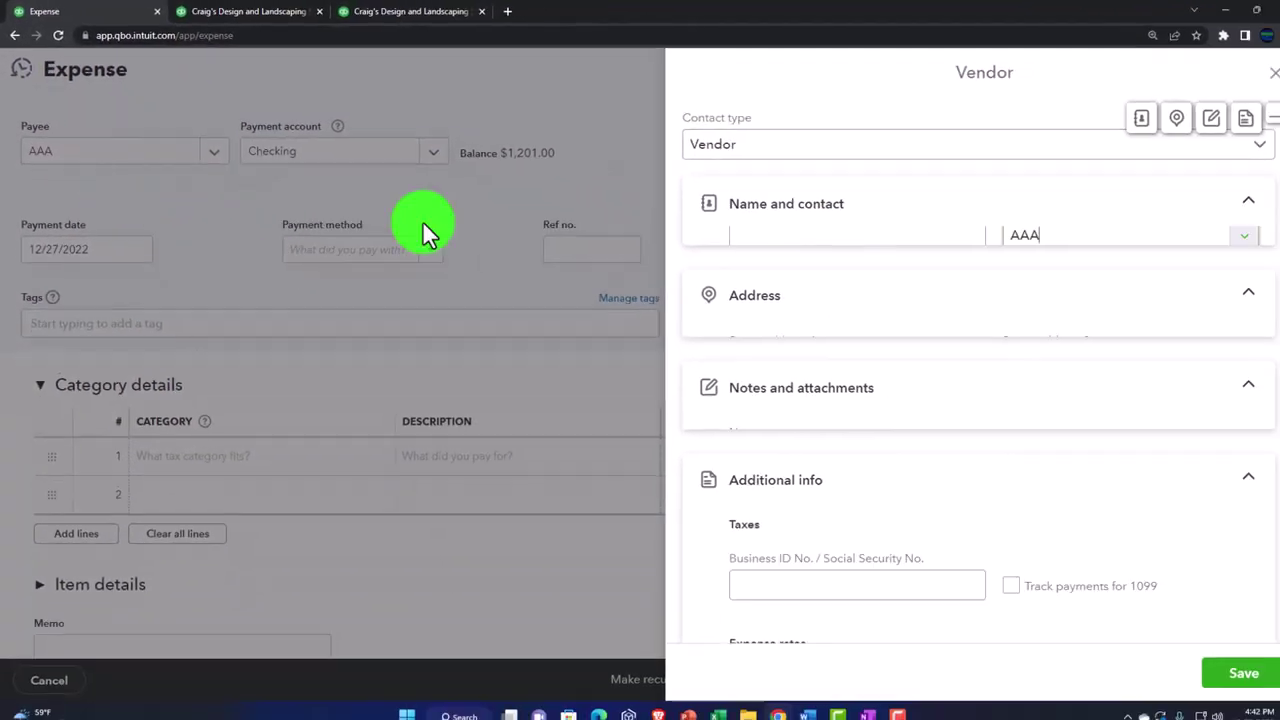
pyautogui.click(1213, 655)
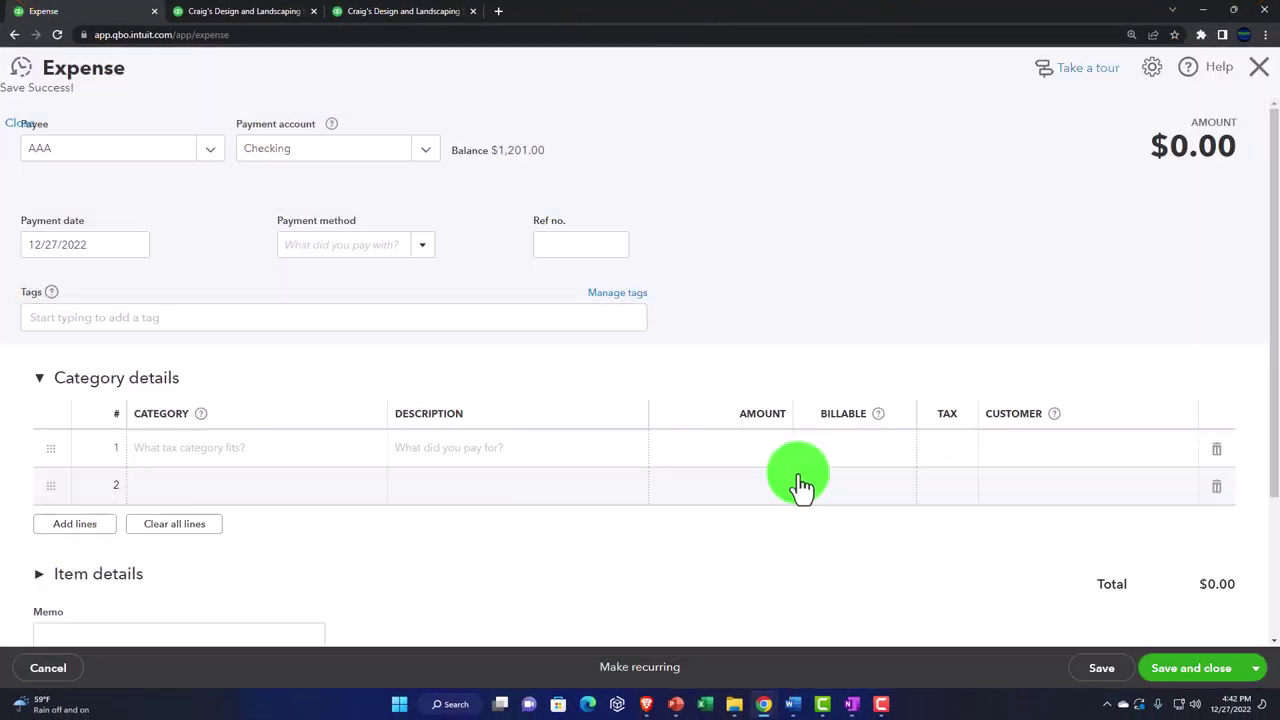
# - Keep the payment date 12/27/2022, collapse the expense's category details and expand its item details
pyautogui.press('Tab')
pyautogui.press('Tab')
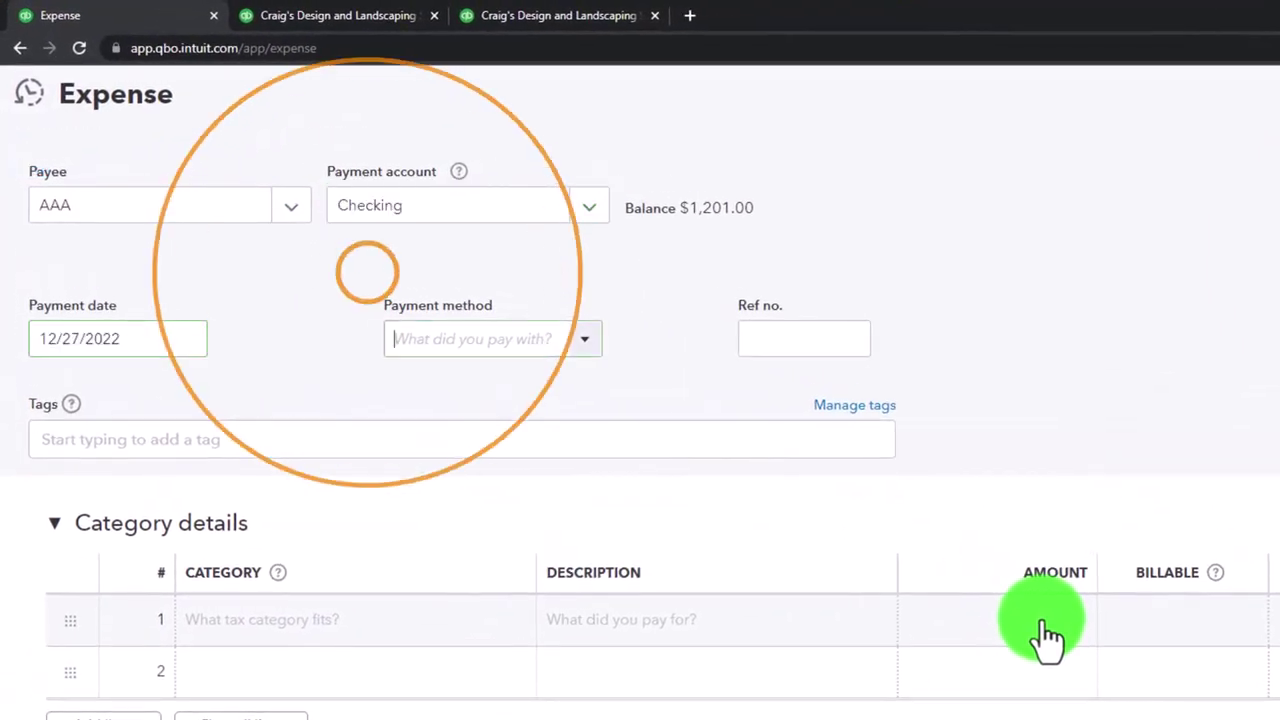
pyautogui.press('Tab')
pyautogui.press('Tab')
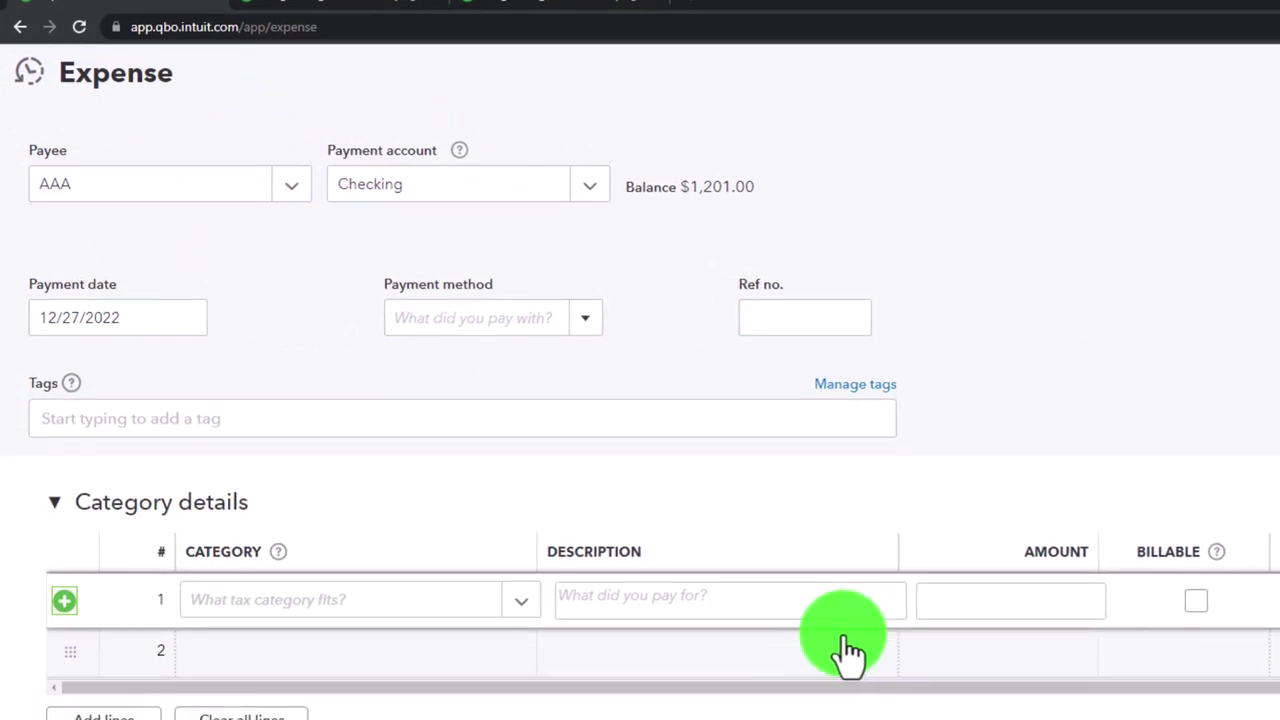
pyautogui.click(290, 636)
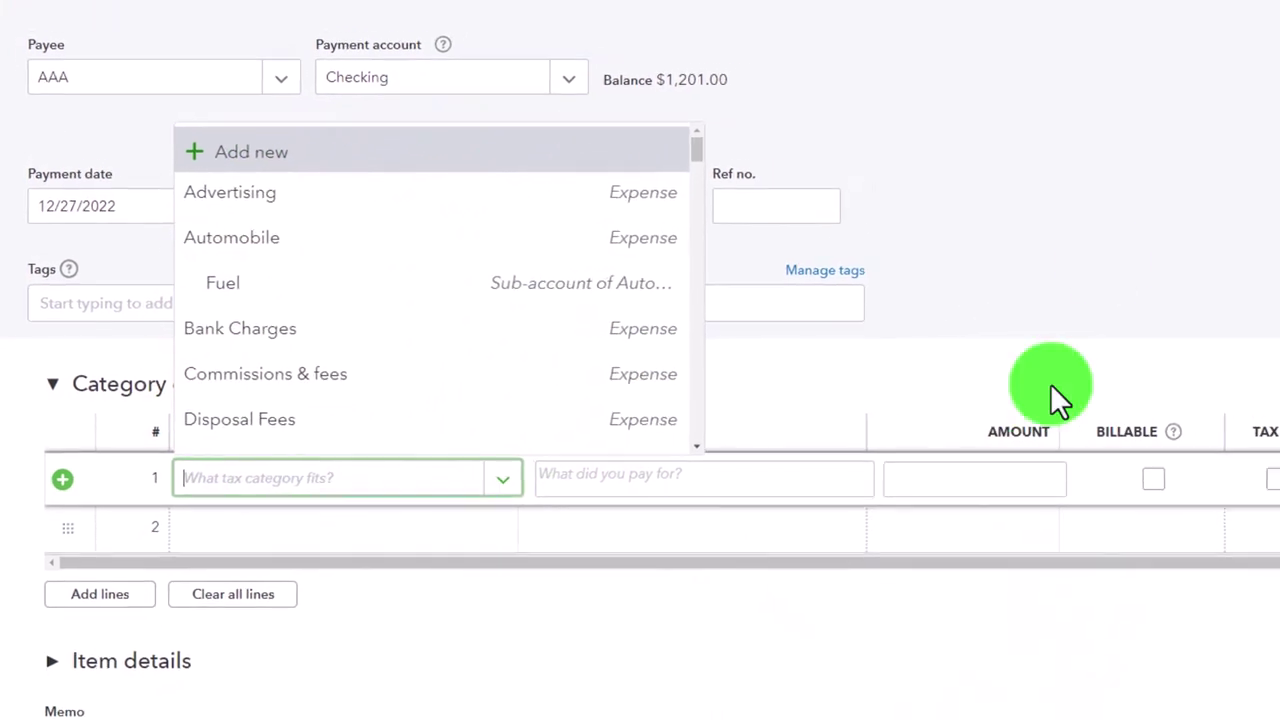
pyautogui.click(1103, 401)
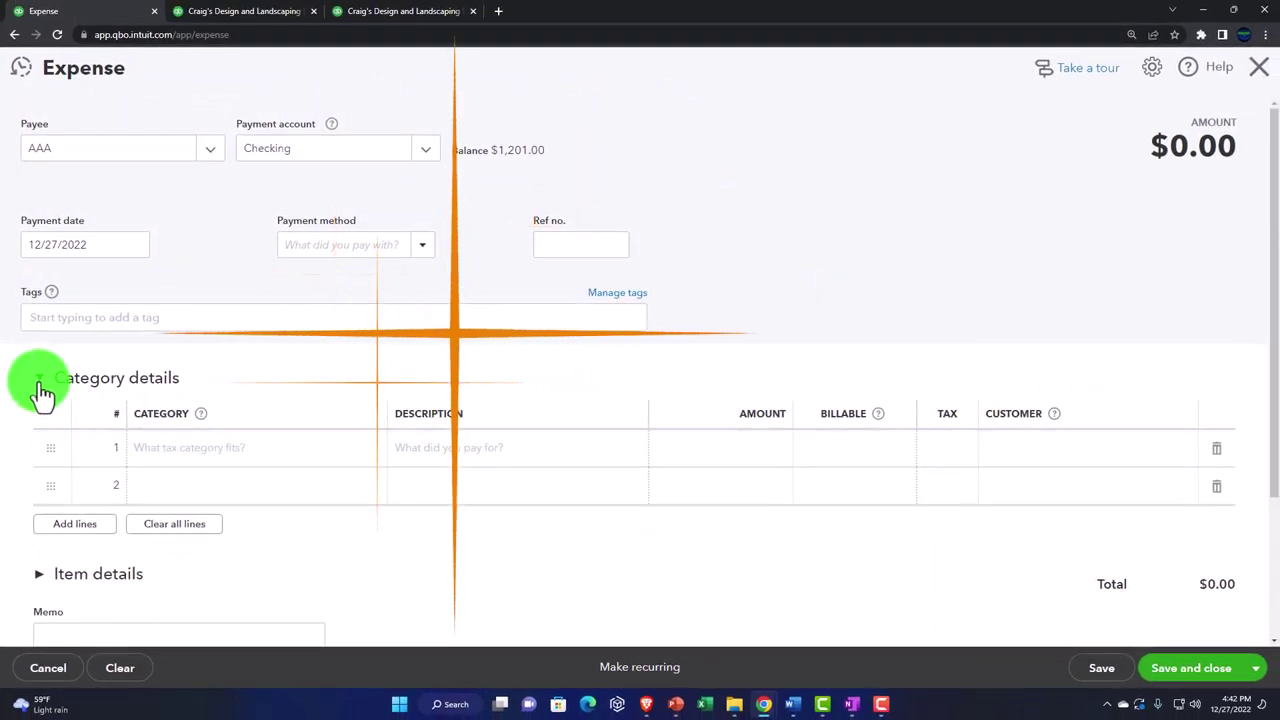
pyautogui.click(40, 439)
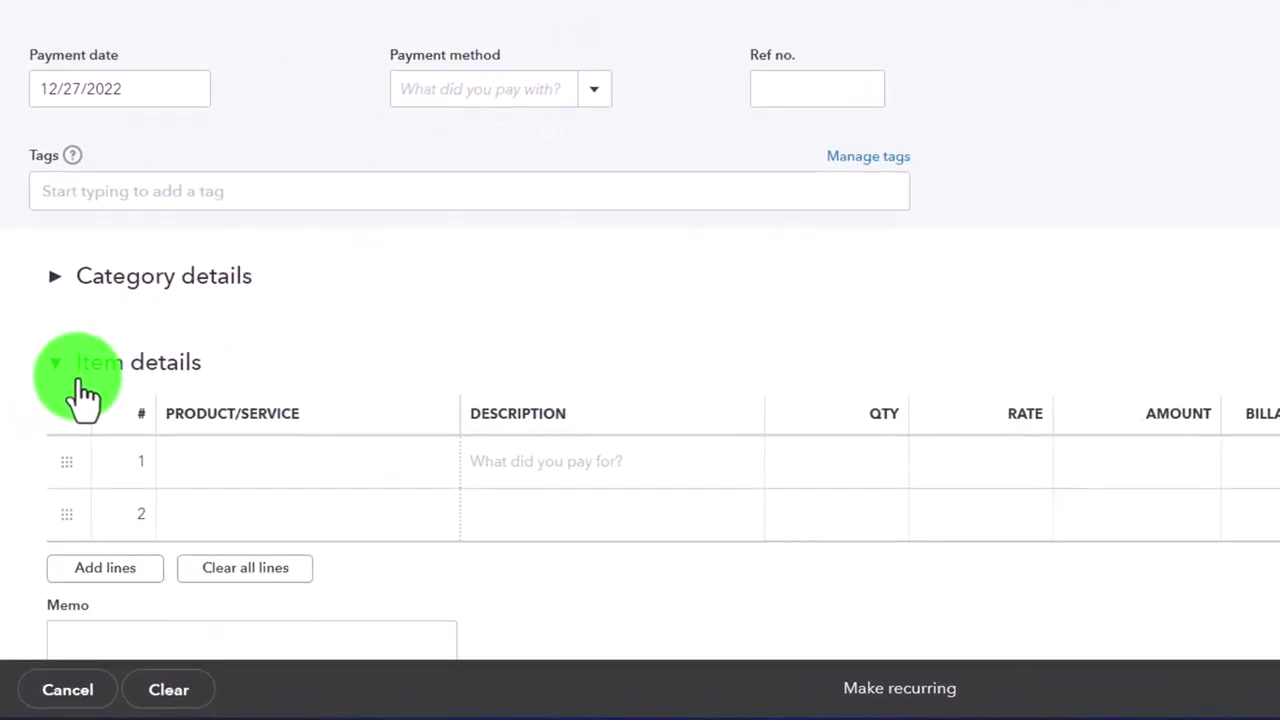
# - Fill the first item line of the expense with Inve 1 and a quantity of 10 at the default rate
pyautogui.click(242, 404)
pyautogui.write('Inv')
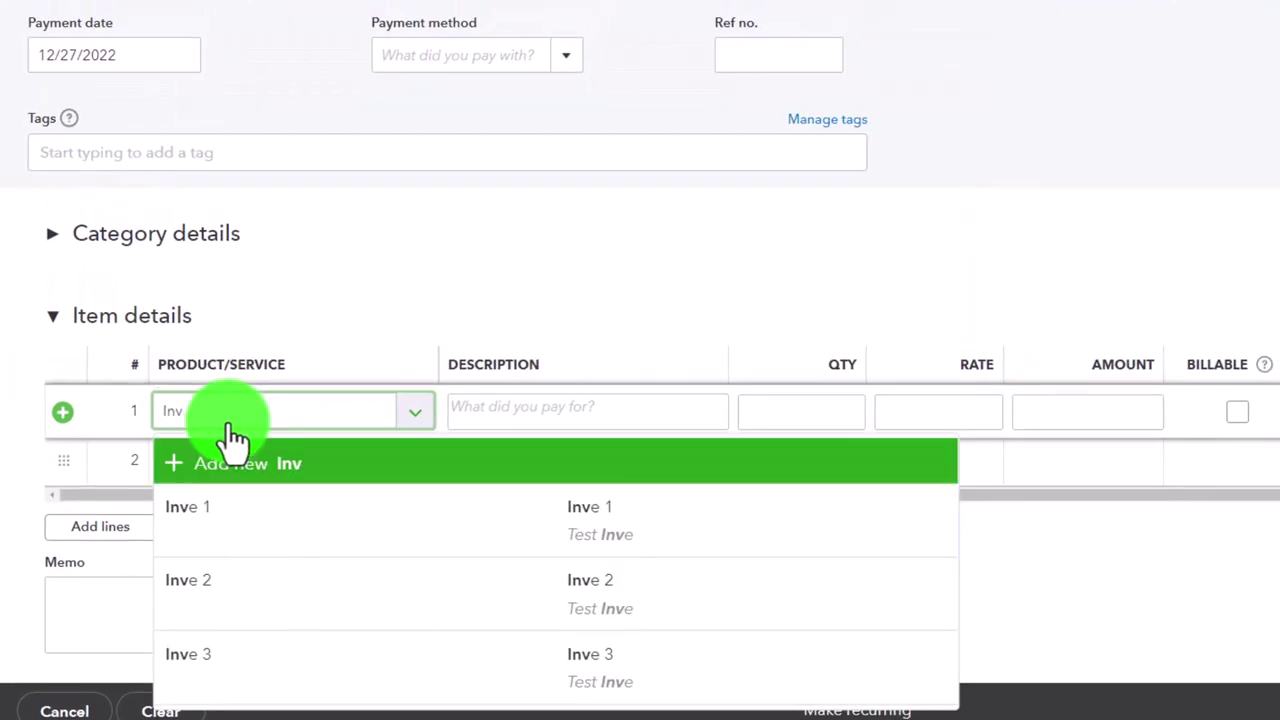
pyautogui.press('Down')
pyautogui.press('Return')
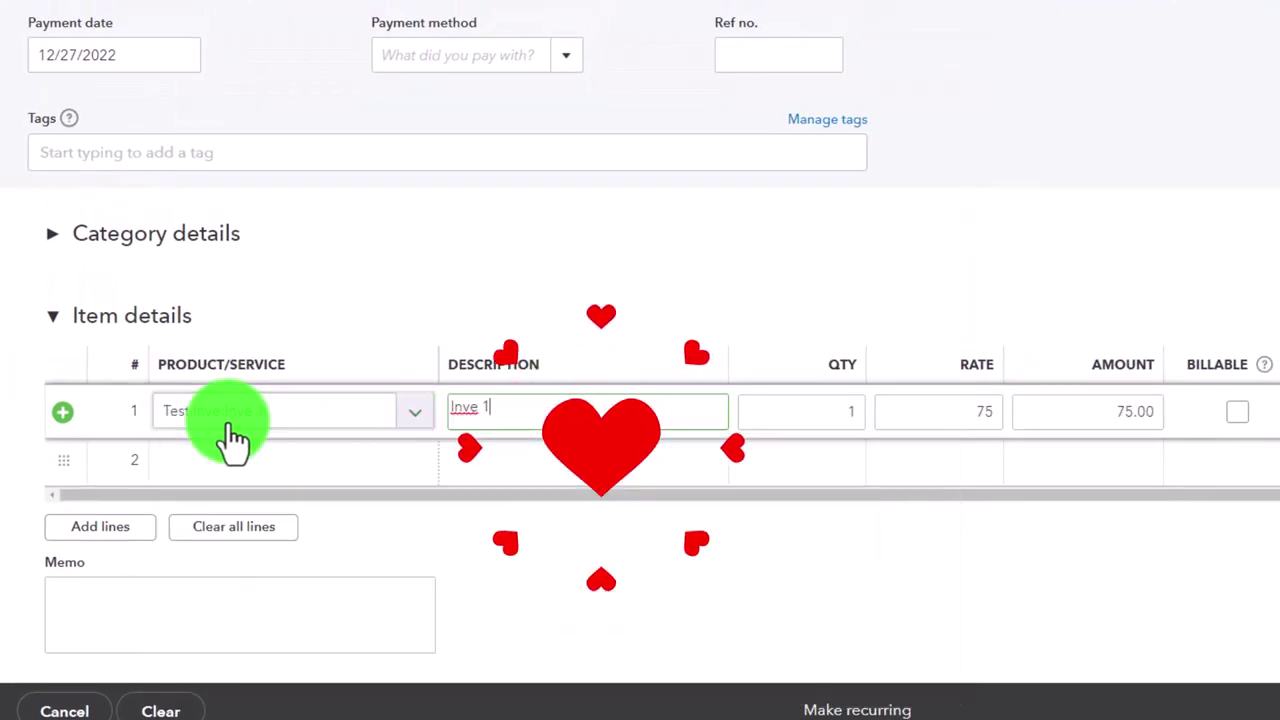
pyautogui.write('0')
pyautogui.press('Tab')
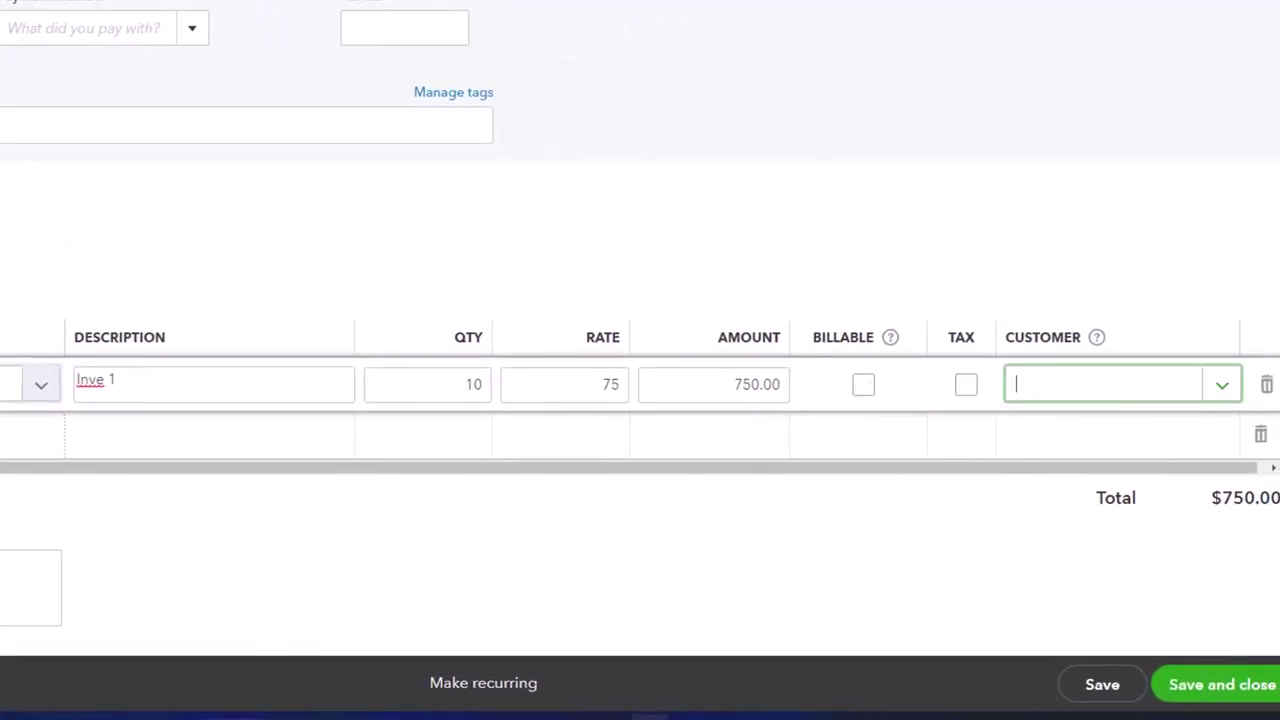
# - Fill the second item line with Inve 2 and a quantity of 7 at the default rate
pyautogui.click(30, 434)
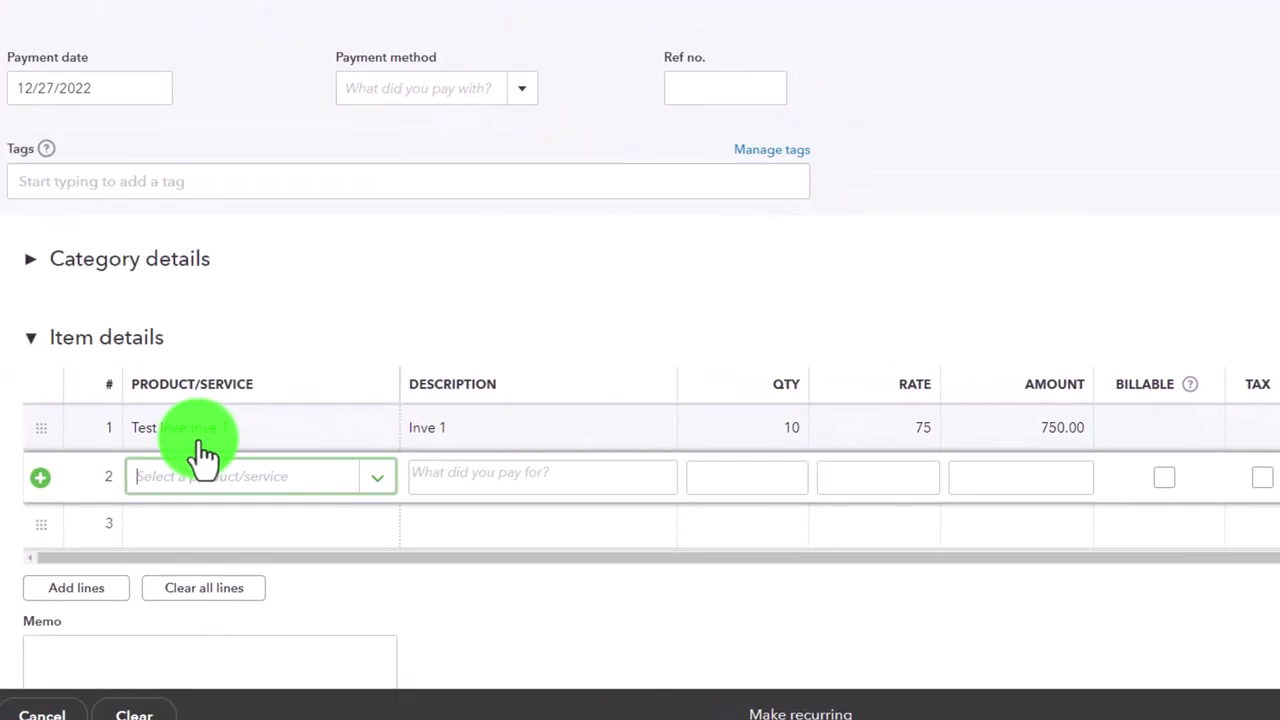
pyautogui.write('inv')
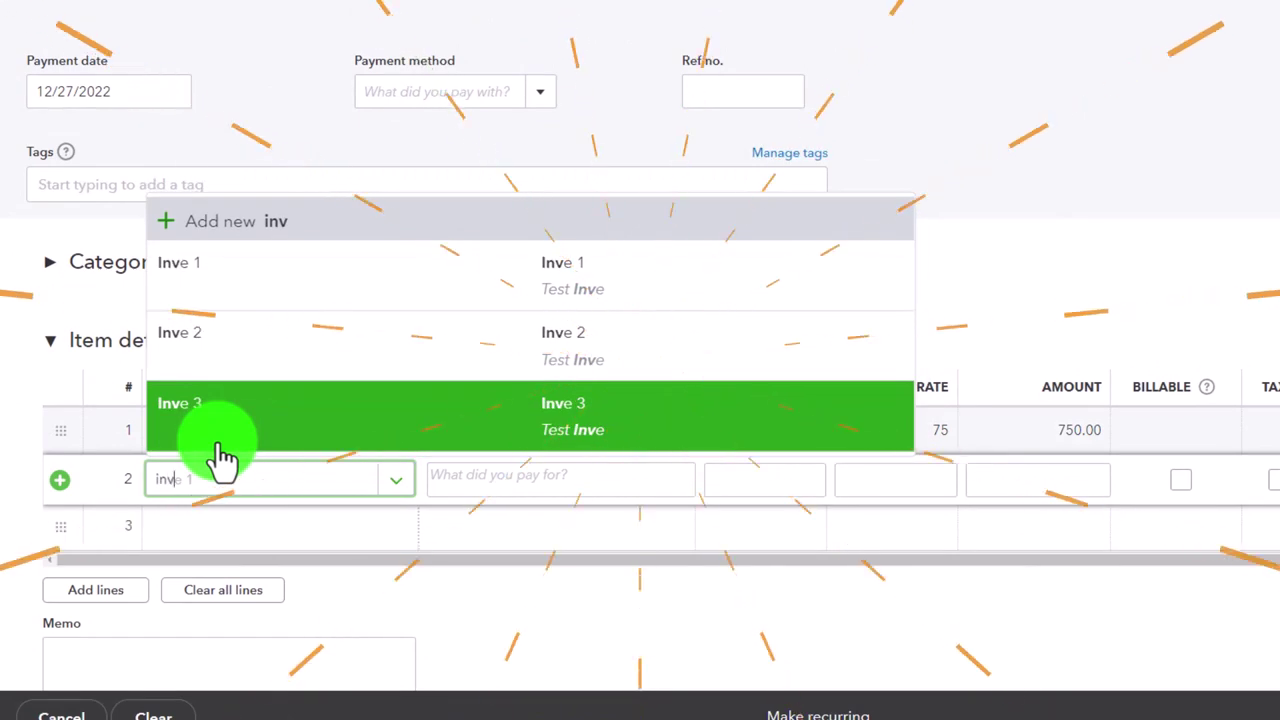
pyautogui.press('Up')
pyautogui.press('Tab')
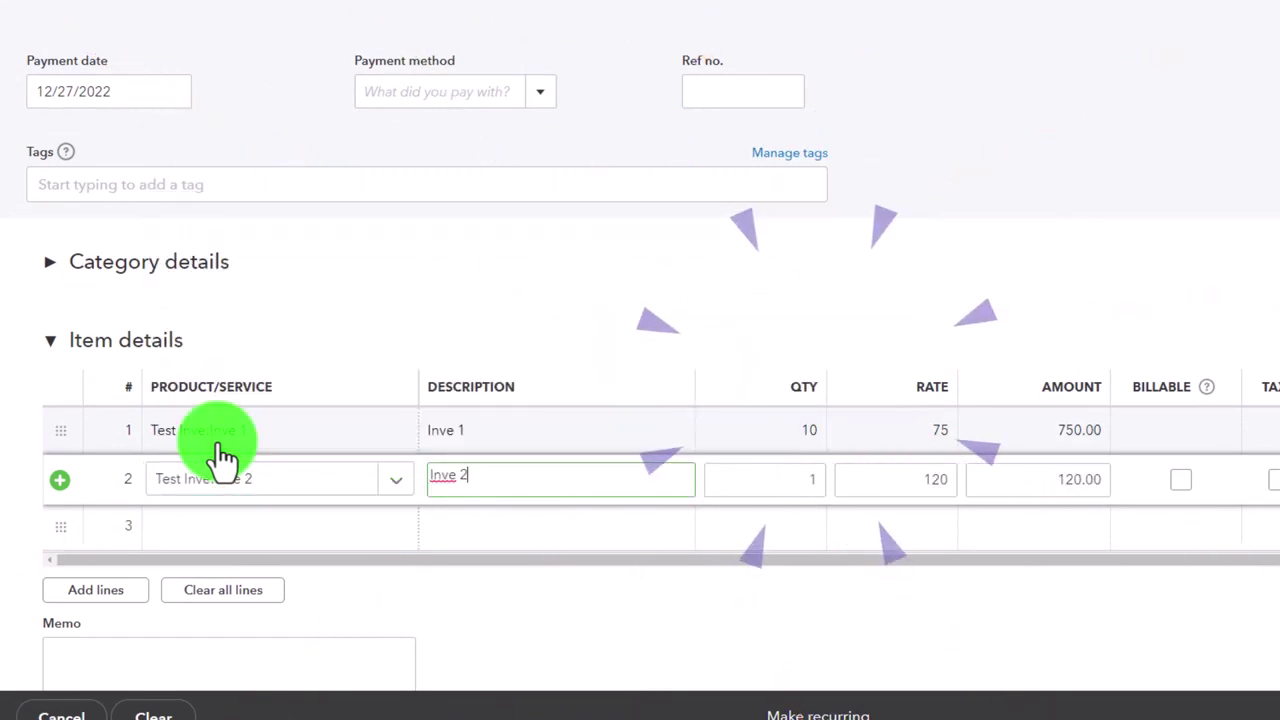
pyautogui.press('Tab')
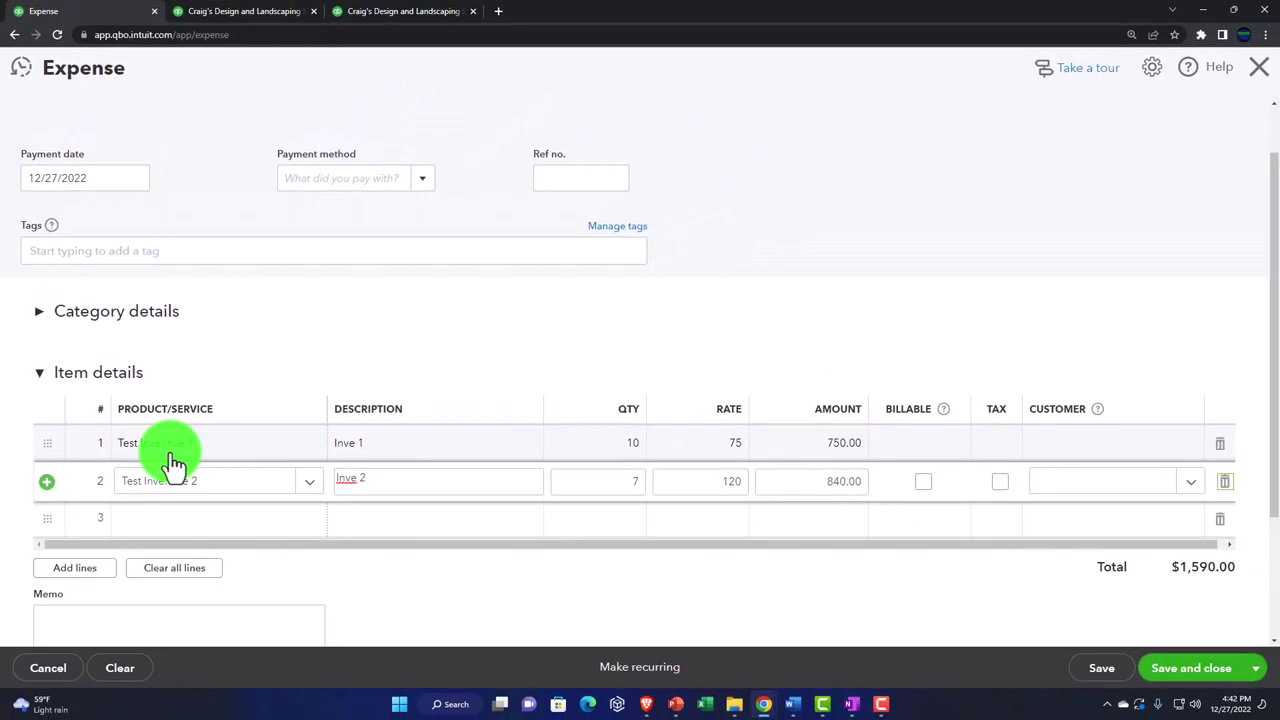
pyautogui.press('Tab')
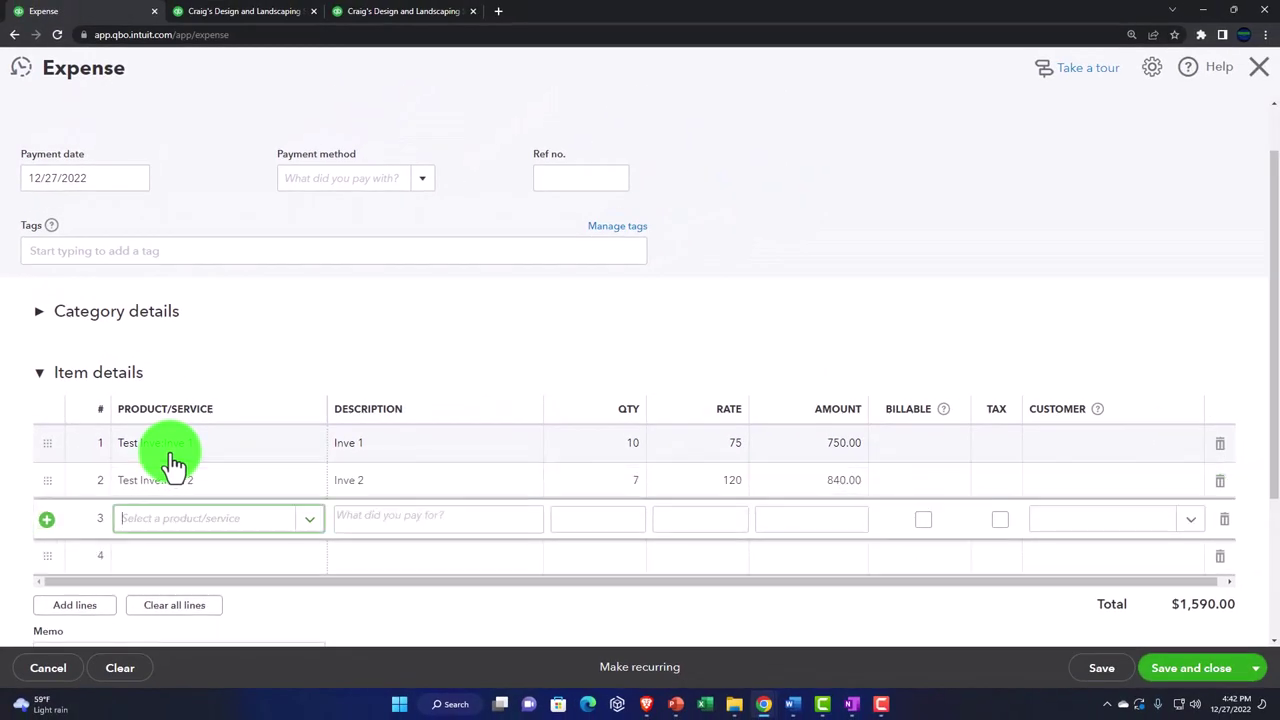
# - Fill the third item line with Inve 1 and a quantity of 3 at the default rate
pyautogui.write('inv')
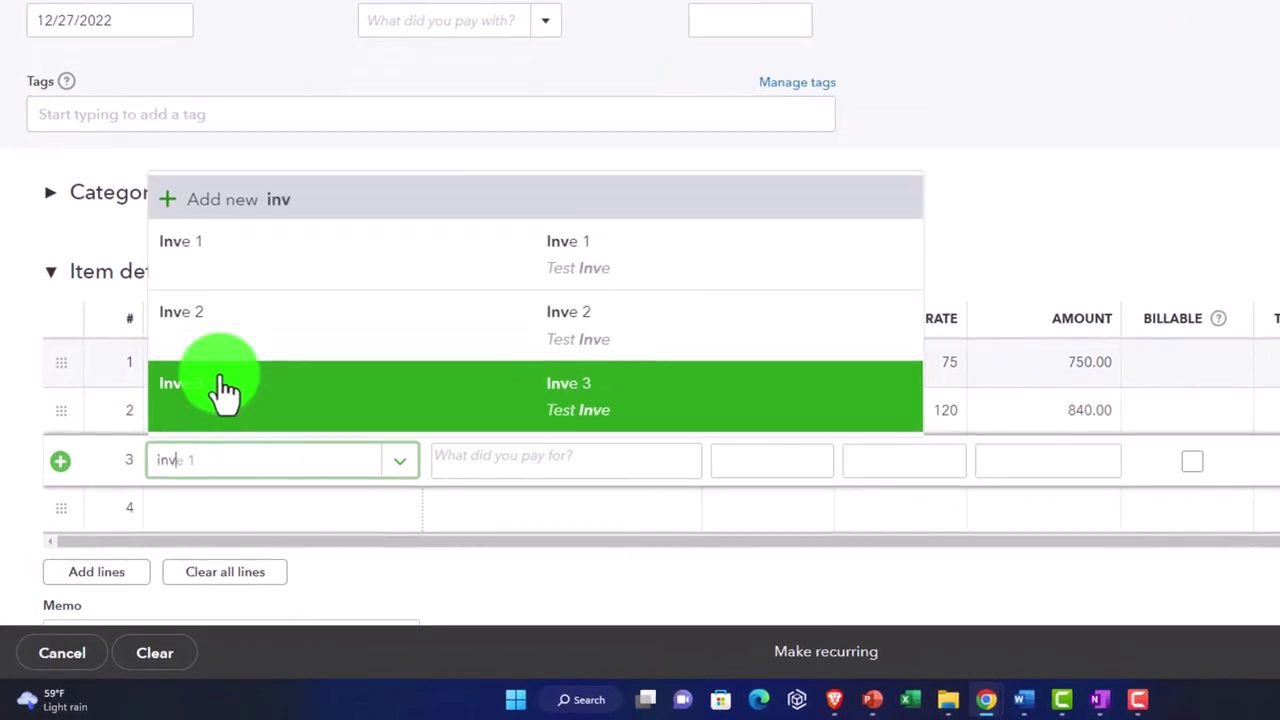
pyautogui.press('Tab')
pyautogui.press('Tab')
pyautogui.press('Tab')
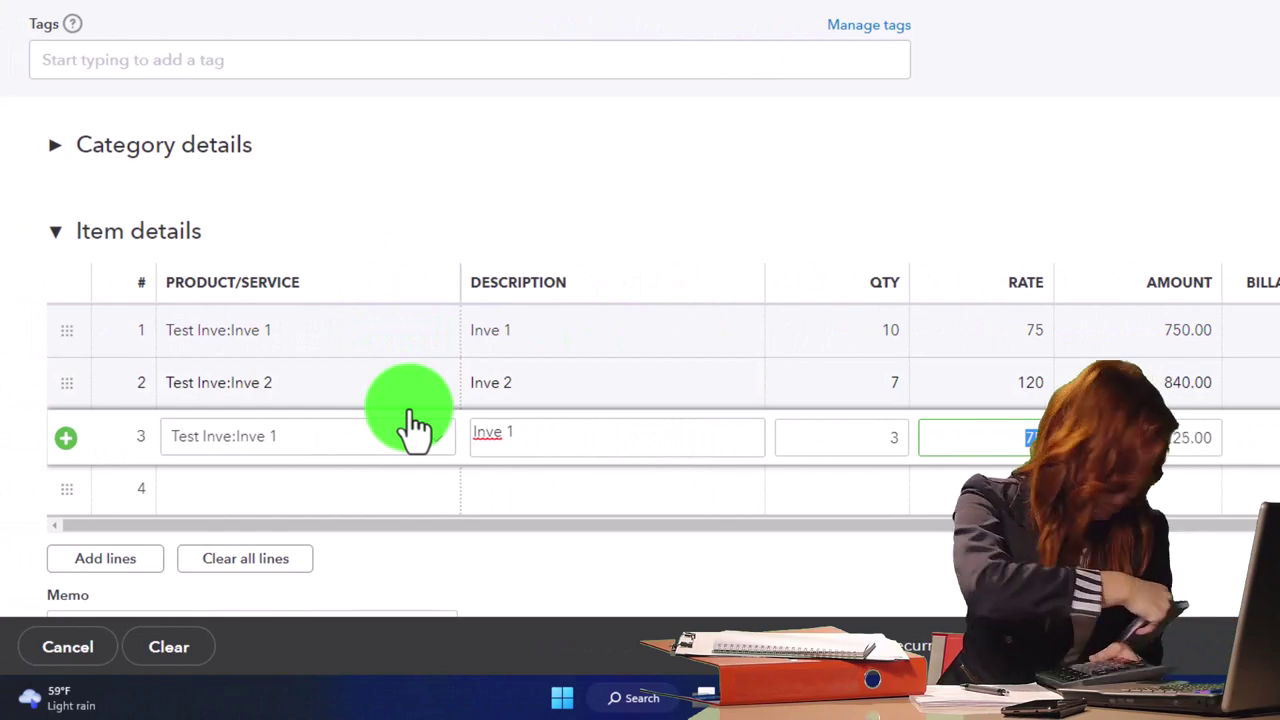
pyautogui.click(943, 573)
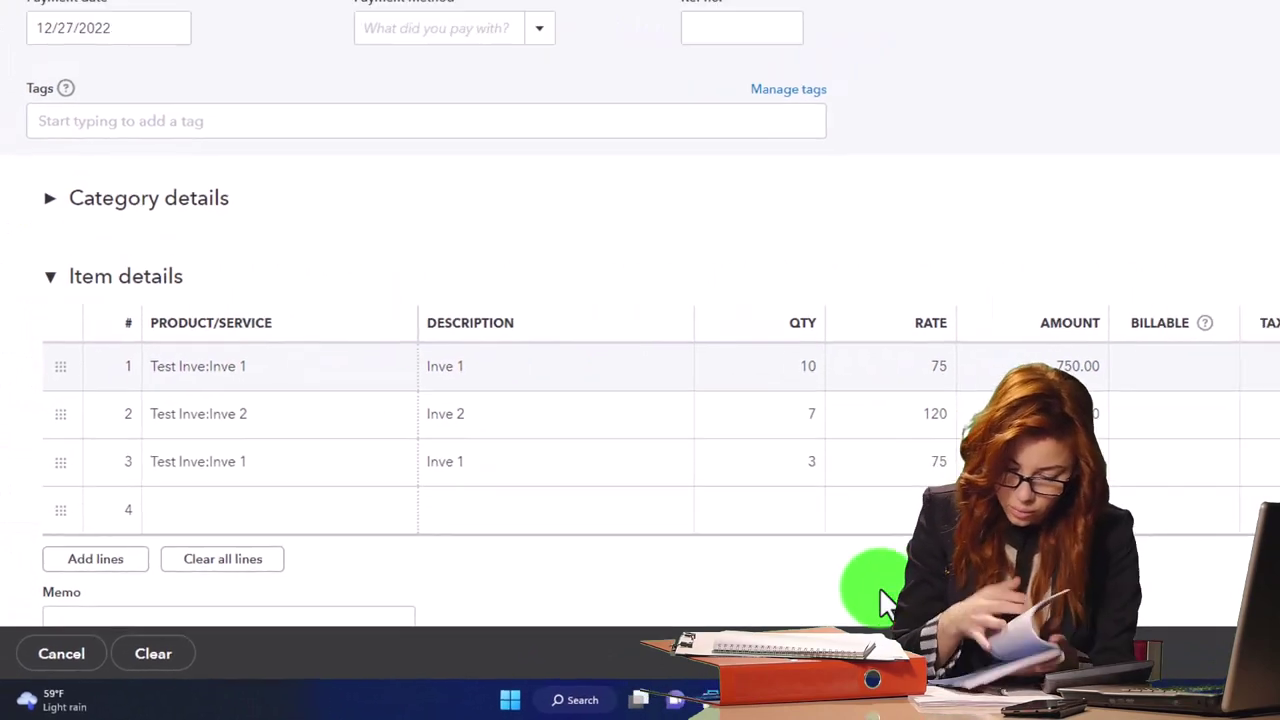
# - Save and close the expense, and check the on-hand quantities of the Test Inve items in the products list
pyautogui.scroll(-1, 741, 616)
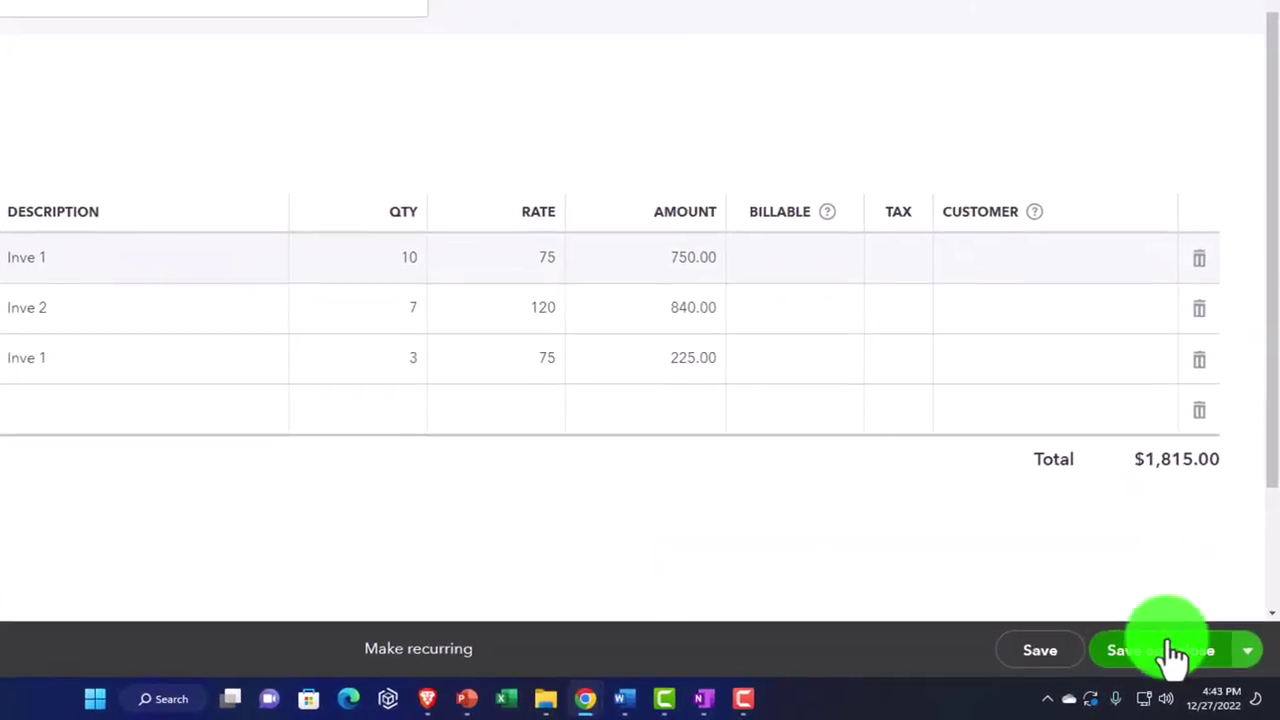
pyautogui.click(1213, 662)
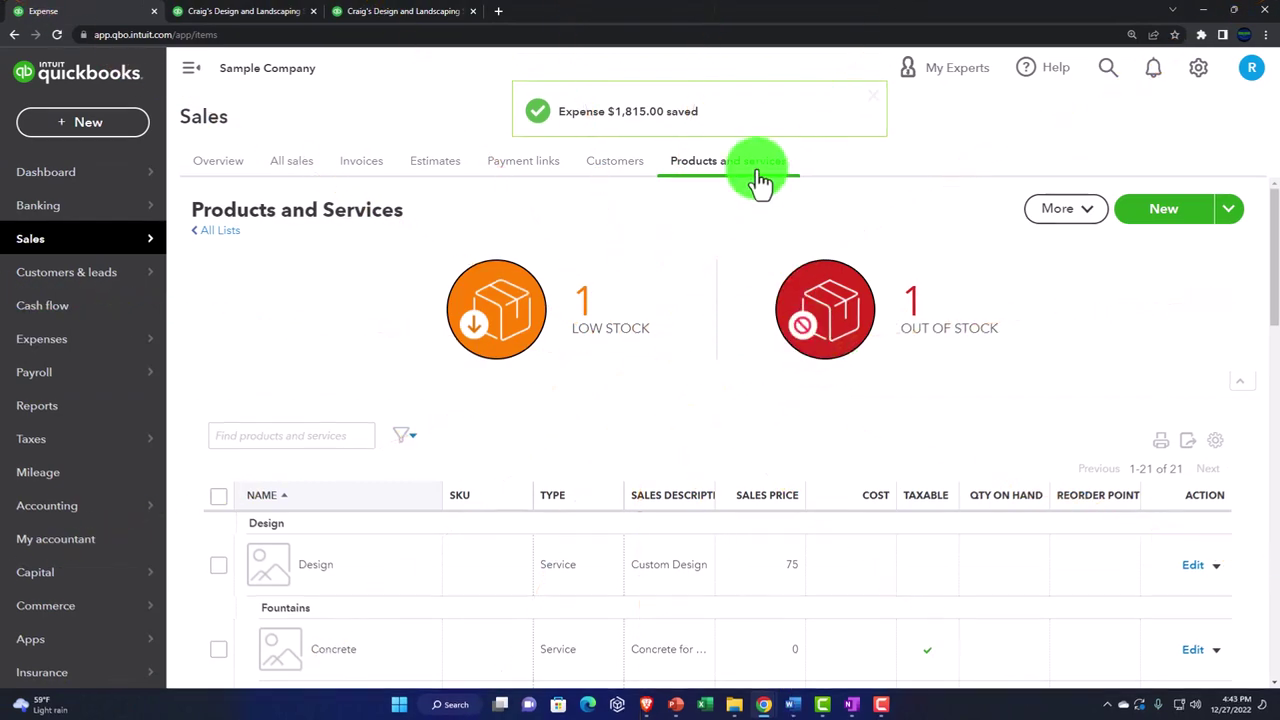
pyautogui.scroll(-1, 727, 362)
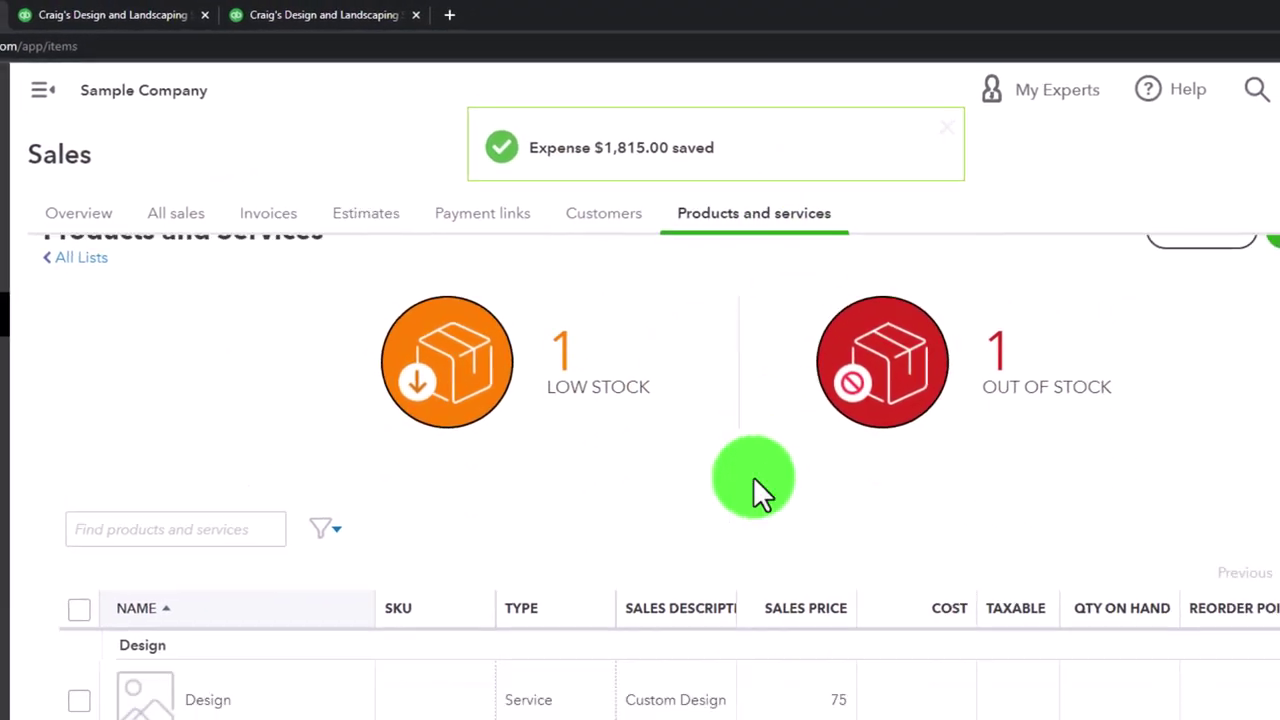
pyautogui.scroll(-12, 755, 488)
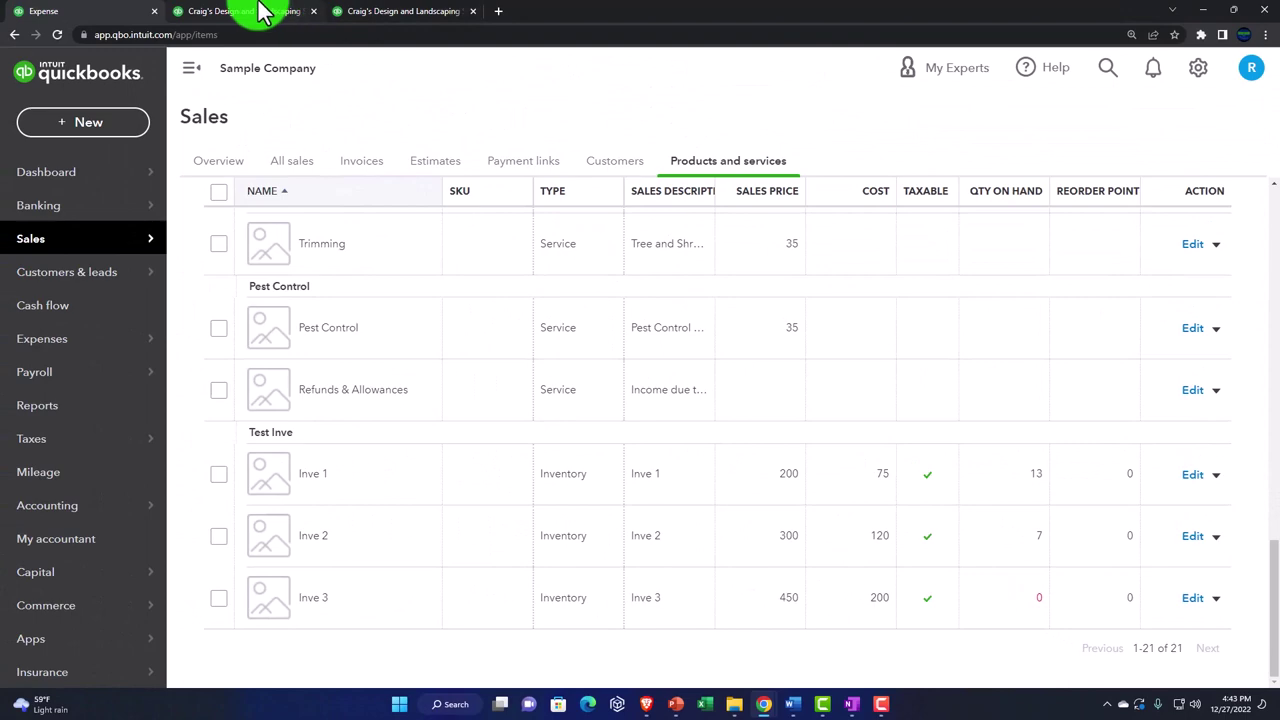
# - Refresh the balance sheet and examine the Checking and Inventory Asset balances after the expense purchase
pyautogui.click(262, 12)
pyautogui.scroll(3, 560, 421)
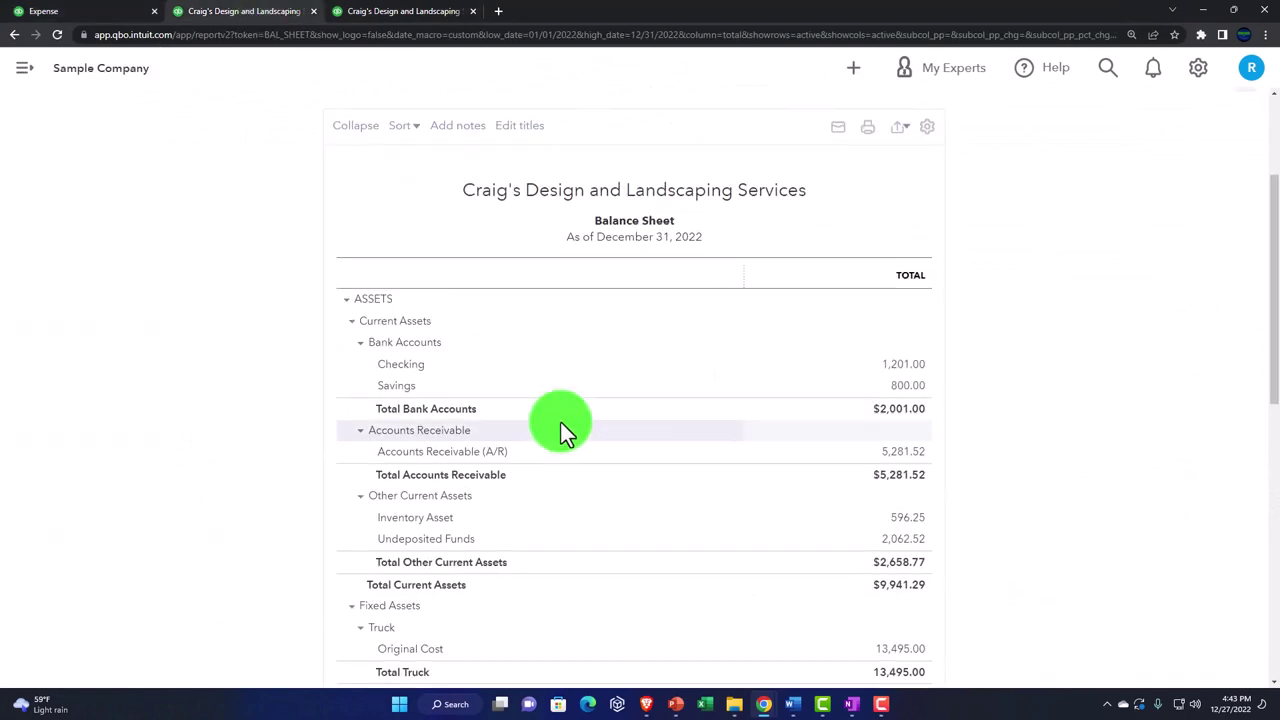
pyautogui.scroll(-3, 705, 440)
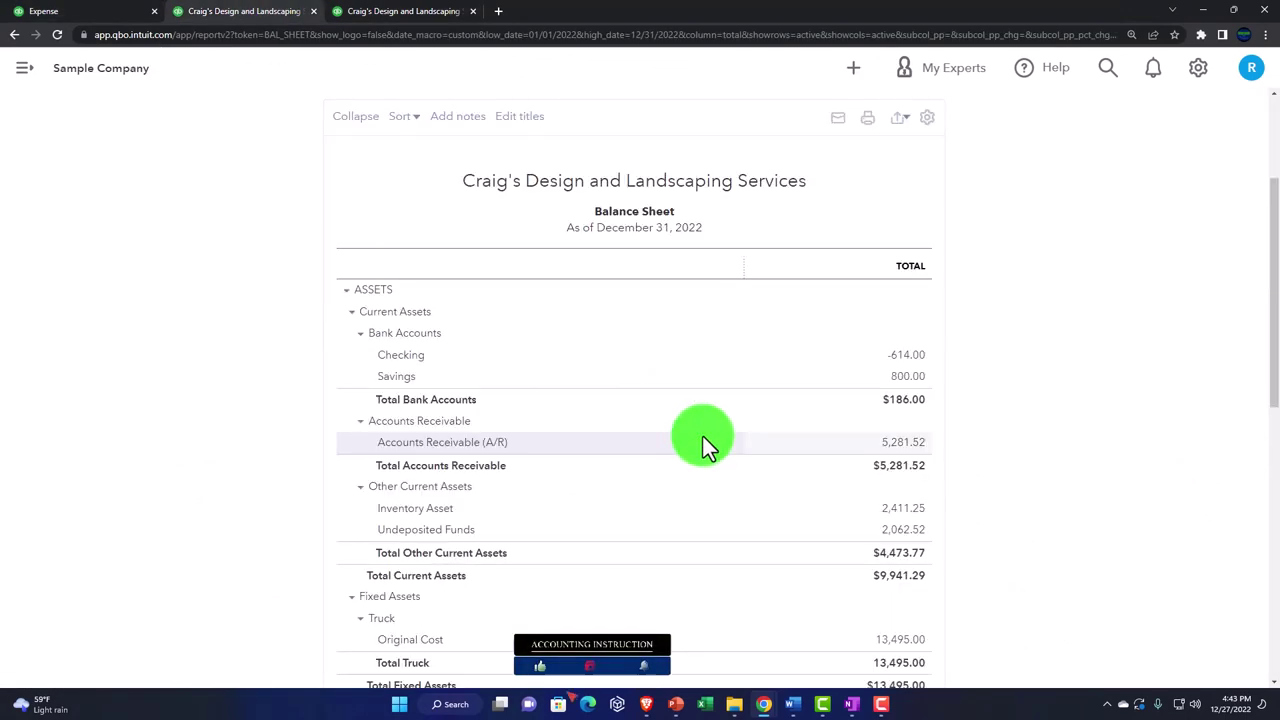
pyautogui.scroll(-1, 490, 432)
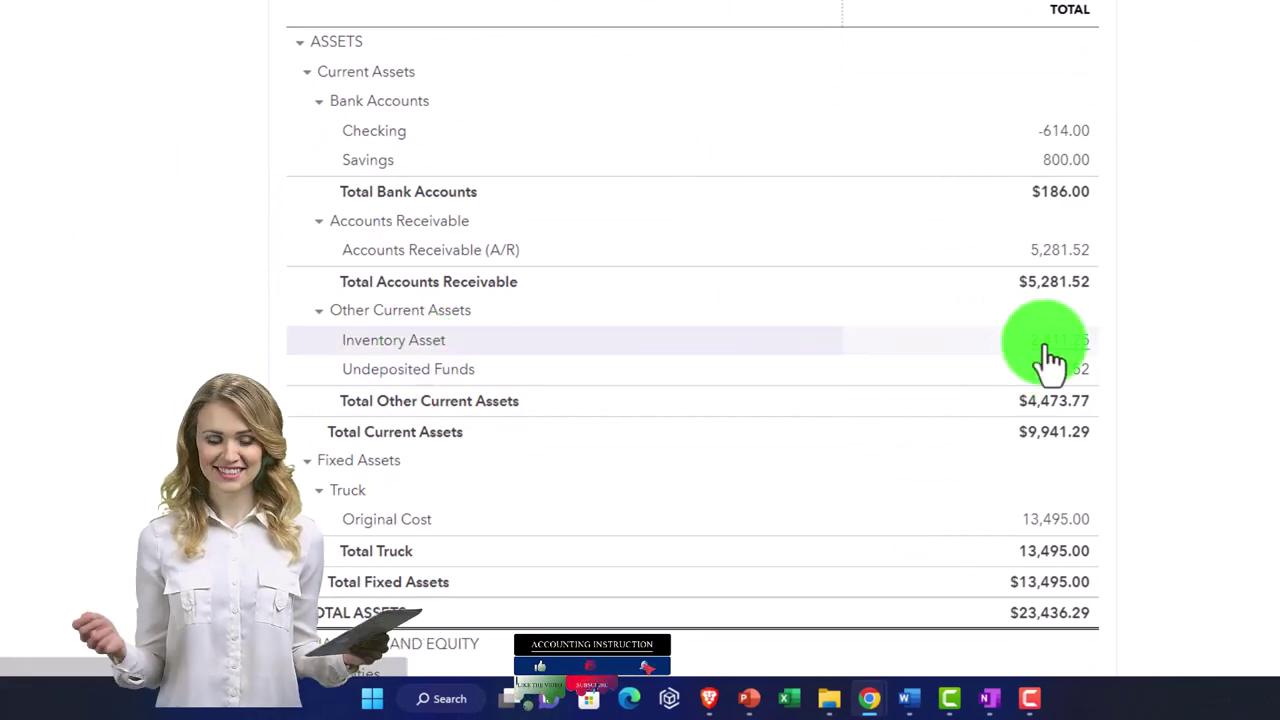
# - Examine the AAA purchase entries in the transaction detail behind Inventory Asset, and return to the balance sheet
pyautogui.click(1045, 345)
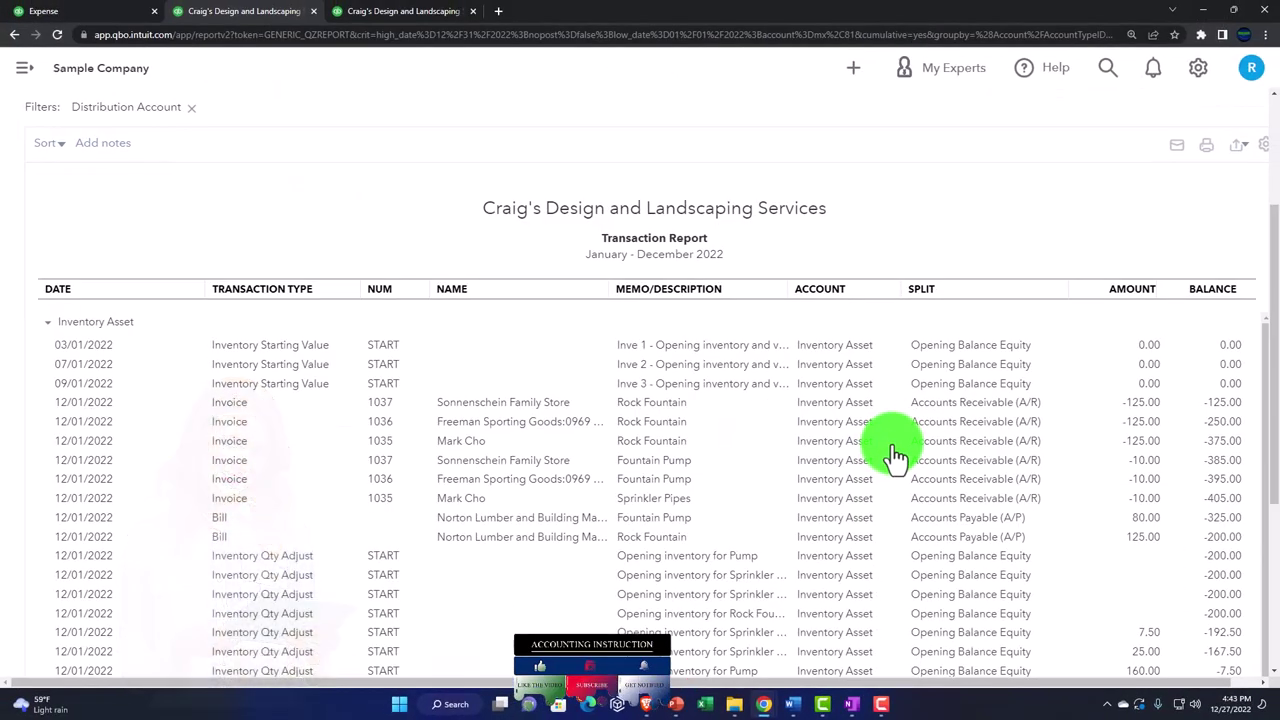
pyautogui.hotkey('ctrl', '-')
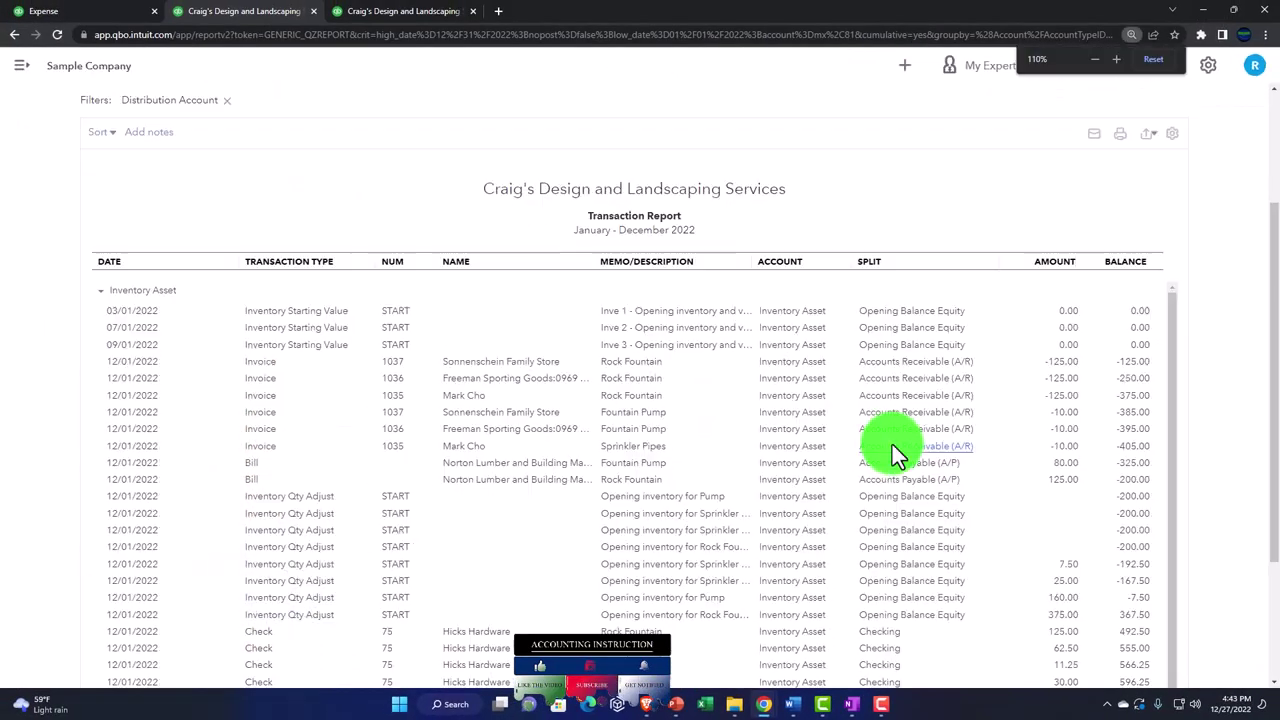
pyautogui.scroll(-2, 892, 444)
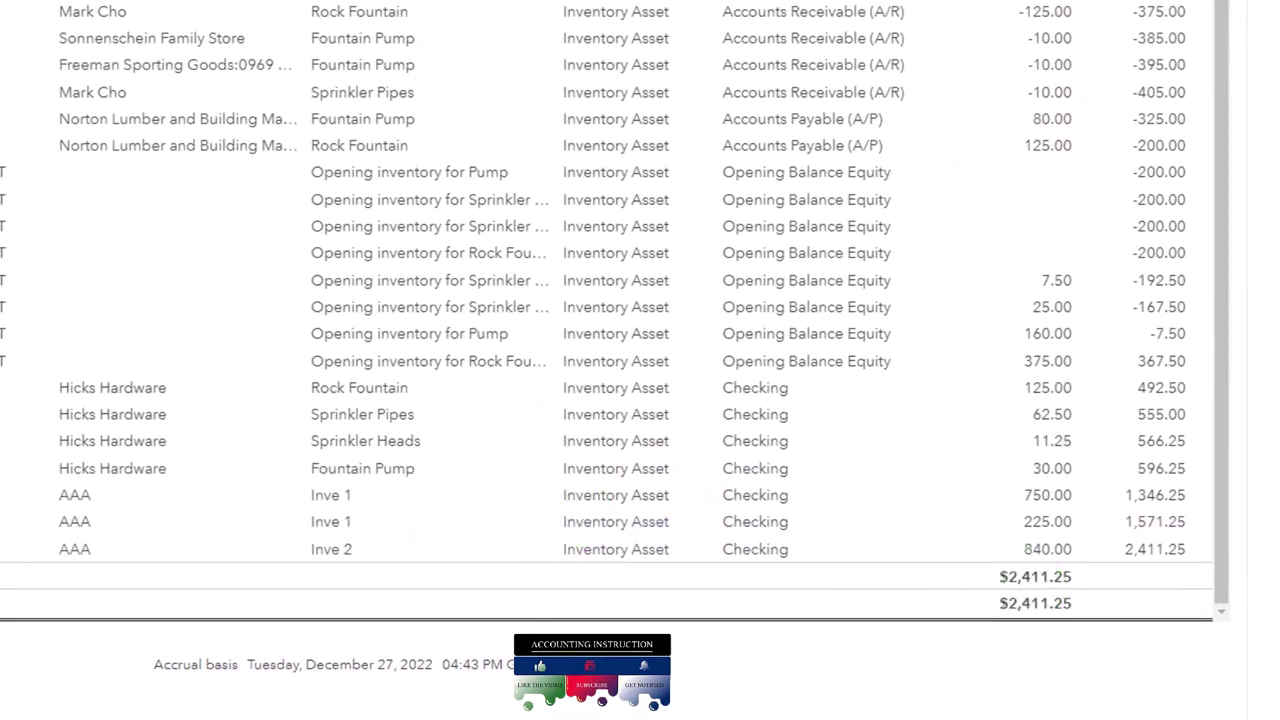
pyautogui.scroll(10, 640, 360)
pyautogui.click(88, 195)
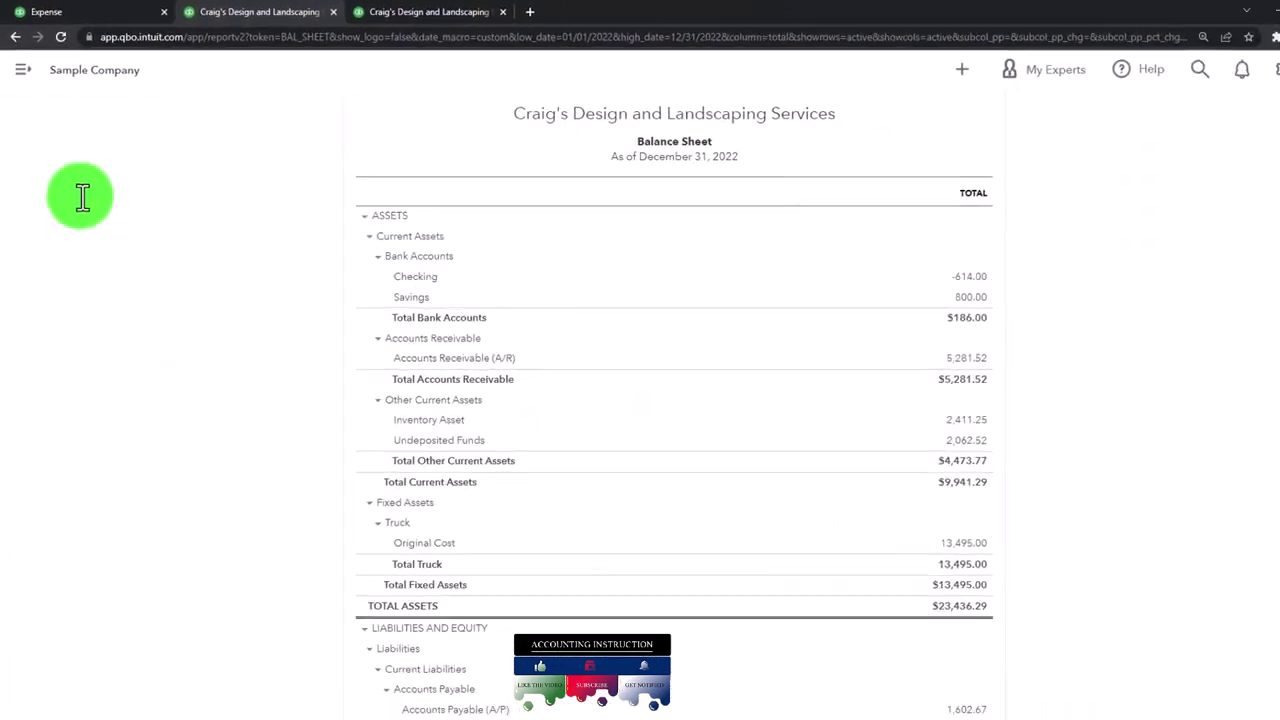
# - Duplicate the Profit and Loss browser tab and open the Inventory Valuation Summary report in the copy
pyautogui.click(388, 18)
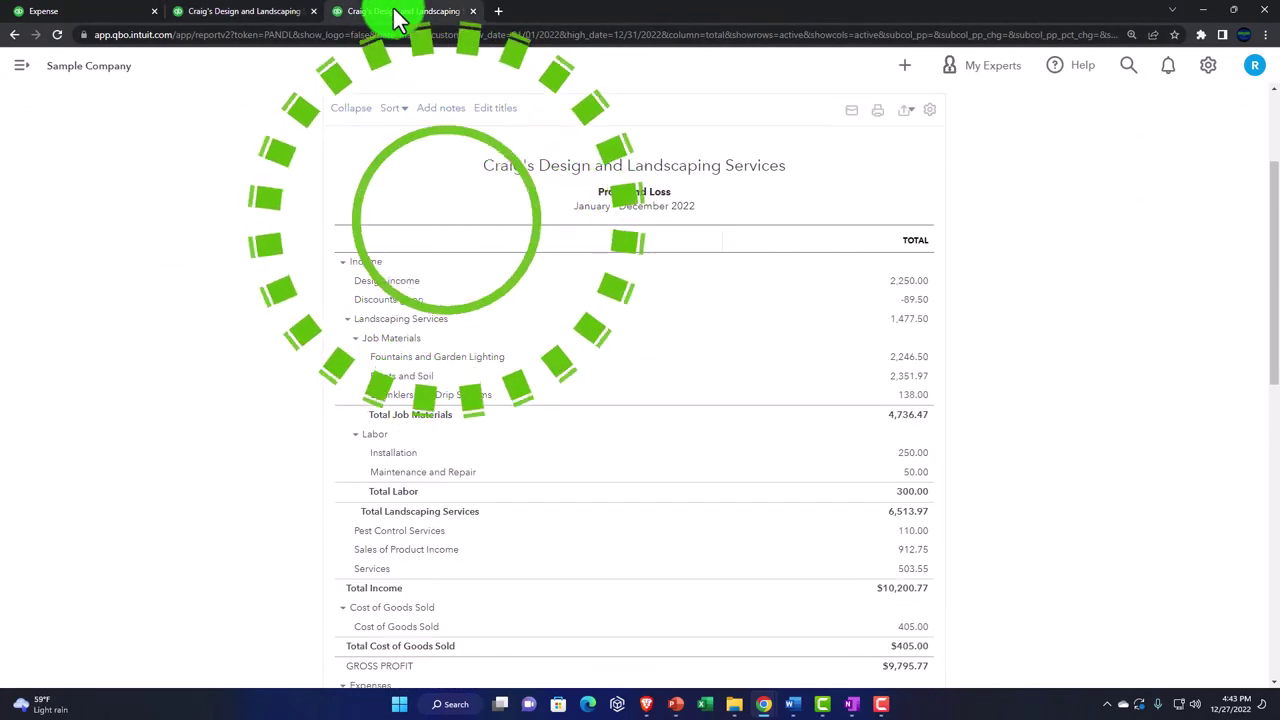
pyautogui.rightClick(393, 16)
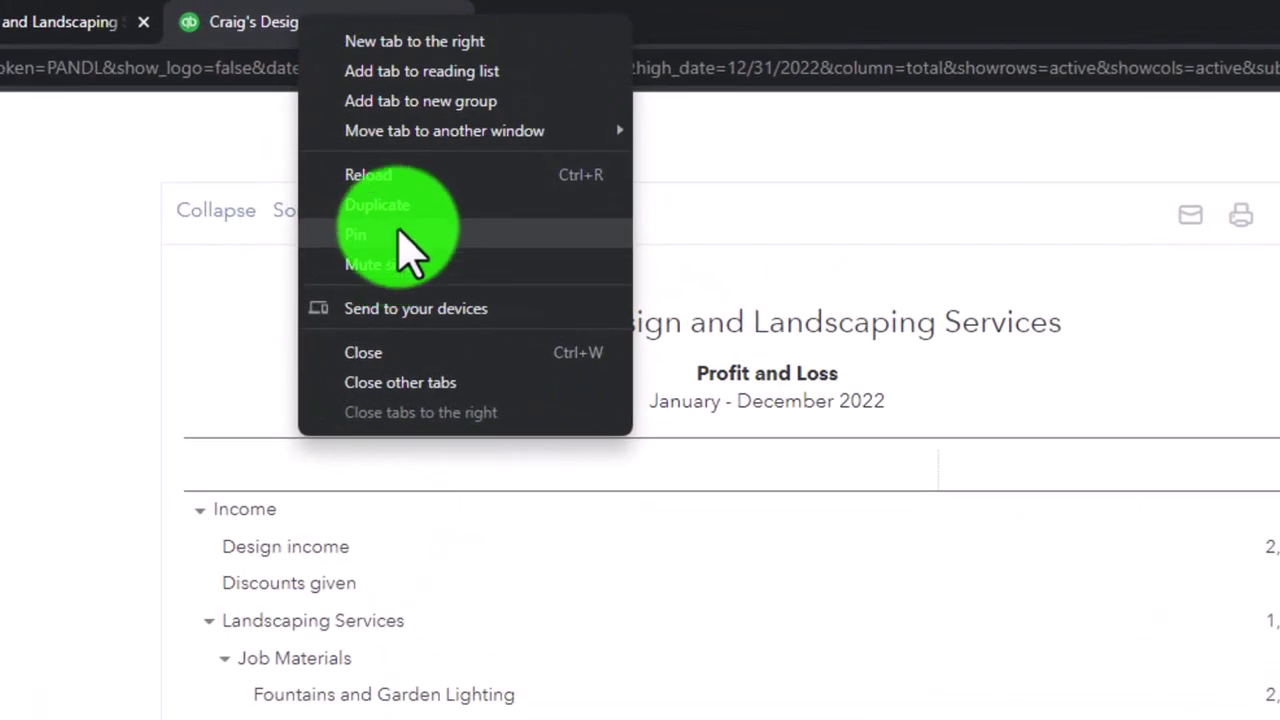
pyautogui.click(420, 205)
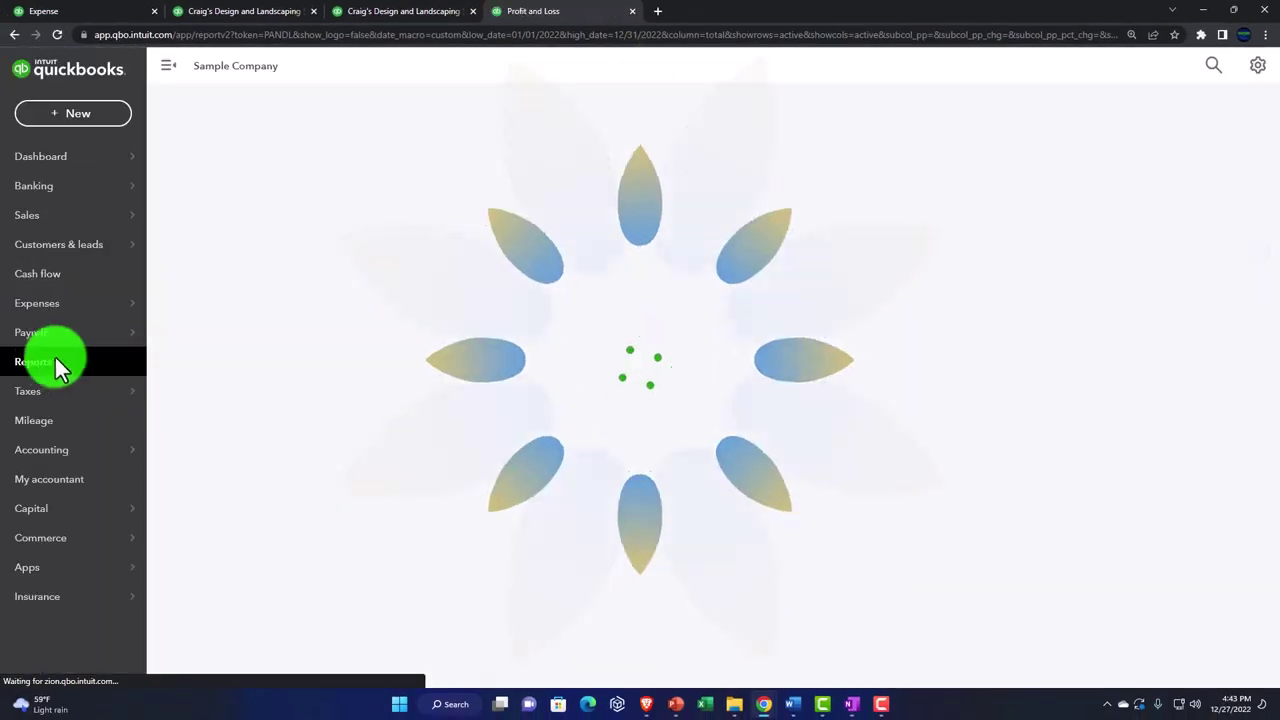
pyautogui.click(38, 400)
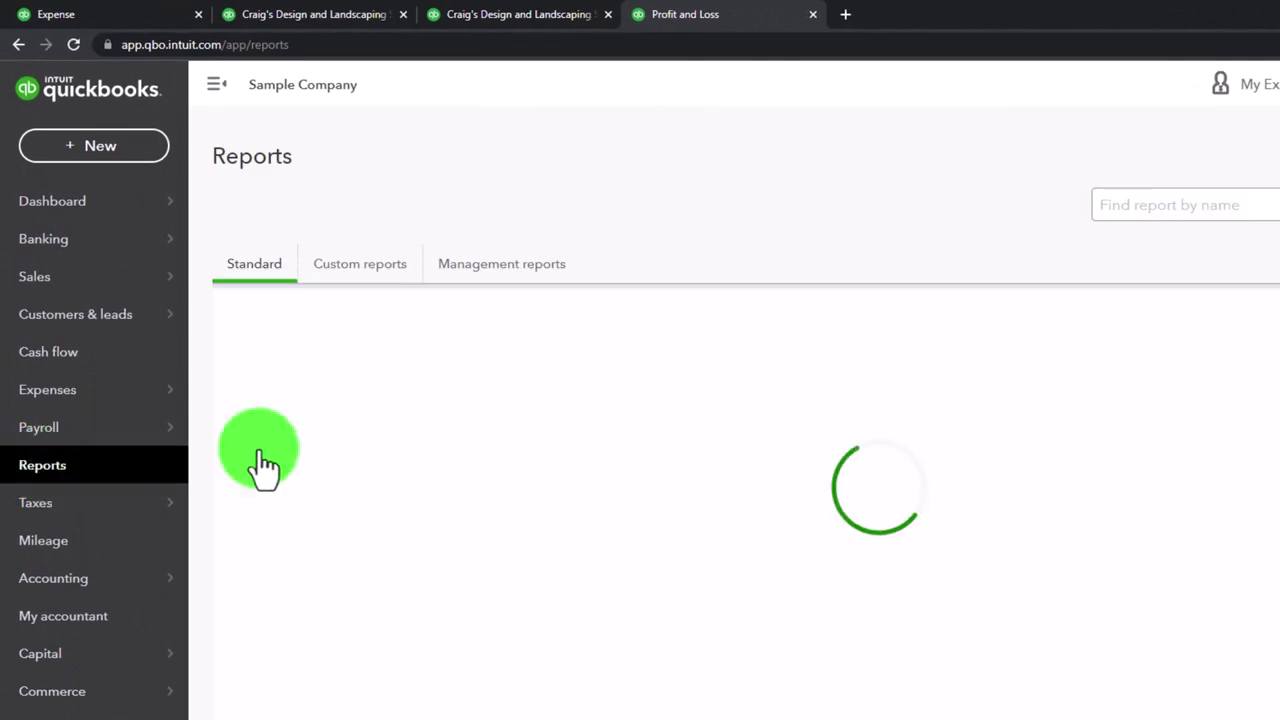
pyautogui.click(1148, 213)
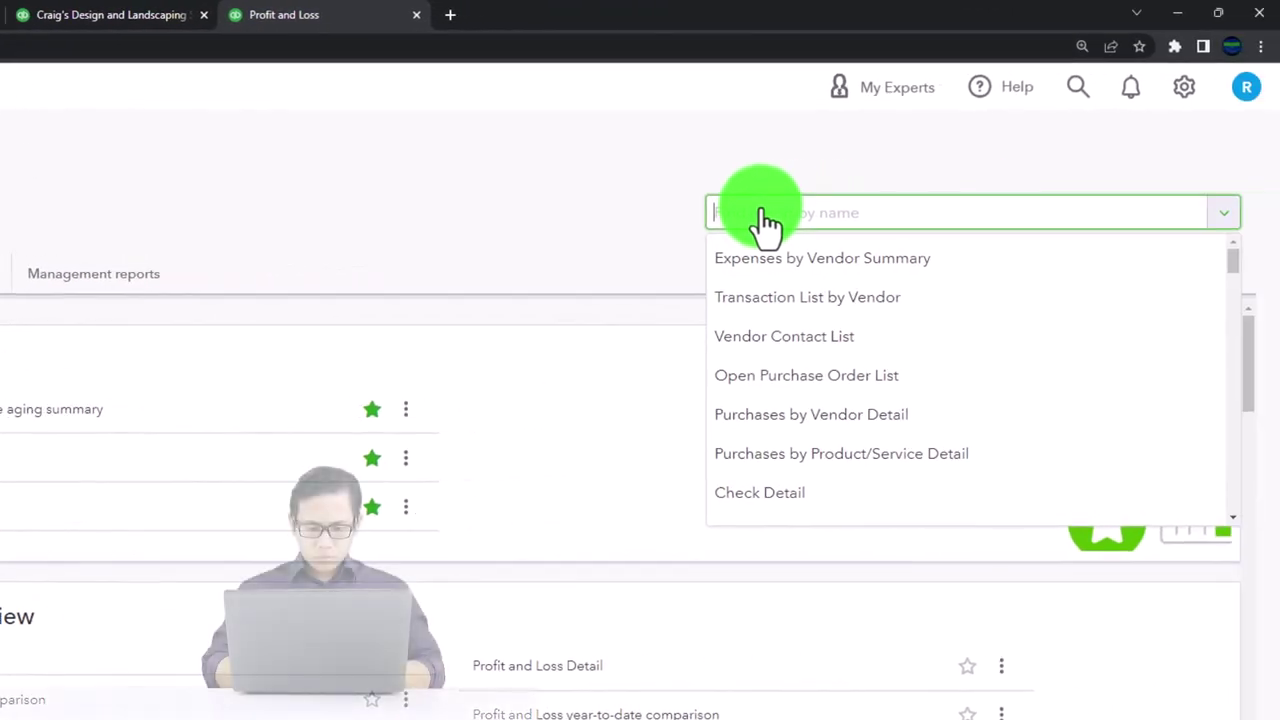
pyautogui.write('inv')
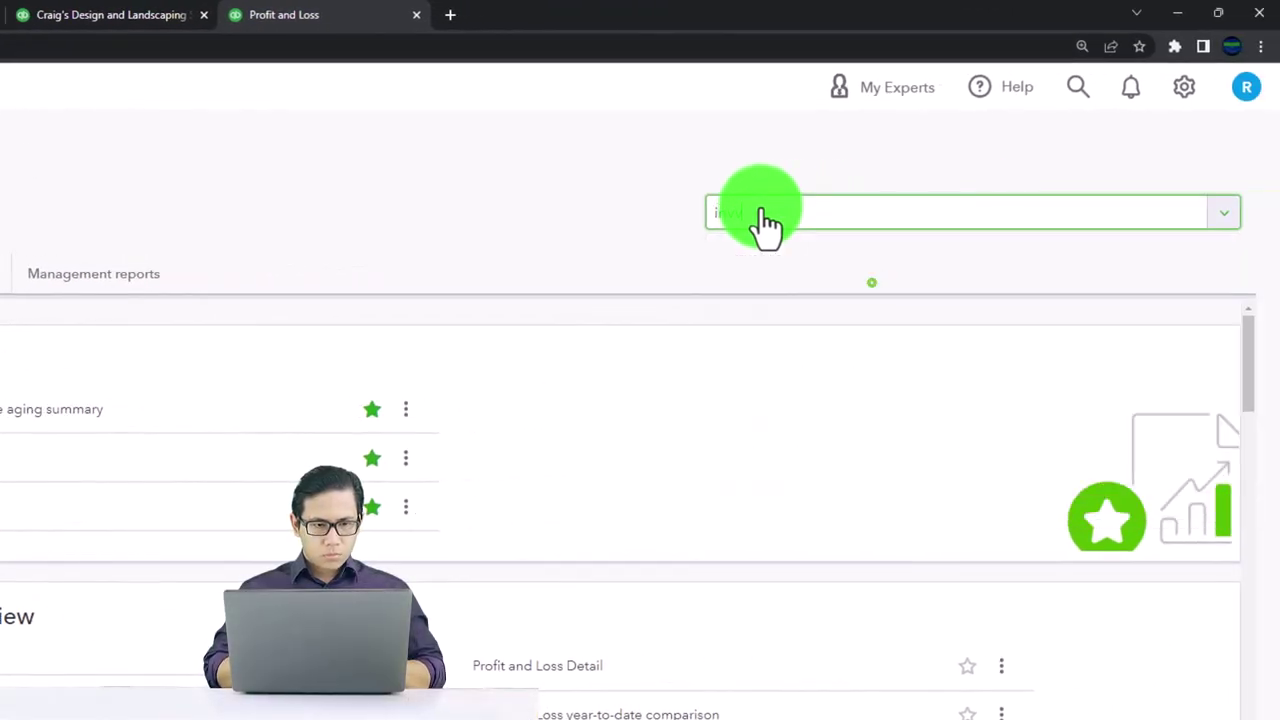
pyautogui.write('en')
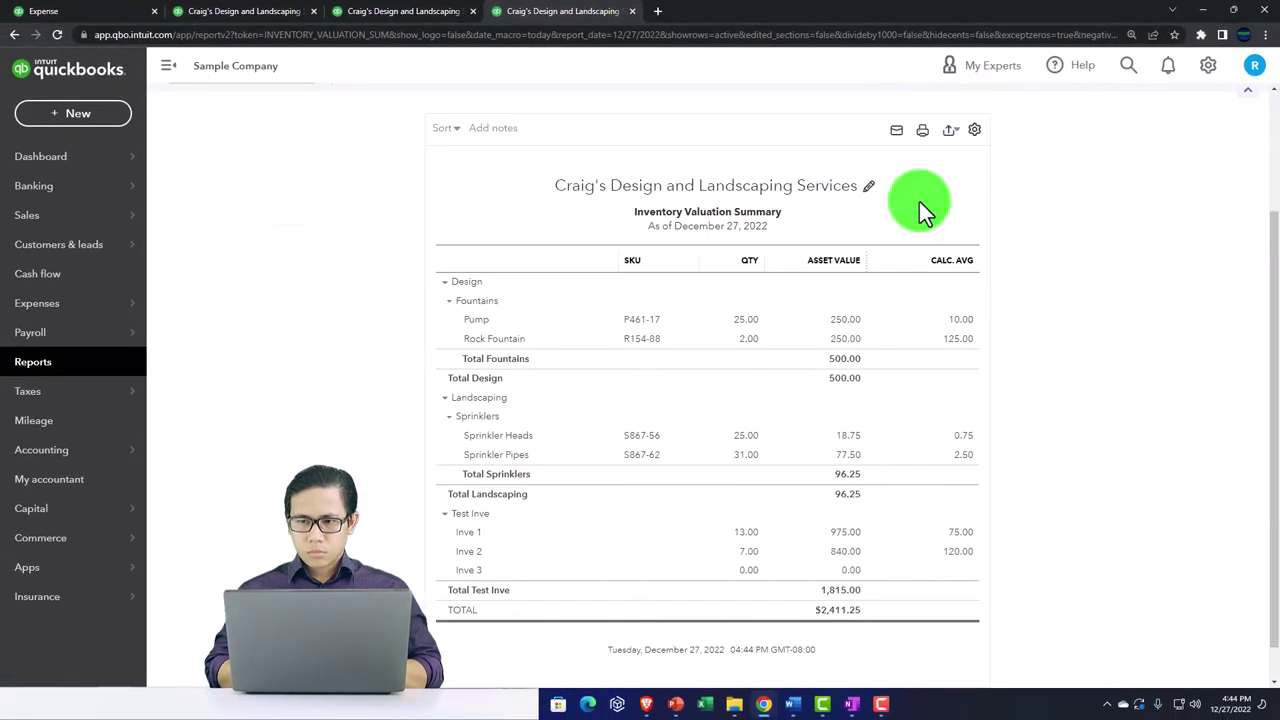
# - Run the Inventory Valuation Summary as of 12/31/2022 and review the Test Inve quantities and asset values
pyautogui.scroll(2, 615, 325)
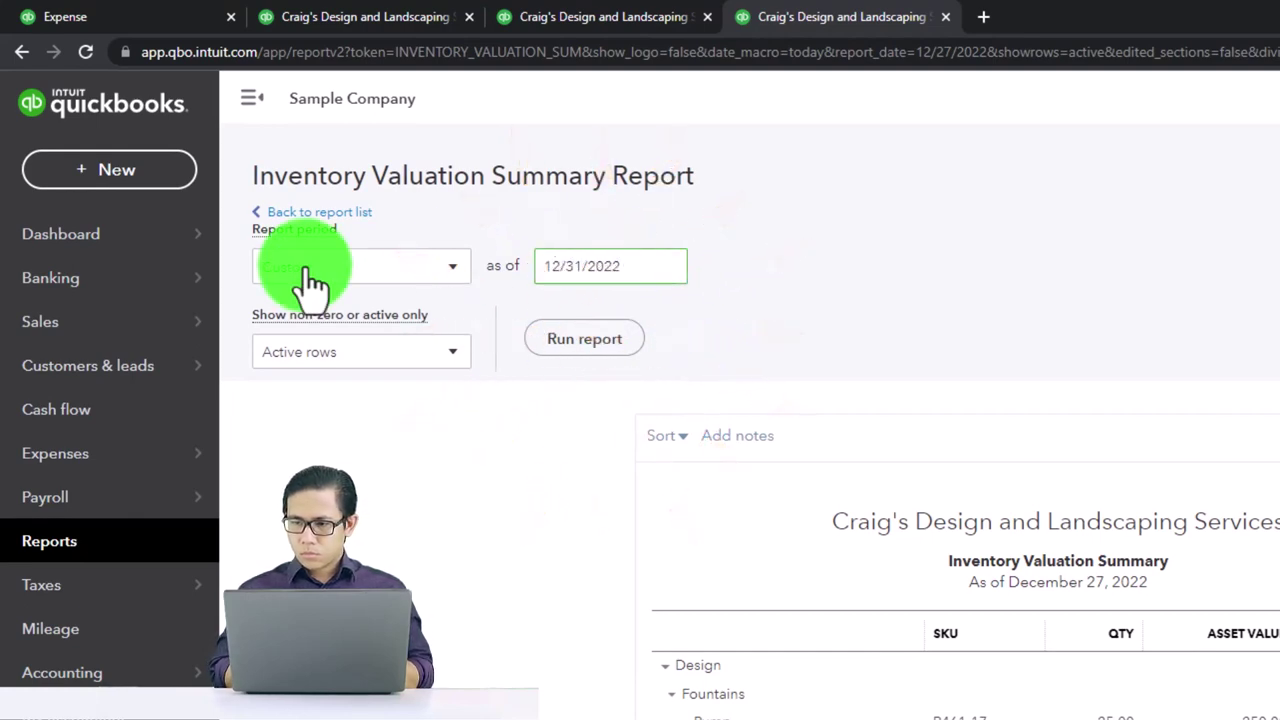
pyautogui.click(584, 338)
pyautogui.scroll(-3, 490, 430)
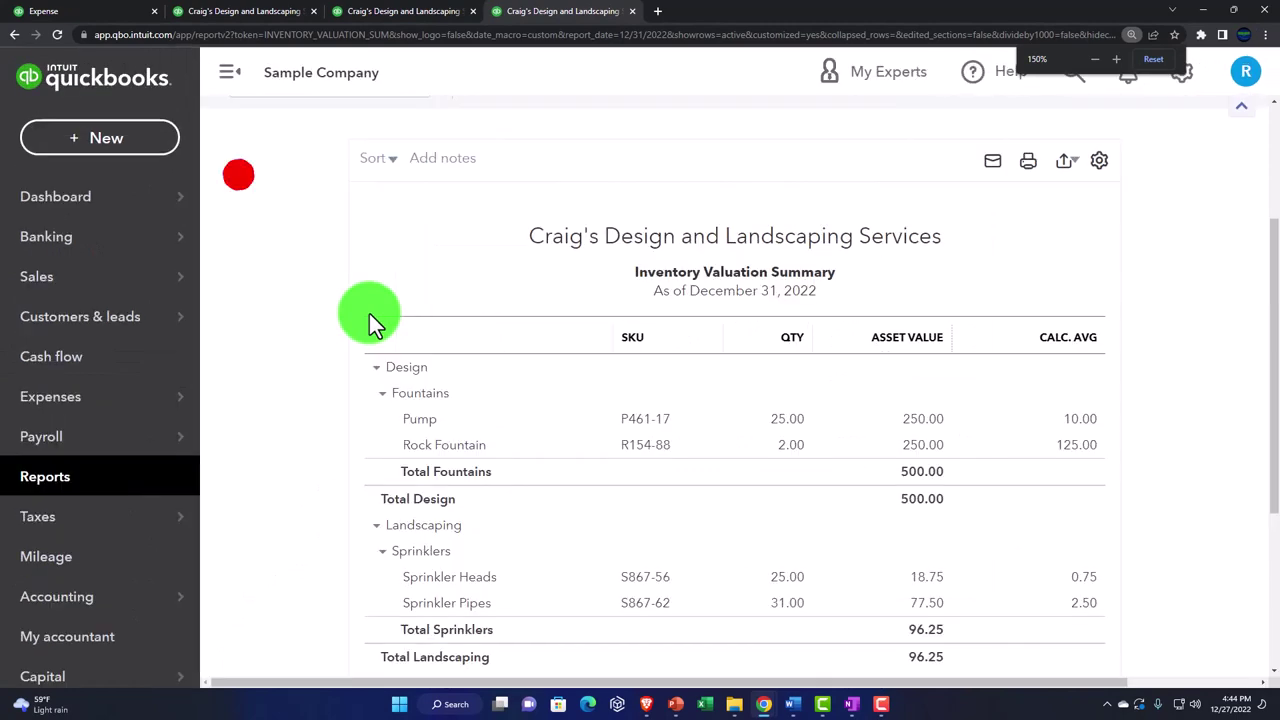
pyautogui.click(190, 68)
pyautogui.scroll(-1, 261, 274)
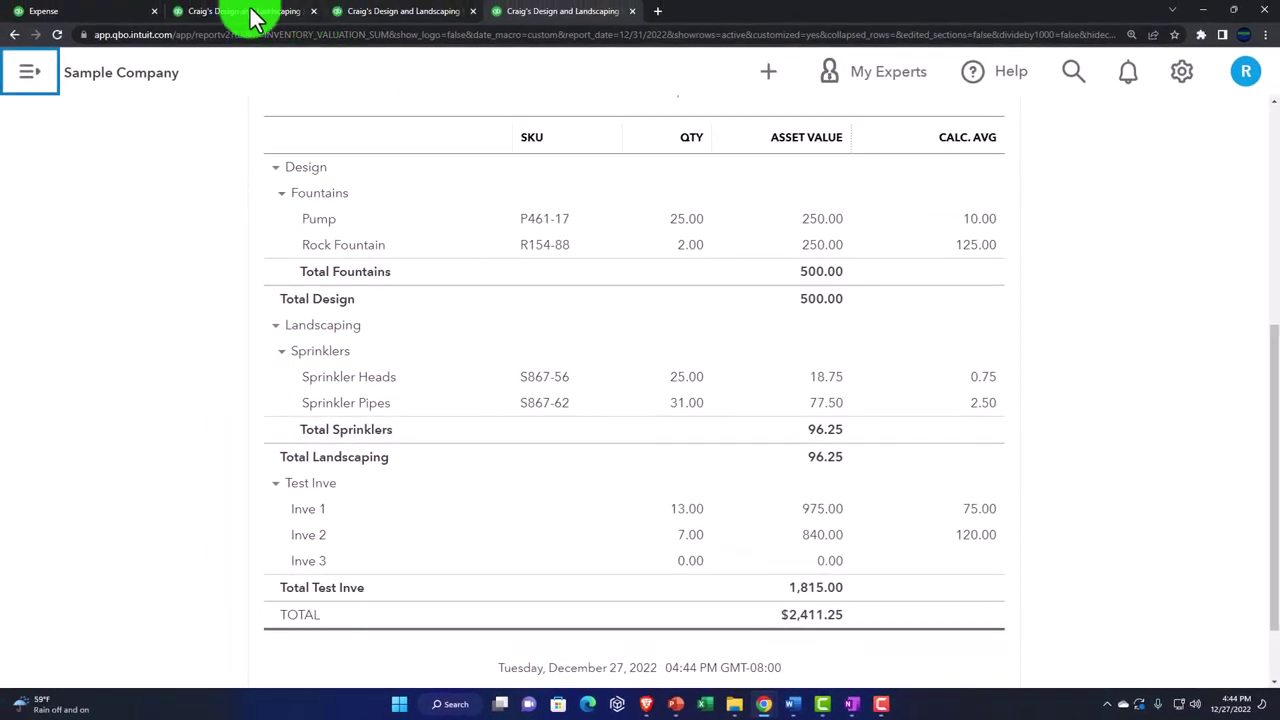
# - Start a new invoice and add BBB as a new customer on it
pyautogui.click(252, 15)
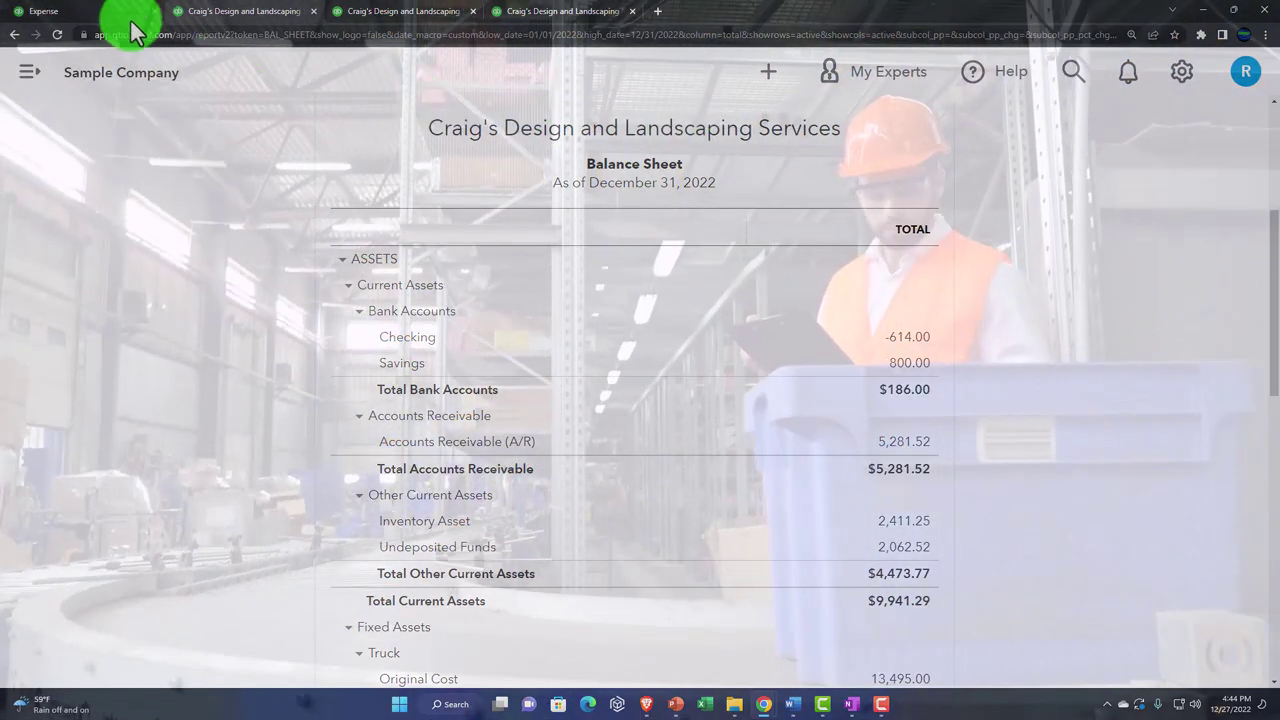
pyautogui.click(108, 18)
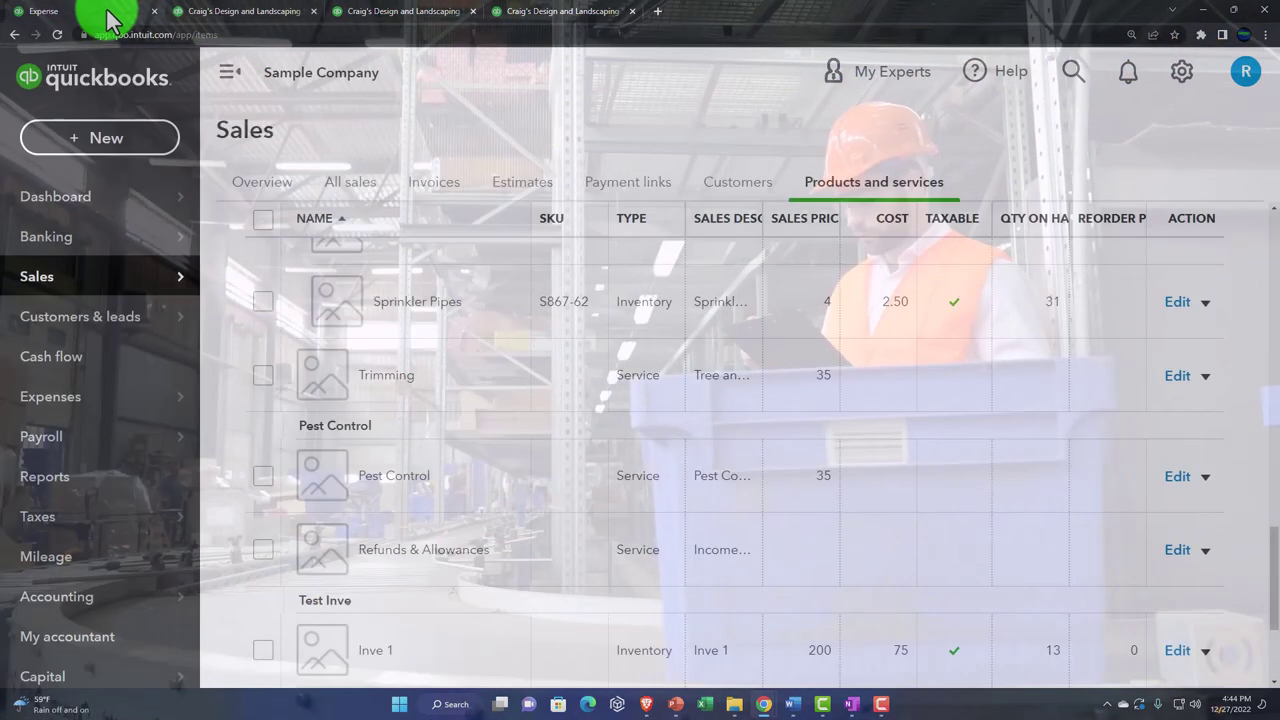
pyautogui.click(103, 141)
pyautogui.click(75, 262)
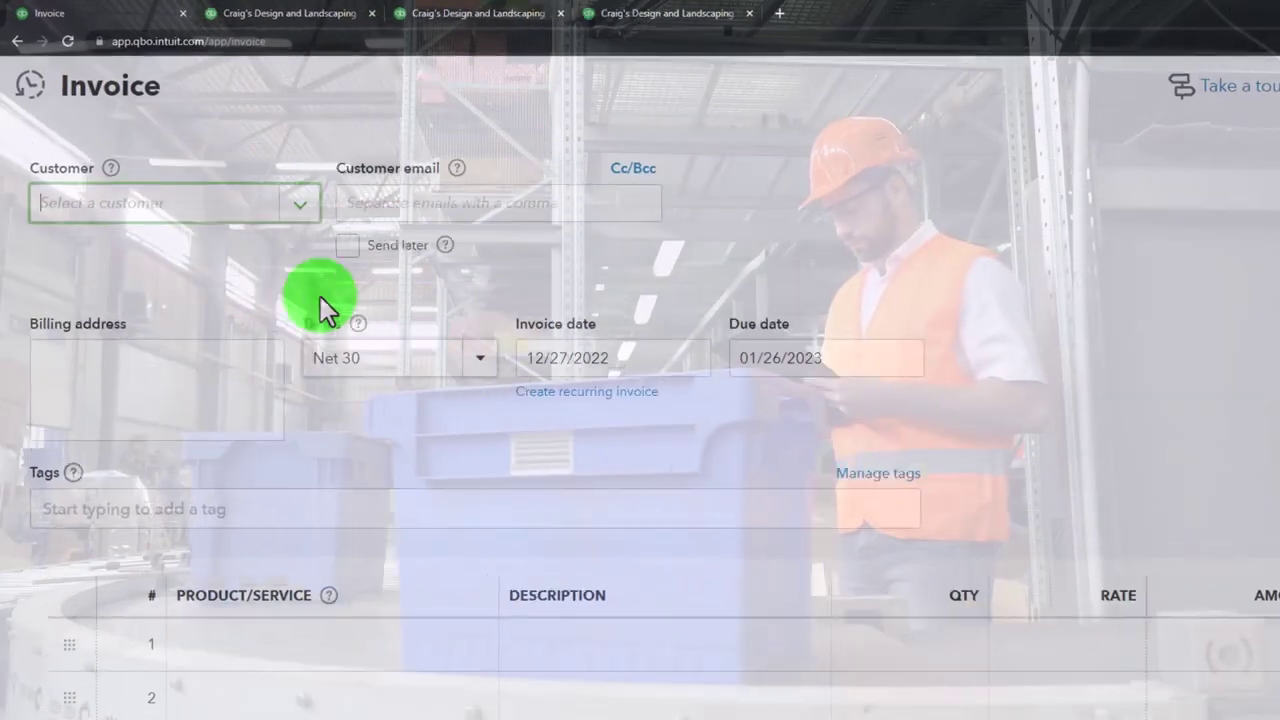
pyautogui.write('BBB')
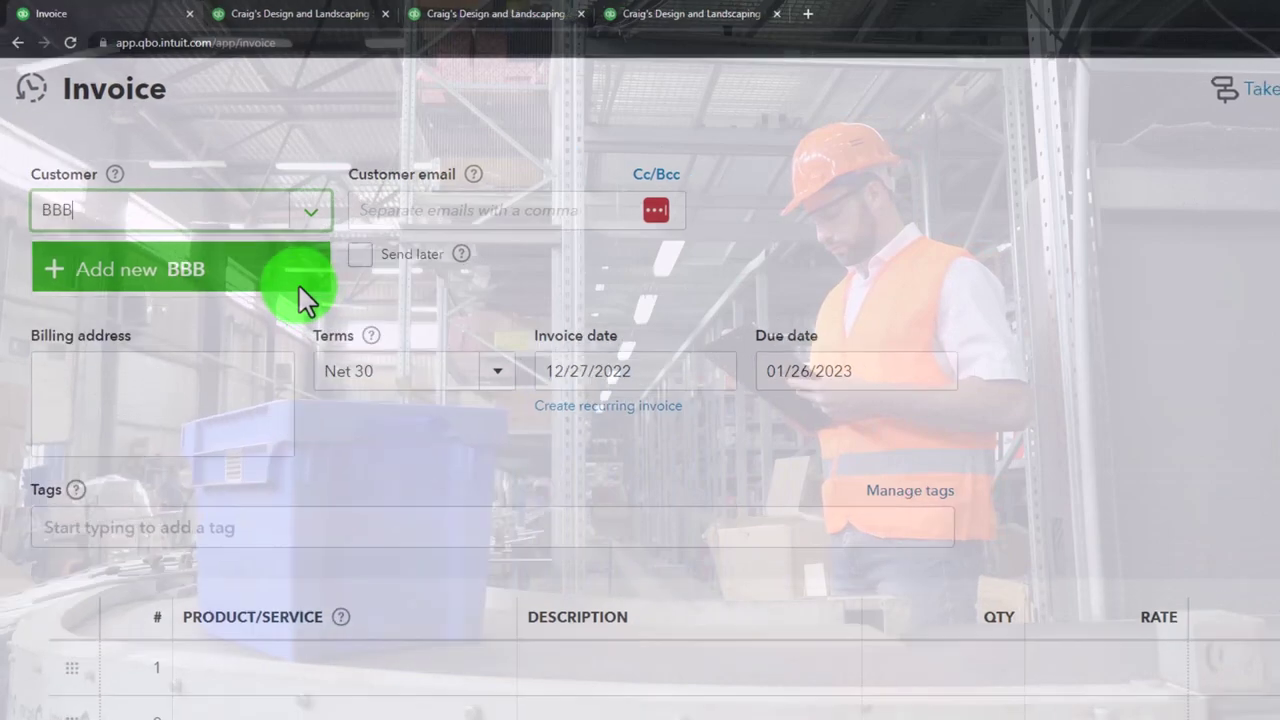
pyautogui.click(300, 283)
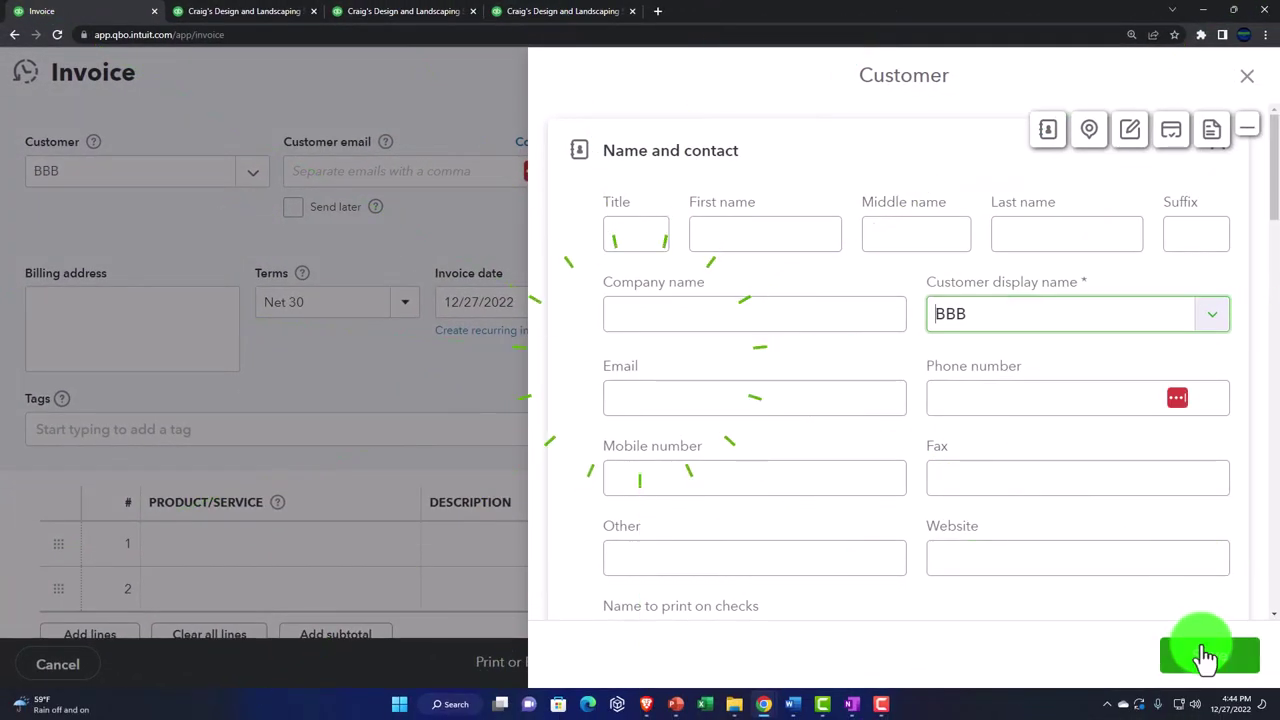
pyautogui.click(1209, 657)
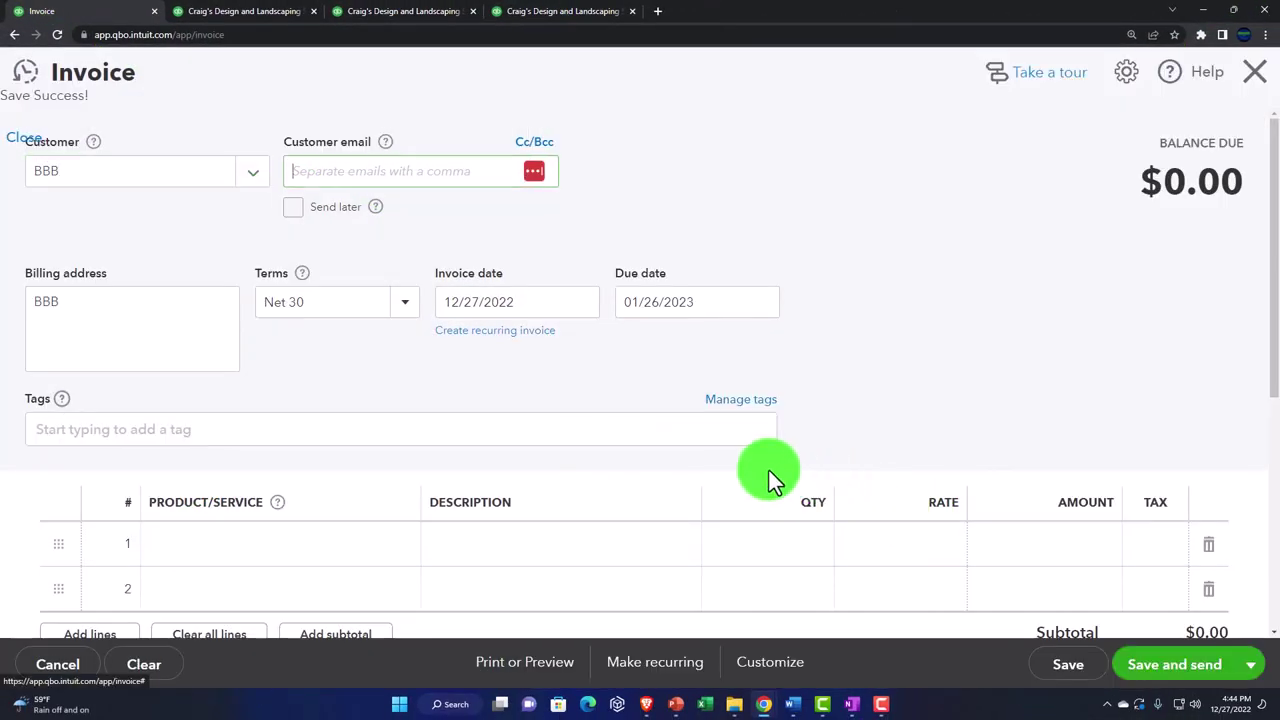
# - Fill the first invoice line with Inve 1 and a quantity of 2 at the default rate
pyautogui.click(250, 534)
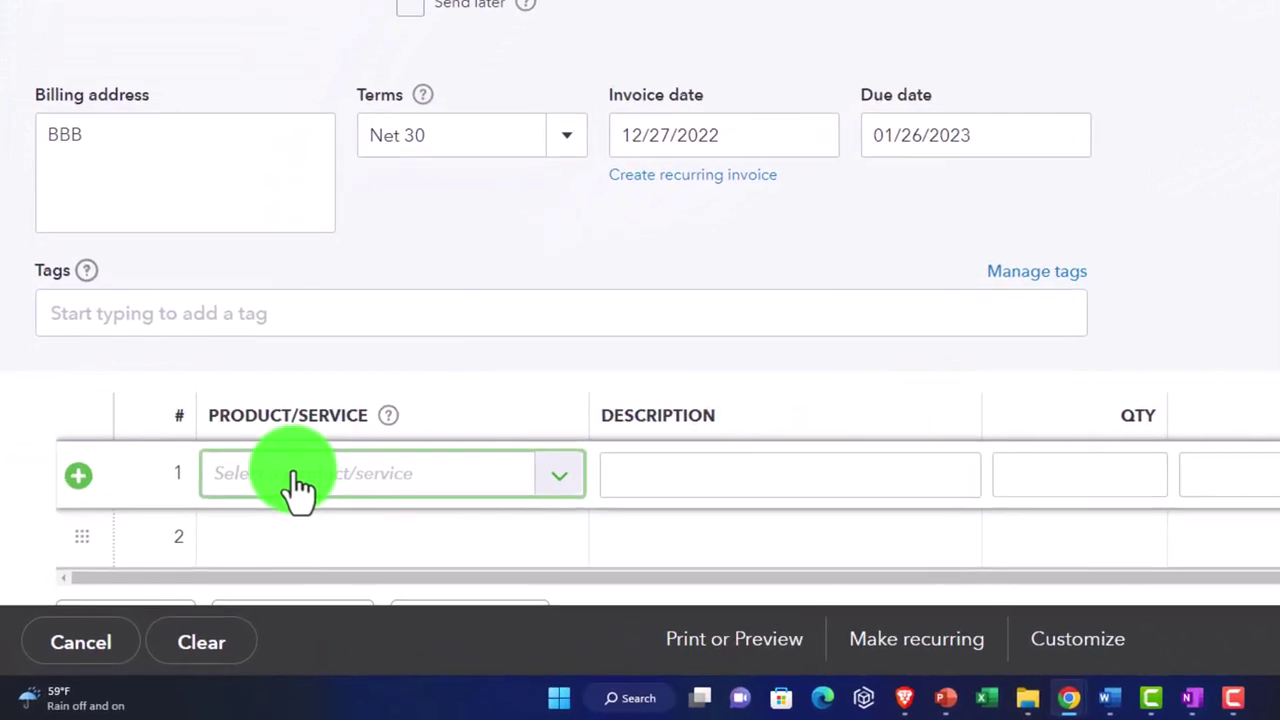
pyautogui.write('inv')
pyautogui.press('Down')
pyautogui.press('Down')
pyautogui.press('Up')
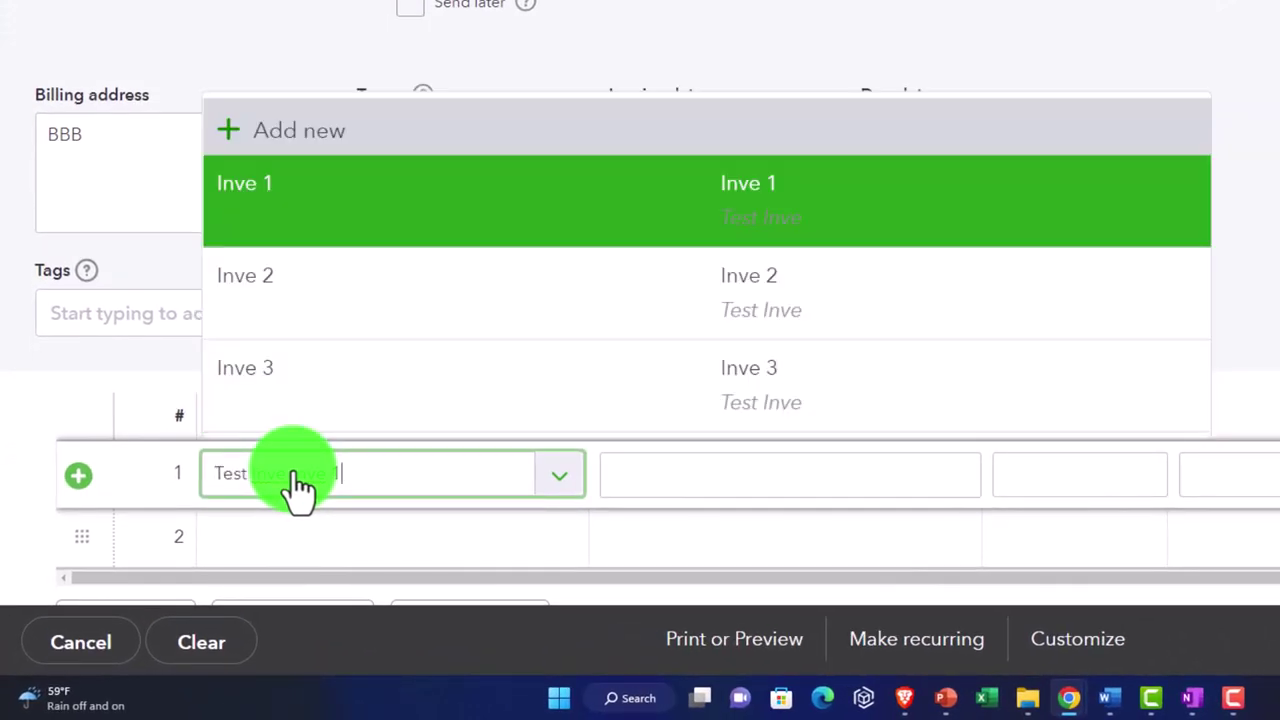
pyautogui.press('Return')
pyautogui.press('Tab')
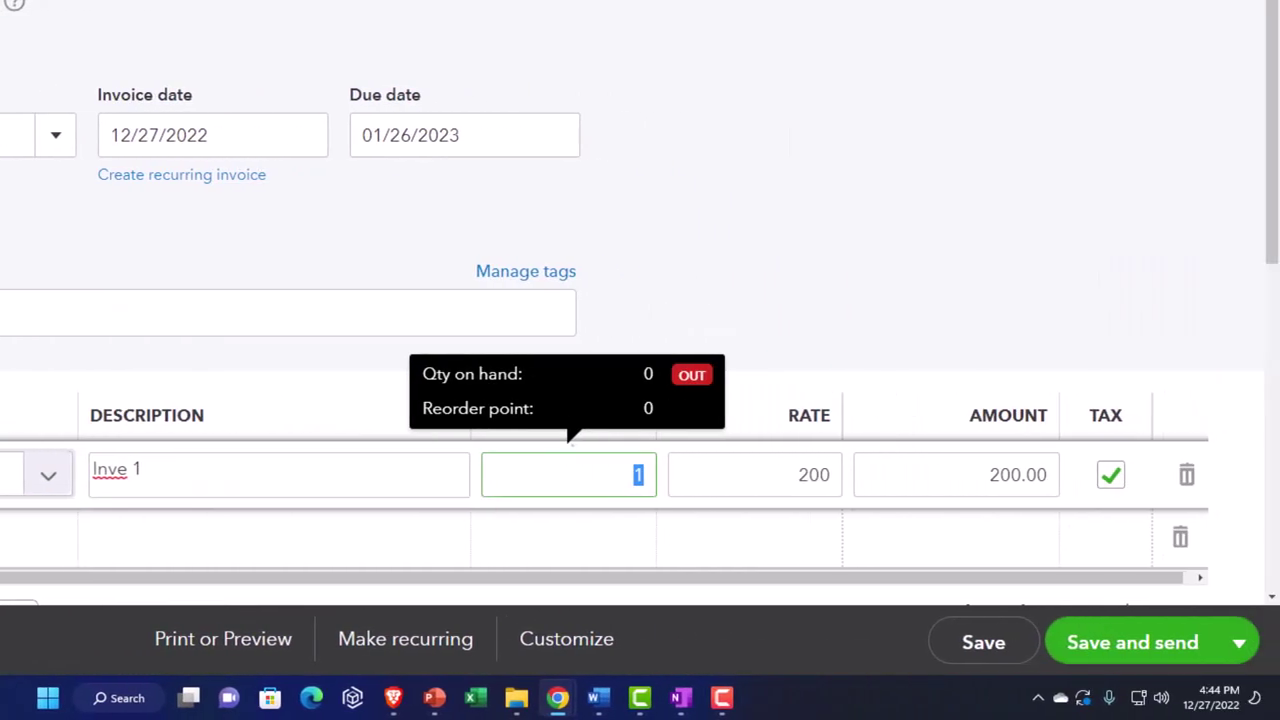
pyautogui.write('2')
pyautogui.click(717, 475)
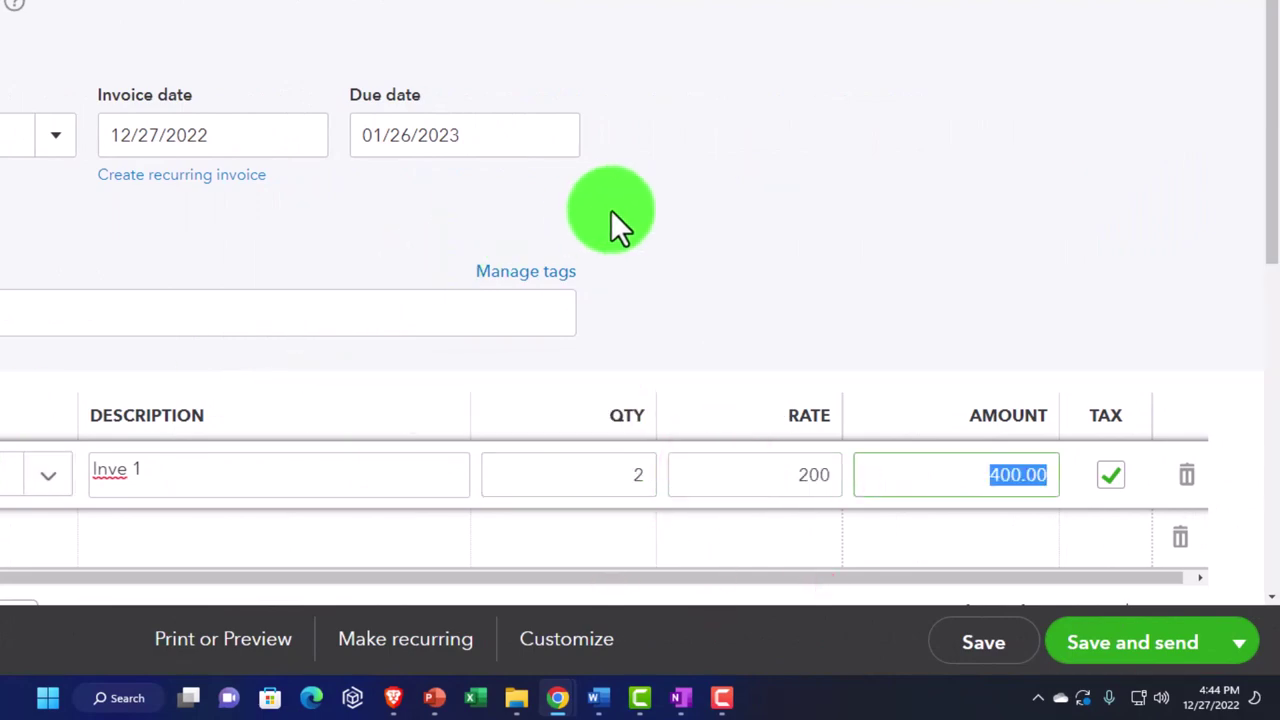
# - Save and close the BBB invoice with the California sales tax applied
pyautogui.scroll(-3, 613, 215)
pyautogui.click(652, 481)
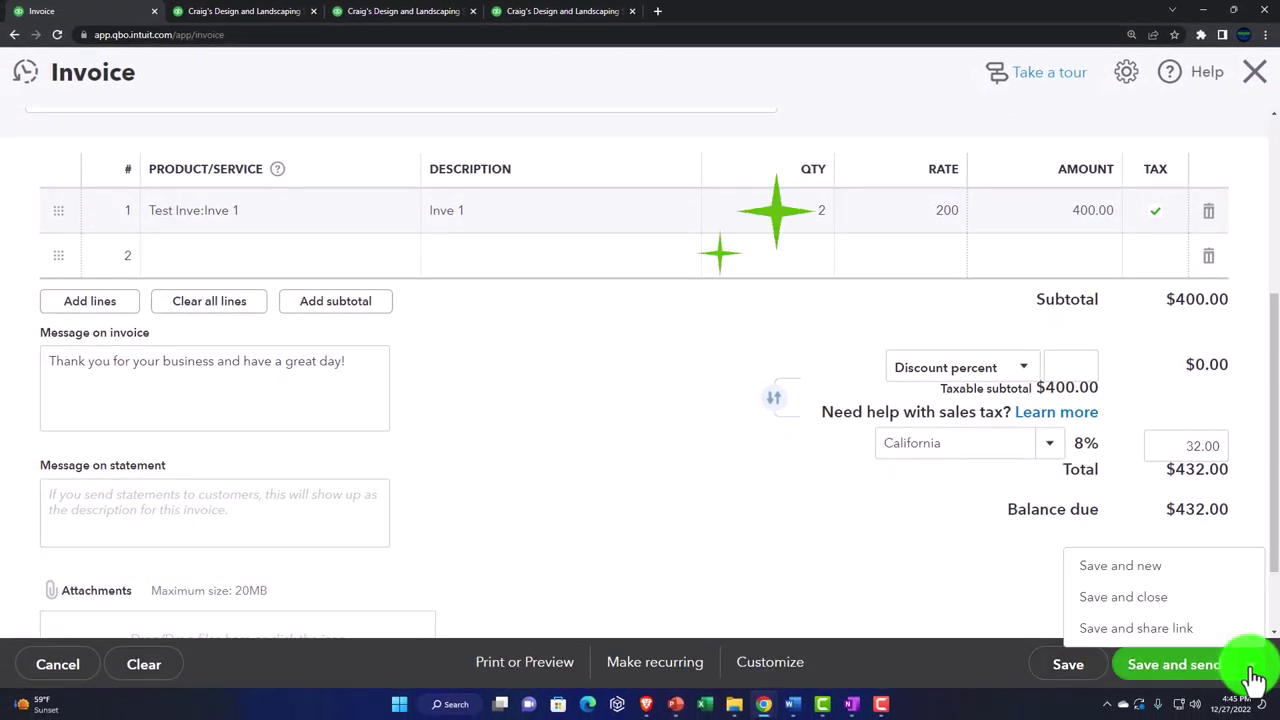
pyautogui.click(1180, 598)
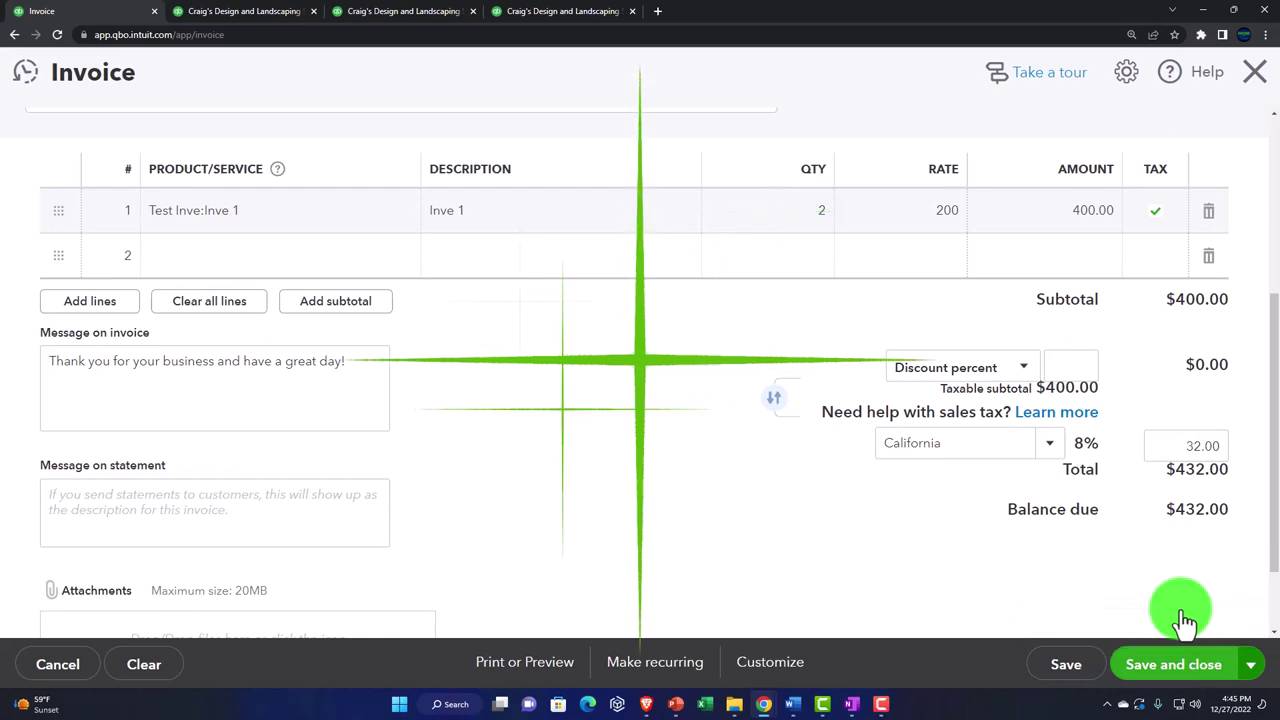
# - Refresh the balance sheet and examine Accounts Receivable and Inventory Asset after the invoice
pyautogui.click(257, 12)
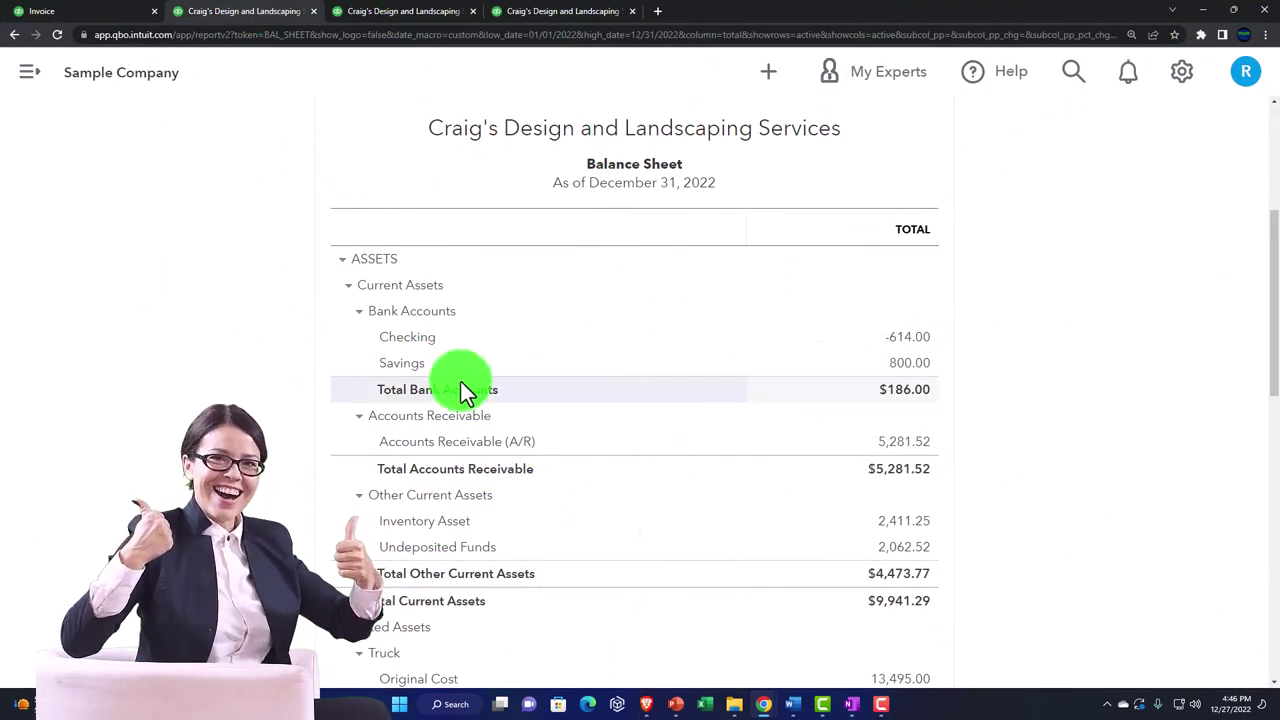
pyautogui.scroll(3, 461, 384)
pyautogui.scroll(-3, 548, 392)
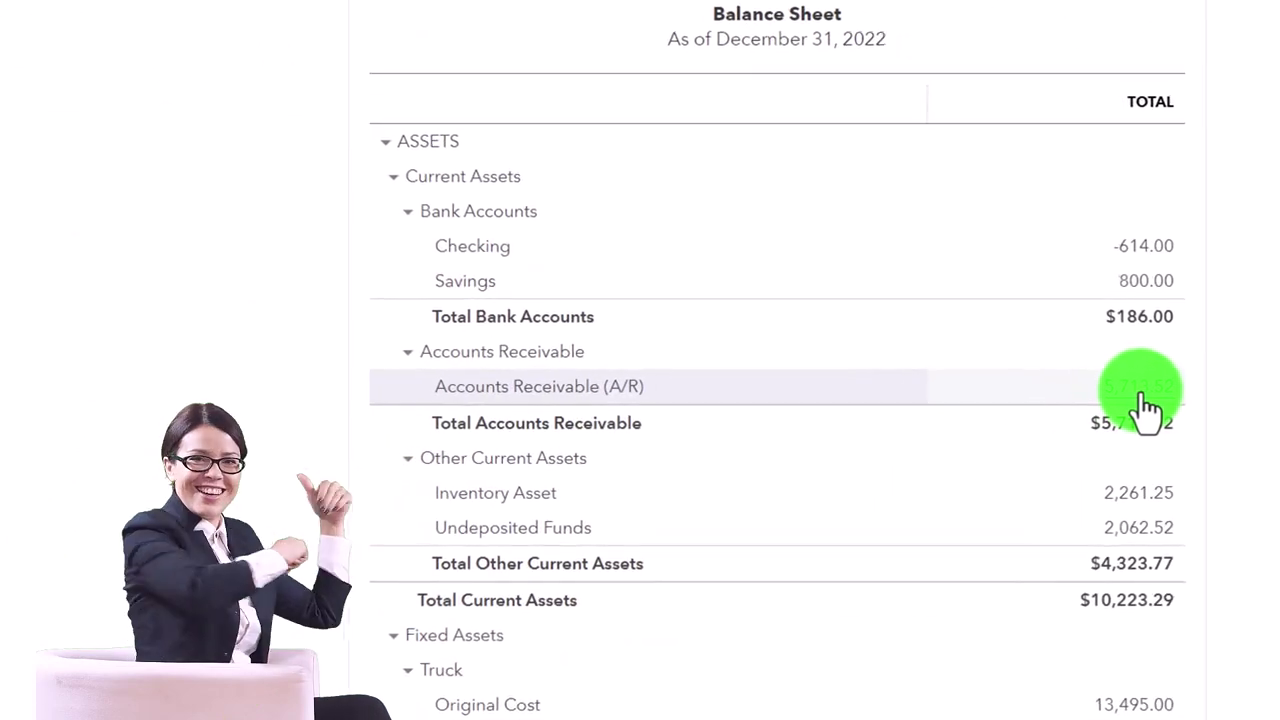
pyautogui.scroll(-2, 1145, 408)
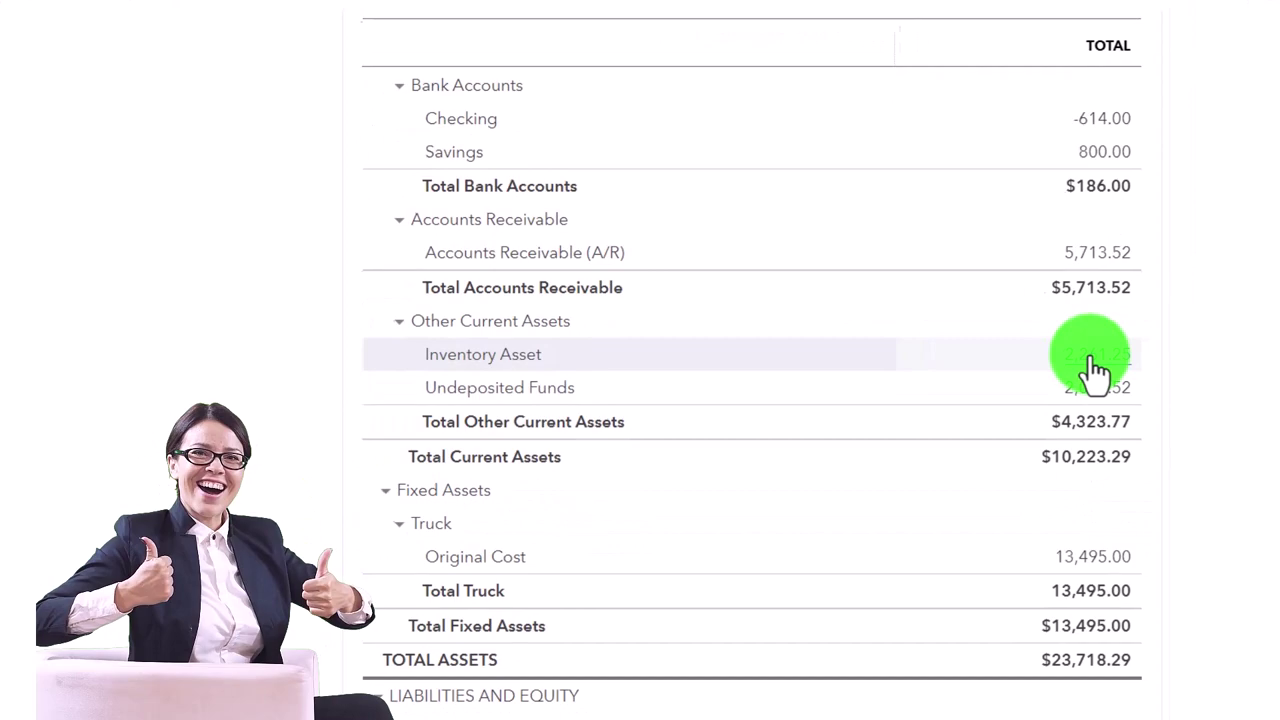
# - Open the transaction detail behind Inventory Asset and examine the entries for BBB and AAA
pyautogui.click(1090, 362)
pyautogui.scroll(-3, 1042, 377)
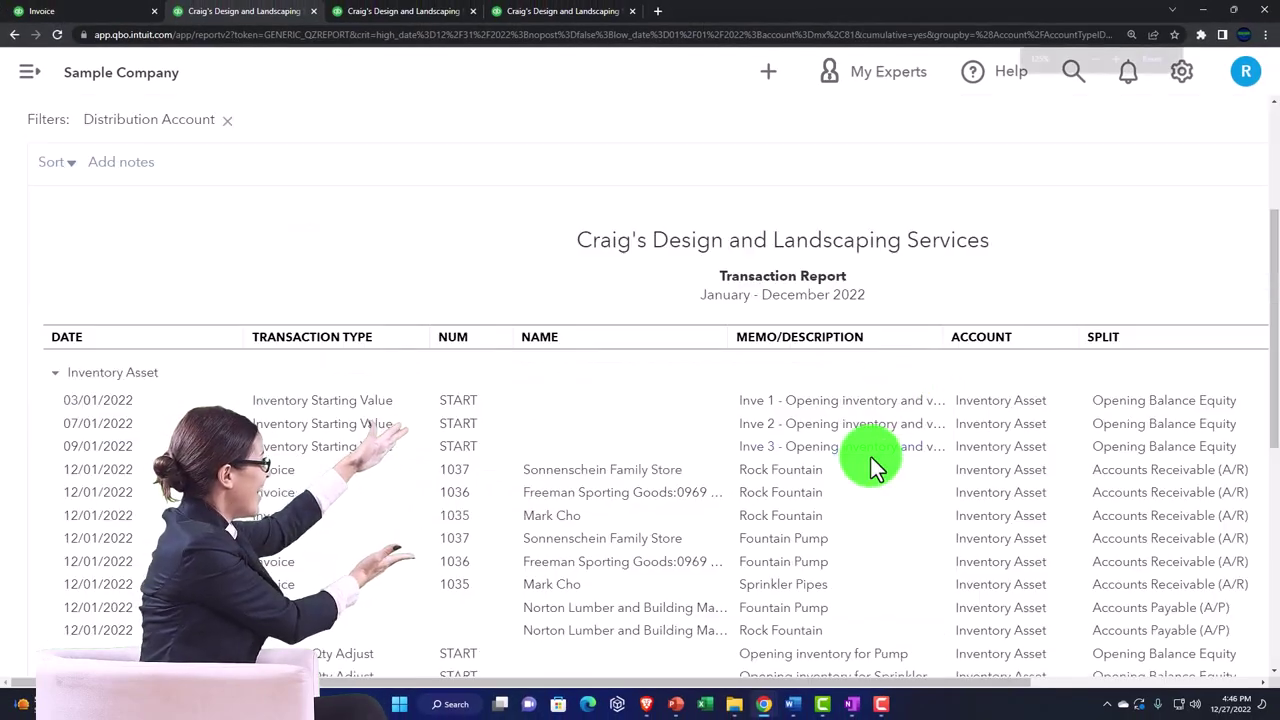
pyautogui.hotkey('ctrl', '-')
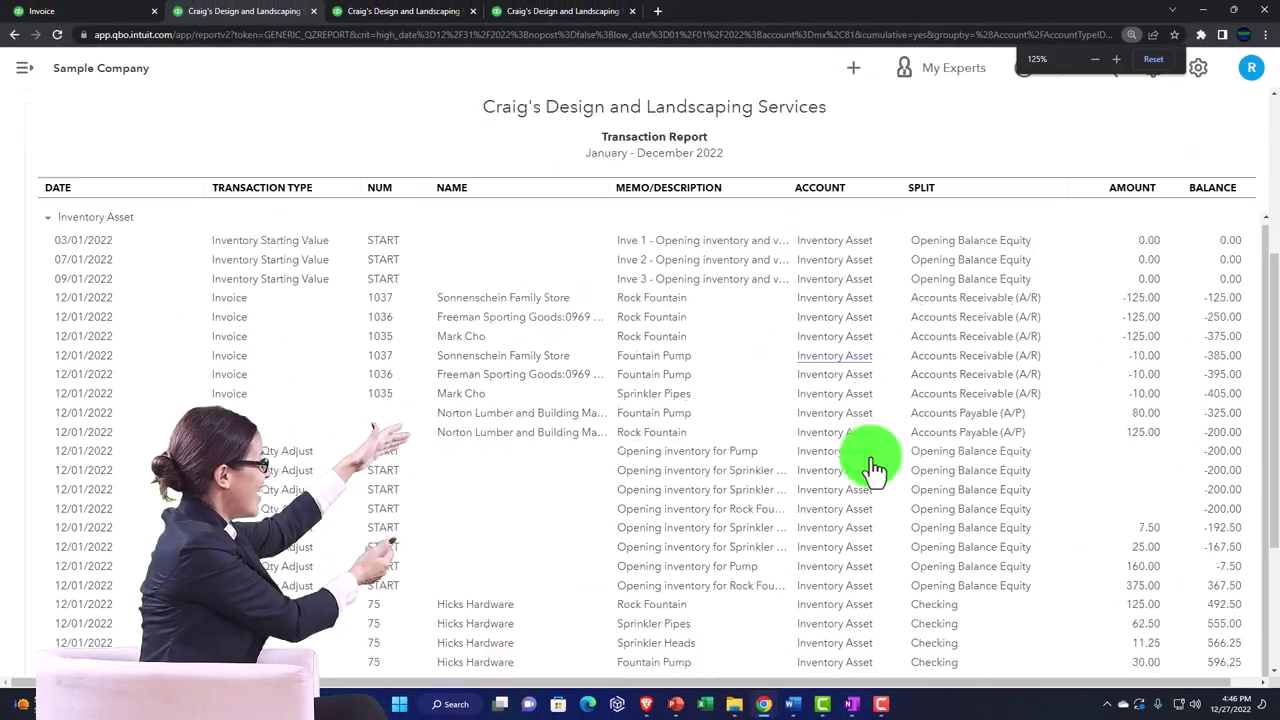
pyautogui.scroll(-3, 871, 470)
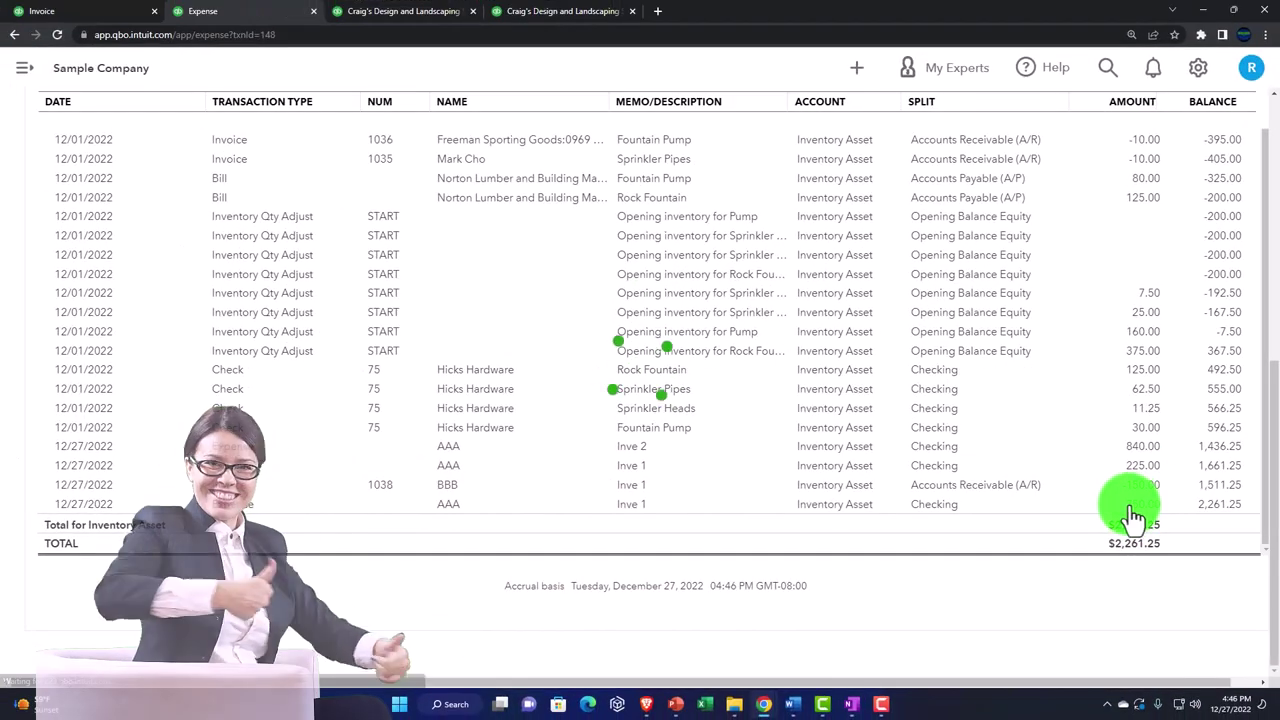
# - Inspect the AAA expense and BBB invoice behind the last Inventory Asset entries, and return to the balance sheet
pyautogui.click(1133, 507)
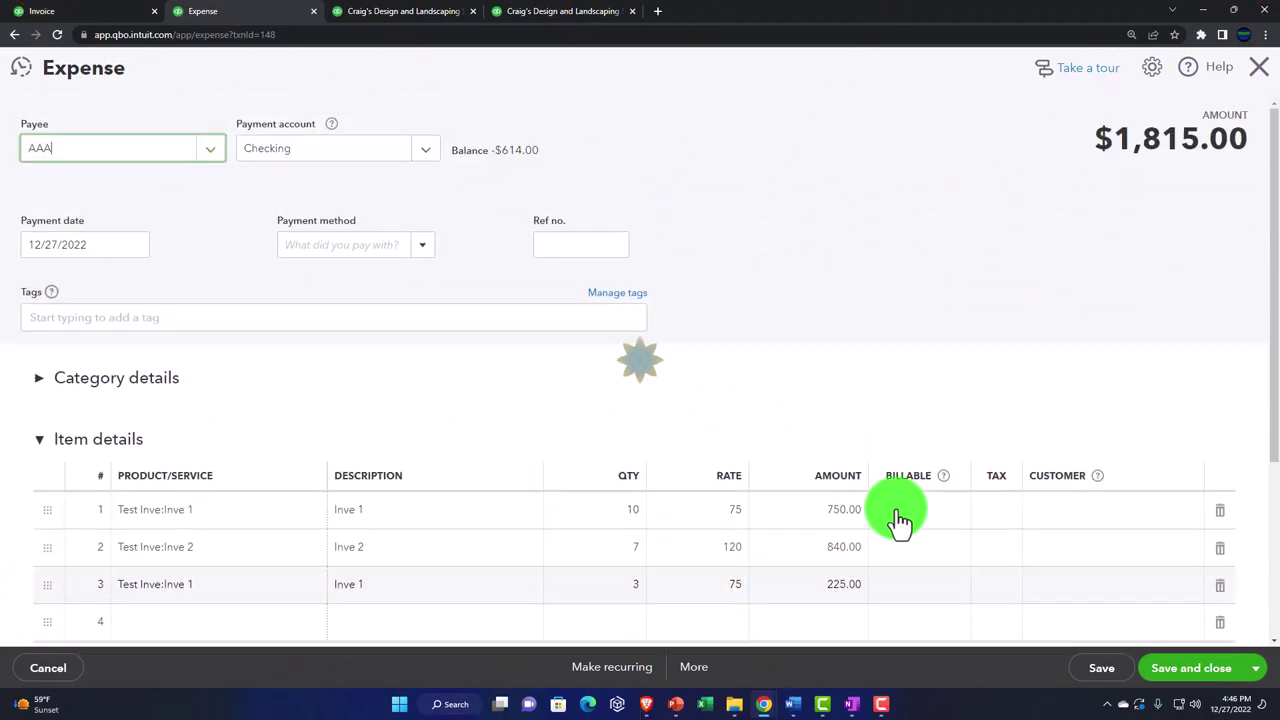
pyautogui.click(1255, 70)
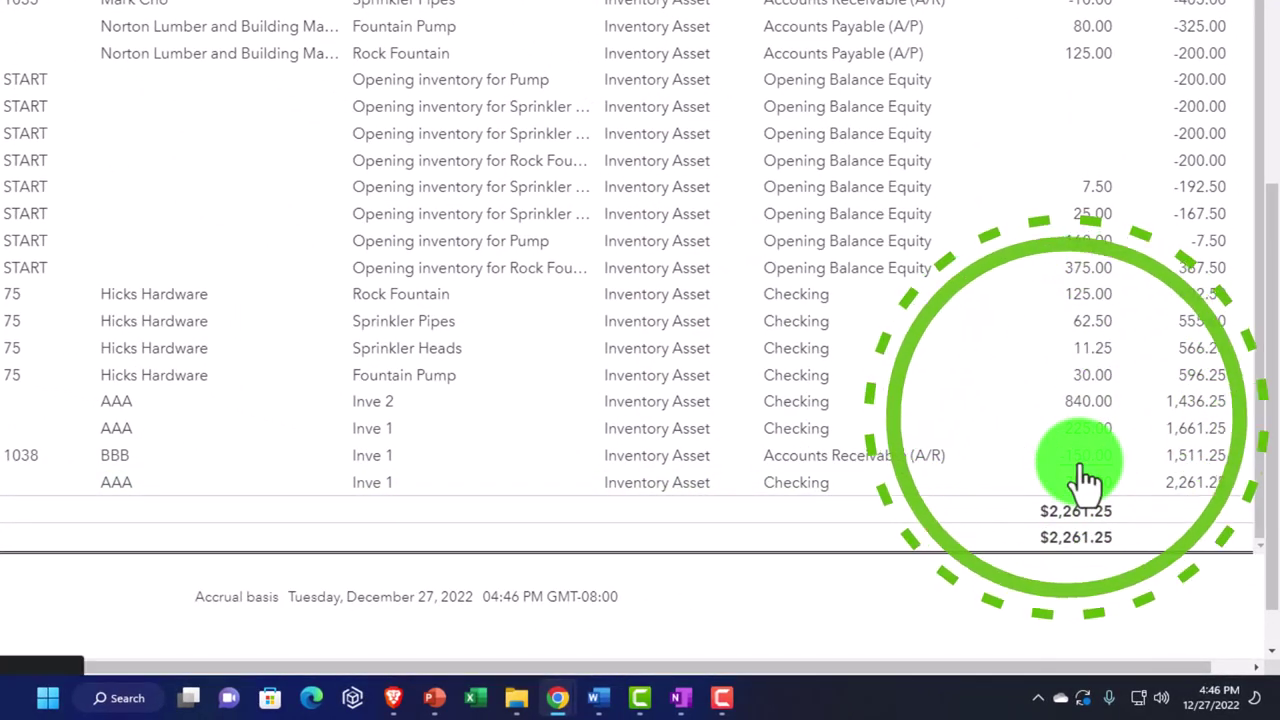
pyautogui.click(1082, 466)
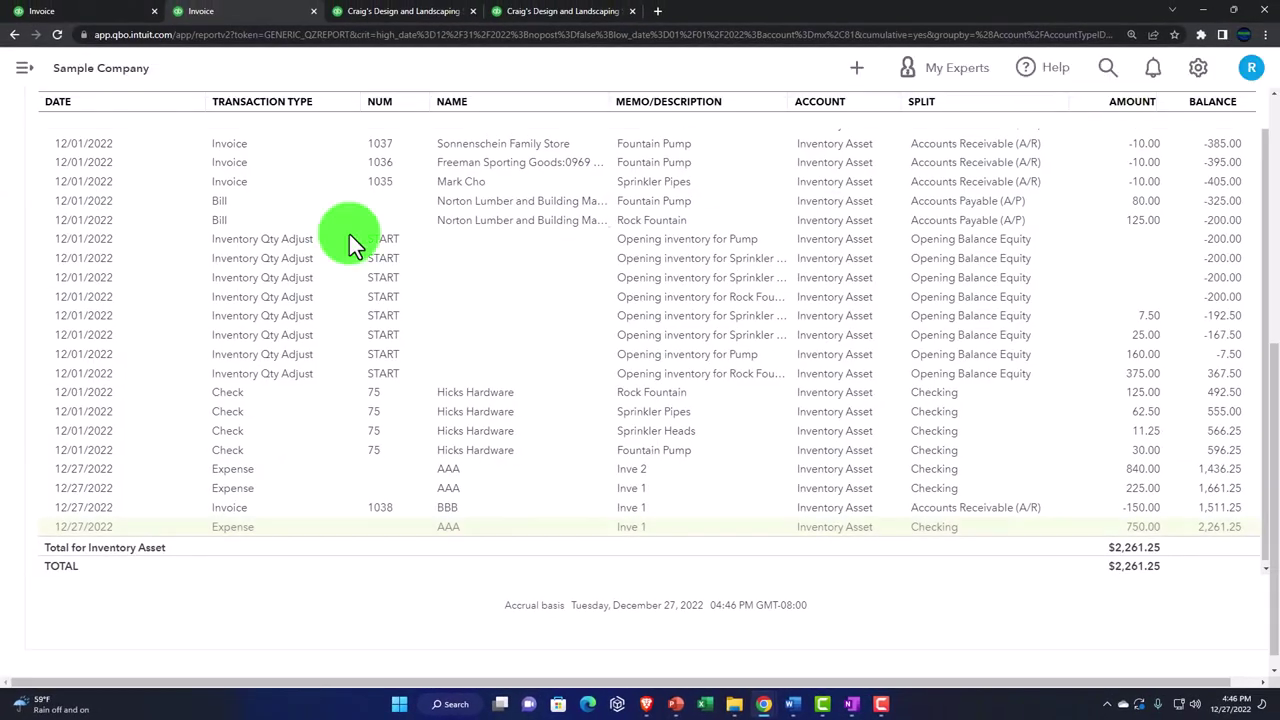
pyautogui.scroll(15, 88, 353)
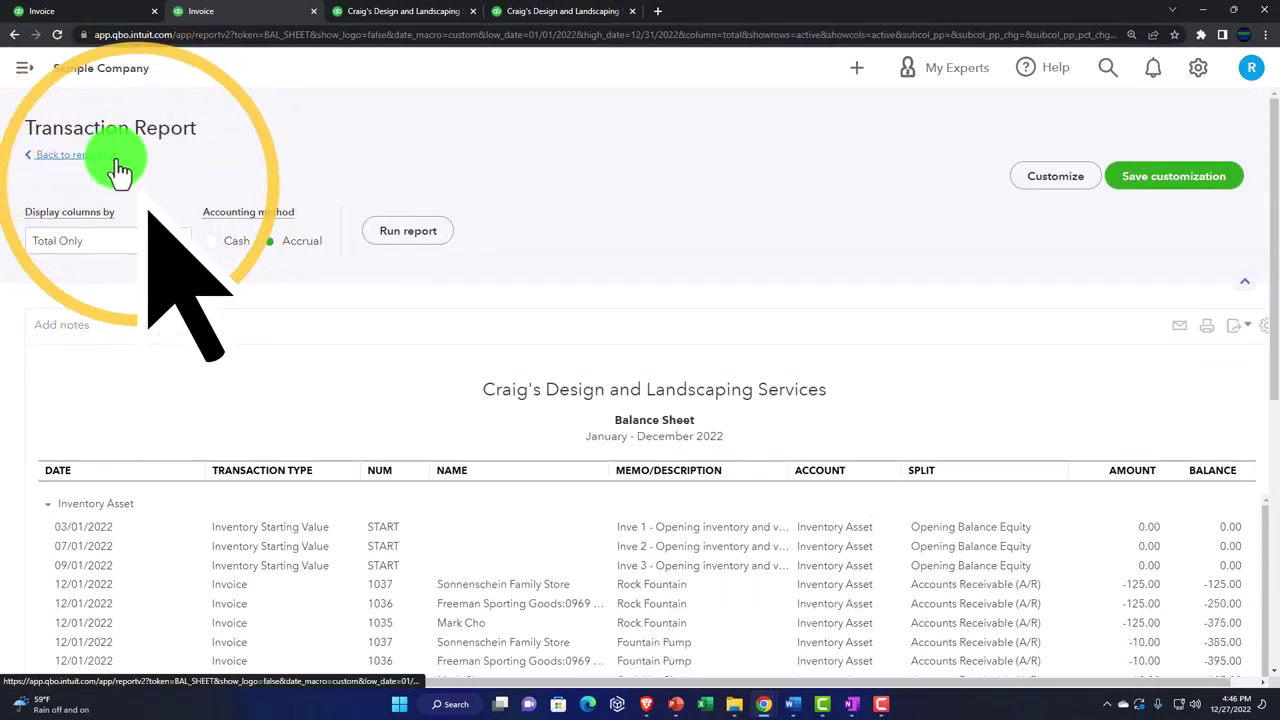
pyautogui.scroll(-5, 200, 180)
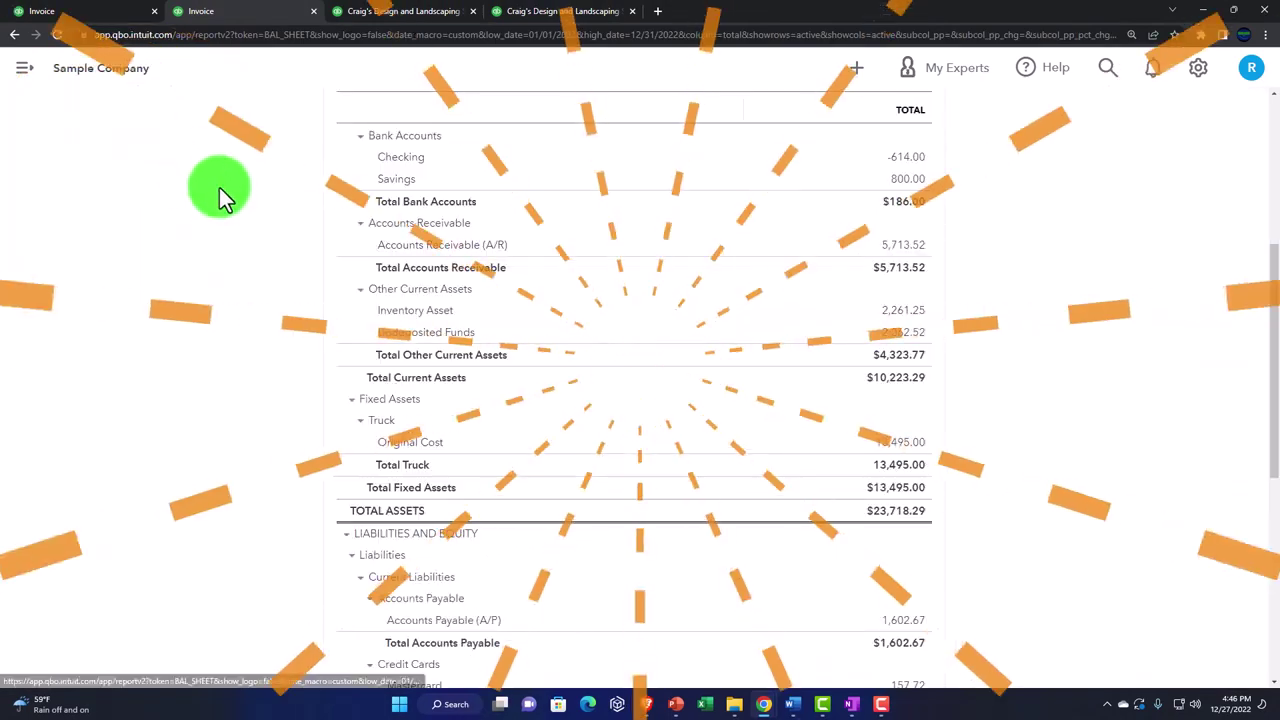
# - Rerun the Inventory Valuation Summary as of 12/31/2022 and examine the Test Inve quantities and asset values
pyautogui.click(556, 15)
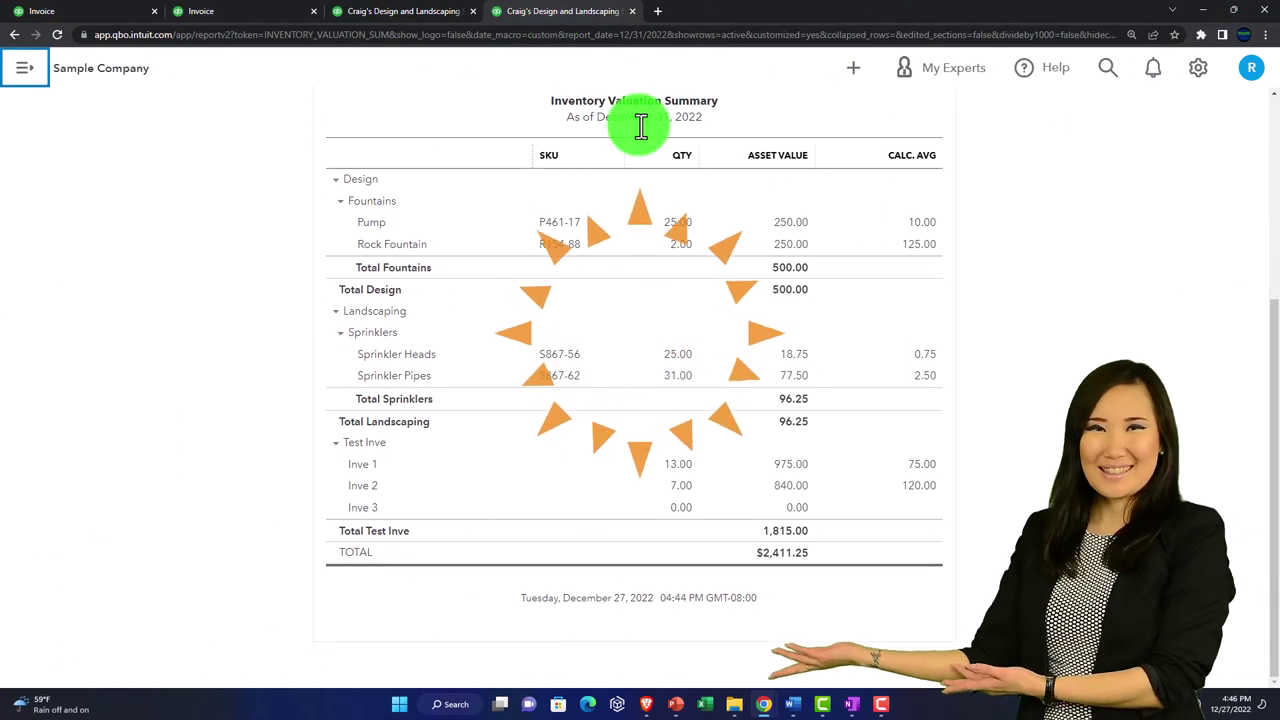
pyautogui.scroll(2, 508, 171)
pyautogui.click(297, 143)
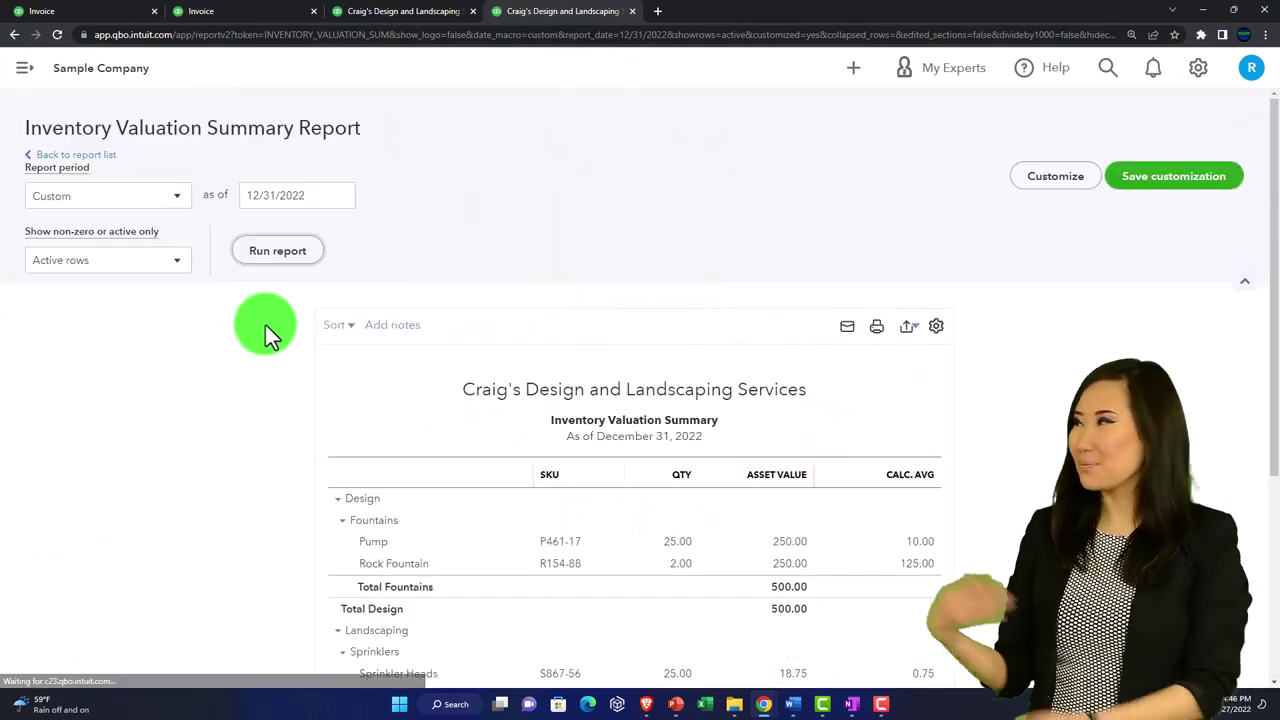
pyautogui.scroll(-3, 263, 334)
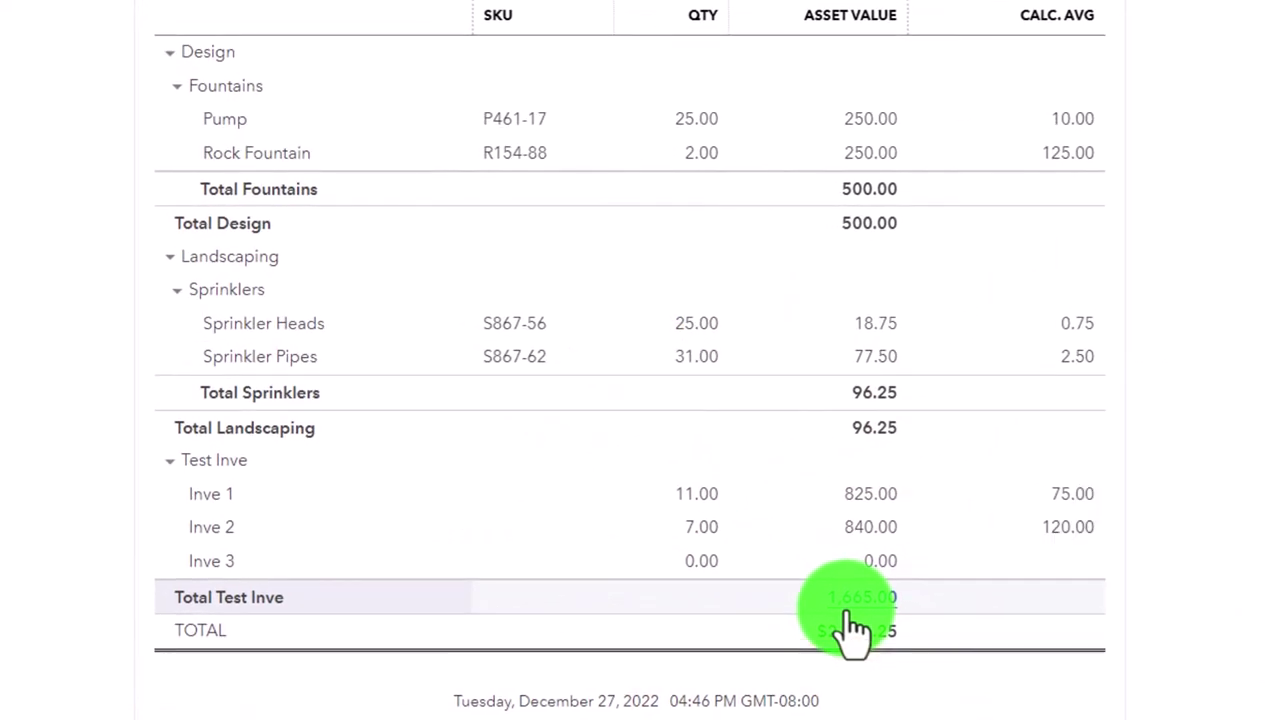
# - Compare Inventory Asset on the balance sheet with the Inventory Valuation Summary total and the Inve 1 quantity
pyautogui.click(214, 10)
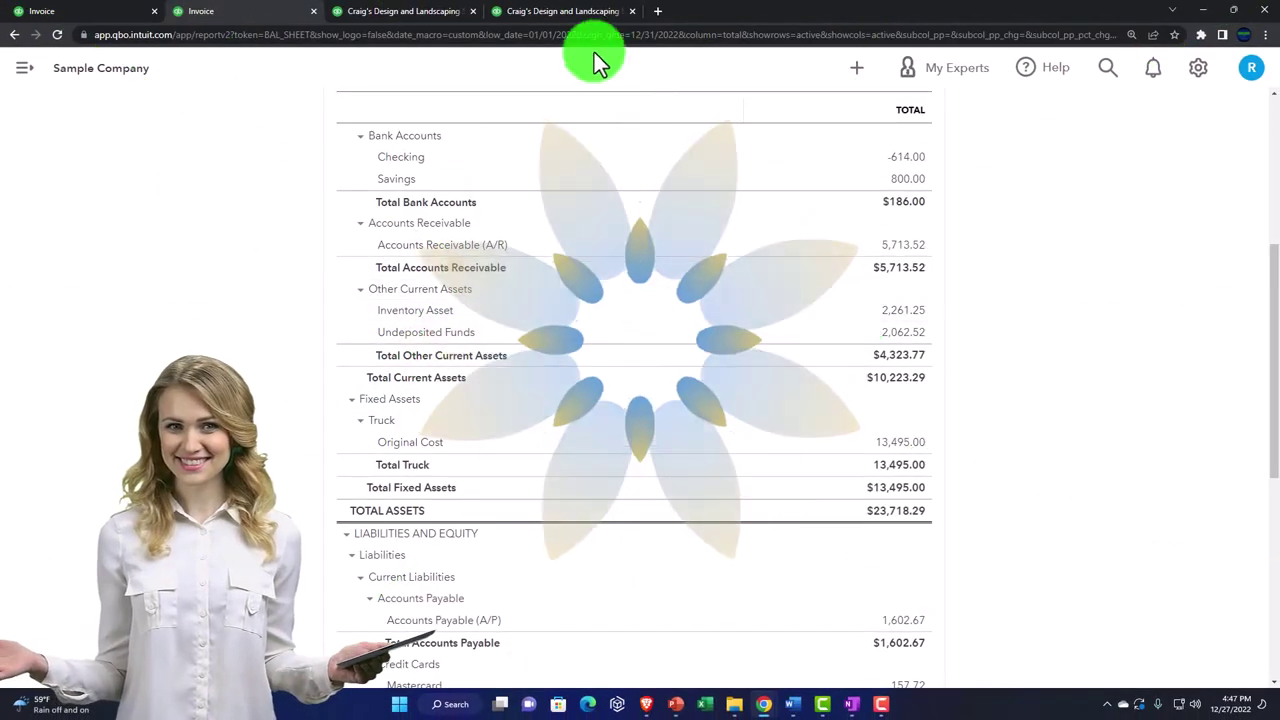
pyautogui.click(516, 11)
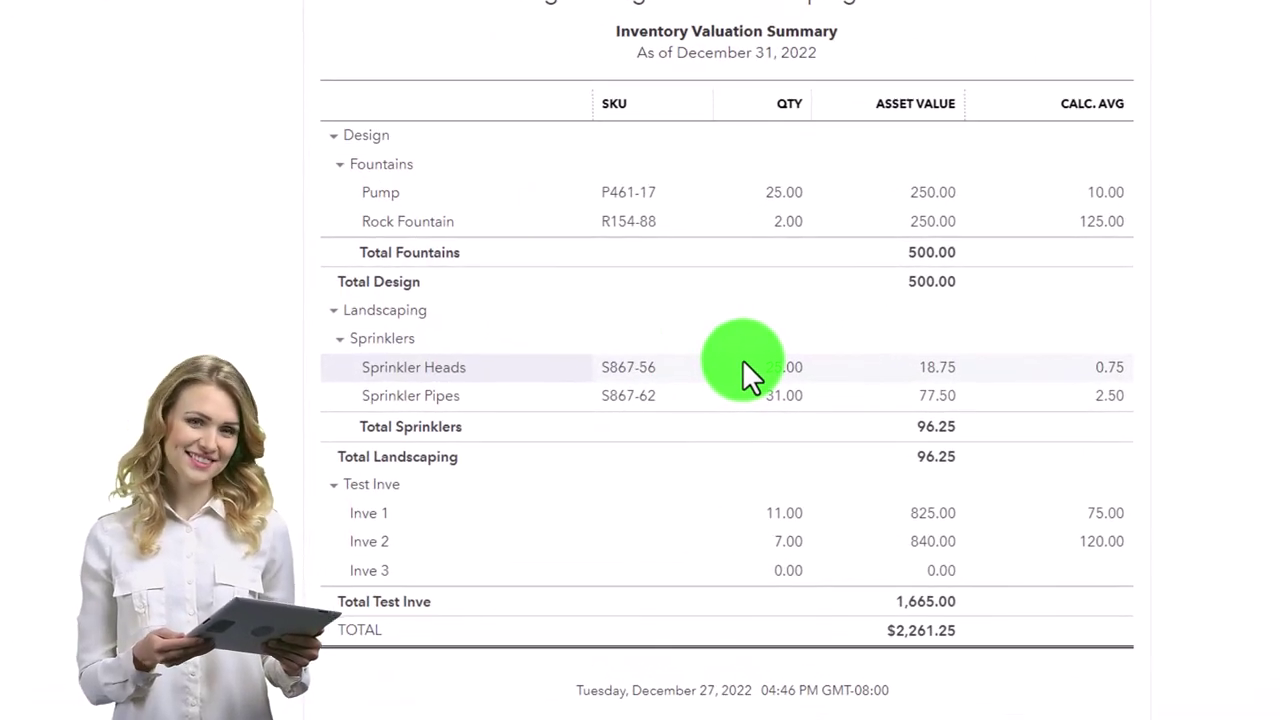
pyautogui.click(245, 10)
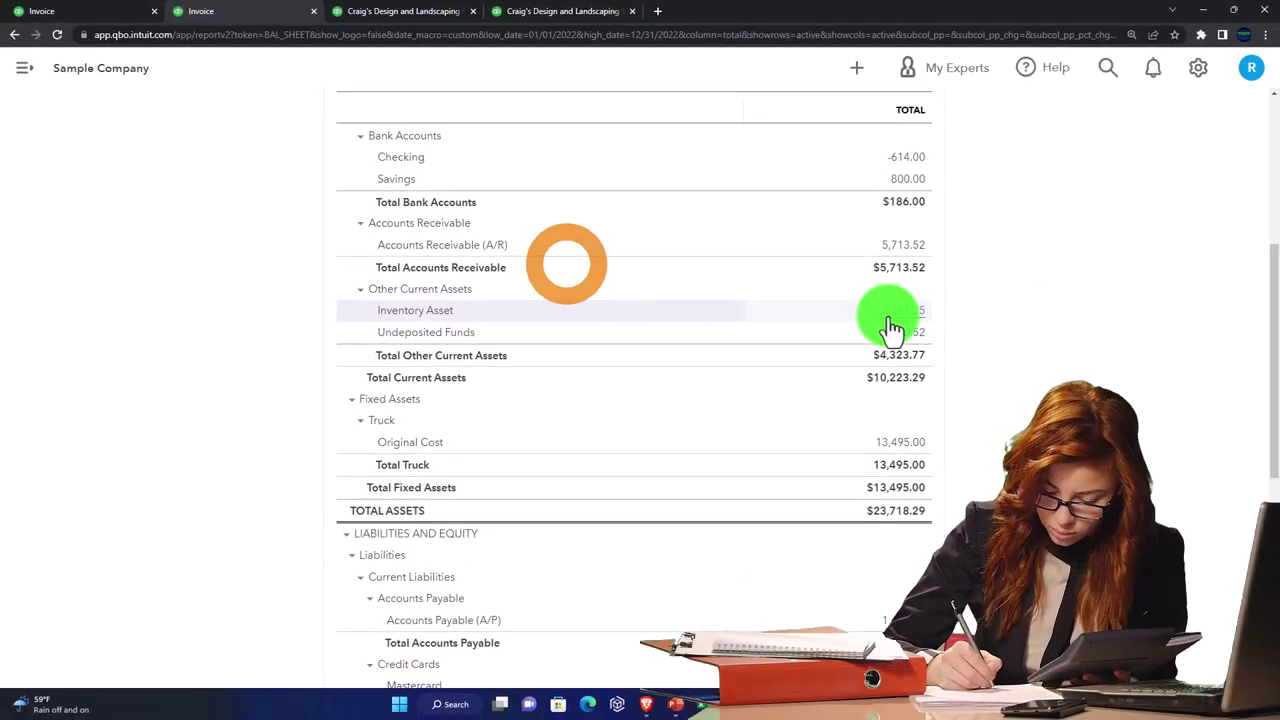
pyautogui.click(566, 14)
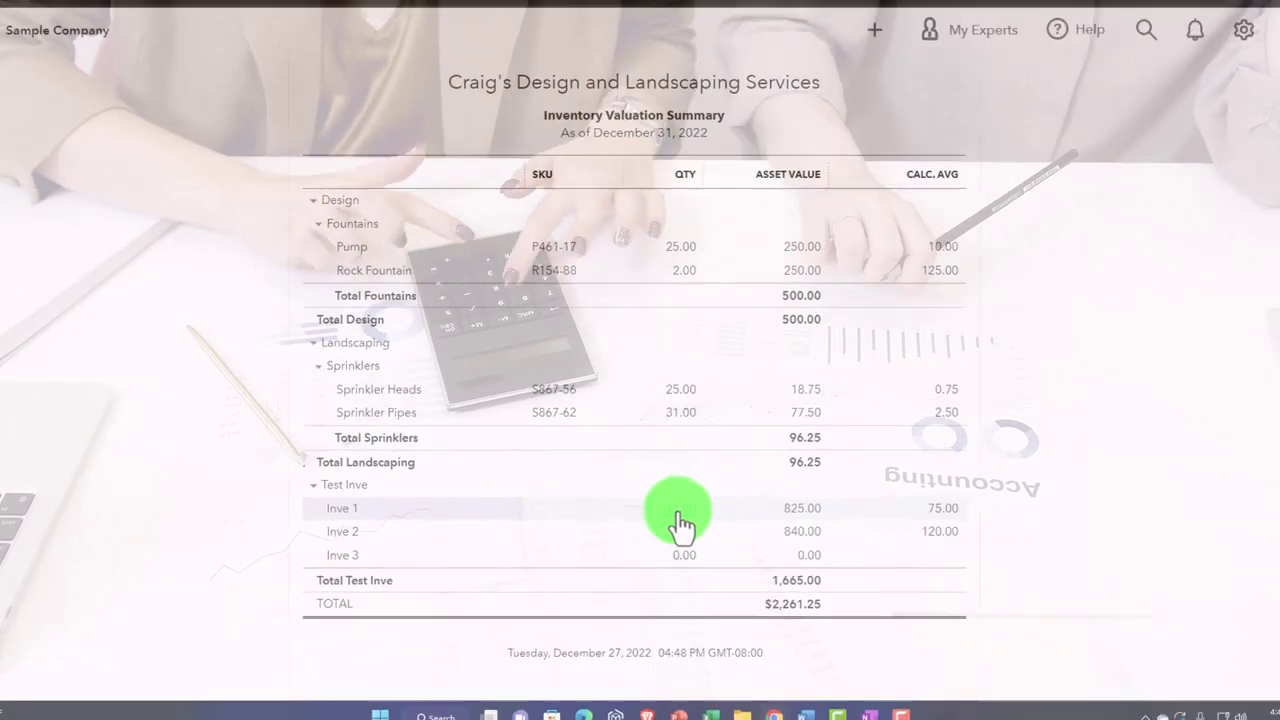
# - Start a new inventory quantity adjustment with Inventory Shrinkage as the adjustment account
pyautogui.click(120, 22)
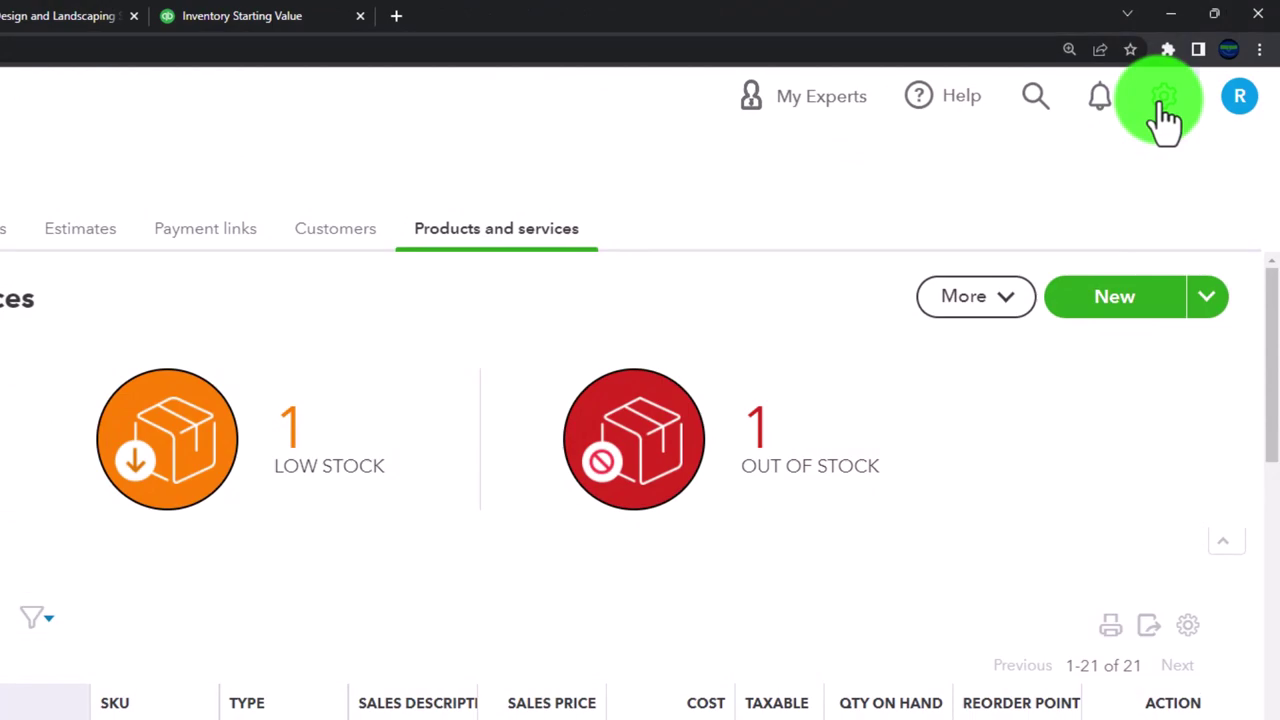
pyautogui.click(149, 180)
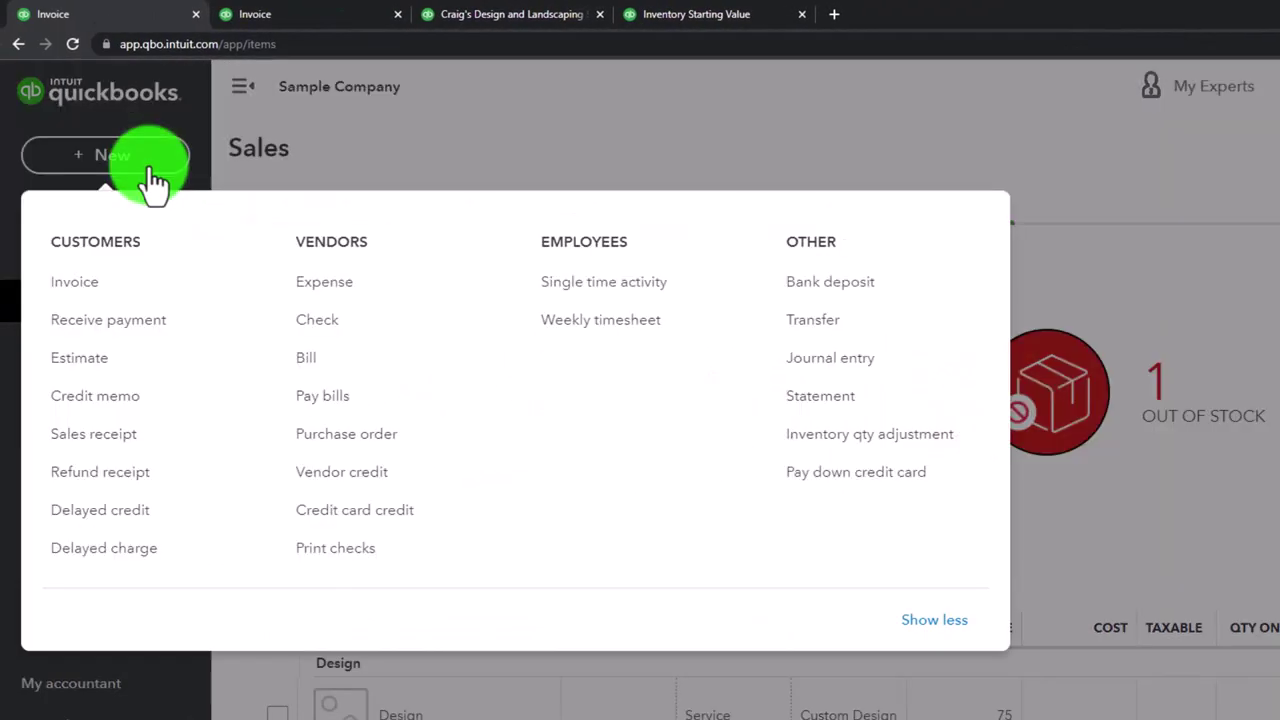
pyautogui.click(847, 440)
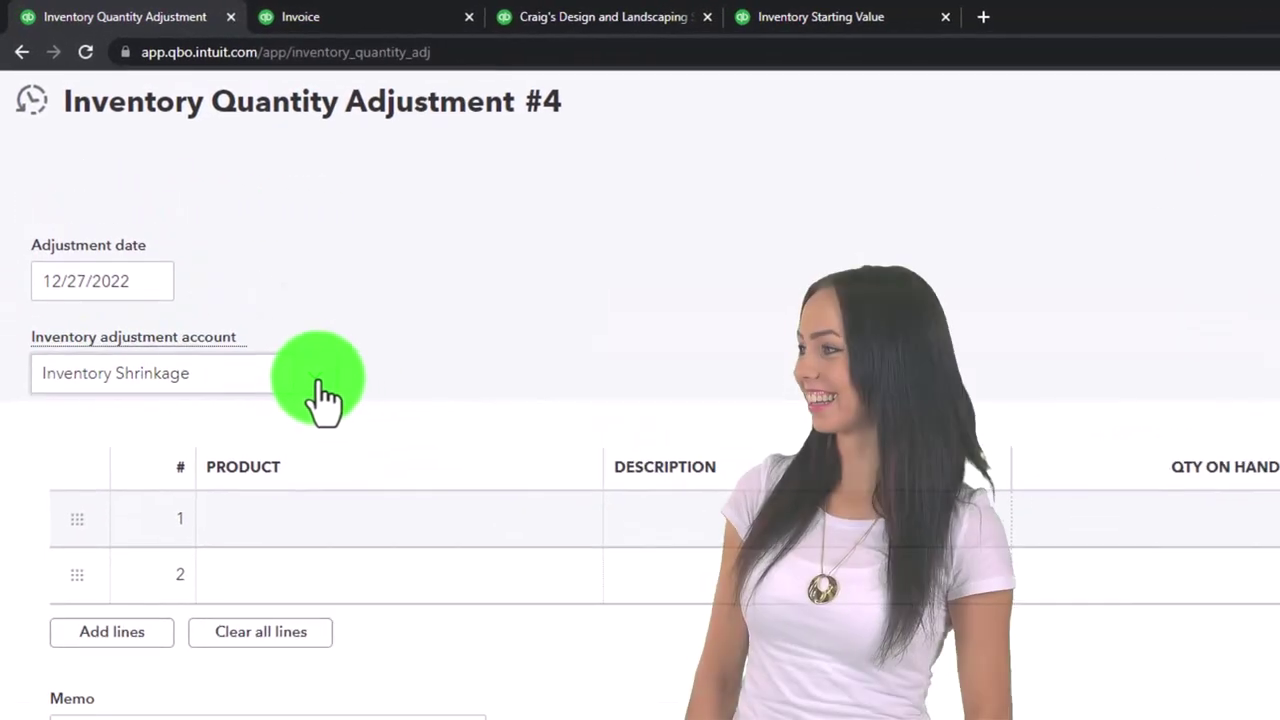
pyautogui.click(330, 388)
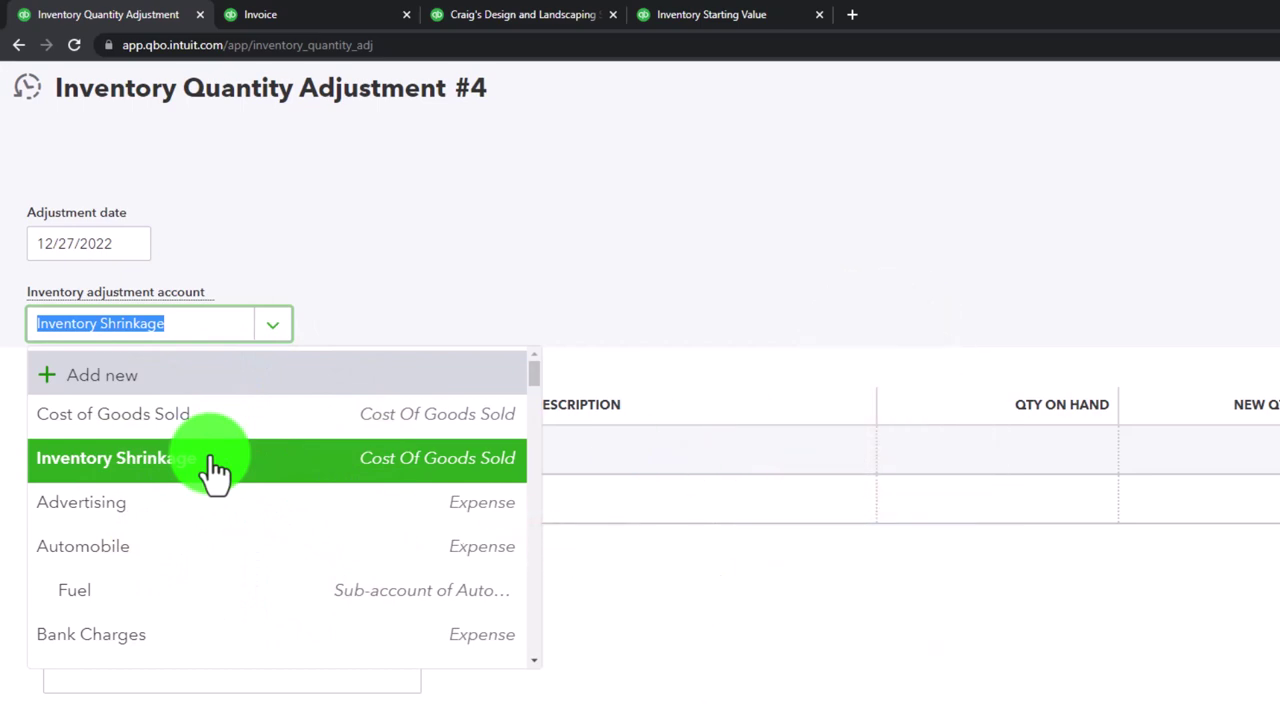
pyautogui.click(216, 470)
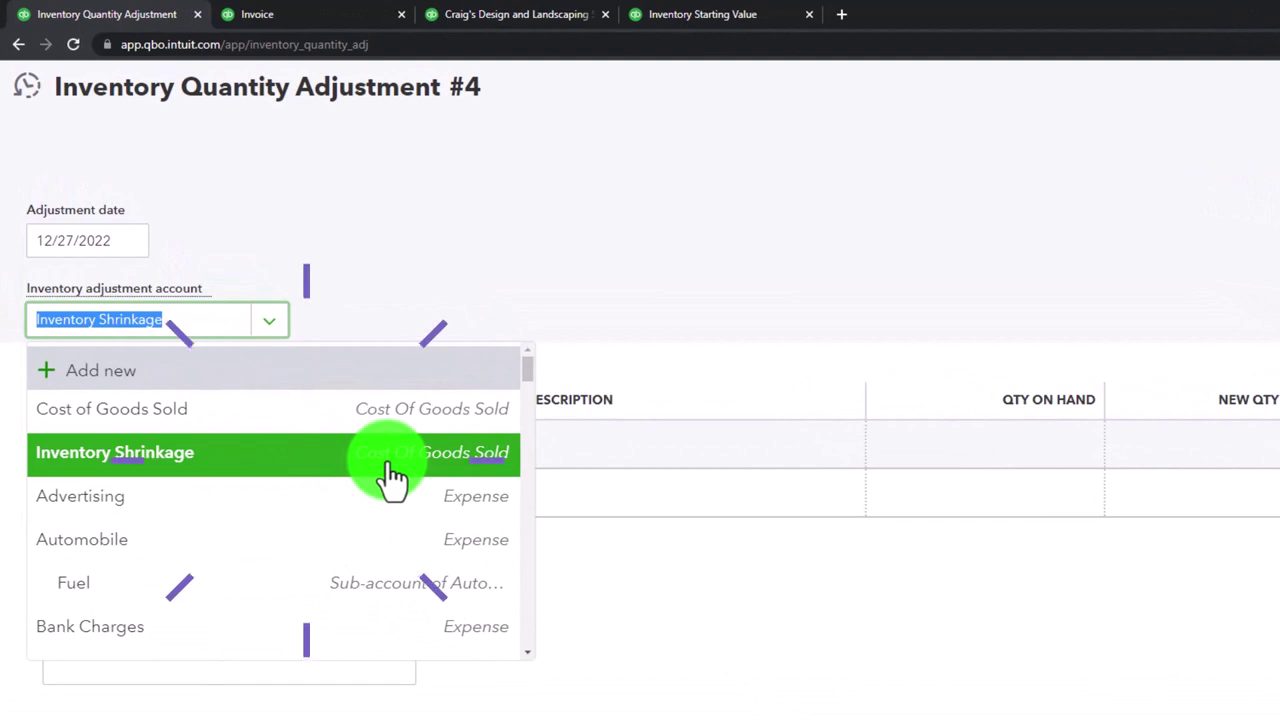
pyautogui.click(390, 470)
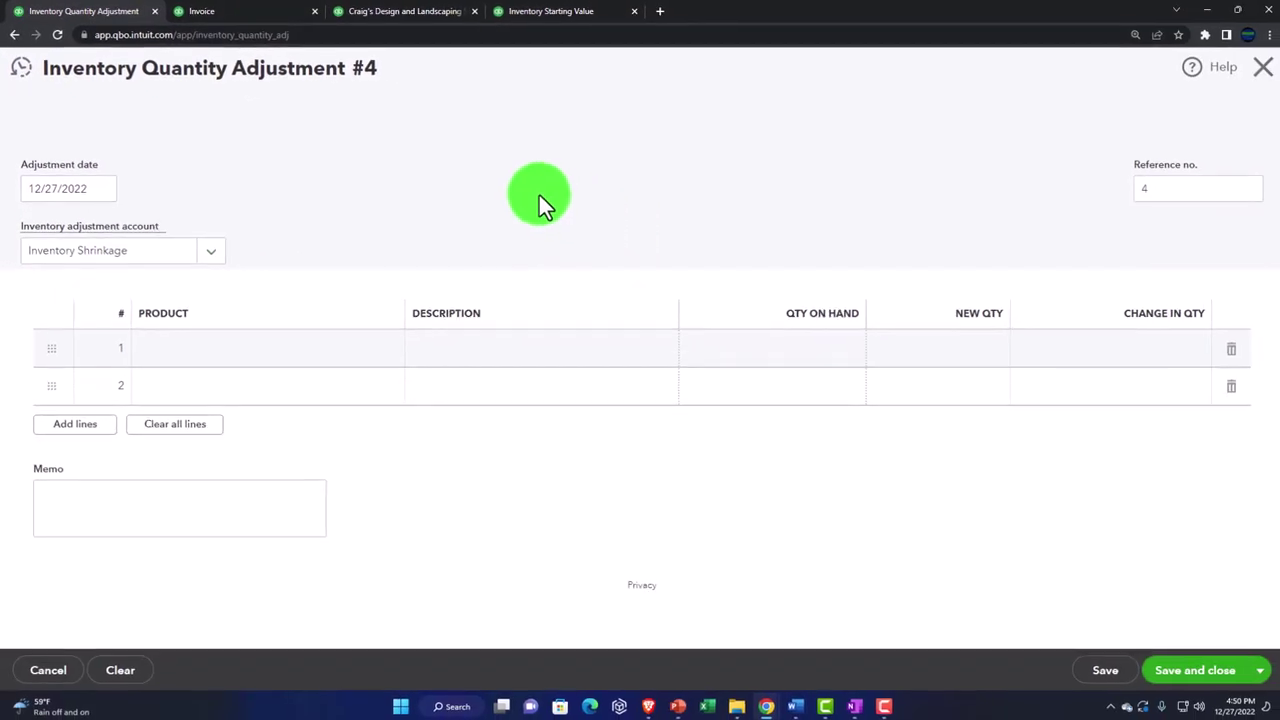
# - Enter Inve 1 on the first adjustment line with a new quantity of 9, and save and close the adjustment
pyautogui.click(255, 347)
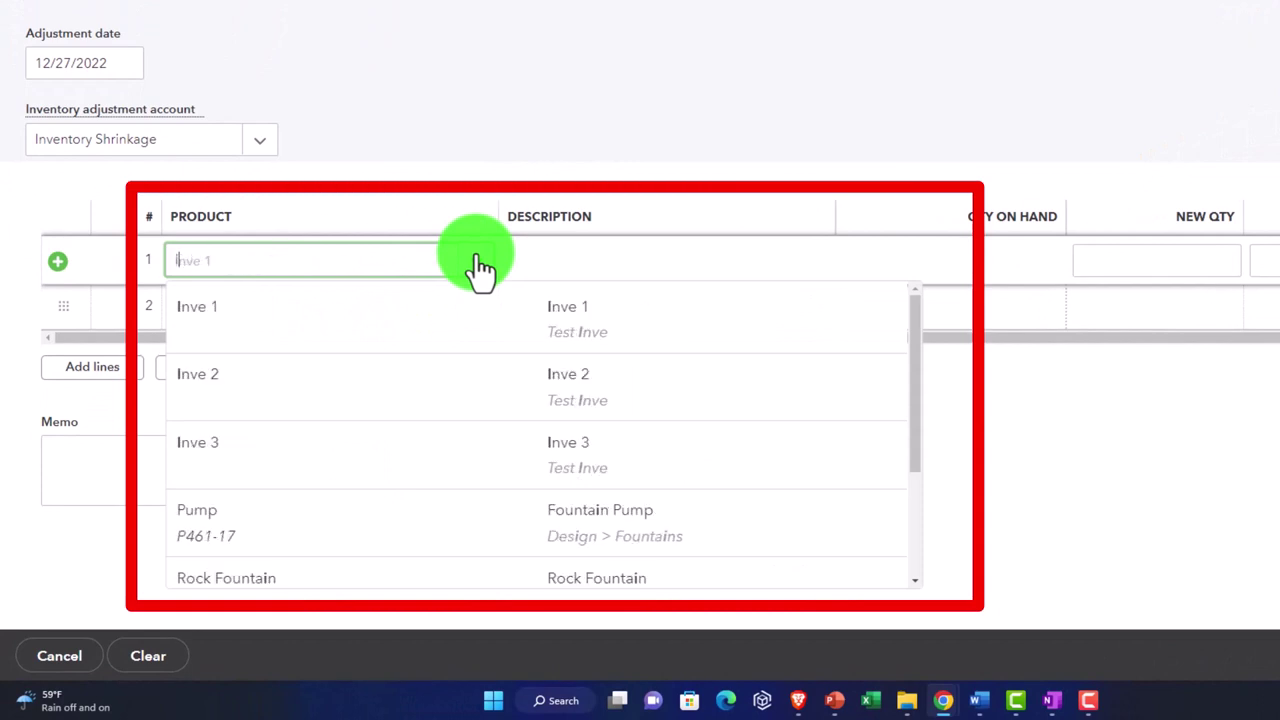
pyautogui.write('Inve')
pyautogui.press('Down')
pyautogui.press('Tab')
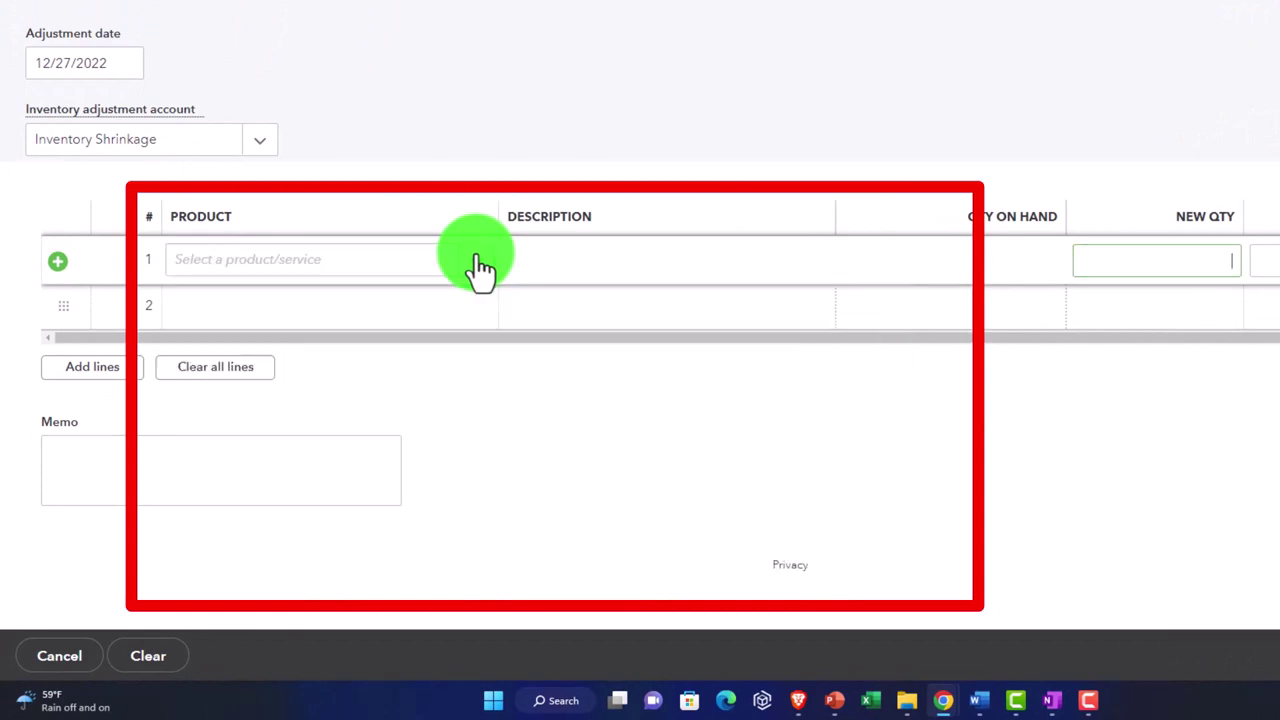
pyautogui.click(480, 262)
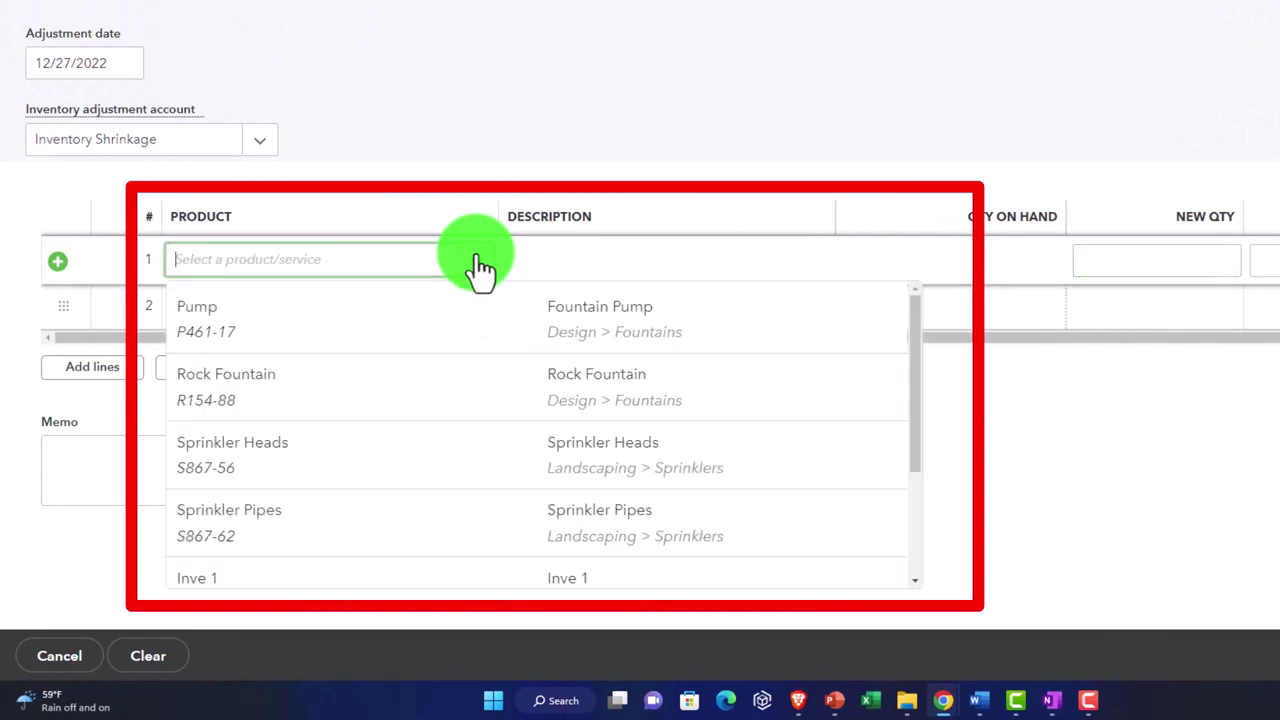
pyautogui.write('Inve')
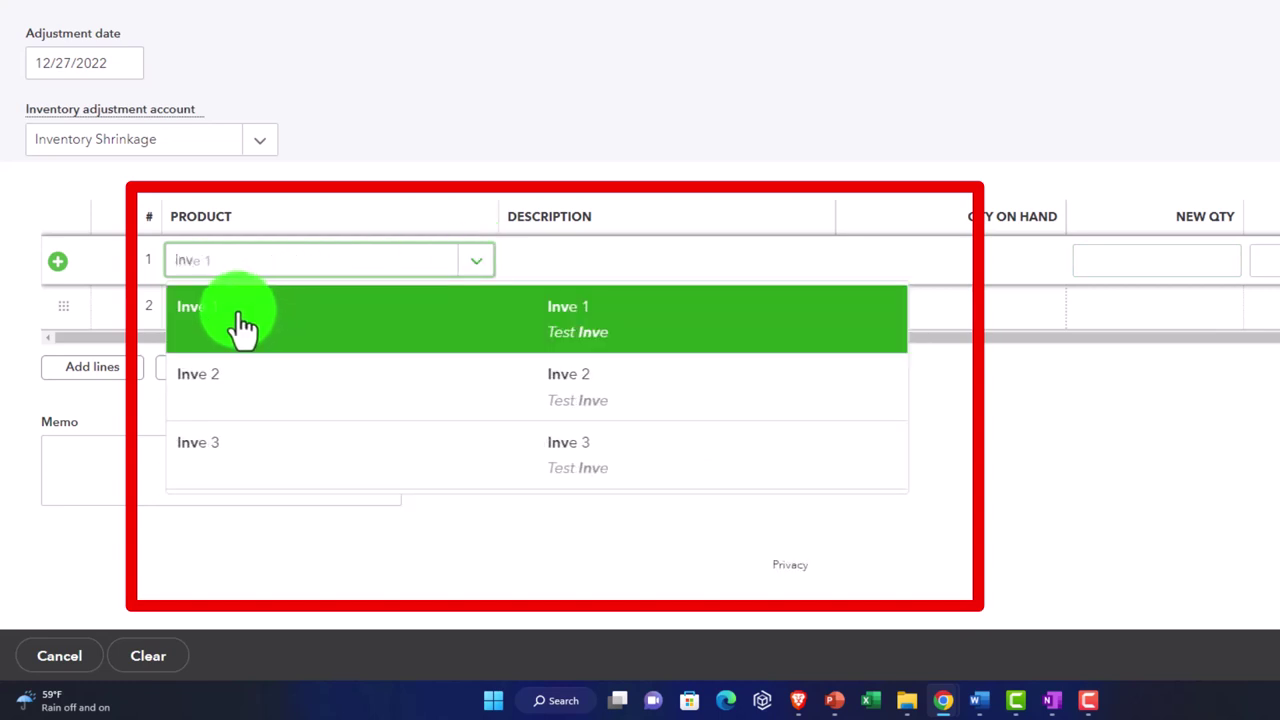
pyautogui.click(232, 325)
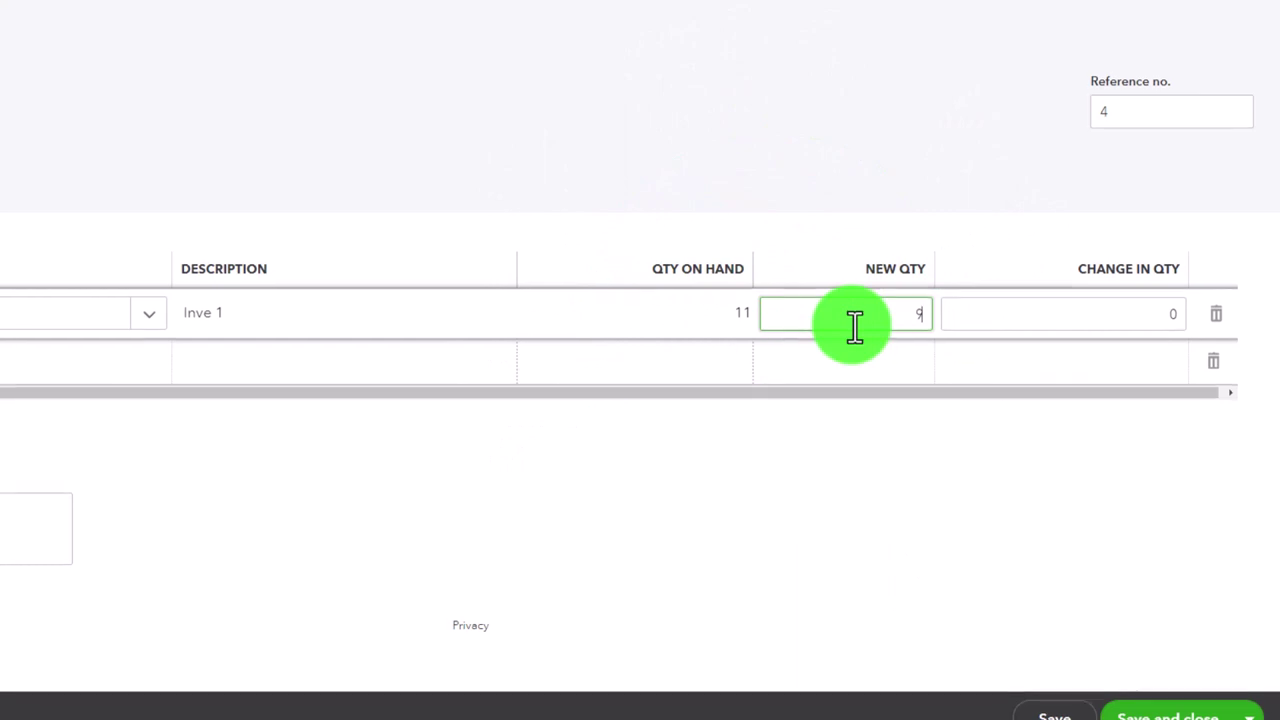
pyautogui.press('Tab')
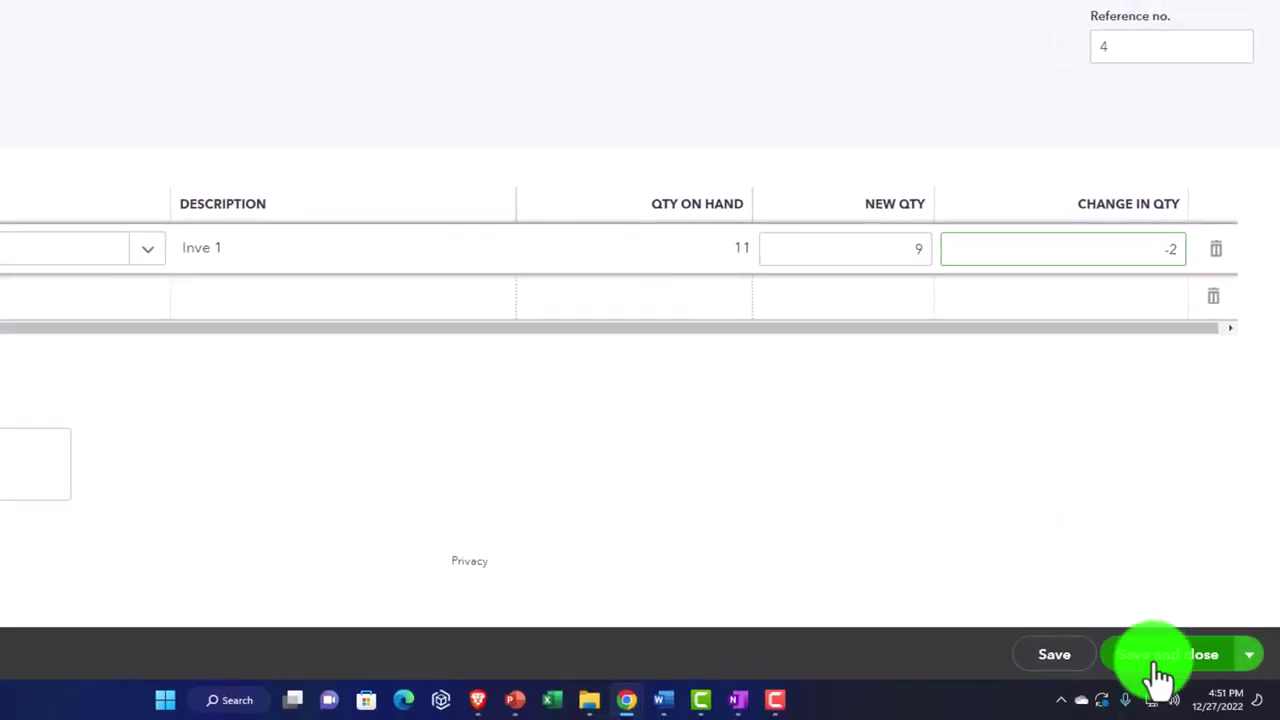
pyautogui.click(1158, 672)
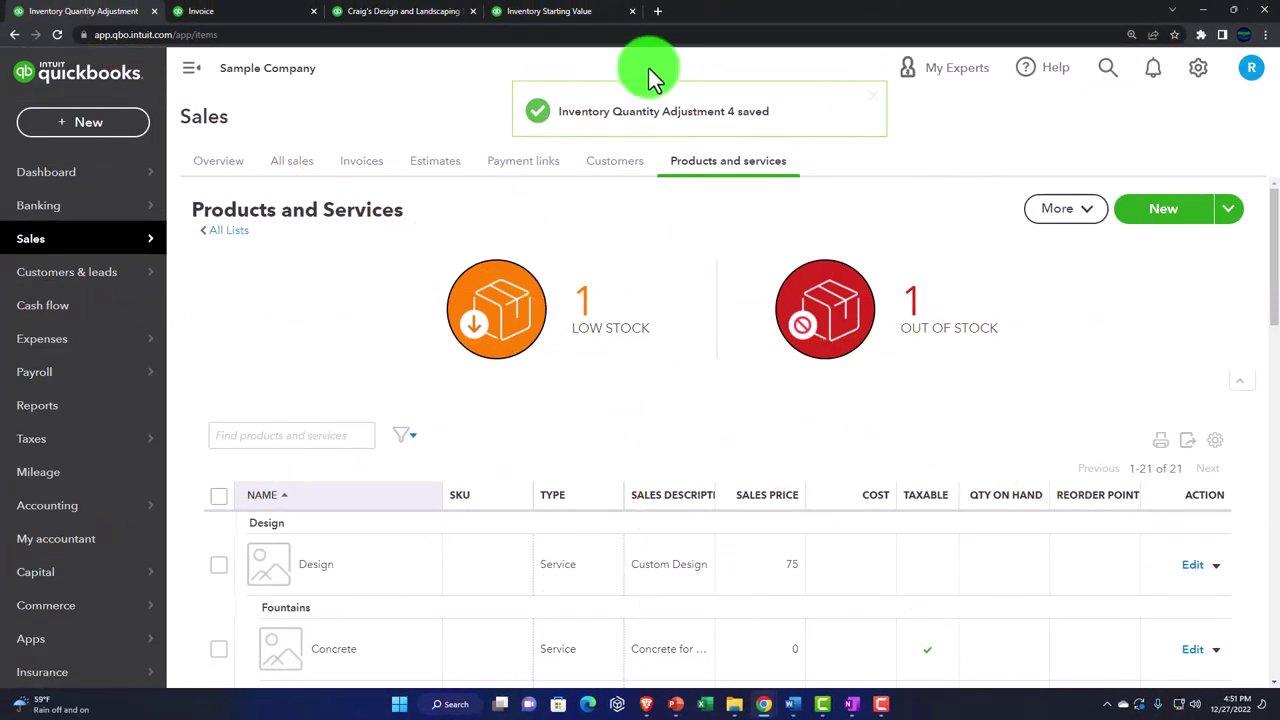
# - Refresh the balance sheet and examine Inventory Asset after the quantity adjustment
pyautogui.click(230, 14)
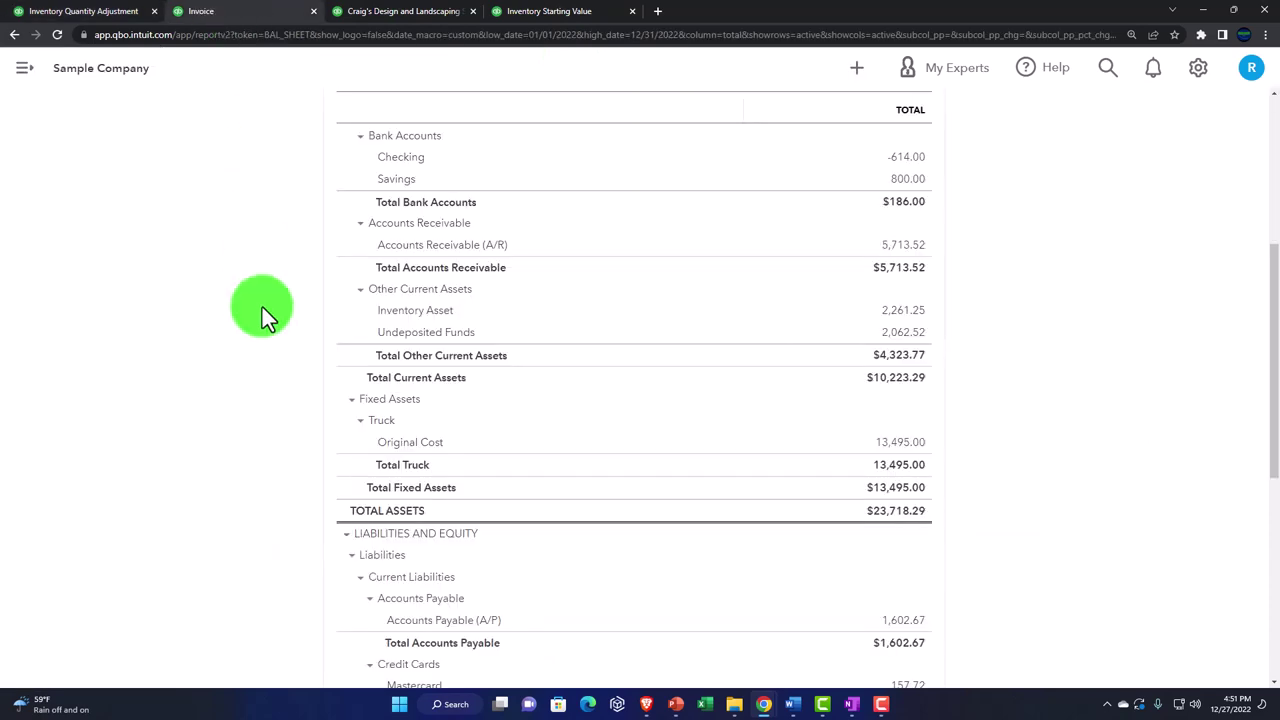
pyautogui.scroll(5, 262, 307)
pyautogui.click(631, 326)
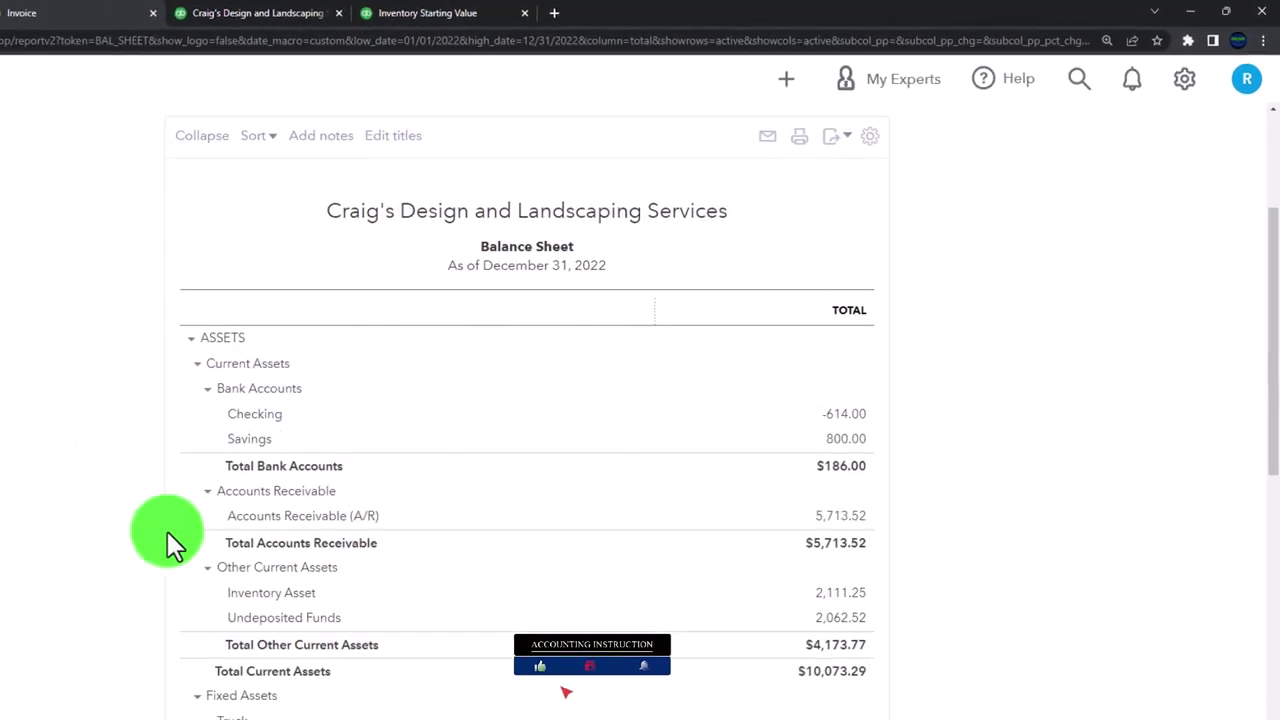
pyautogui.hotkey('ctrl', '+')
pyautogui.hotkey('ctrl', '+')
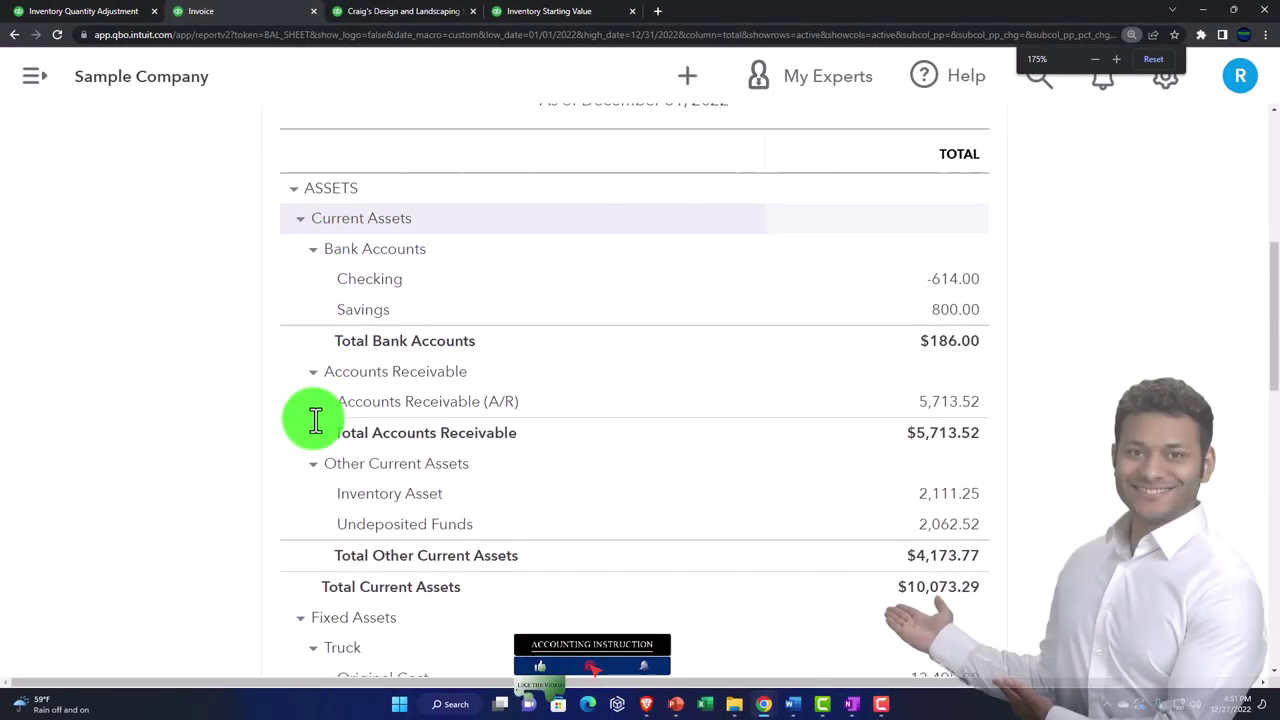
pyautogui.scroll(-1, 315, 420)
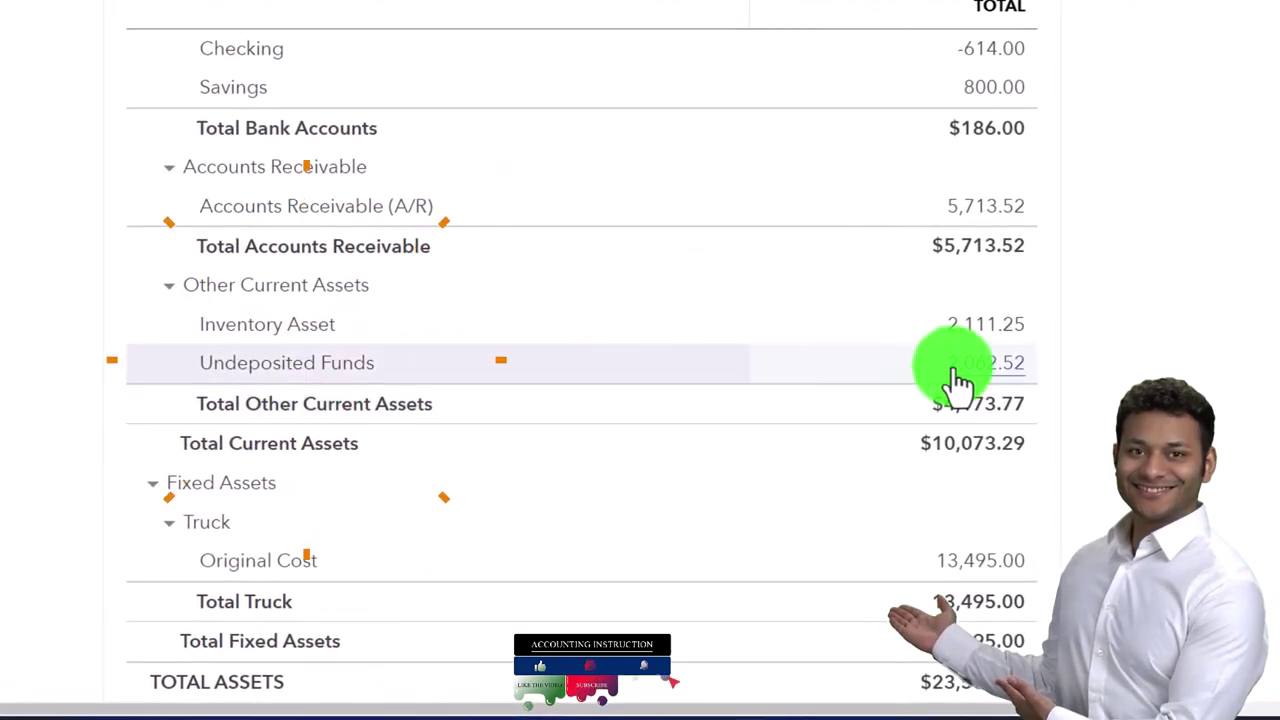
pyautogui.click(960, 365)
pyautogui.scroll(-2, 190, 190)
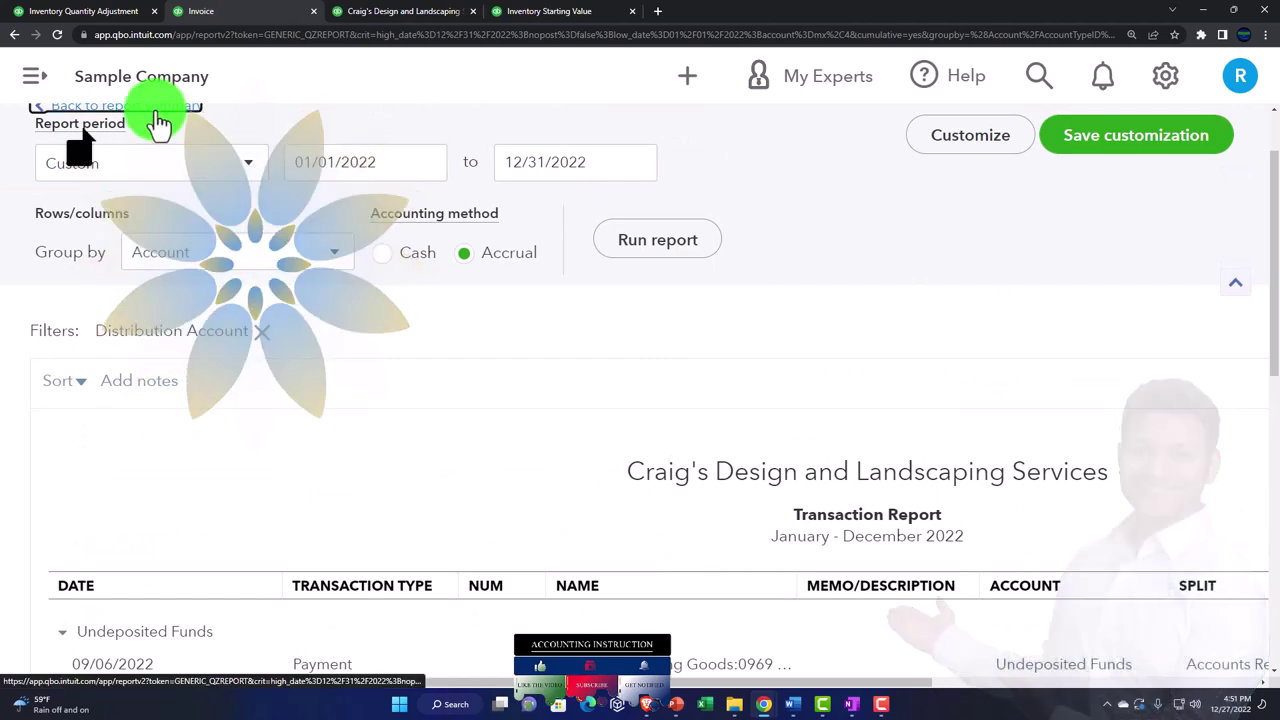
pyautogui.scroll(-2, 259, 276)
pyautogui.scroll(5, 259, 276)
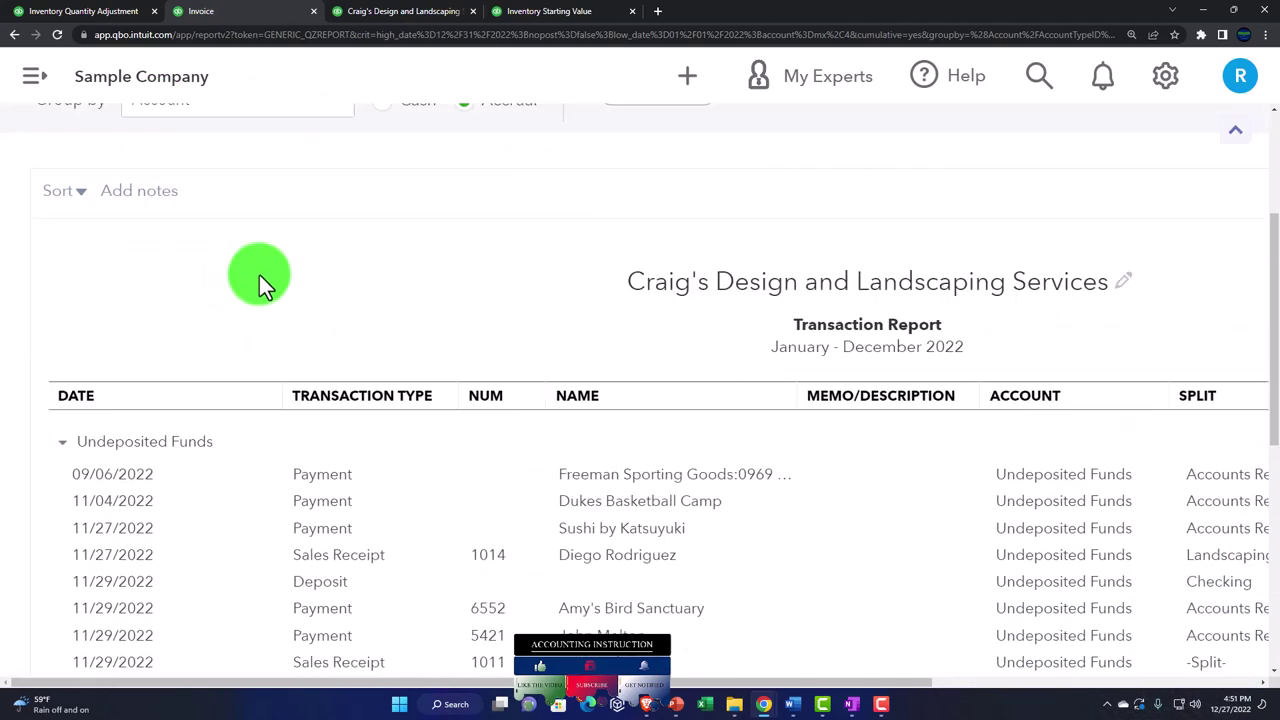
pyautogui.click(172, 196)
# - Open the transaction detail behind Inventory Asset and inspect the Inventory Shrinkage entry from quantity adjustment 4
pyautogui.scroll(-5, 271, 320)
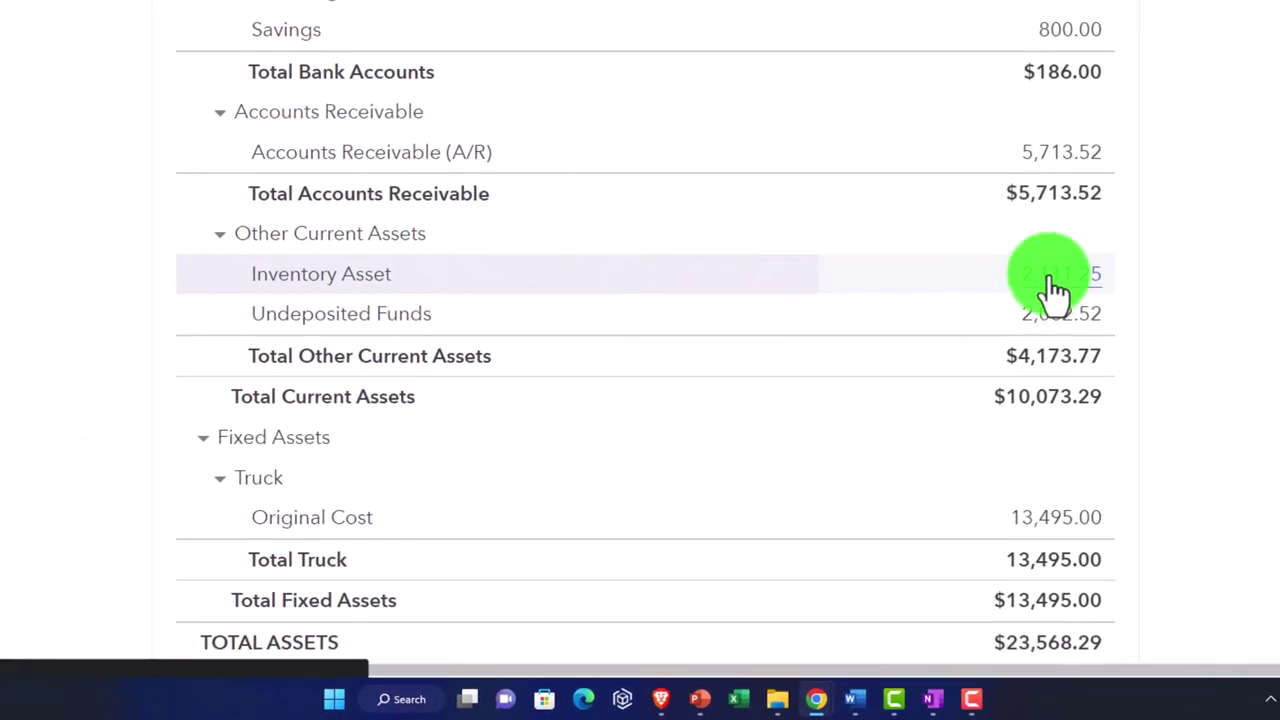
pyautogui.click(992, 326)
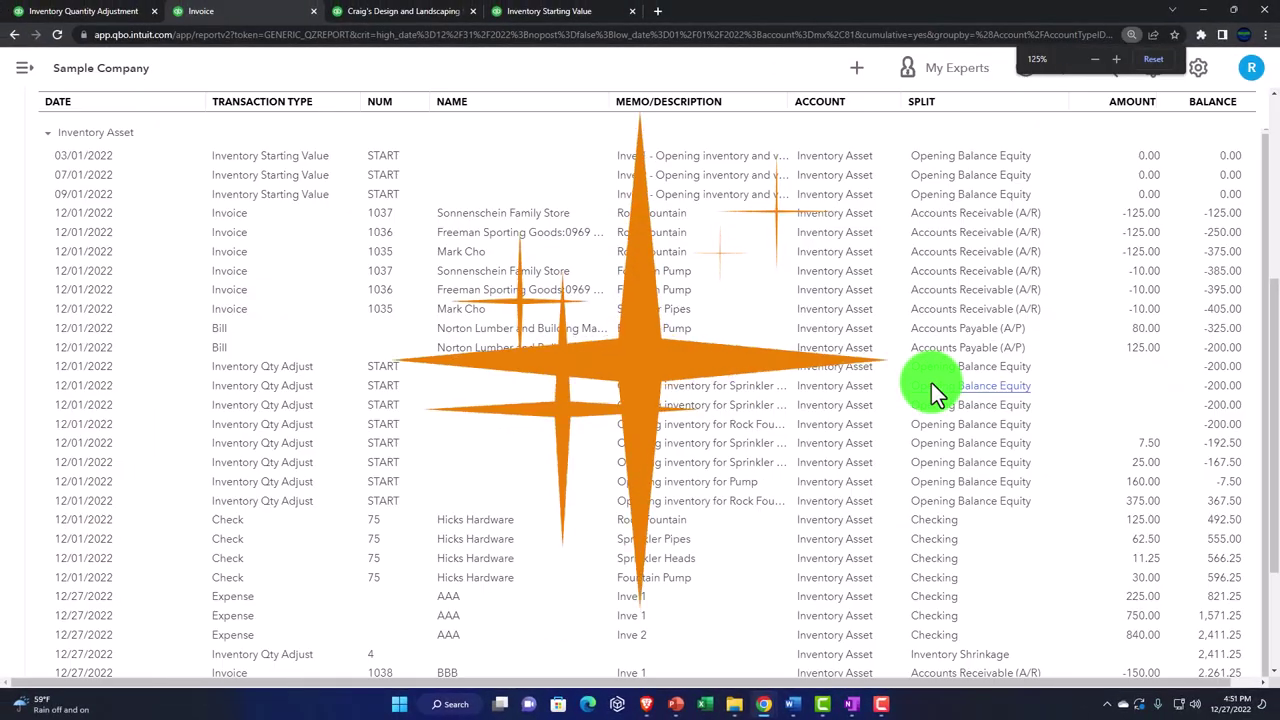
pyautogui.scroll(-2, 831, 381)
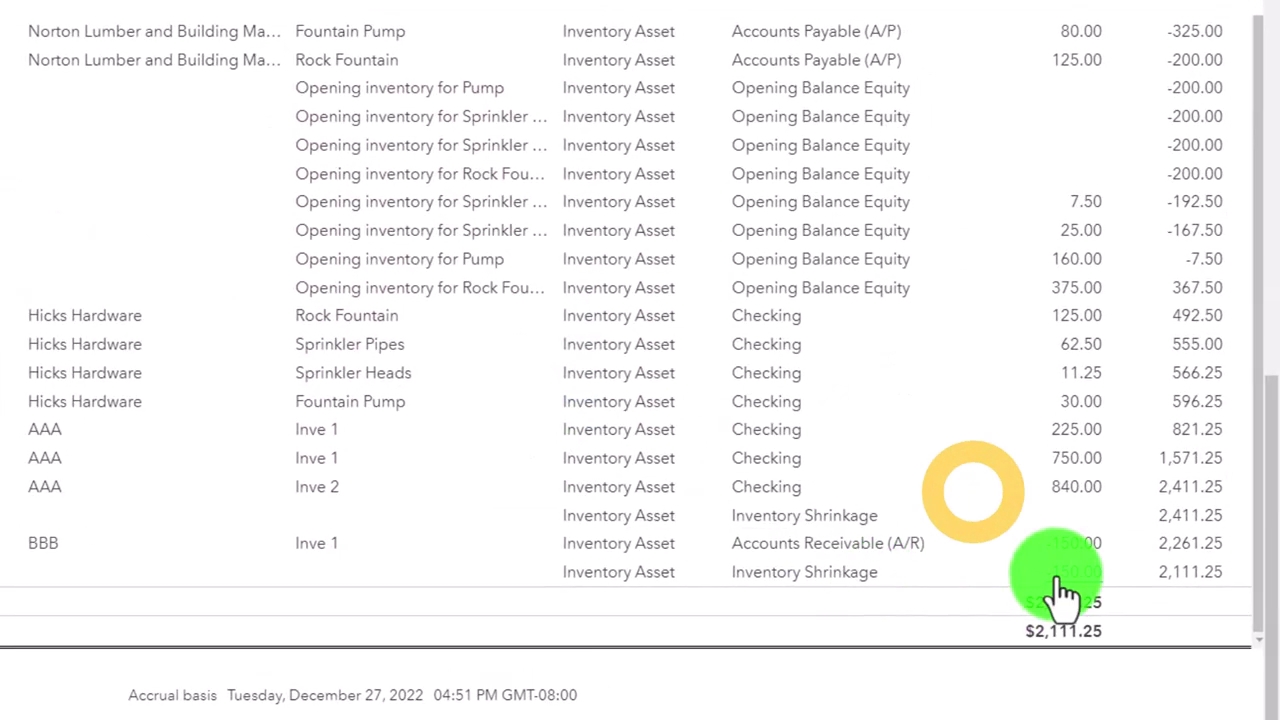
pyautogui.click(1063, 595)
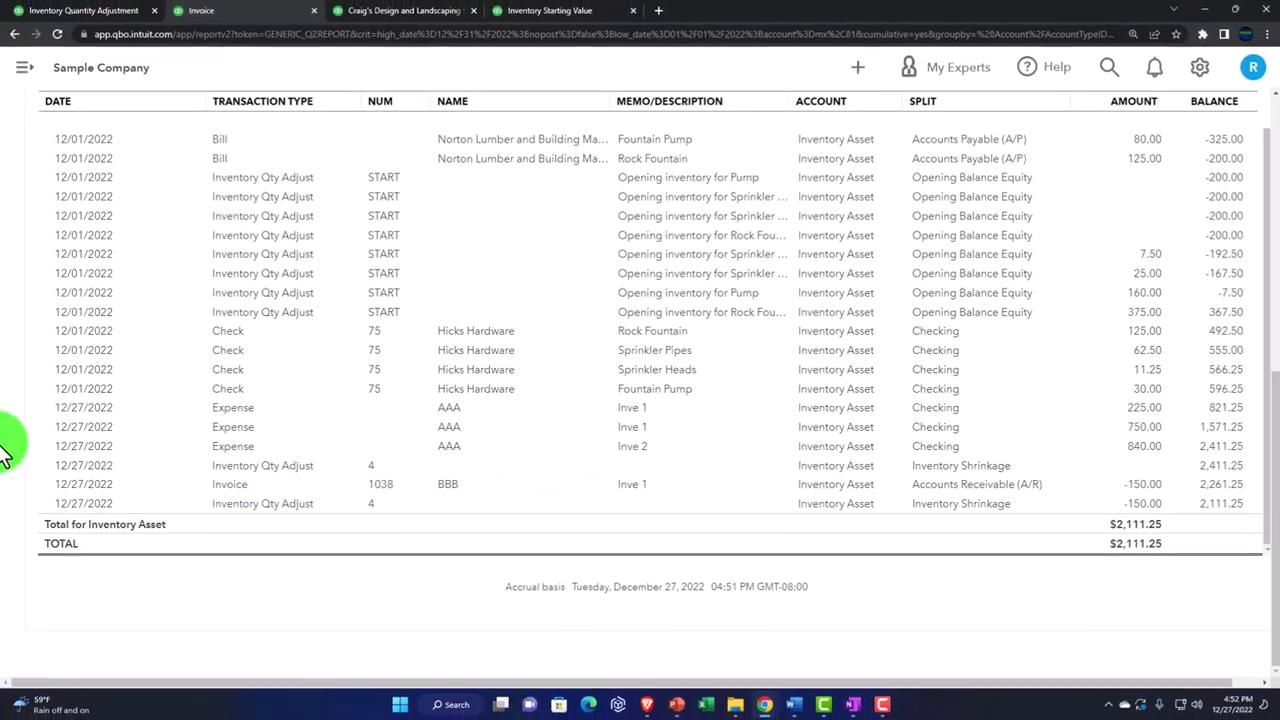
# - Return from the Inventory Asset transaction report to the balance sheet, and rerun the 2022 Profit and Loss report
pyautogui.scroll(10, 5, 450)
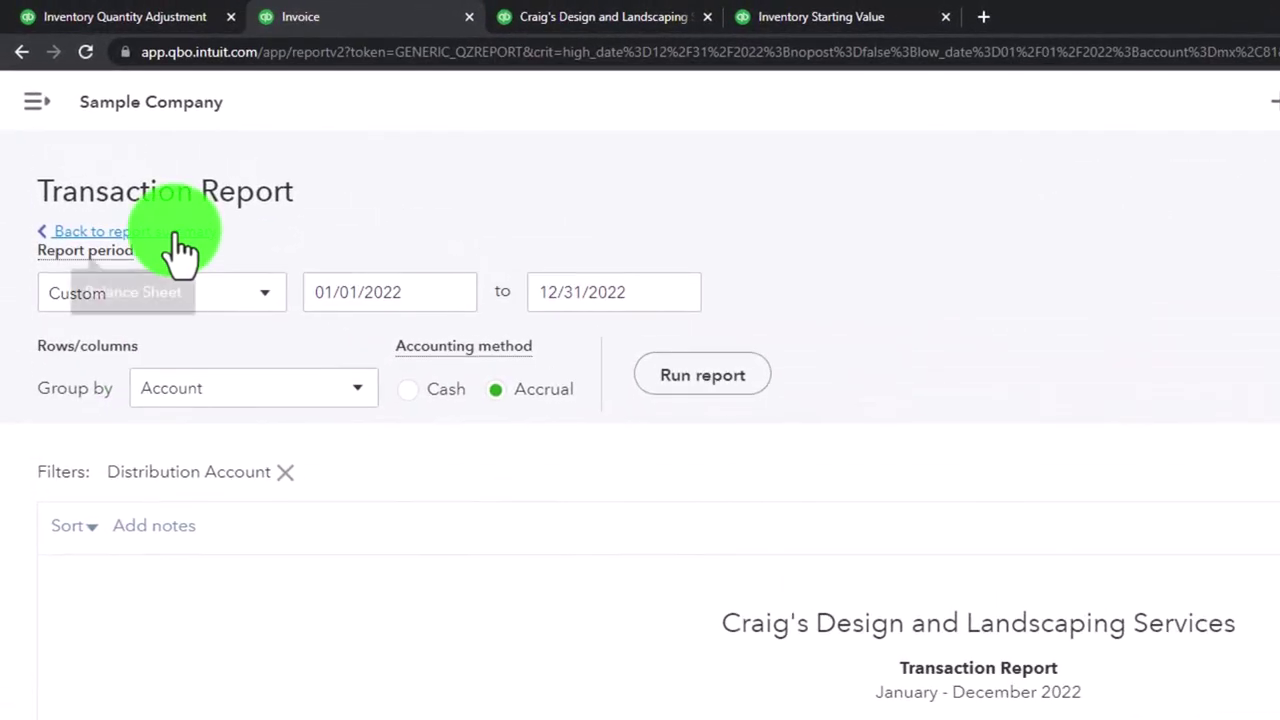
pyautogui.click(176, 240)
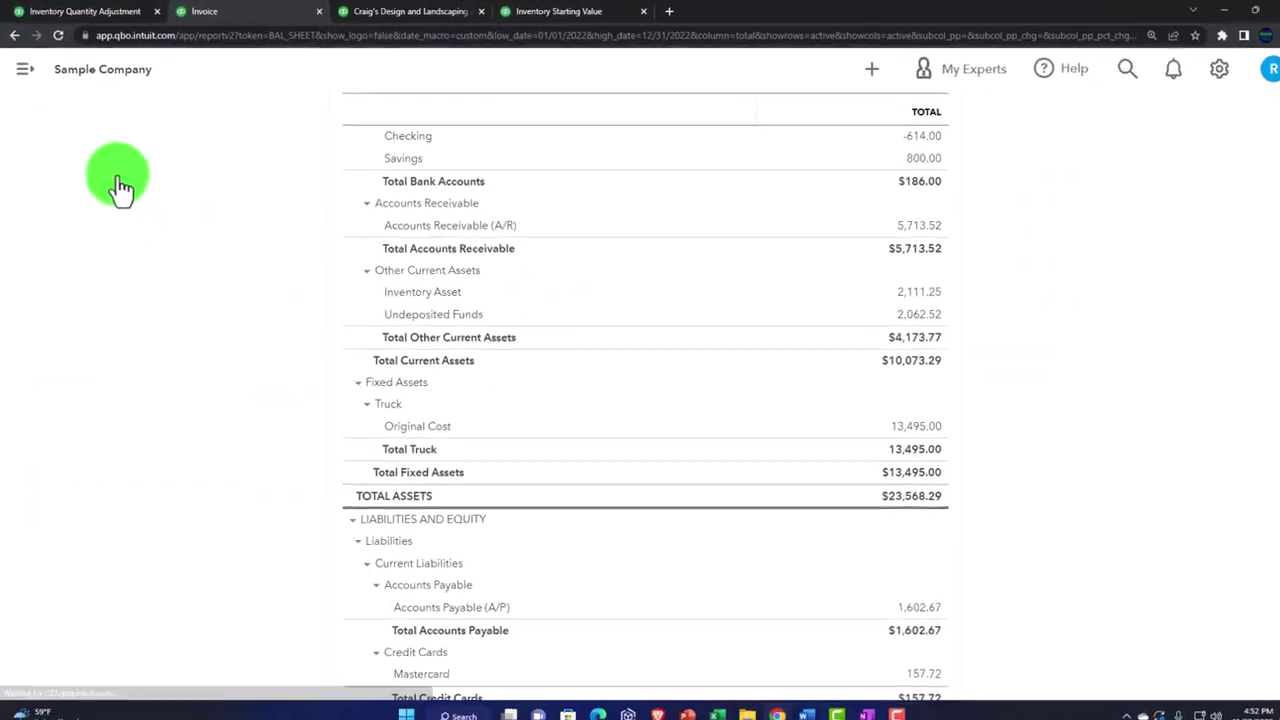
pyautogui.click(410, 20)
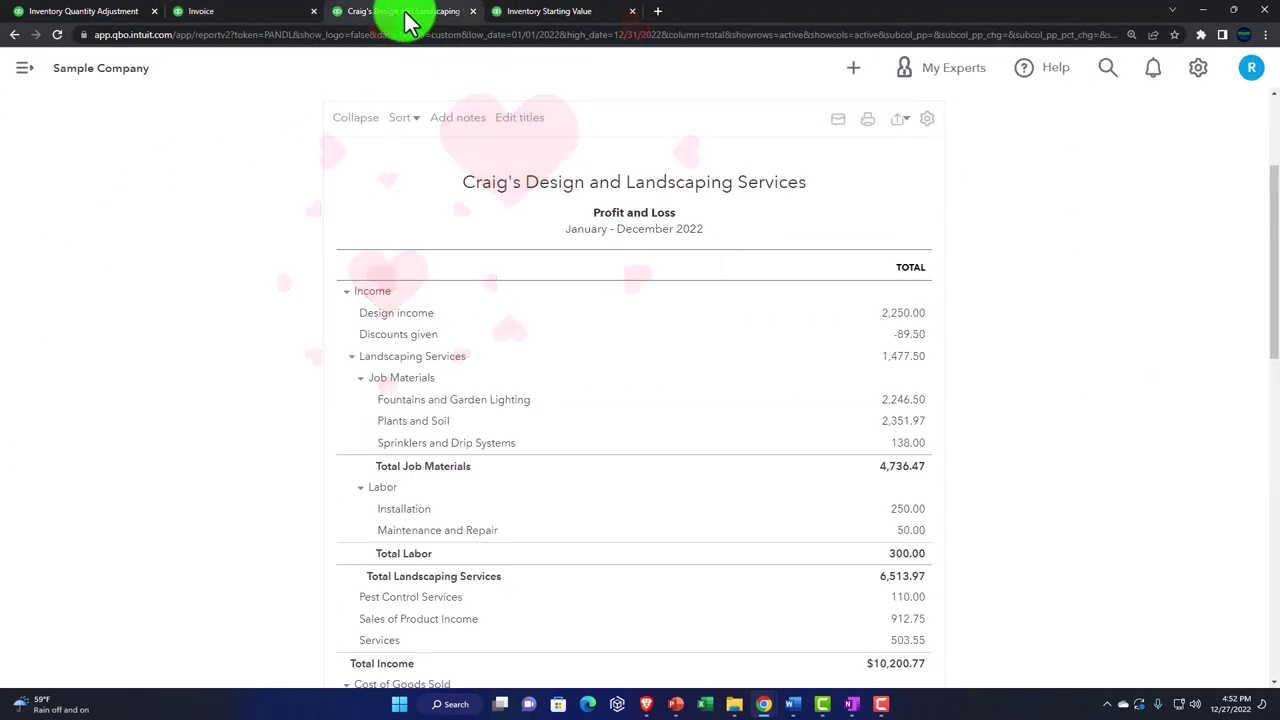
pyautogui.scroll(2, 720, 172)
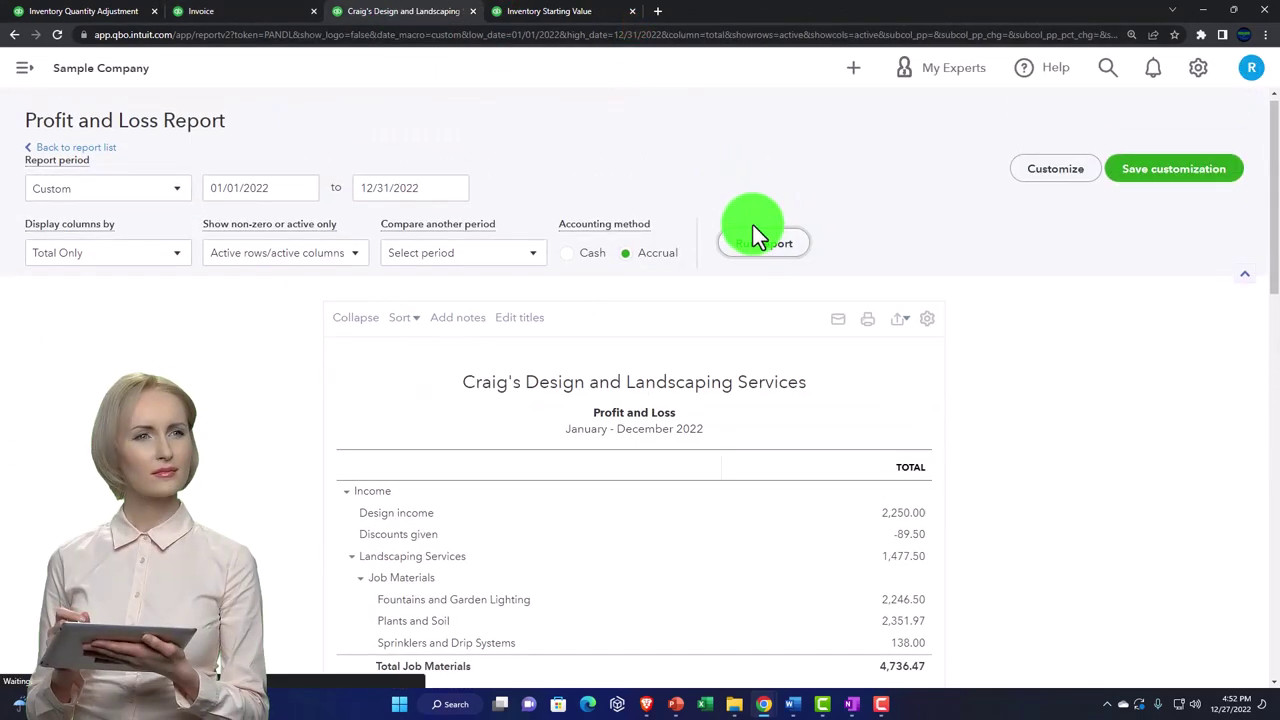
# - Examine the Cost of Goods Sold section with its Inventory Shrinkage line, collapsing and expanding the section
pyautogui.scroll(-2, 432, 366)
pyautogui.hotkey('ctrl', '+')
pyautogui.scroll(-5, 430, 350)
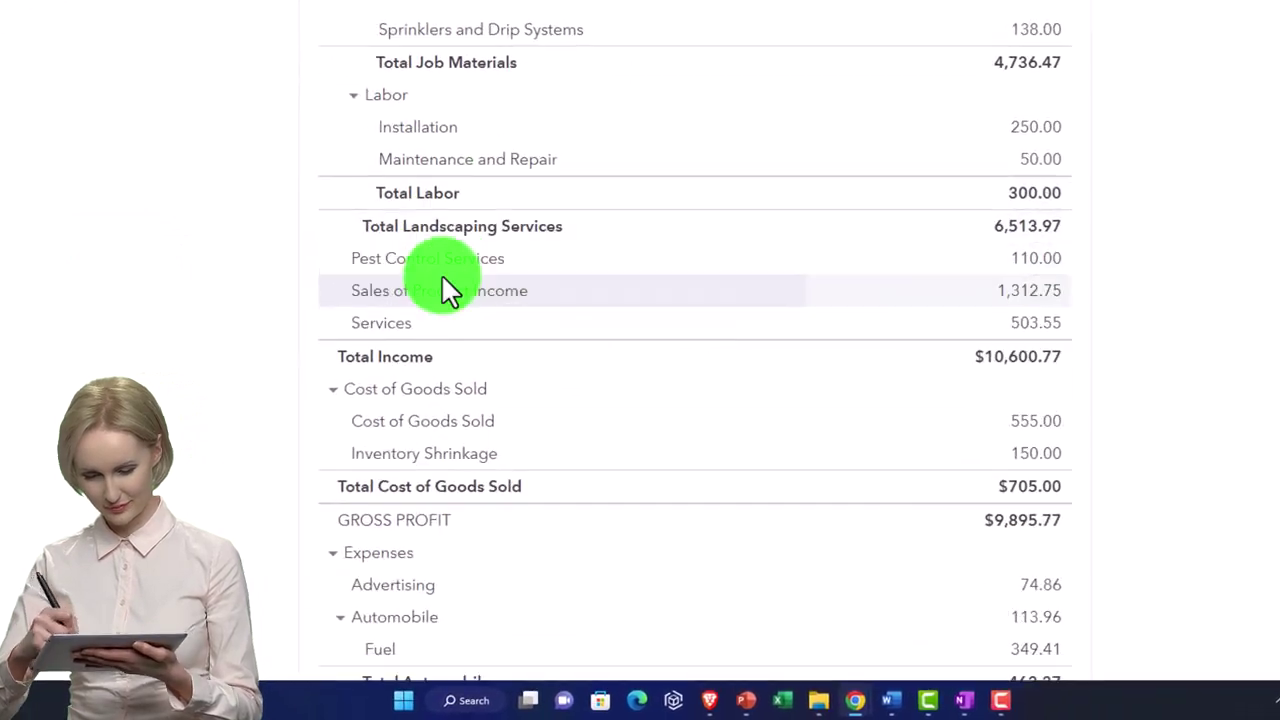
pyautogui.scroll(-1, 441, 280)
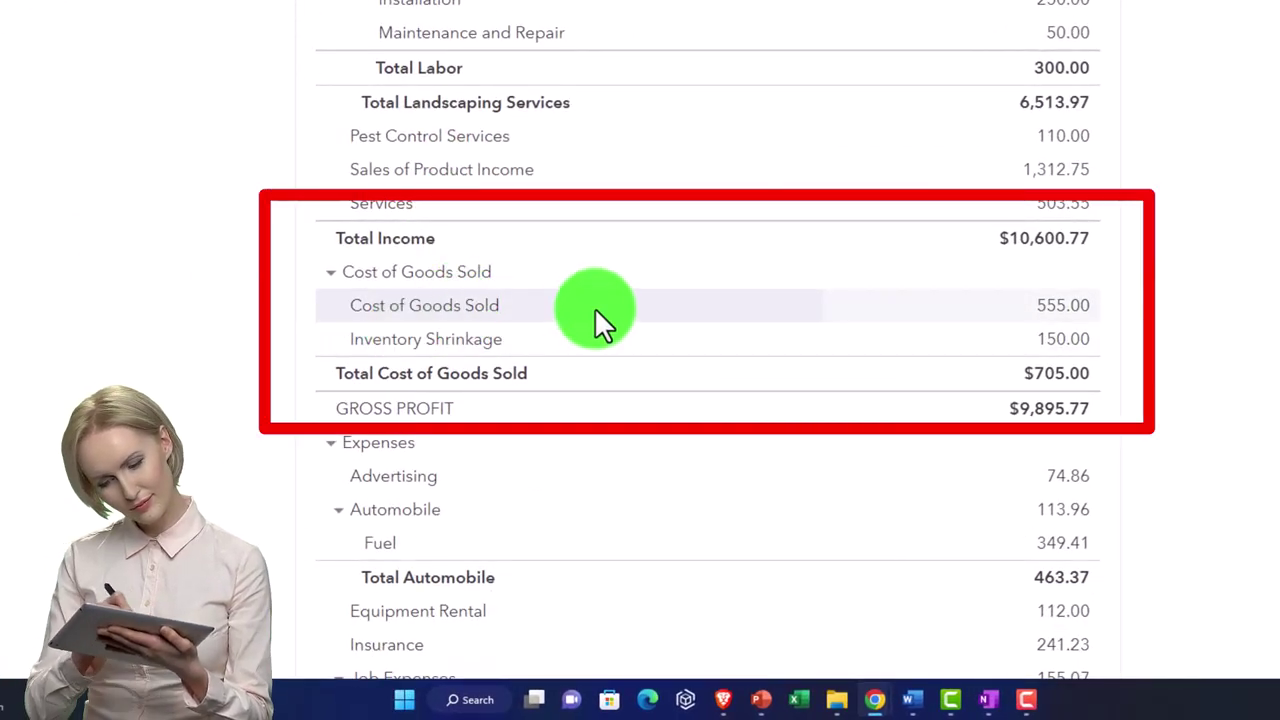
pyautogui.click(331, 272)
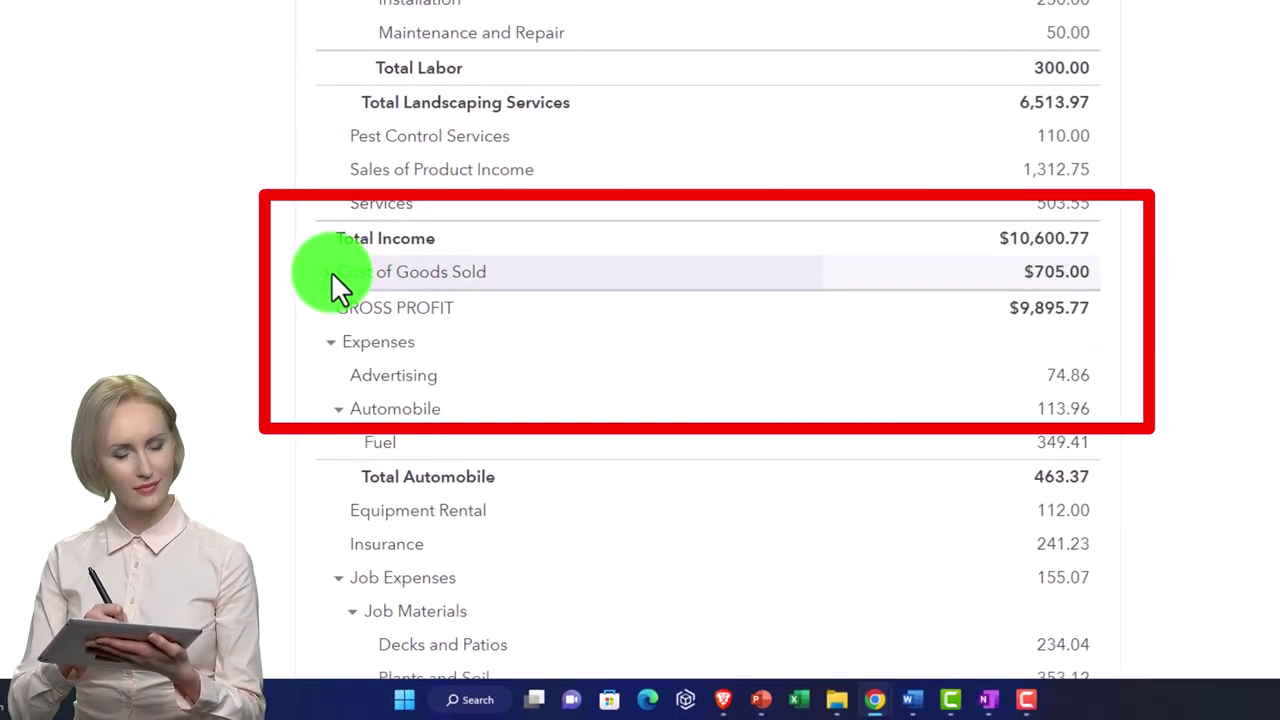
pyautogui.click(331, 271)
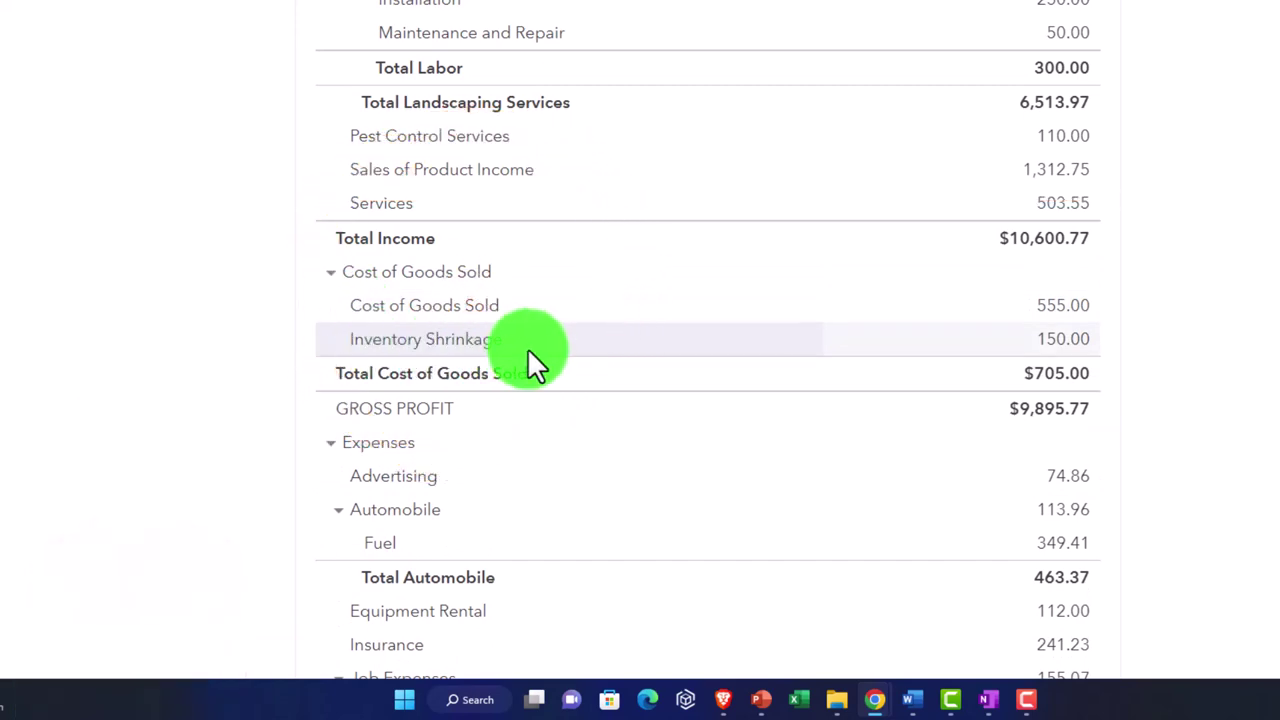
# - Inspect the transaction detail behind Inventory Shrinkage and return to the Profit and Loss report
pyautogui.click(958, 340)
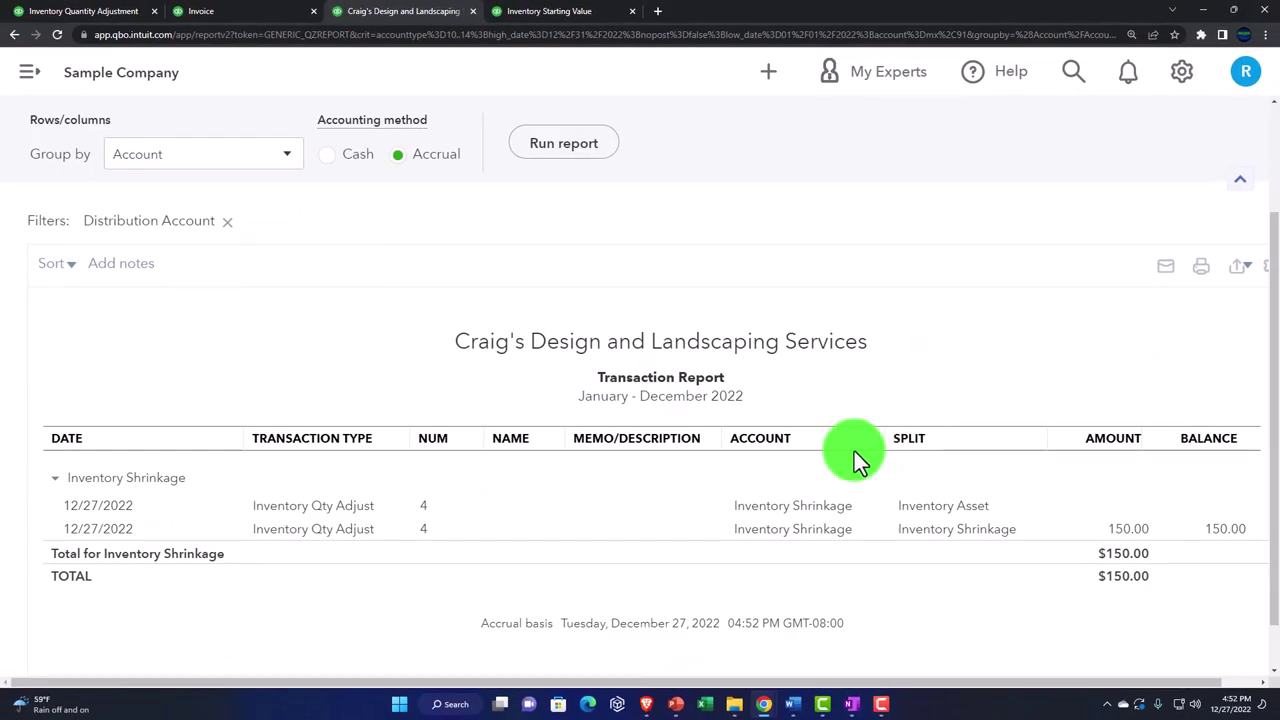
pyautogui.scroll(2, 854, 451)
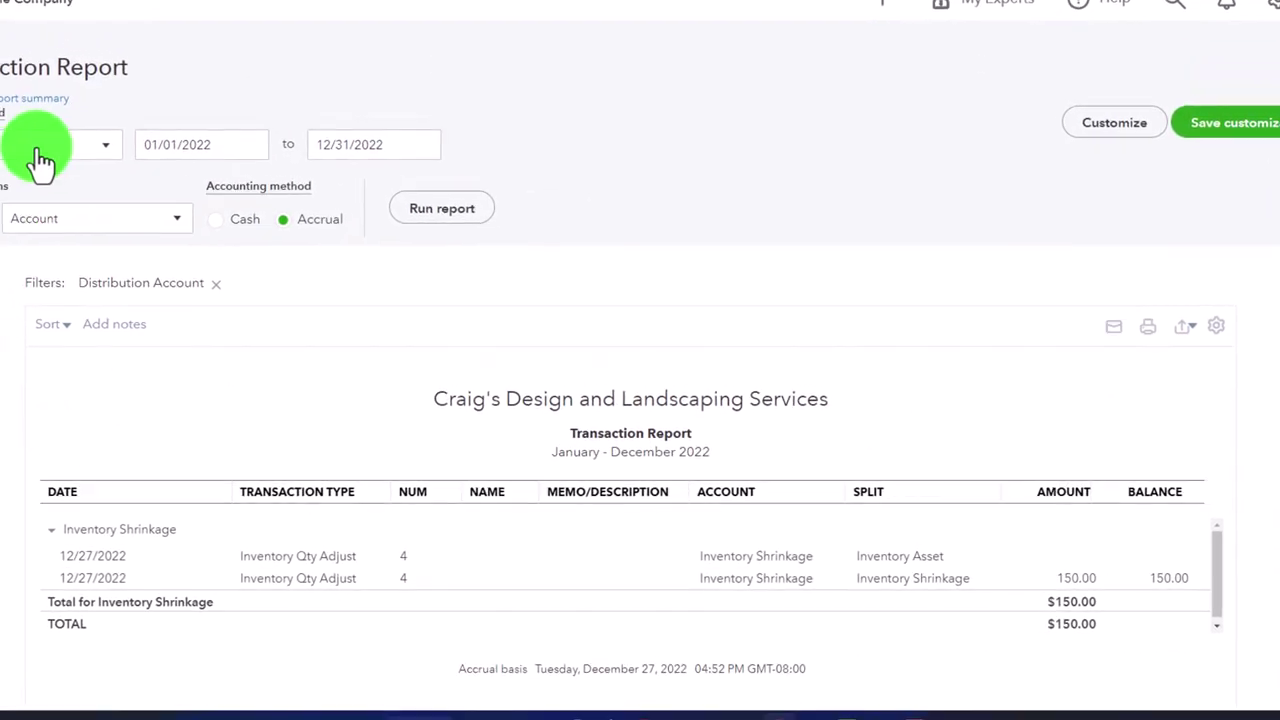
pyautogui.click(45, 70)
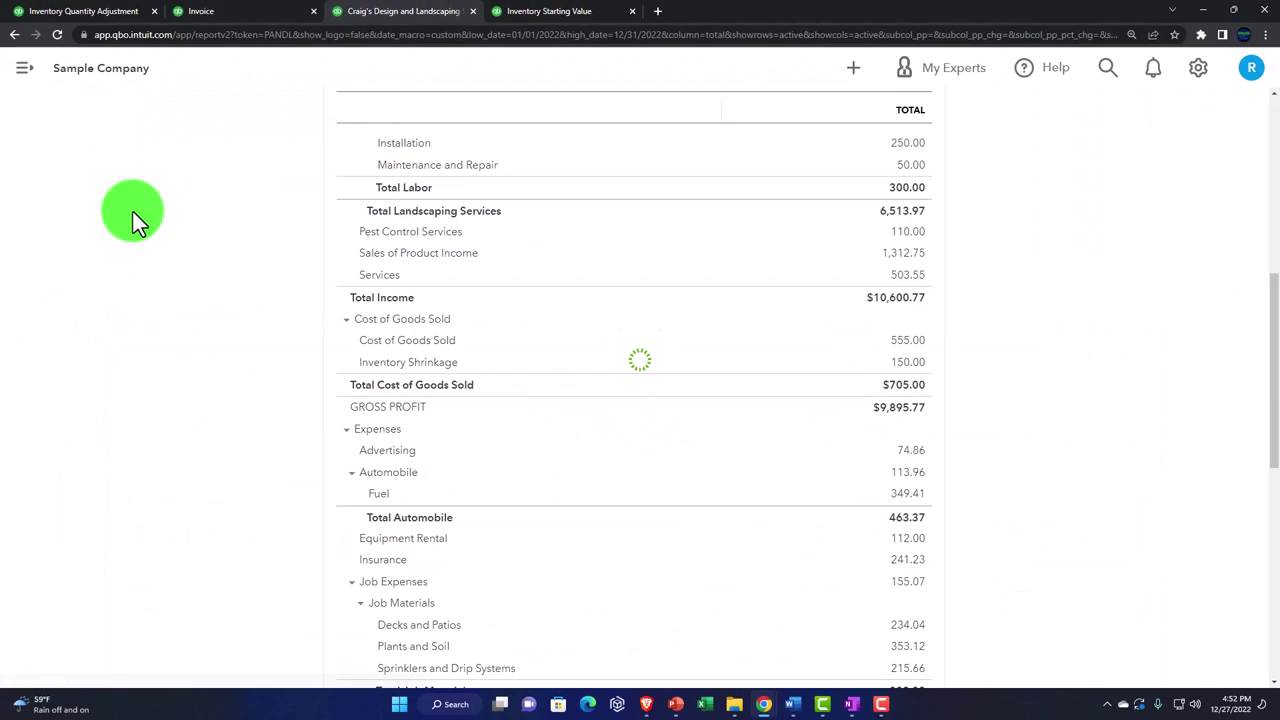
pyautogui.scroll(10, 135, 220)
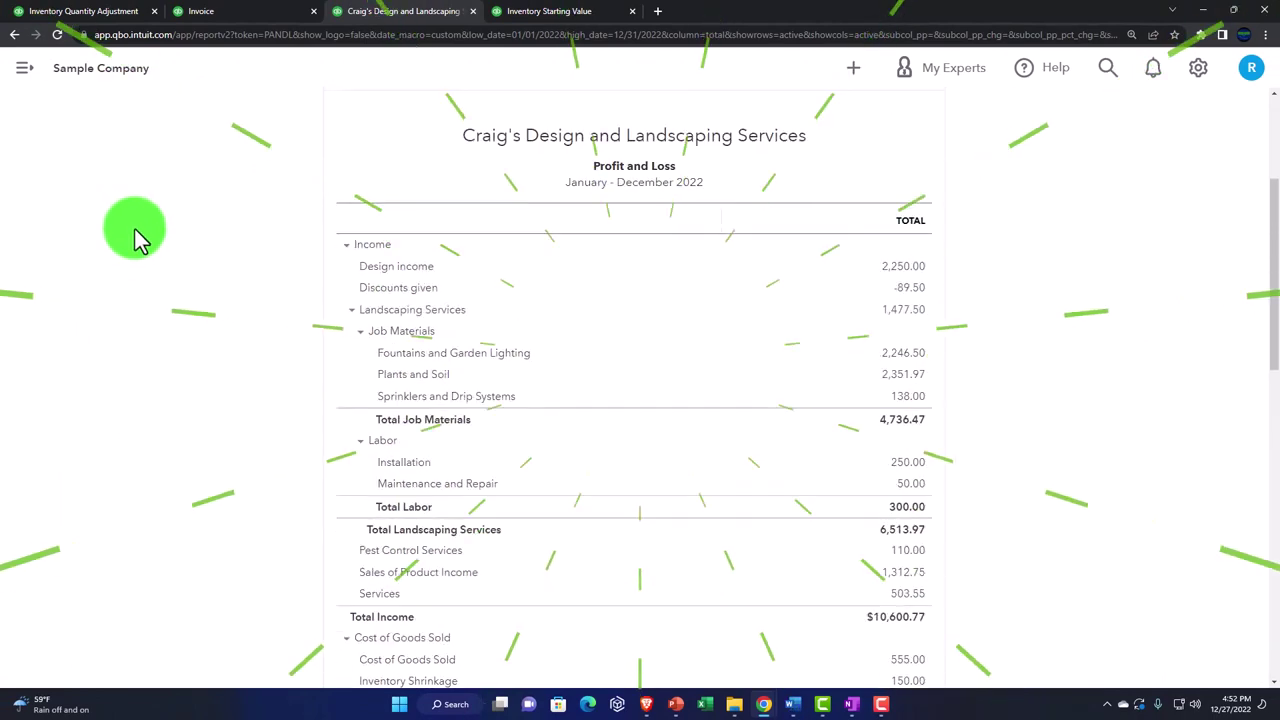
# - Rerun the Inventory Valuation Summary as of 12/31/2022 and compare its total asset value with Inventory Asset on the balance sheet
pyautogui.click(545, 11)
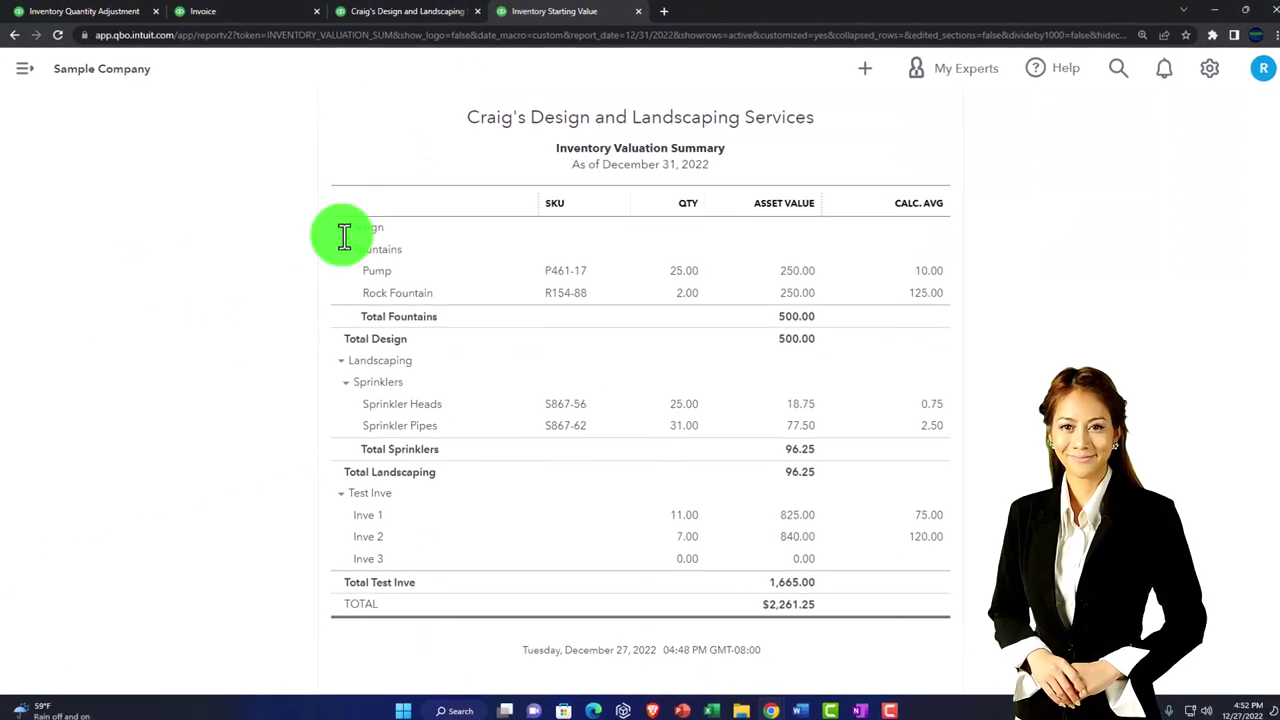
pyautogui.scroll(3, 257, 363)
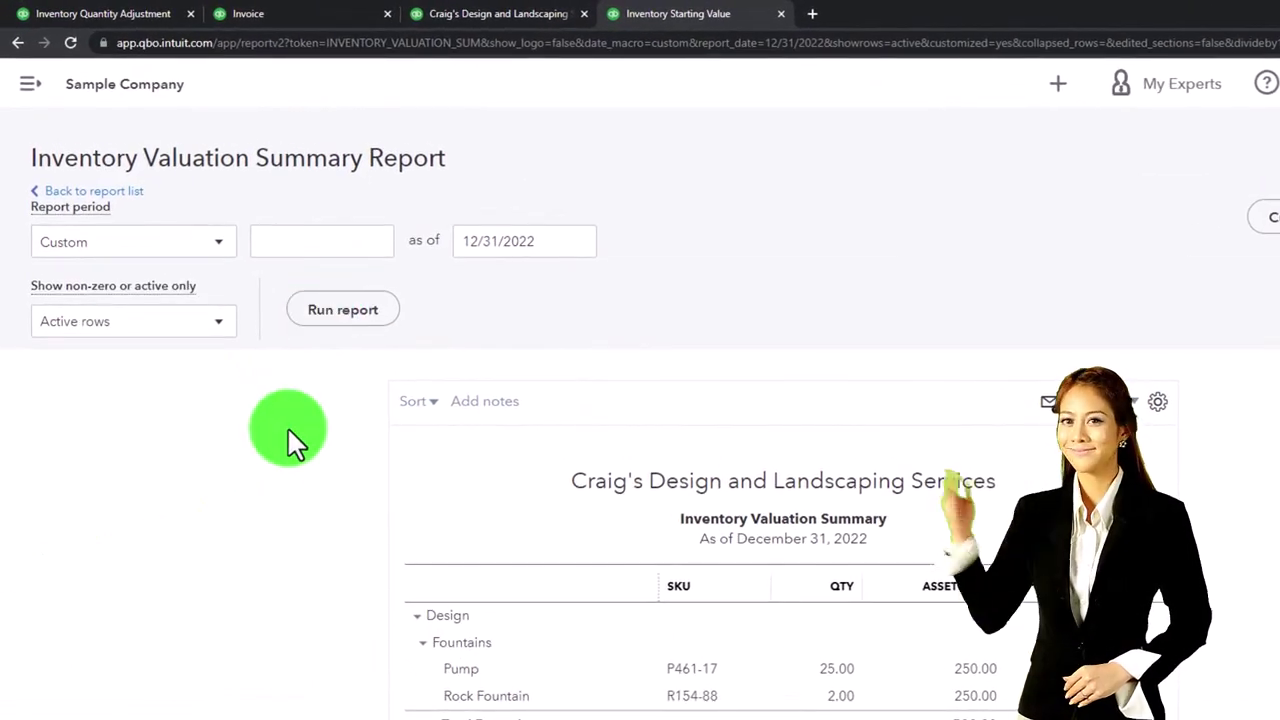
pyautogui.click(336, 315)
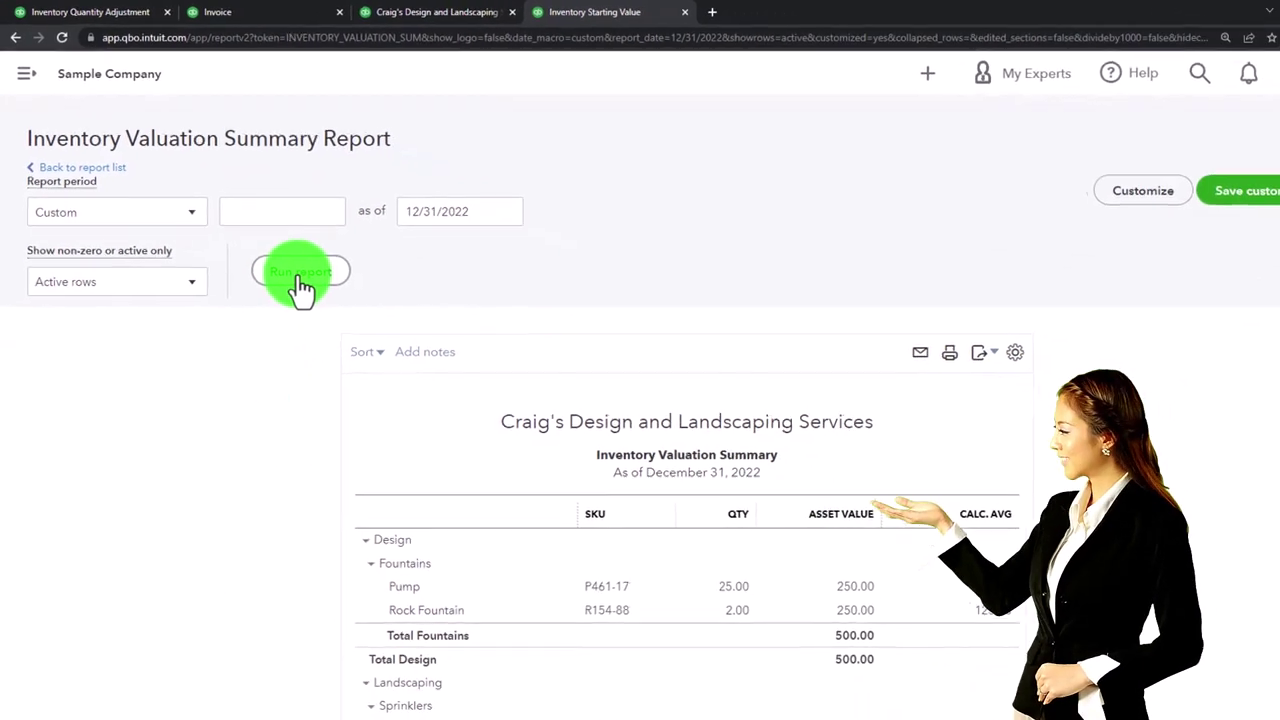
pyautogui.scroll(-3, 300, 288)
pyautogui.hotkey('ctrl', '+')
pyautogui.hotkey('ctrl', '+')
pyautogui.hotkey('ctrl', '+')
pyautogui.hotkey('ctrl', '+')
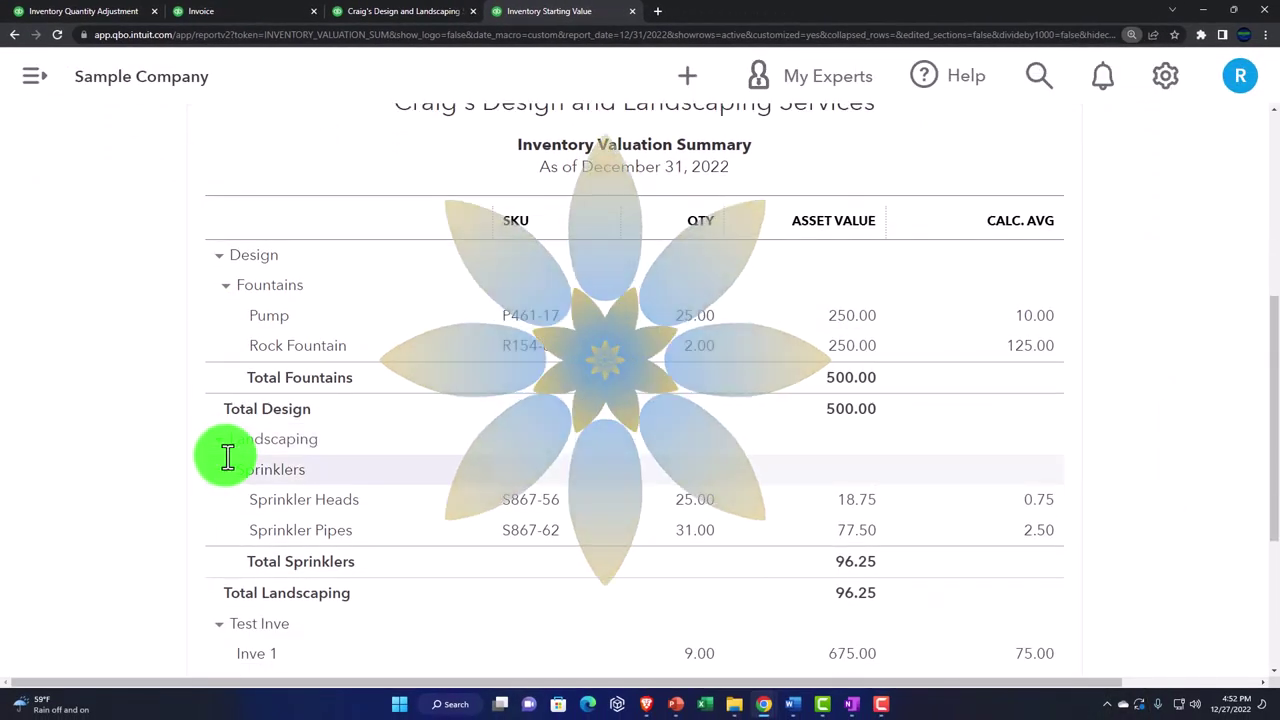
pyautogui.scroll(-2, 226, 456)
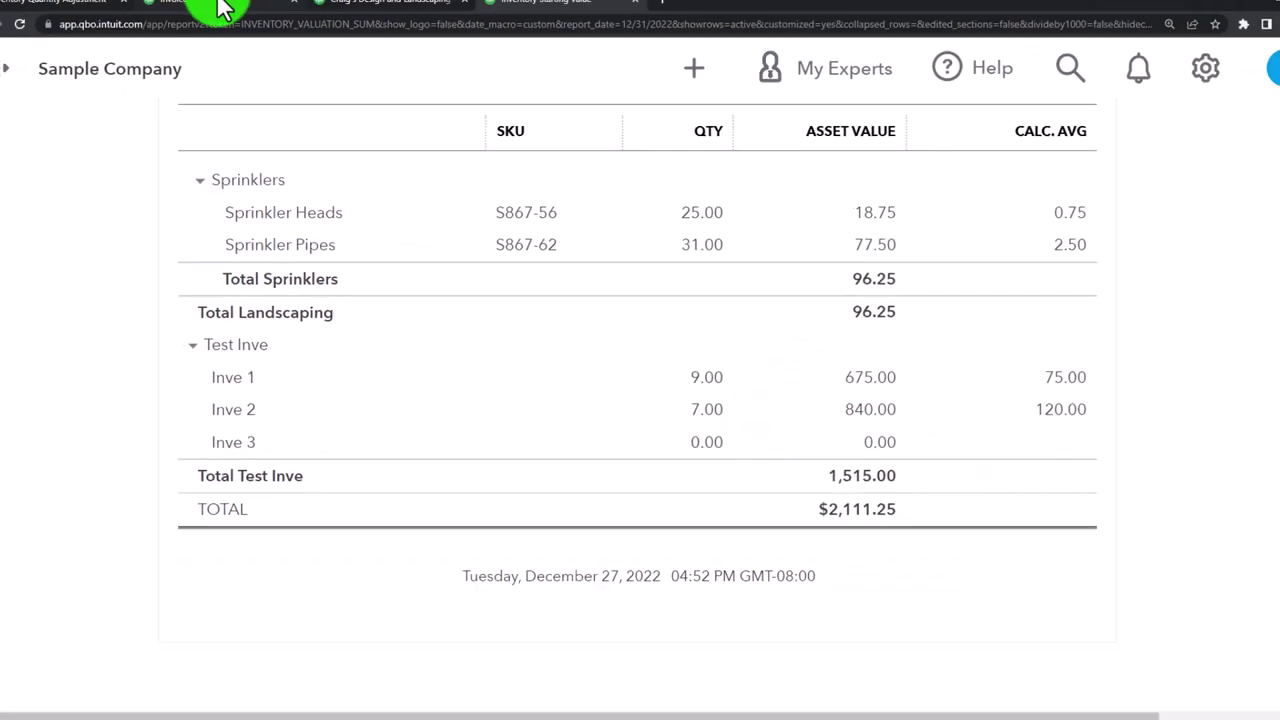
pyautogui.click(222, 8)
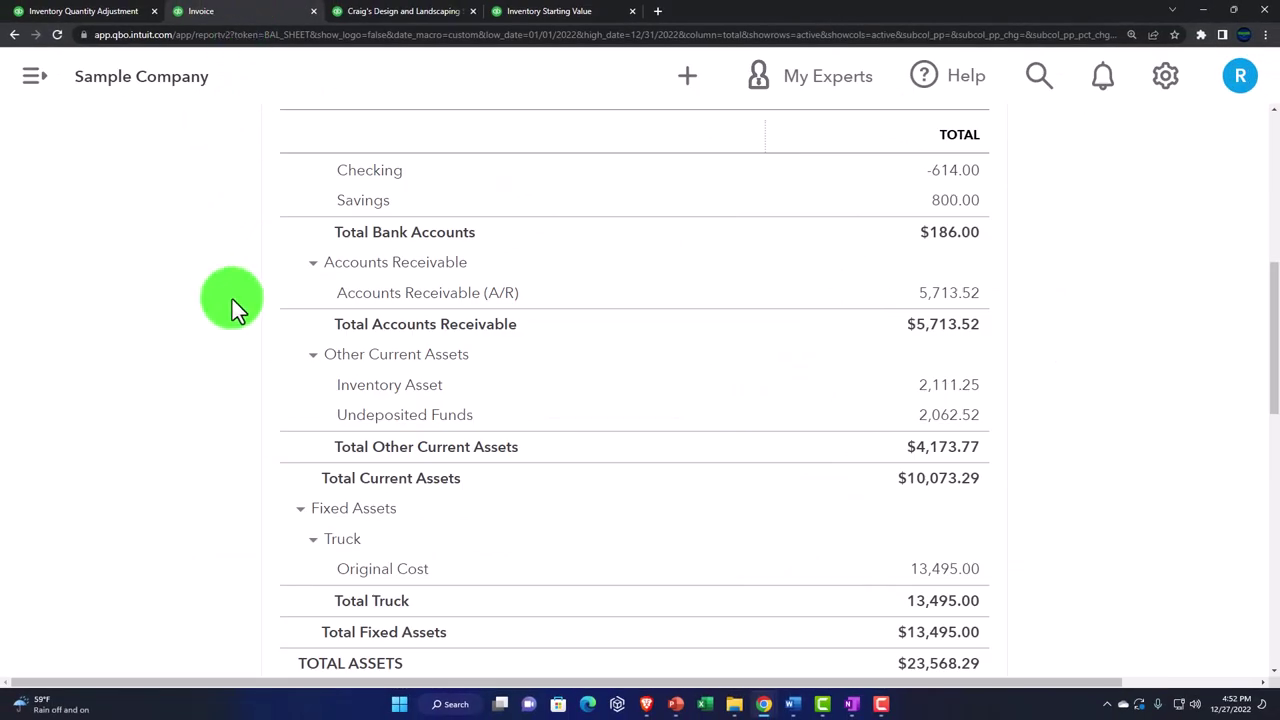
pyautogui.click(930, 393)
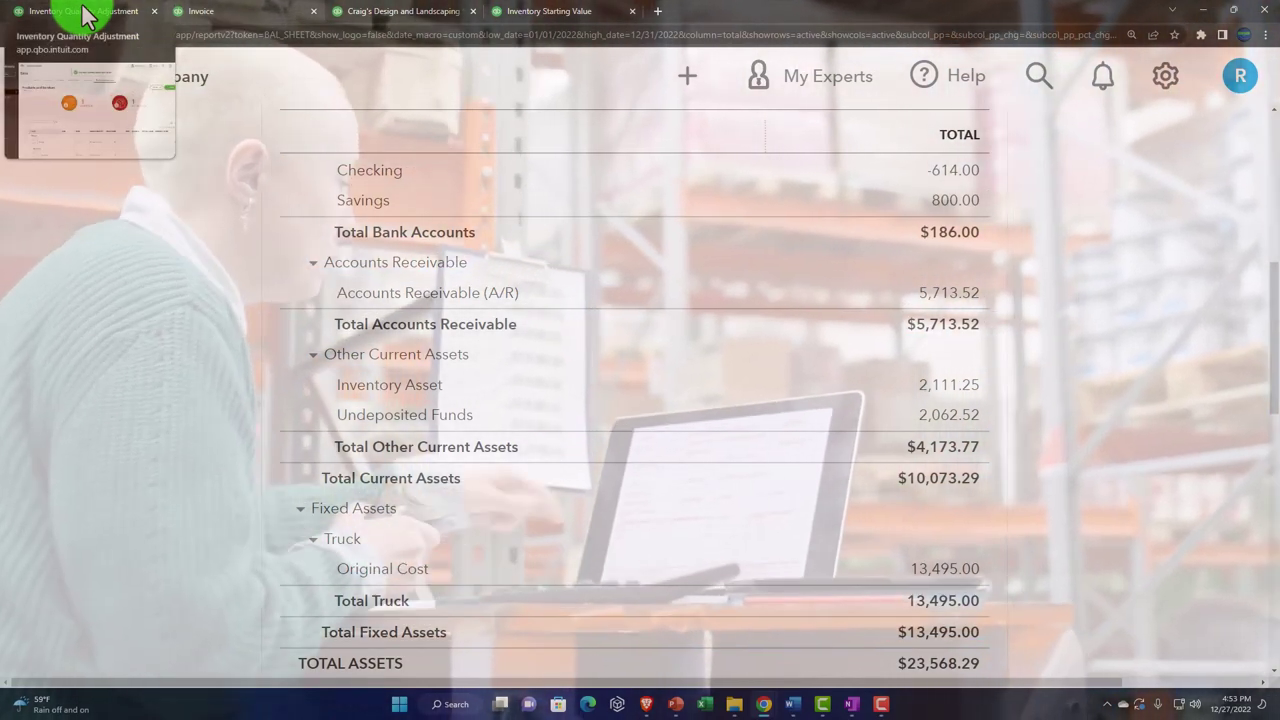
# - Examine the quantities on hand of the Test Inve items in the Products and Services list
pyautogui.click(85, 14)
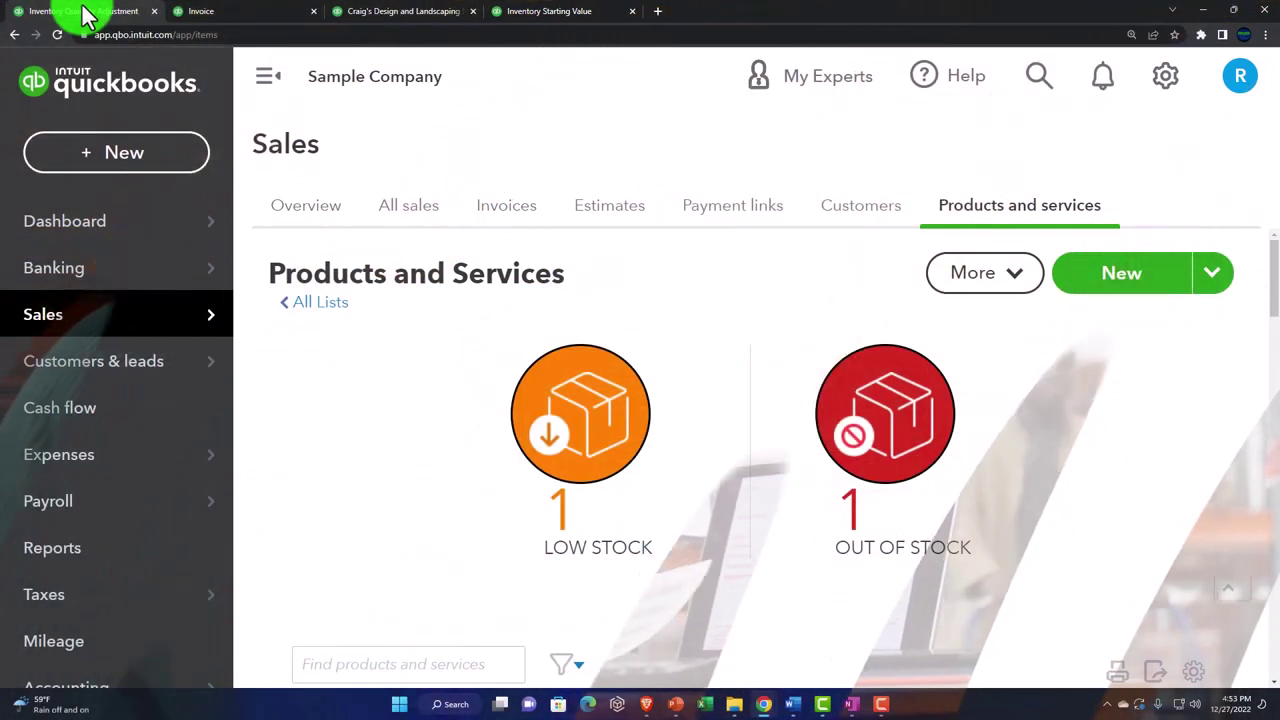
pyautogui.hotkey('ctrl', '-')
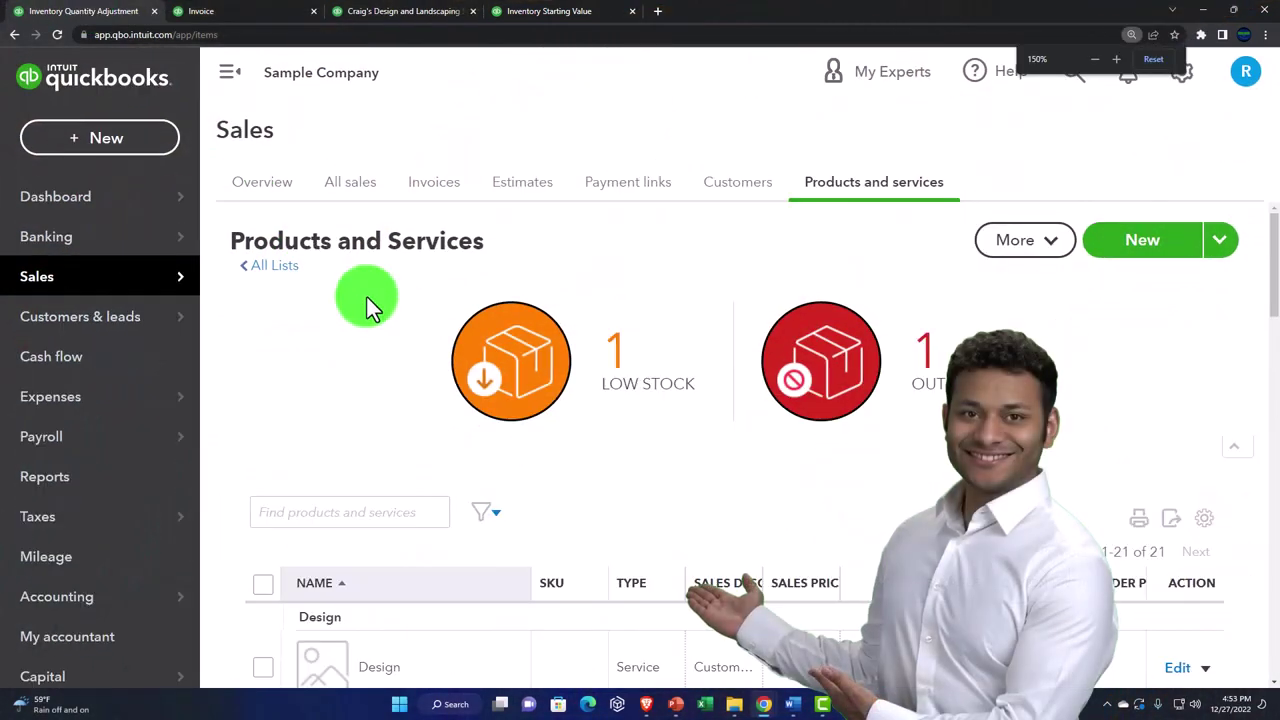
pyautogui.hotkey('ctrl', '-')
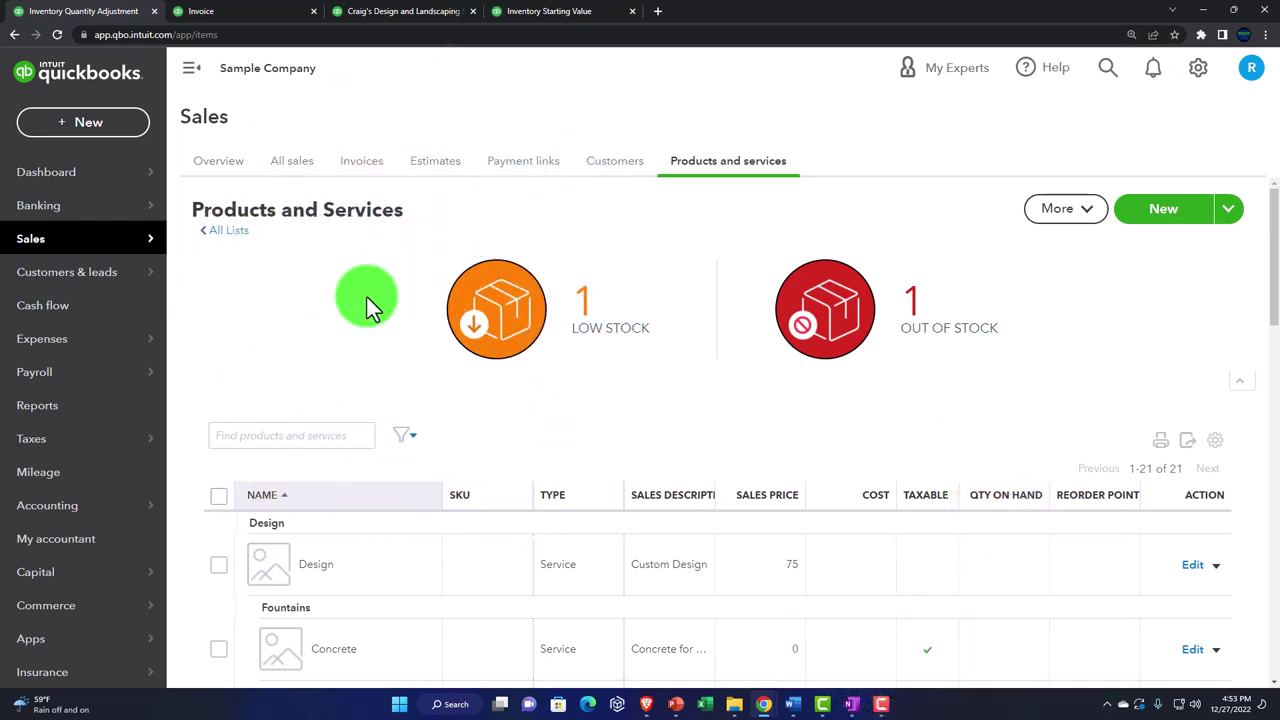
pyautogui.scroll(-3, 367, 297)
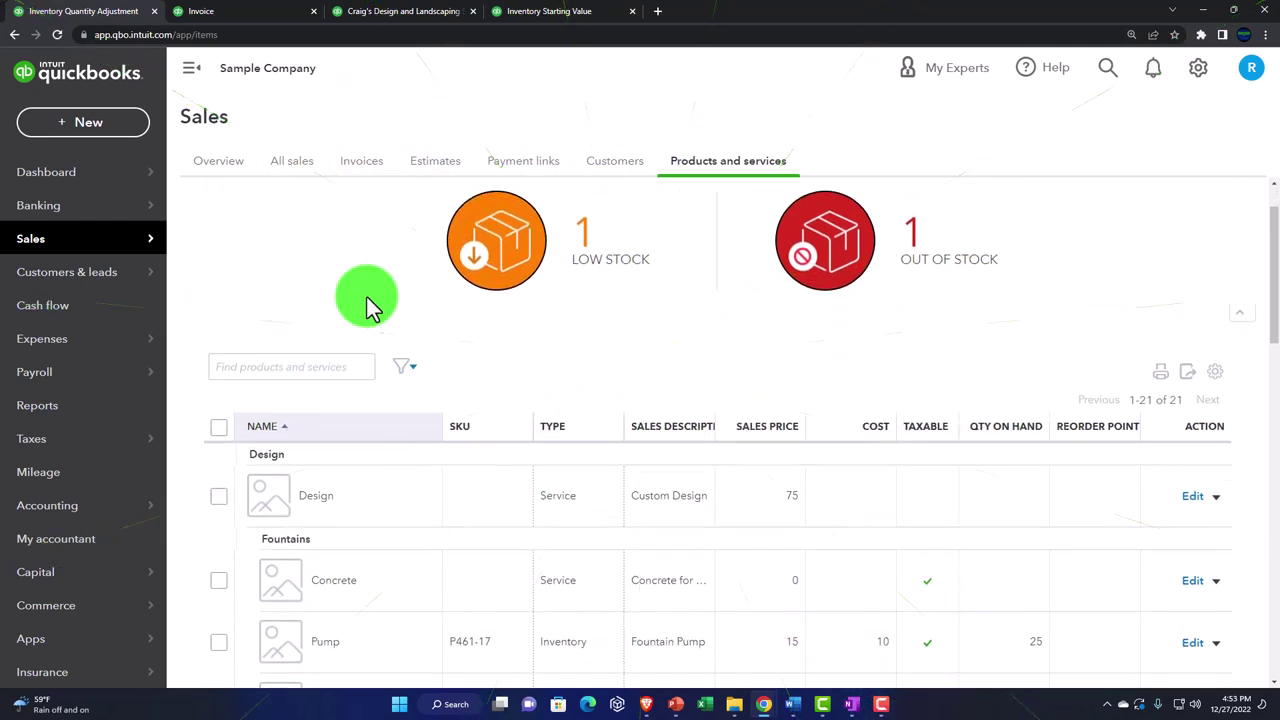
pyautogui.scroll(3, 374, 306)
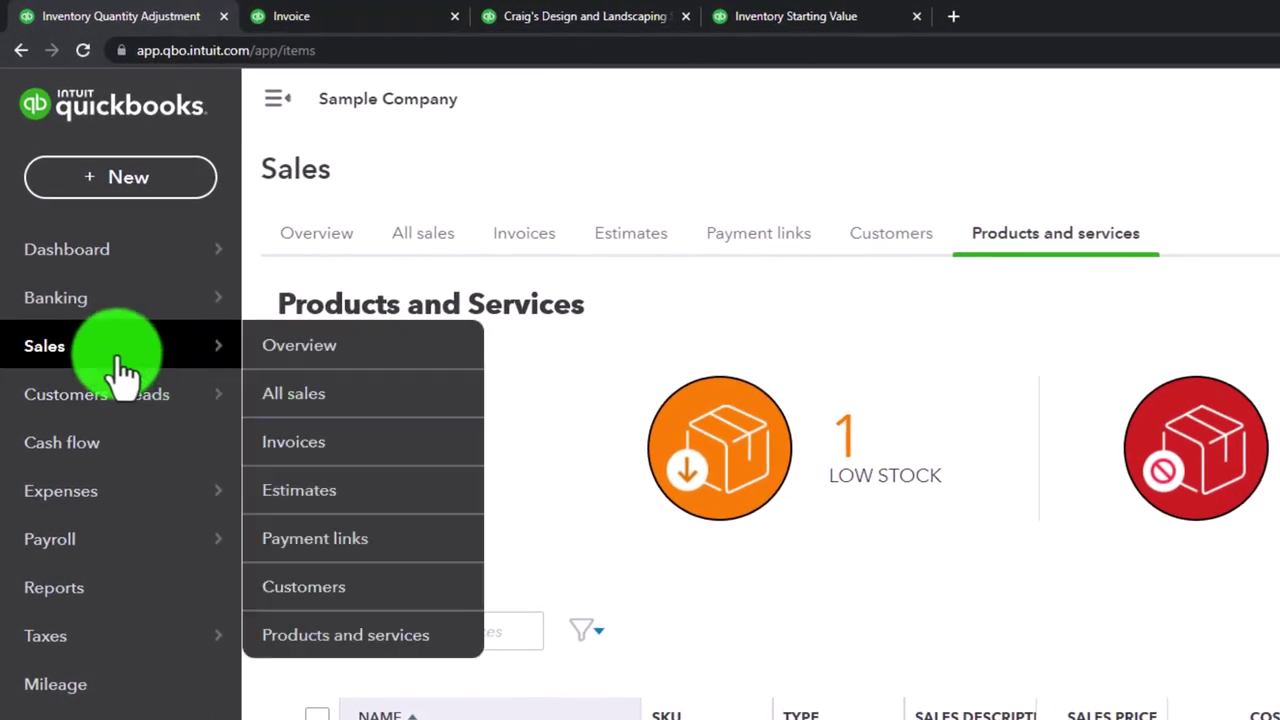
pyautogui.scroll(-5, 580, 420)
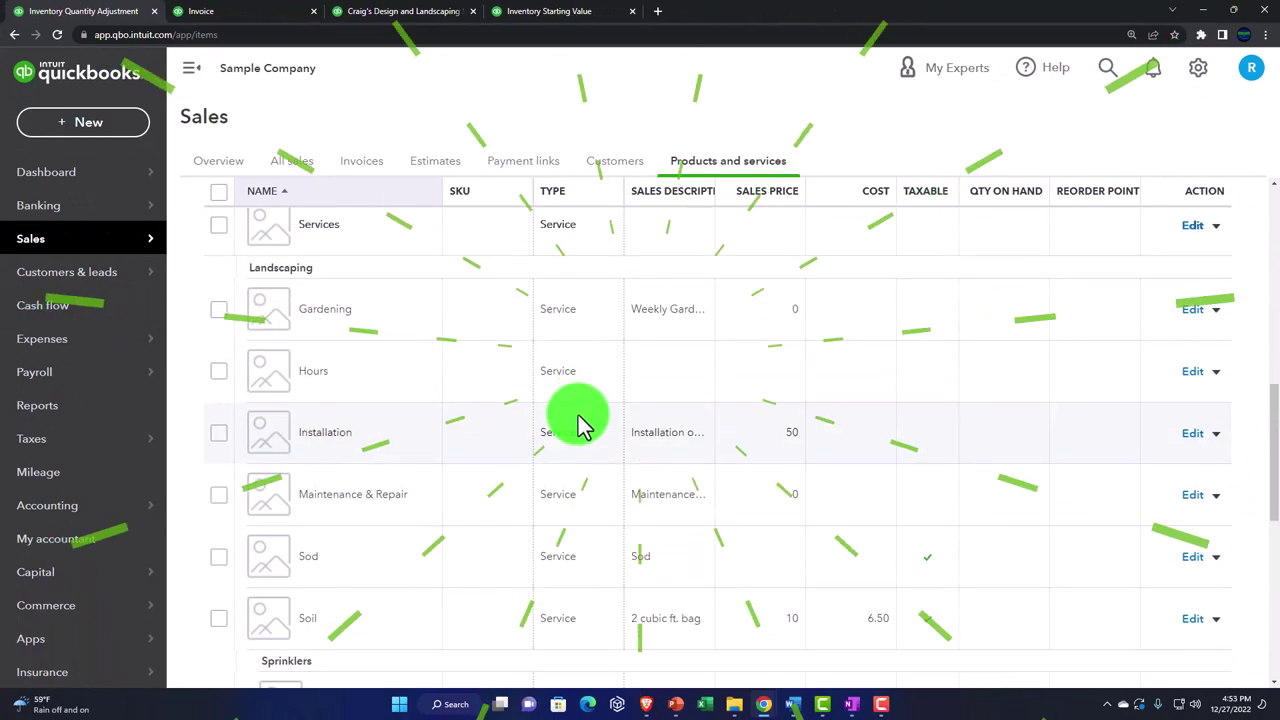
pyautogui.scroll(-5, 580, 425)
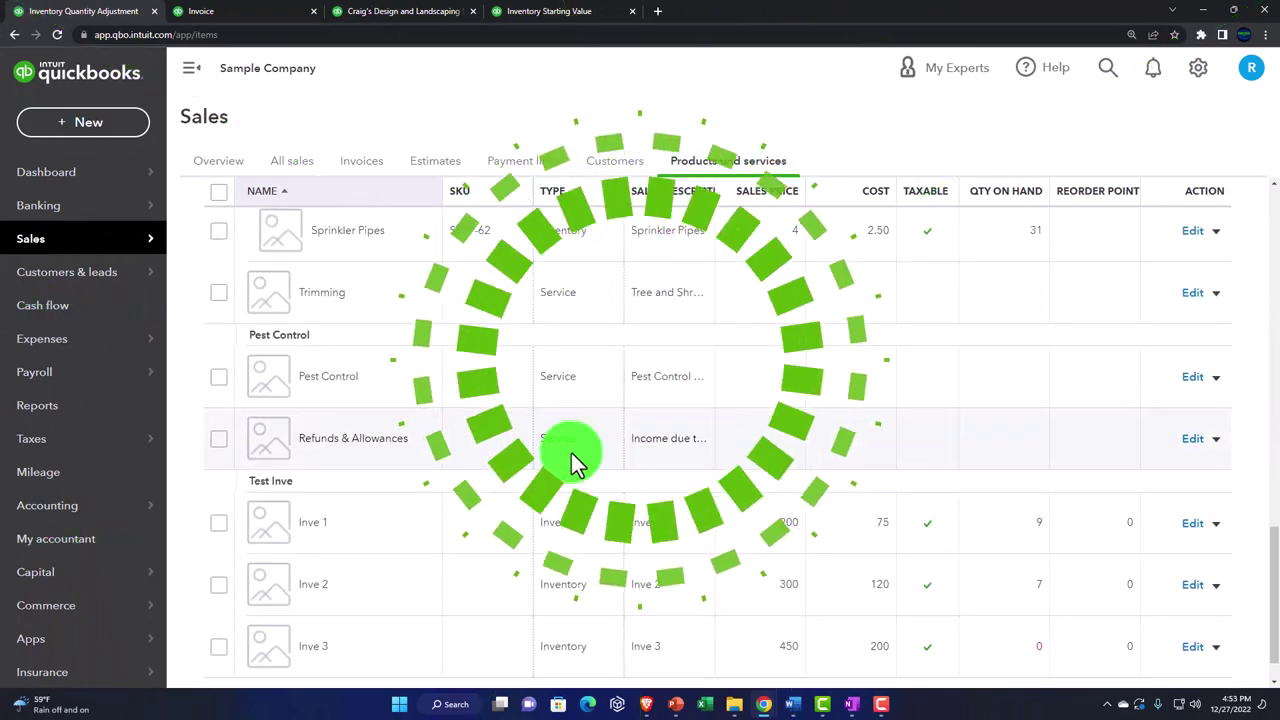
pyautogui.scroll(-1, 573, 460)
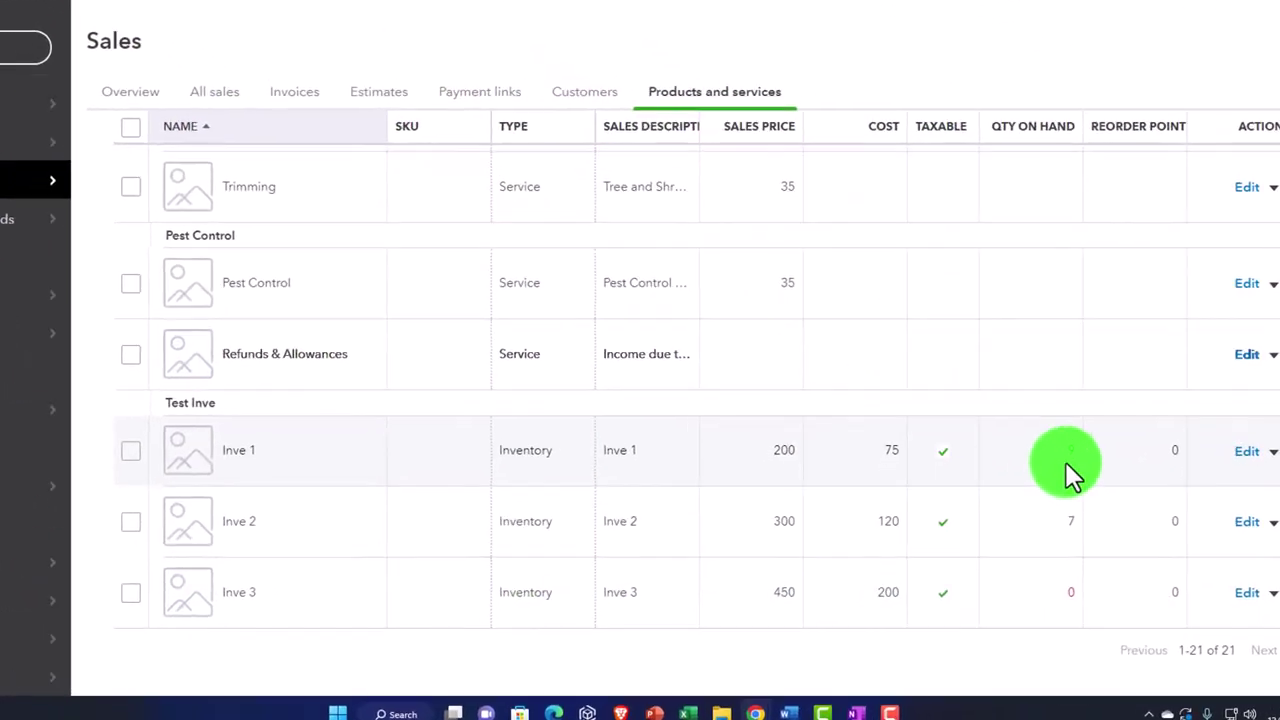
pyautogui.click(1070, 463)
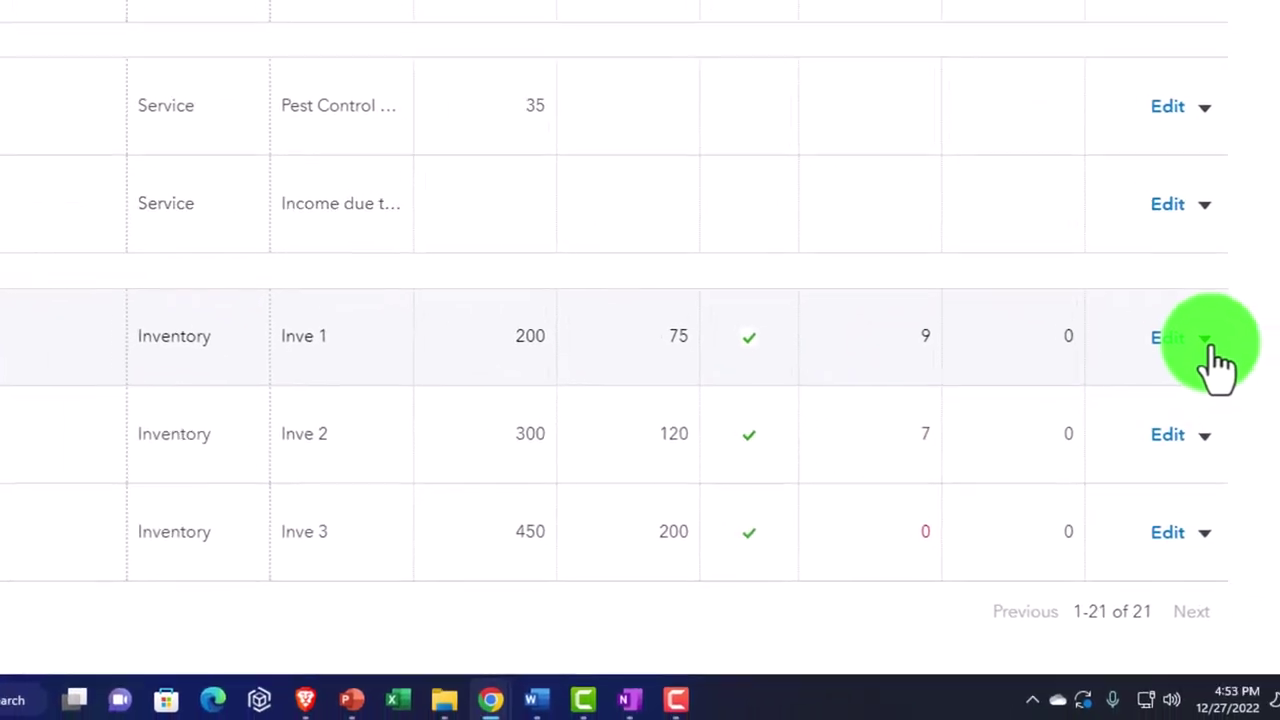
# - Adjust the quantity of Inve 1 from its product list entry to a new quantity of 8, and save and close the adjustment
pyautogui.click(1205, 340)
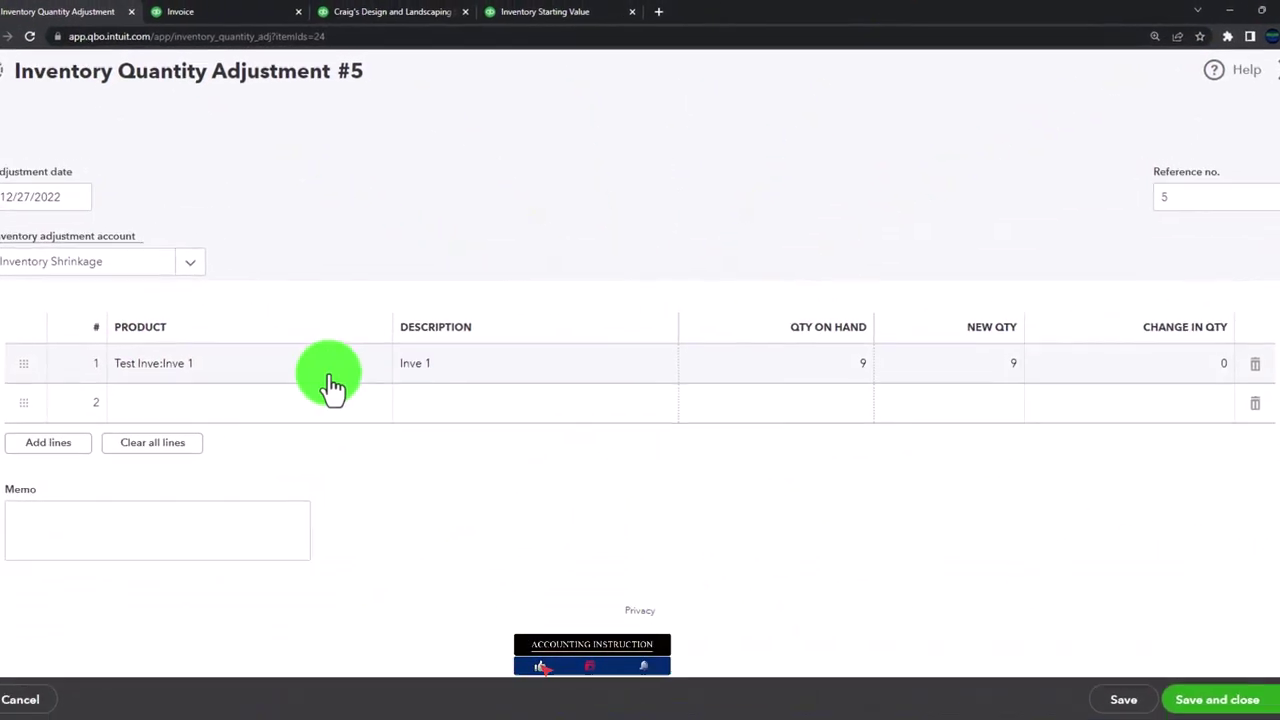
pyautogui.click(1027, 398)
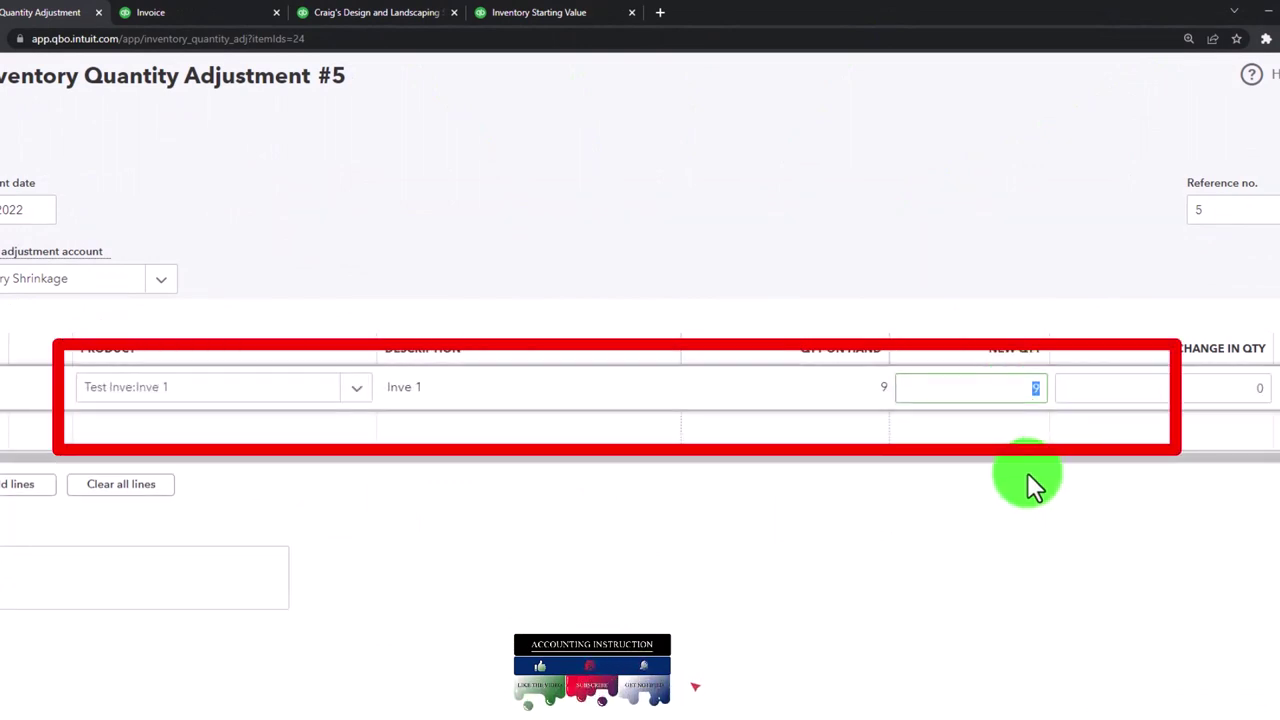
pyautogui.write('8')
pyautogui.press('Tab')
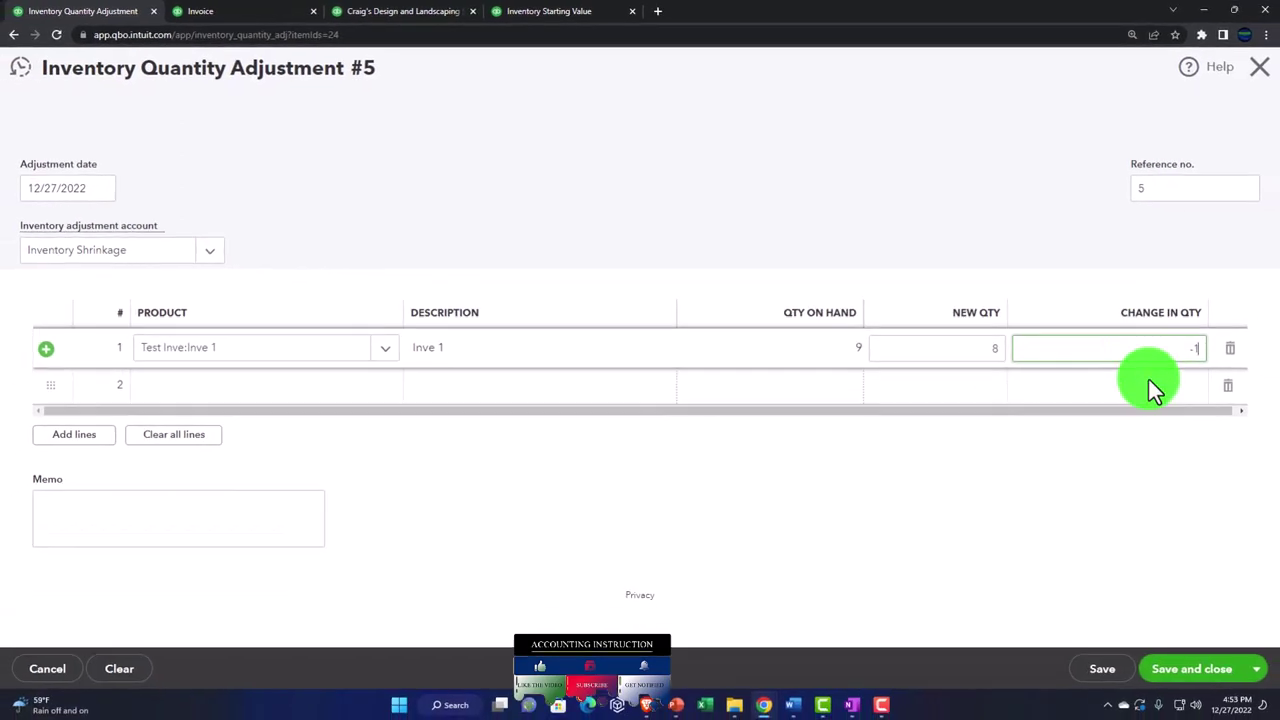
pyautogui.click(1155, 667)
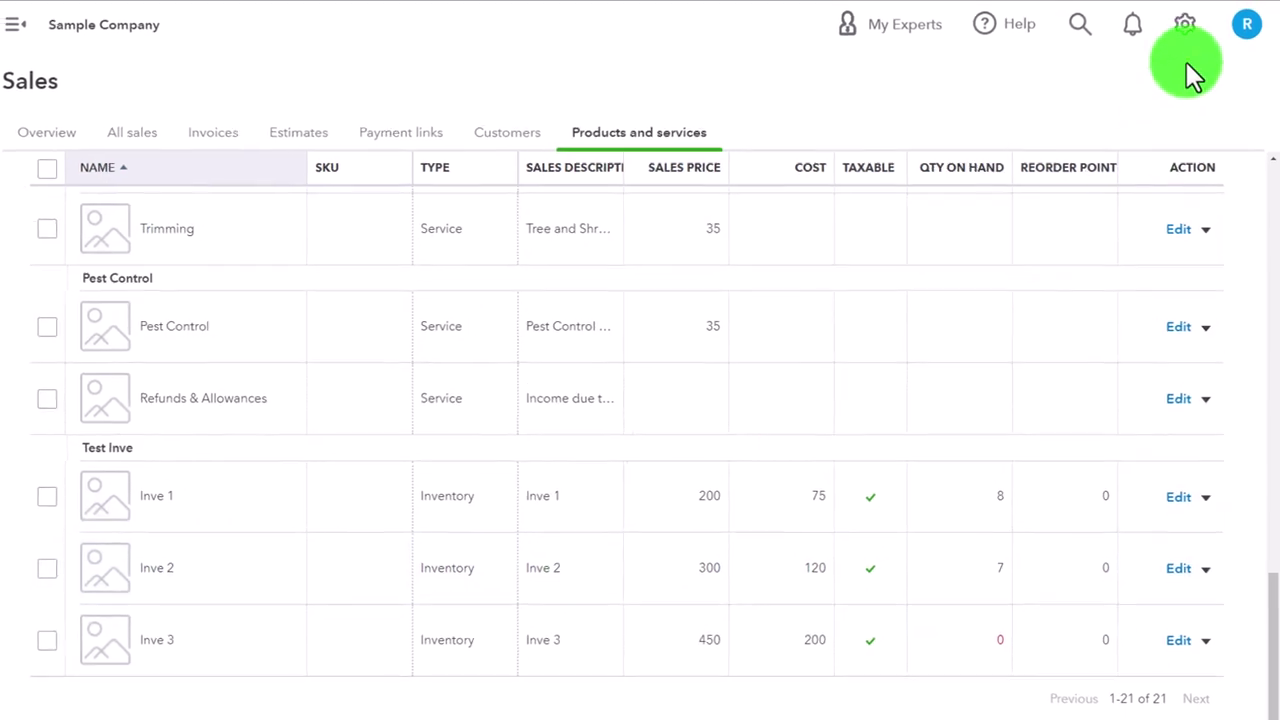
# - Switch to Business view and look over the Get things done page and its options for creating new transactions
pyautogui.click(1184, 26)
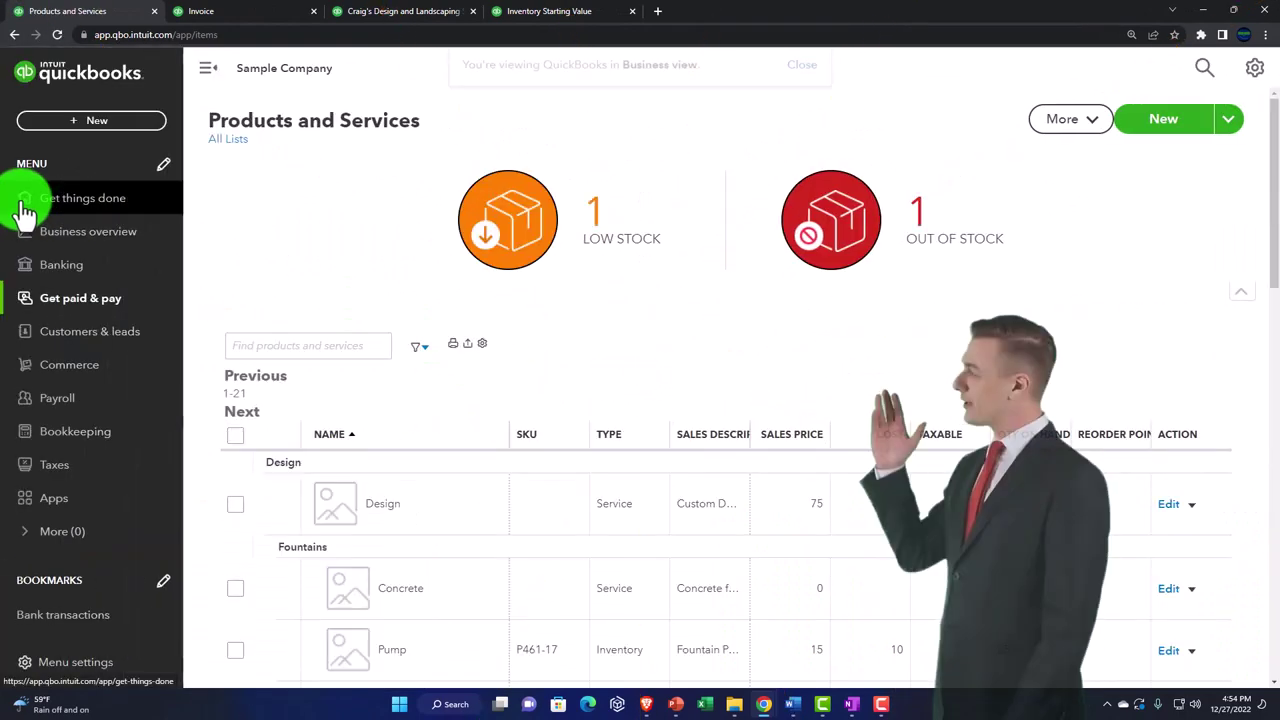
pyautogui.click(25, 210)
pyautogui.click(91, 120)
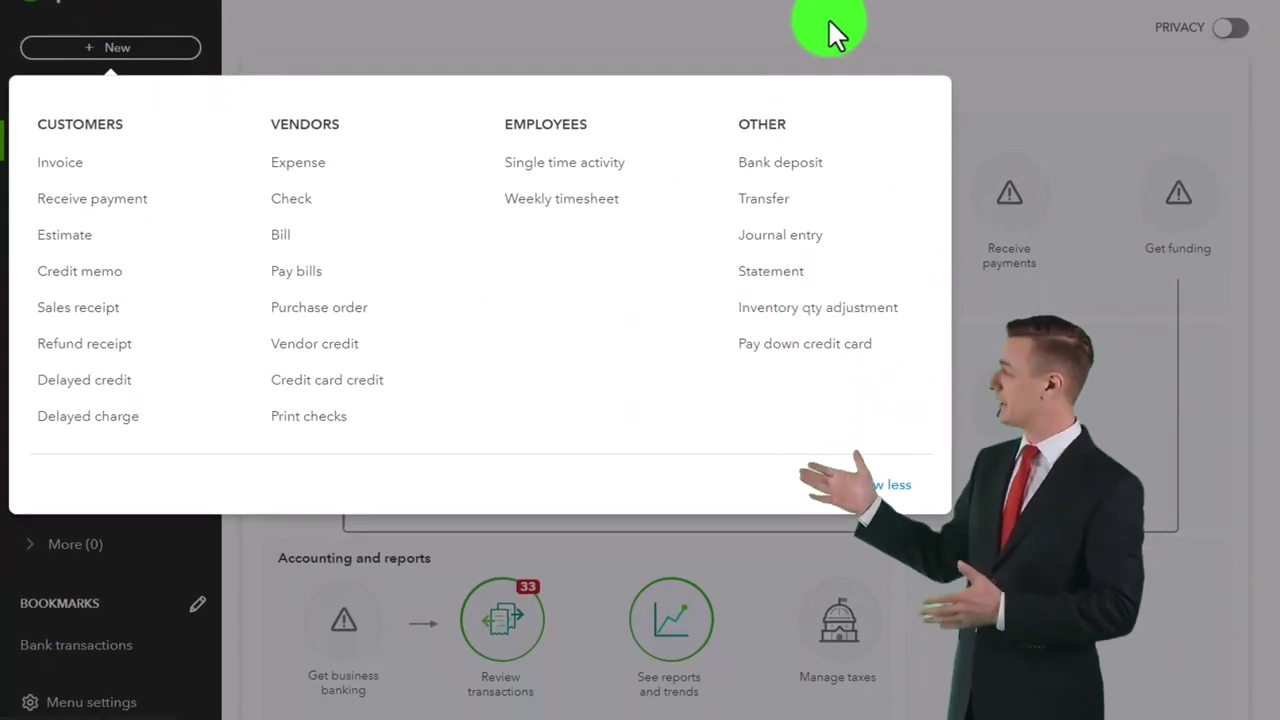
pyautogui.click(835, 35)
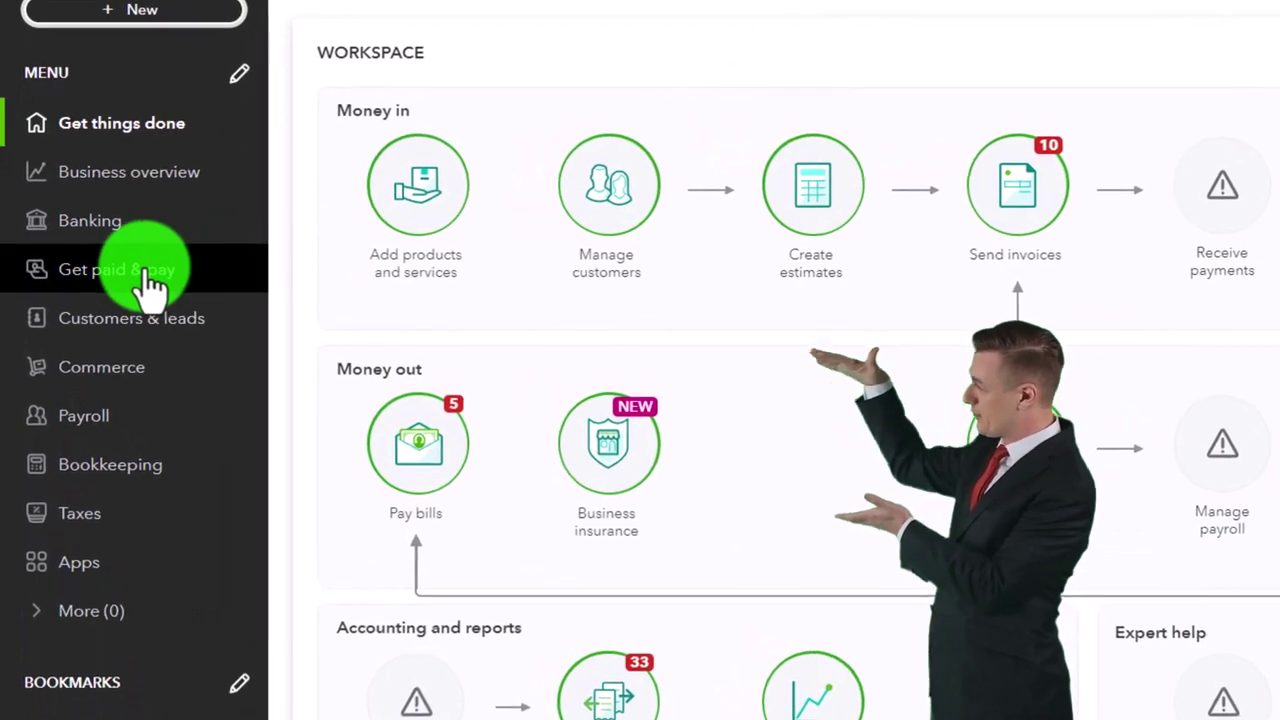
# - Review the Test Inve items under Products & services in Get paid & pay, and open the Customers page
pyautogui.click(148, 284)
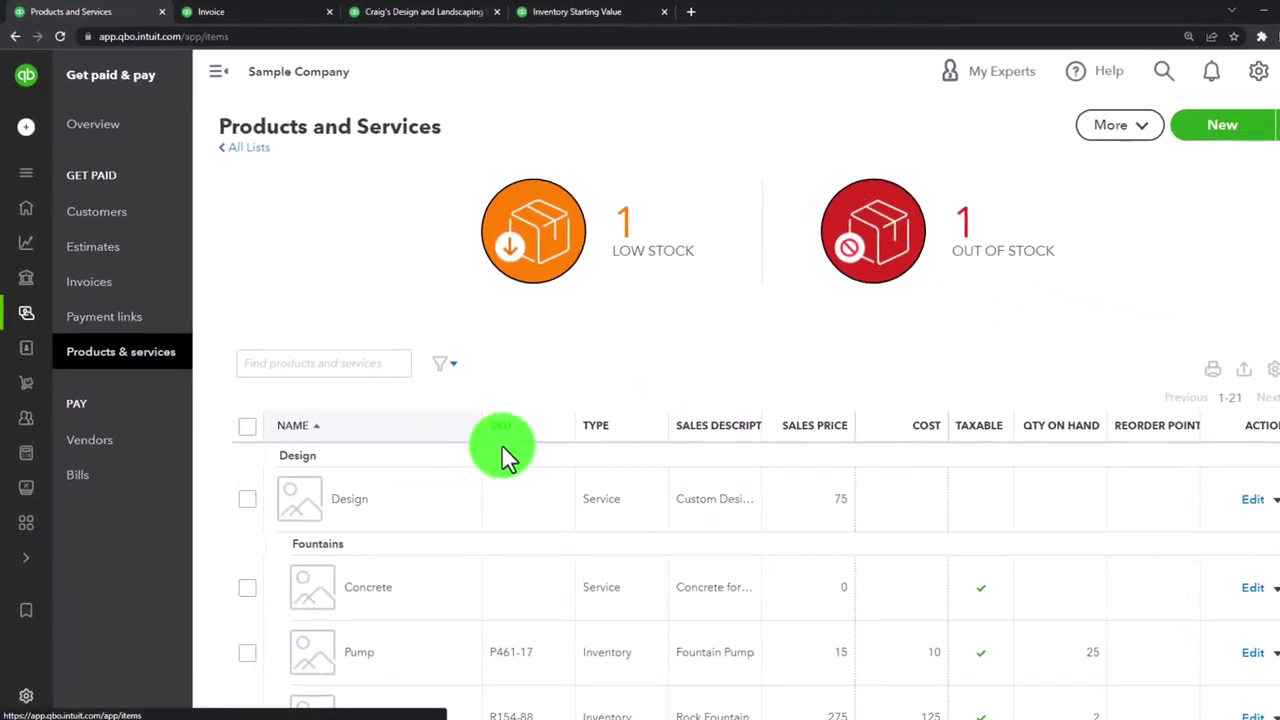
pyautogui.scroll(-10, 505, 458)
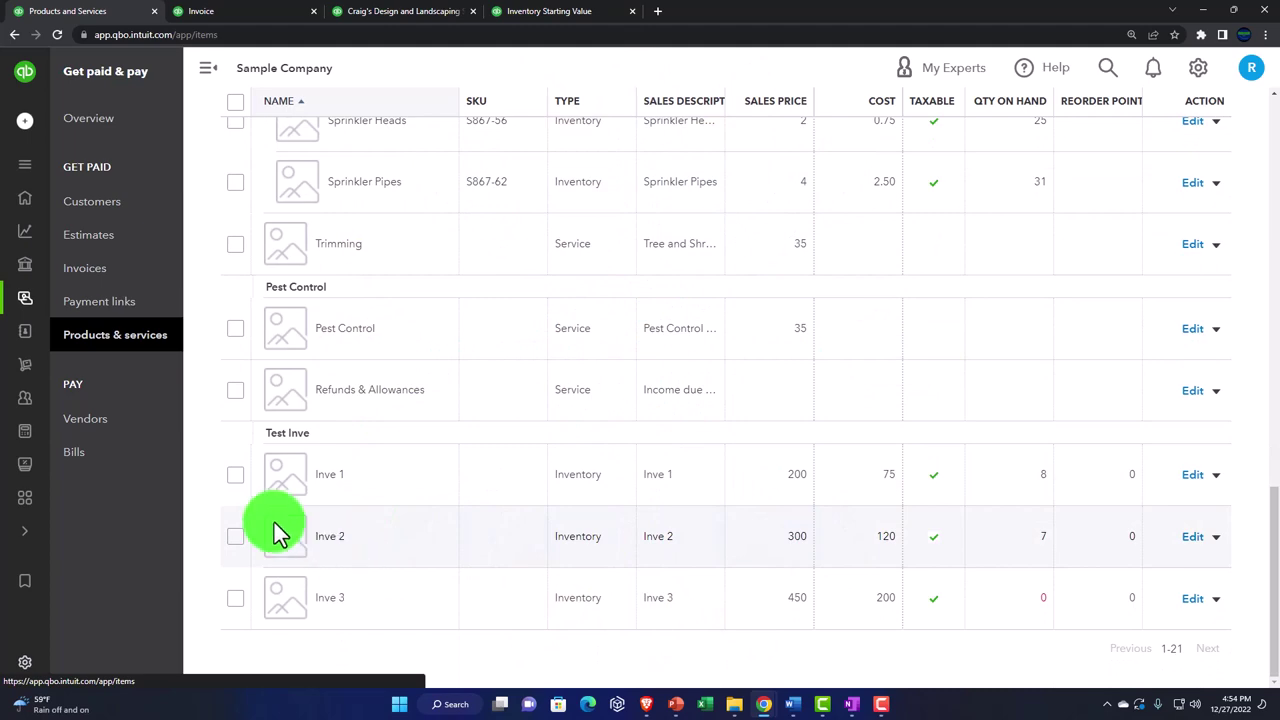
pyautogui.click(94, 205)
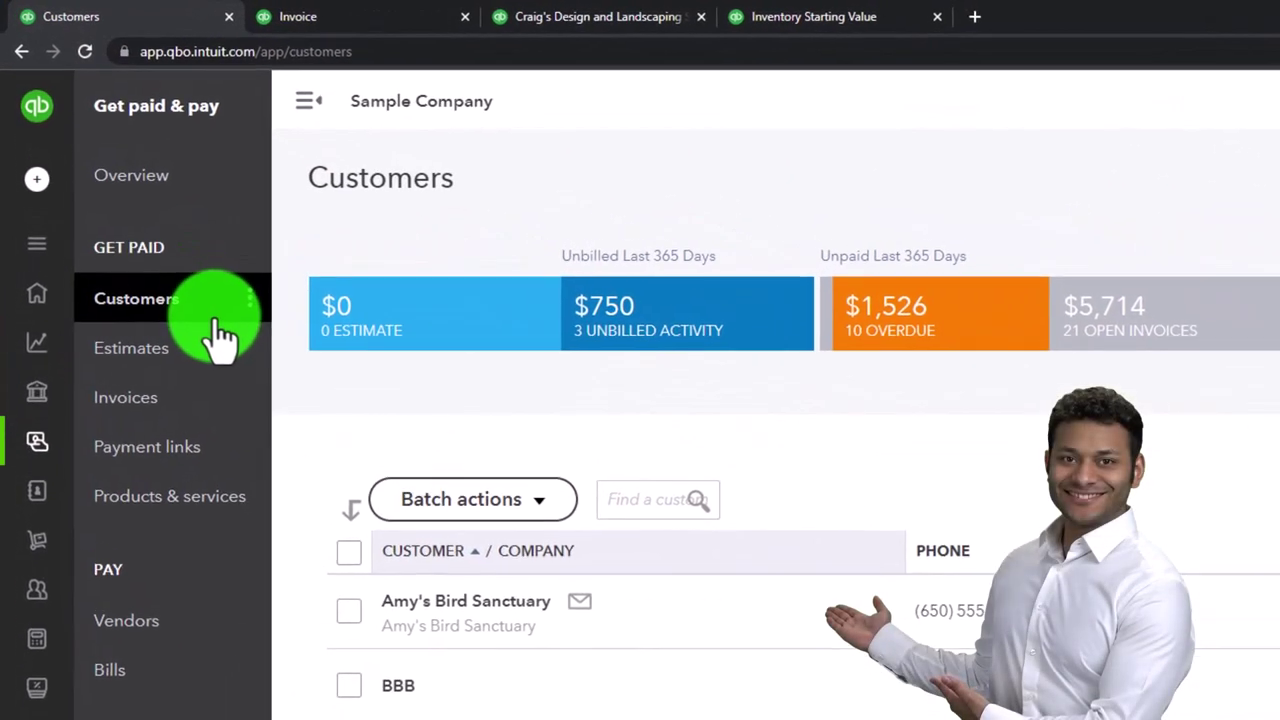
# - Open Reports within the Business overview area
pyautogui.moveTo(25, 226)
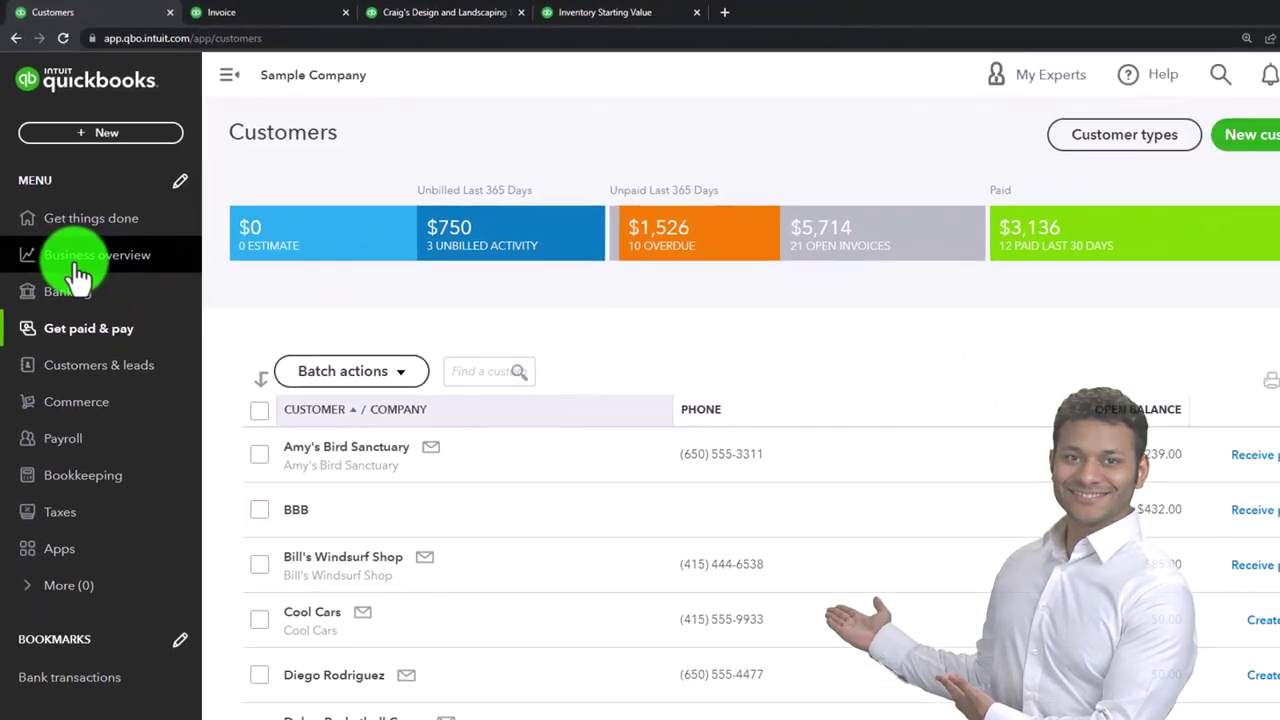
pyautogui.click(100, 355)
pyautogui.click(86, 156)
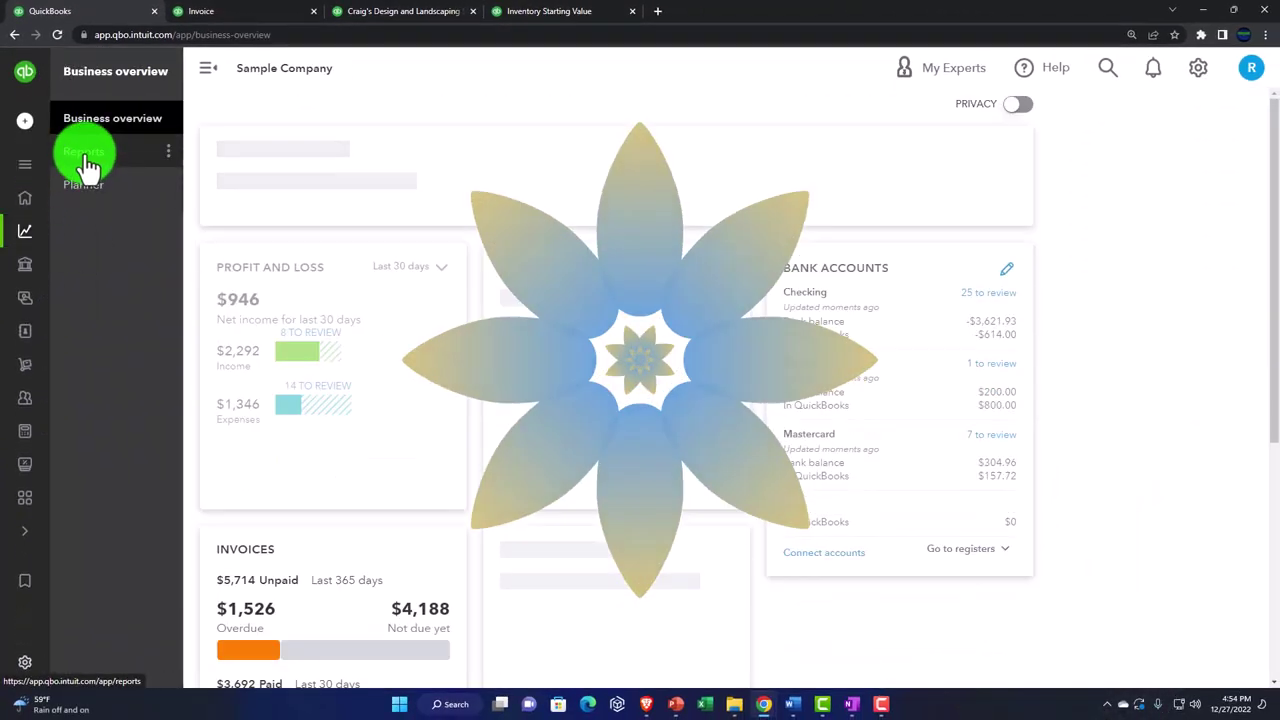